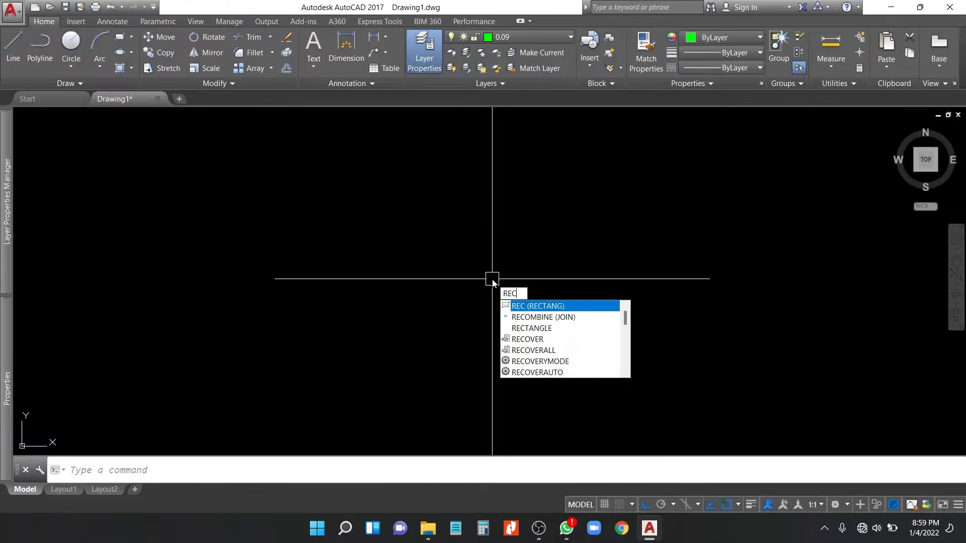
Step: Draw an upright rectangle 60 units wide in the middle of the empty drawing area
key("Return")
left_click(495, 247)
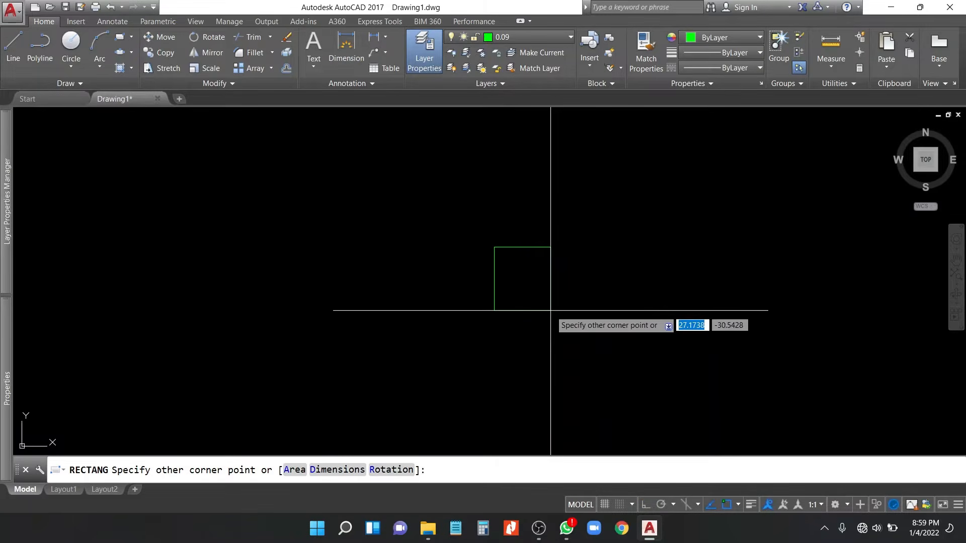
key("Tab")
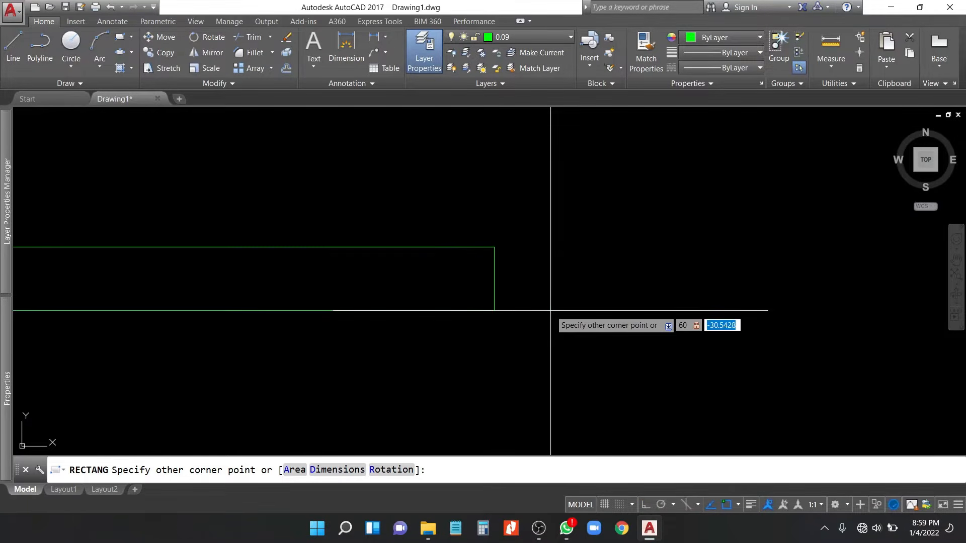
key("Return")
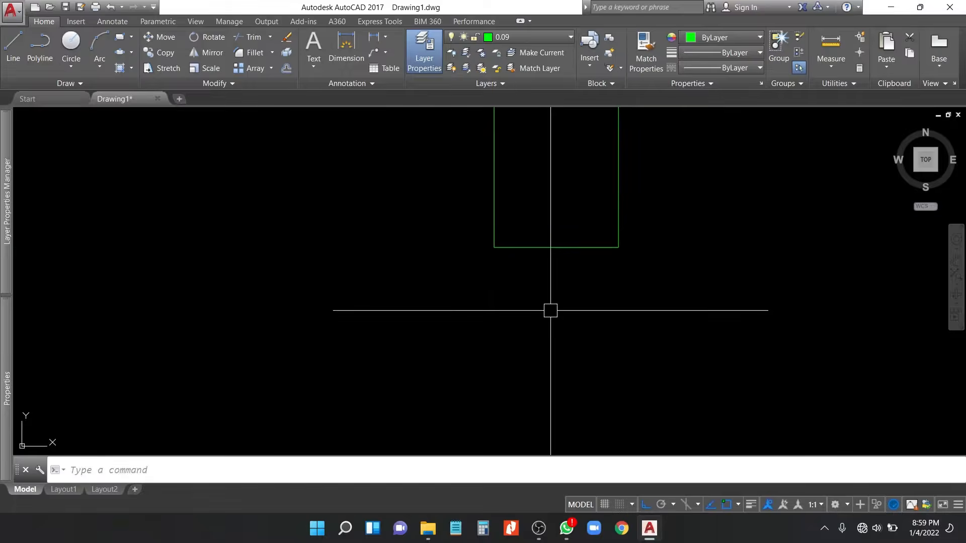
middle_click_drag(649, 154, 595, 259)
Step: Assign the rectangle to layer 0.20 and make 0.20 the current layer
left_click(549, 187)
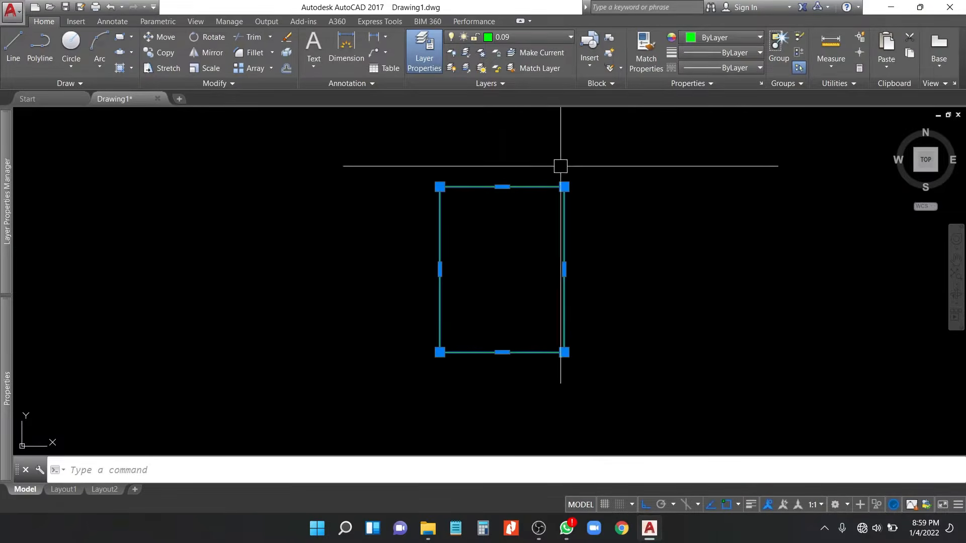
left_click(548, 37)
left_click(518, 112)
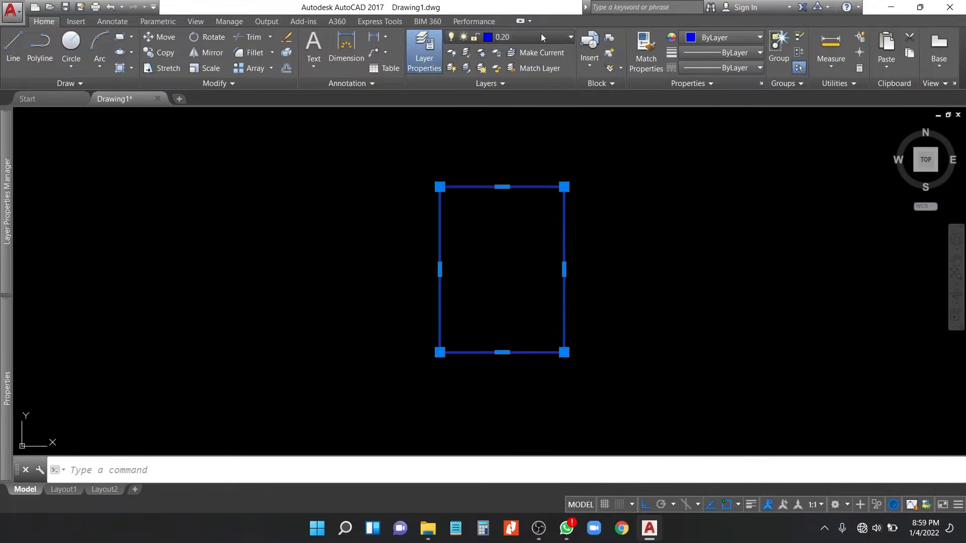
key("Escape")
left_click(523, 37)
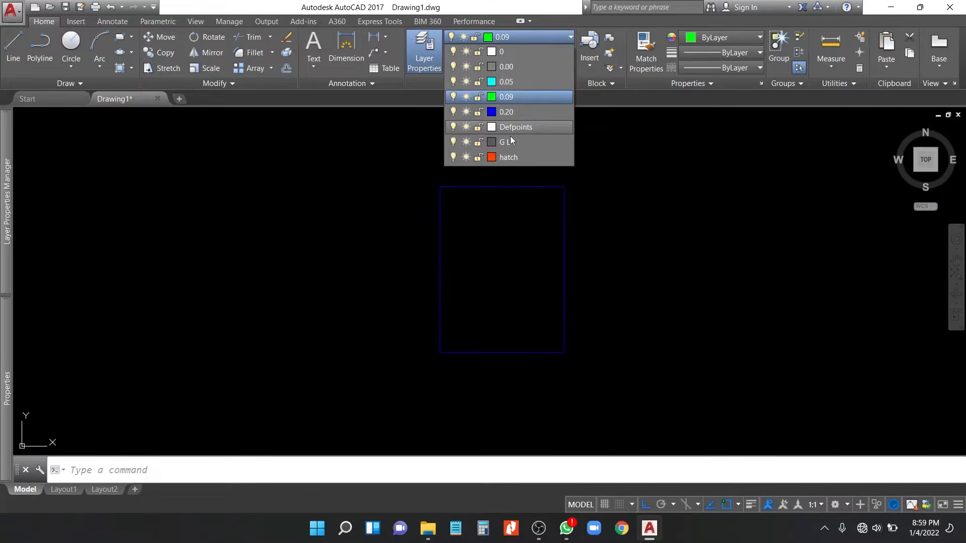
left_click(529, 110)
Step: Stretch the rectangle's top-right corner 15 units horizontally inward
scroll(569, 209, "up", 2)
left_click(612, 207)
left_click(509, 123)
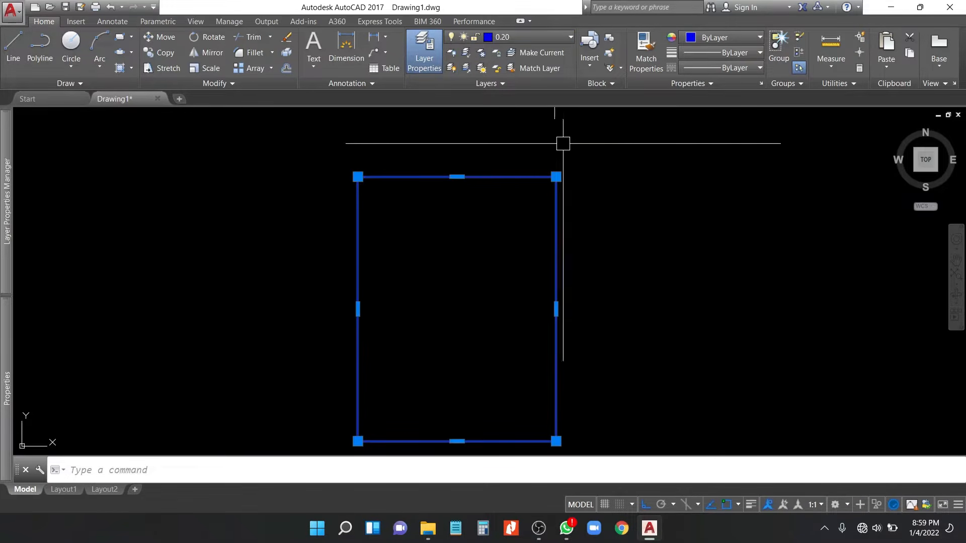
key("Return")
left_click(685, 190)
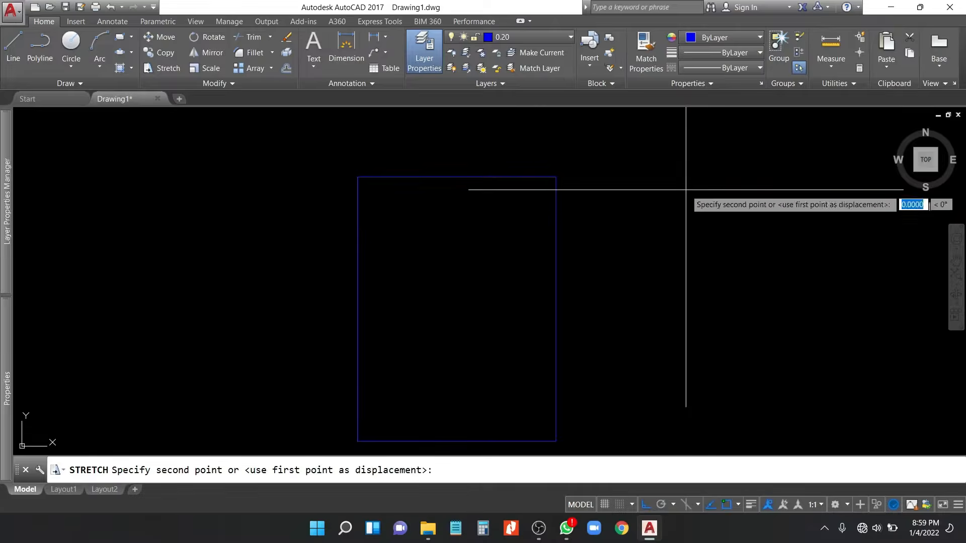
type("15")
key("Return")
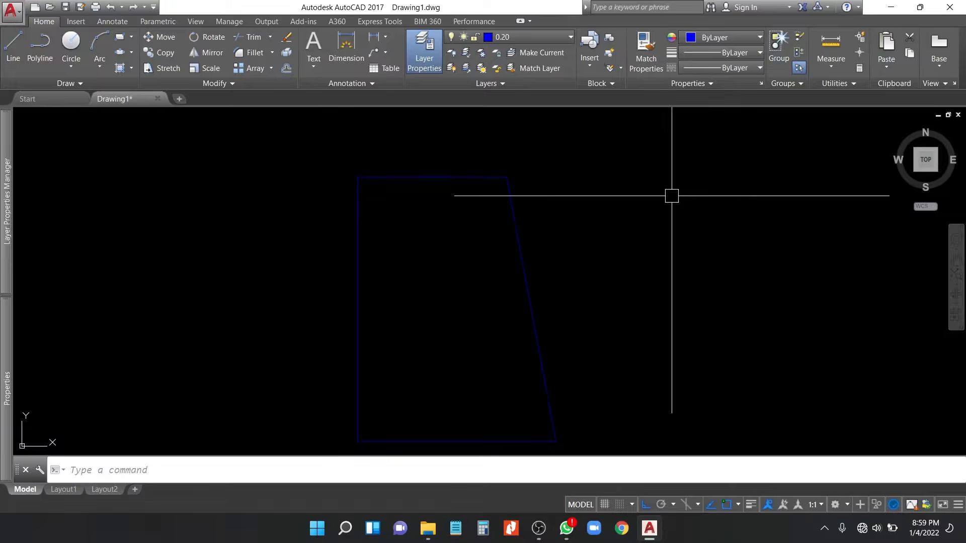
Step: Stretch the shape's top-left corner 15 units horizontally inward to form a symmetric trapezoid
left_click(371, 146)
left_click(309, 205)
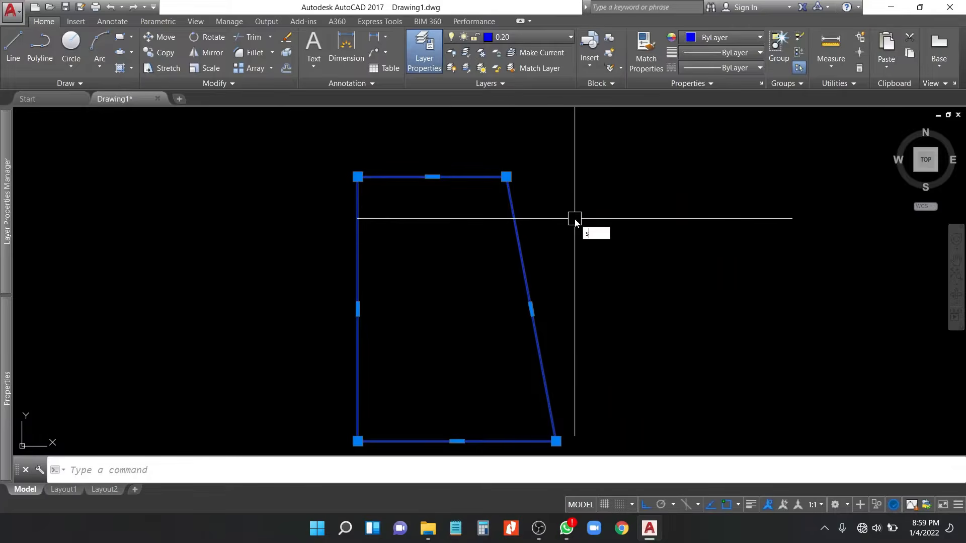
key("Return")
left_click(566, 208)
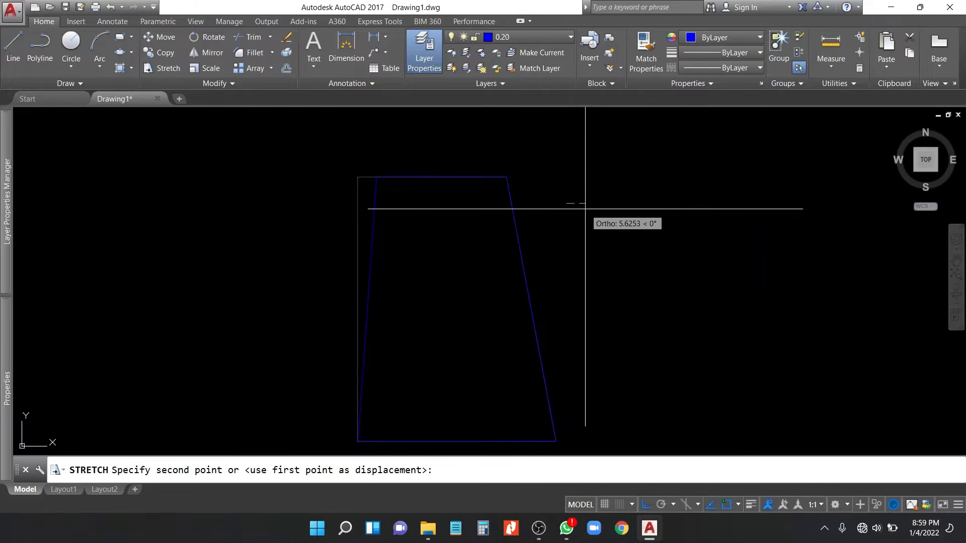
type("15")
key("Return")
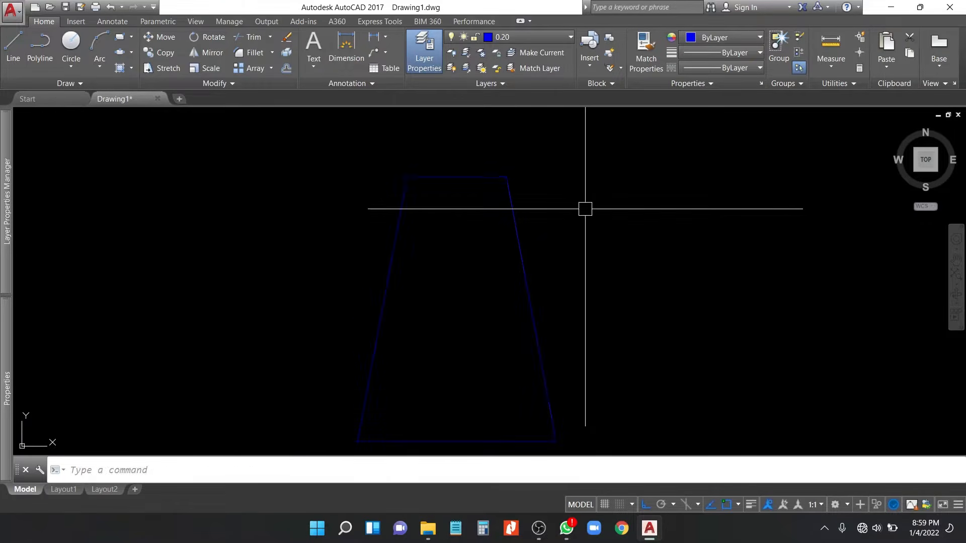
scroll(519, 236, "down", 2)
left_click(545, 243)
left_click(469, 274)
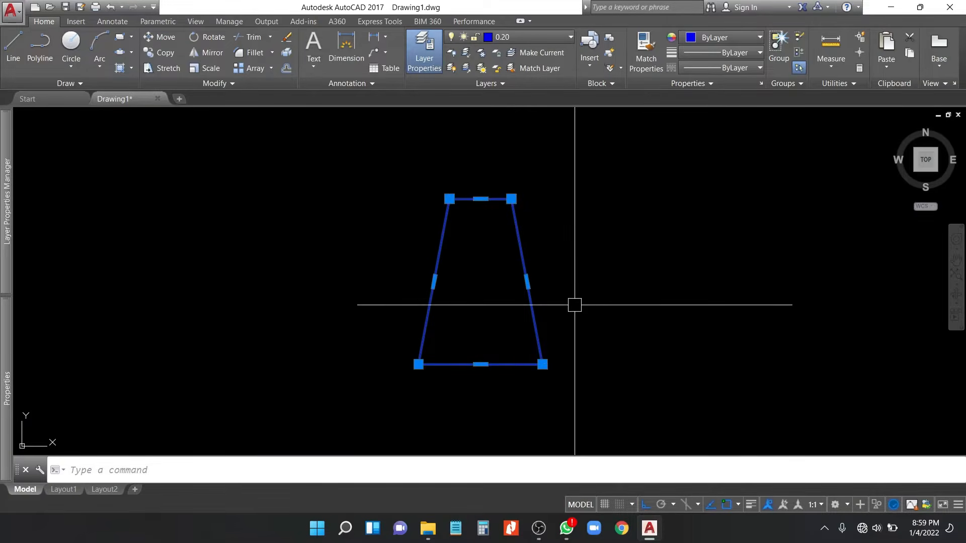
key("Escape")
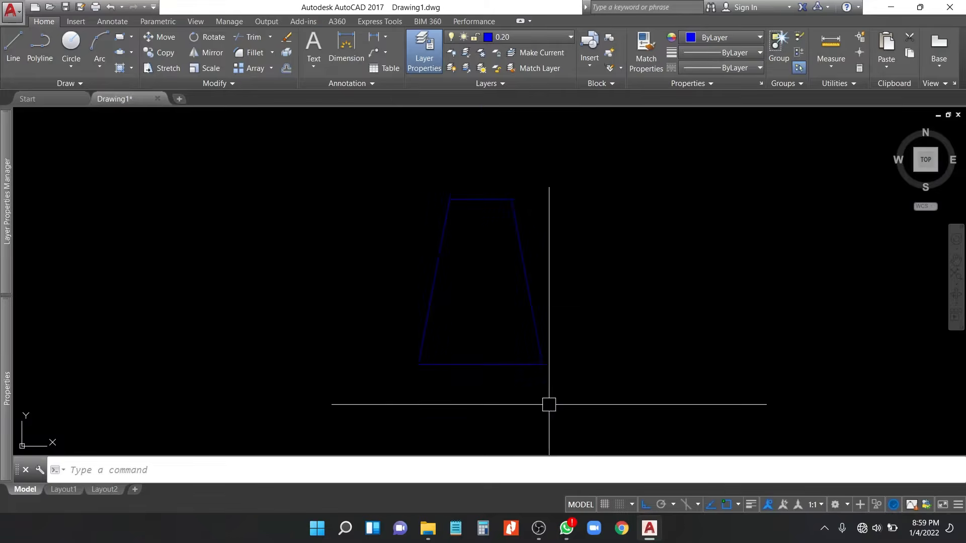
Step: Draw a flat rectangle 80 units wide near the trapezoid's lower edge
middle_click_drag(550, 403, 566, 302)
scroll(524, 306, "up", 1)
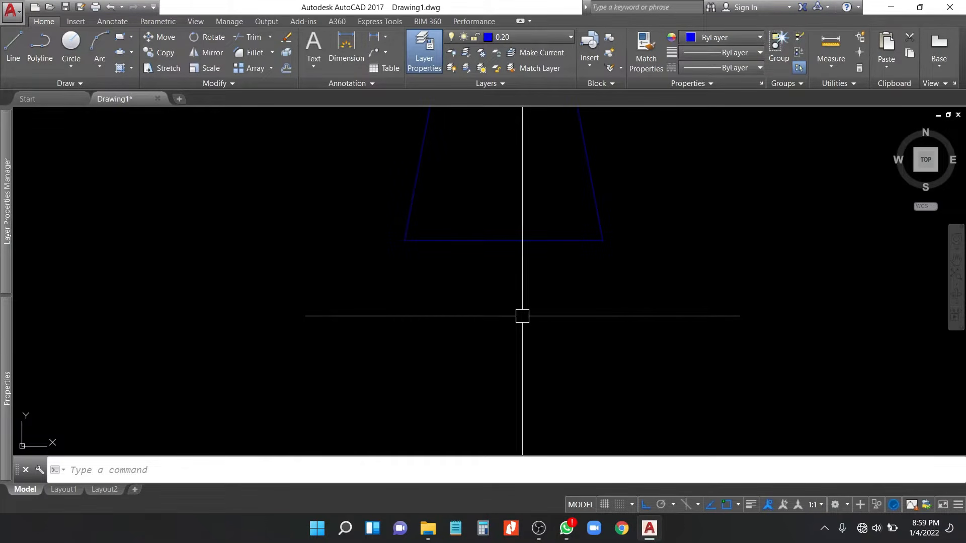
key("Return")
left_click(398, 280)
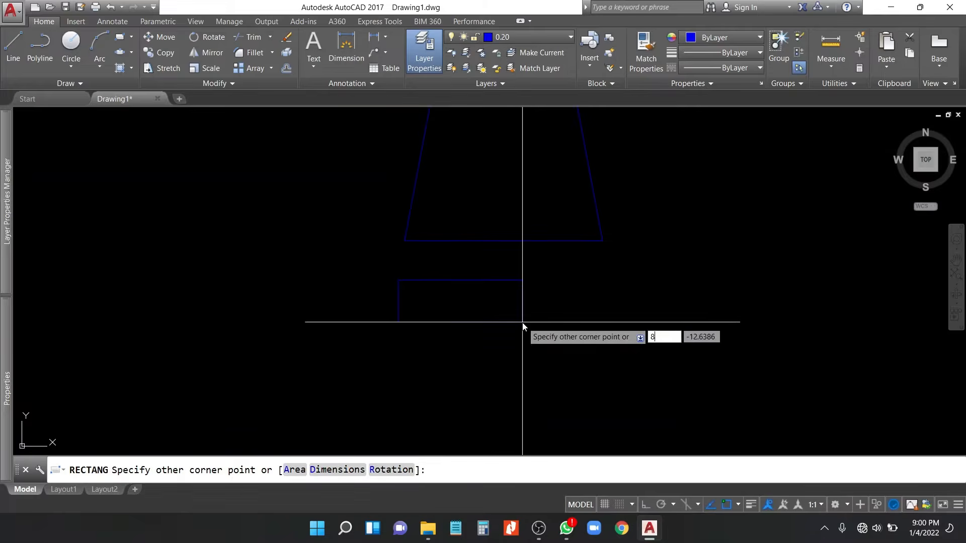
key("Return")
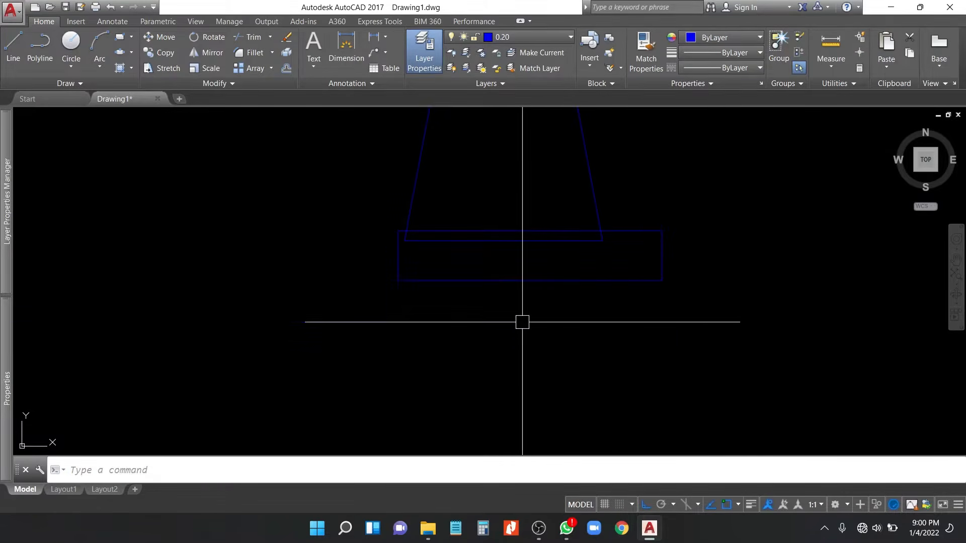
Step: Move the flat rectangle so its top edge midpoint meets the midpoint of the trapezoid's bottom edge
left_click(554, 281)
type("m")
key("Return")
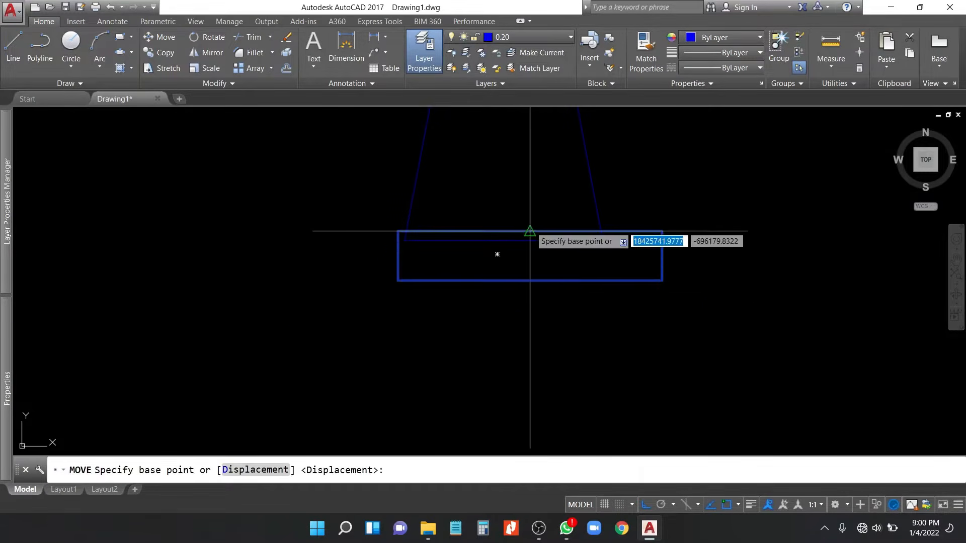
left_click(529, 231)
left_click(513, 243)
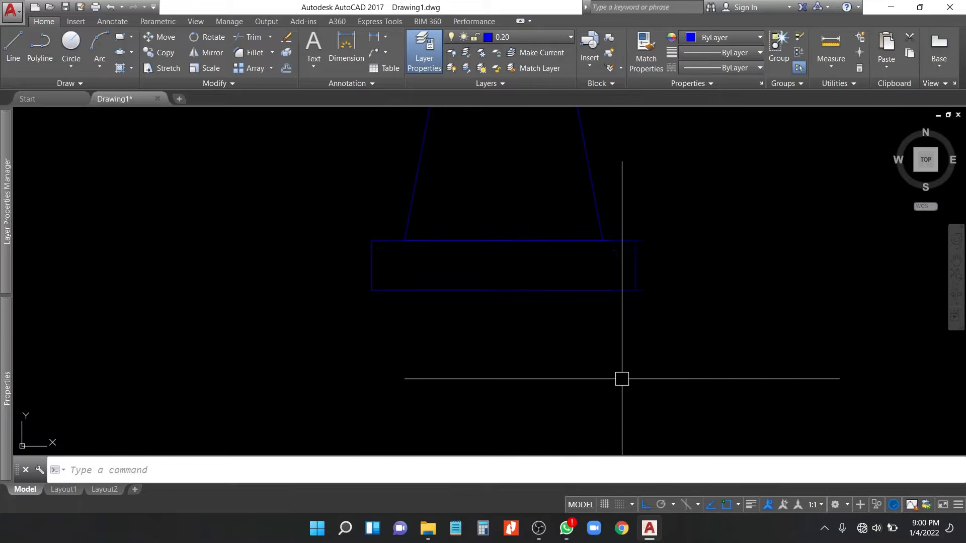
Step: Draw a second, thinner rectangle 80 units wide below the base rectangle
middle_click_drag(621, 377, 602, 367)
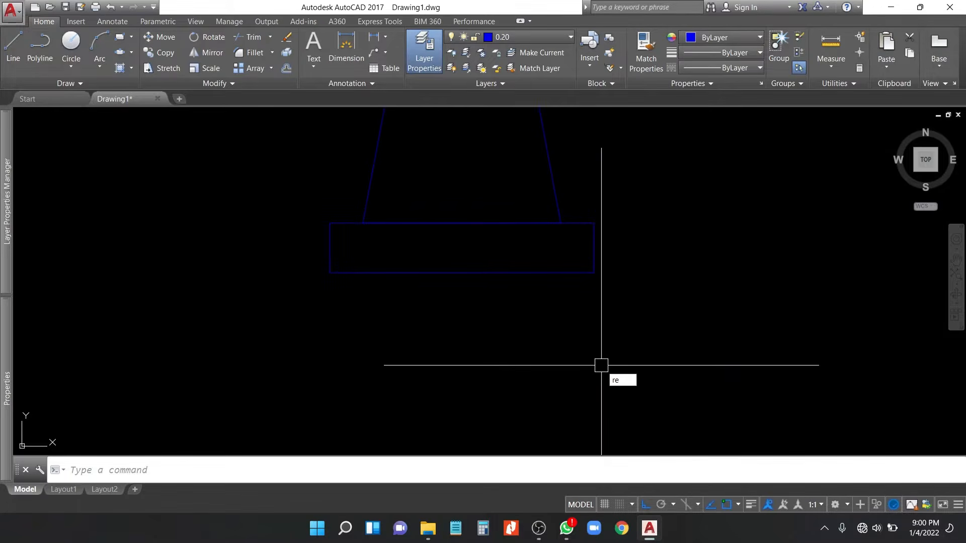
type("rec")
key("Return")
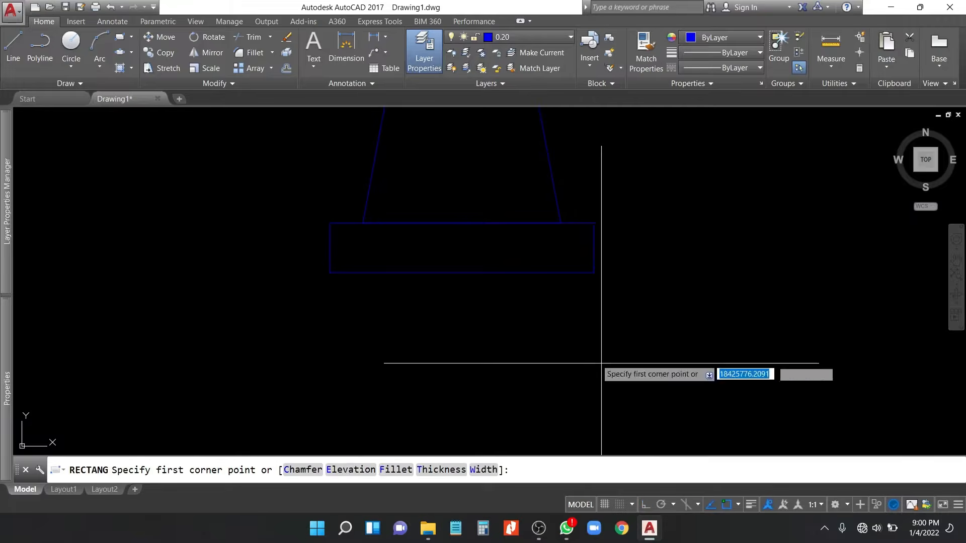
left_click(368, 319)
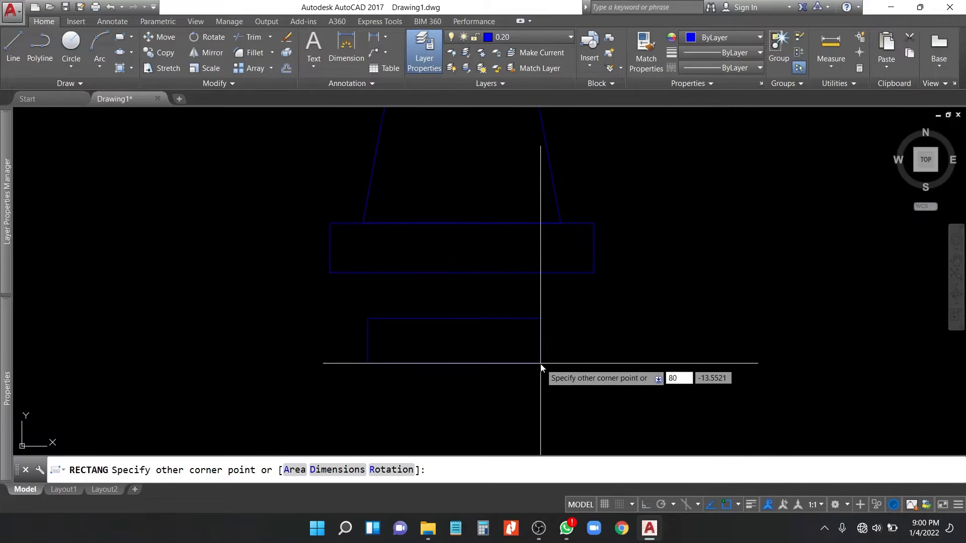
key("Return")
Step: Move the thin rectangle by its top-right corner onto the base rectangle's bottom-right corner
left_click(578, 302)
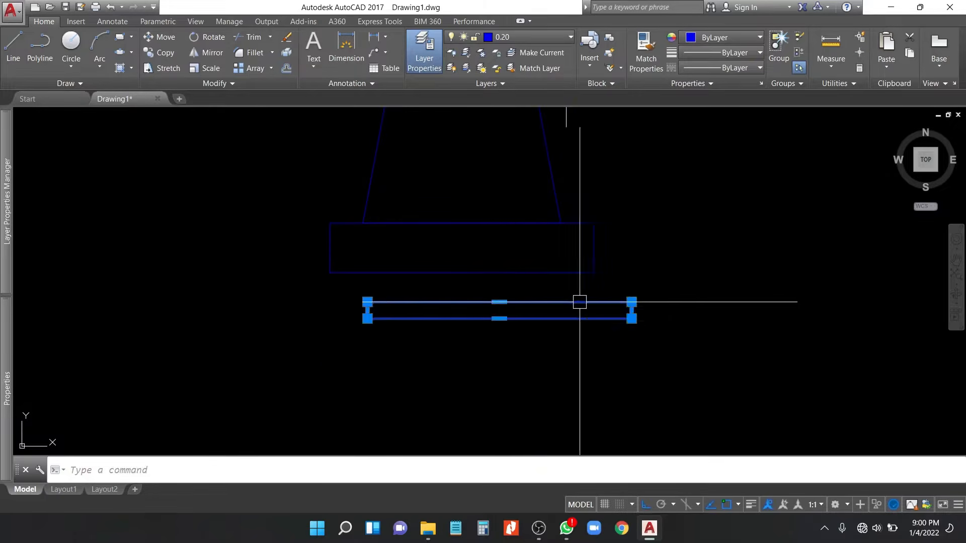
type("m")
key("Return")
left_click(631, 302)
left_click(593, 274)
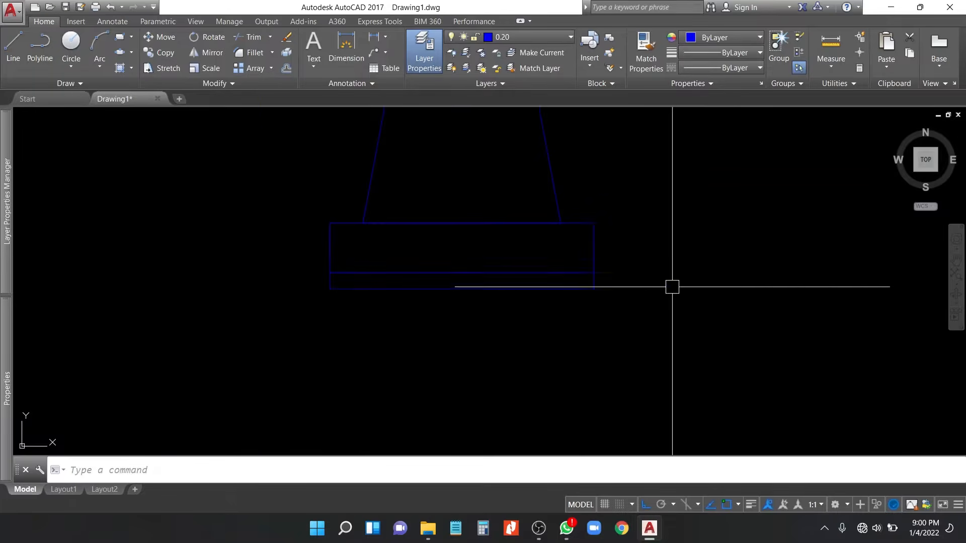
Step: Draw a rectangle 20 units wide and 40 units tall beside the top of the trapezoid
middle_click_drag(671, 286, 534, 402)
middle_click_drag(485, 355, 474, 396)
mouse_move(489, 274)
middle_mouse_down()
mouse_move(491, 327)
mouse_move(503, 306)
middle_mouse_up()
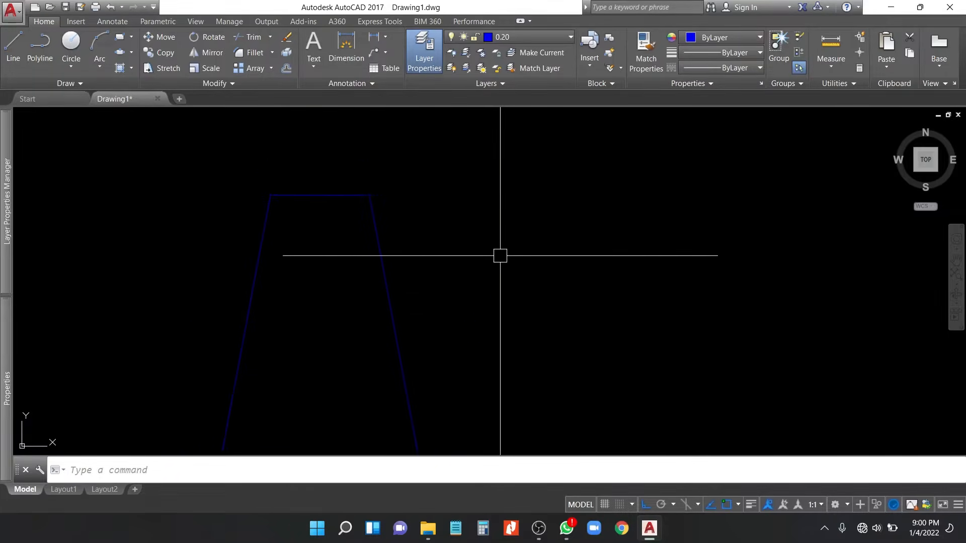
type("r")
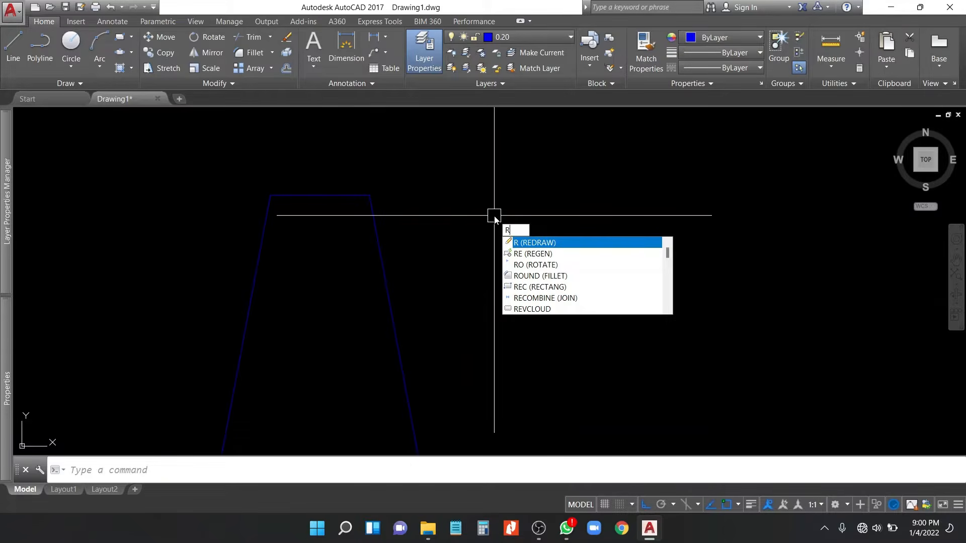
key("Return")
left_click(472, 194)
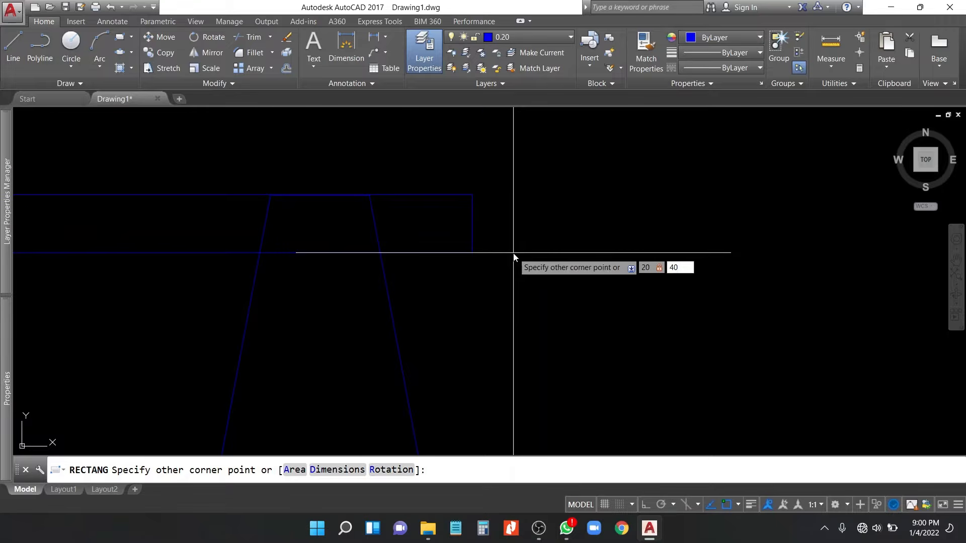
type("40")
key("Return")
left_click(507, 252)
left_click(501, 177)
key("Escape")
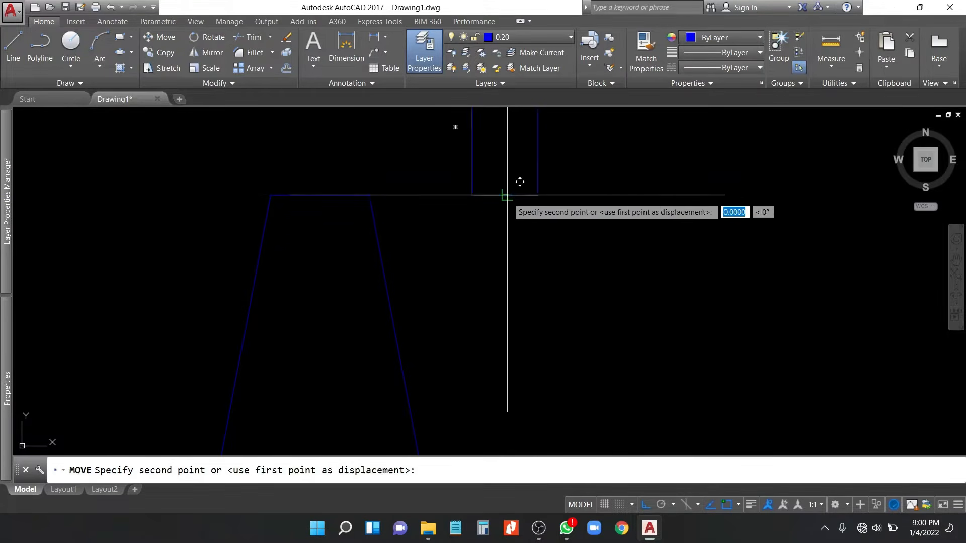
key("Escape")
Step: Move the 20 by 40 rectangle by its bottom edge midpoint onto the midpoint of the trapezoid's top edge
left_click(509, 195)
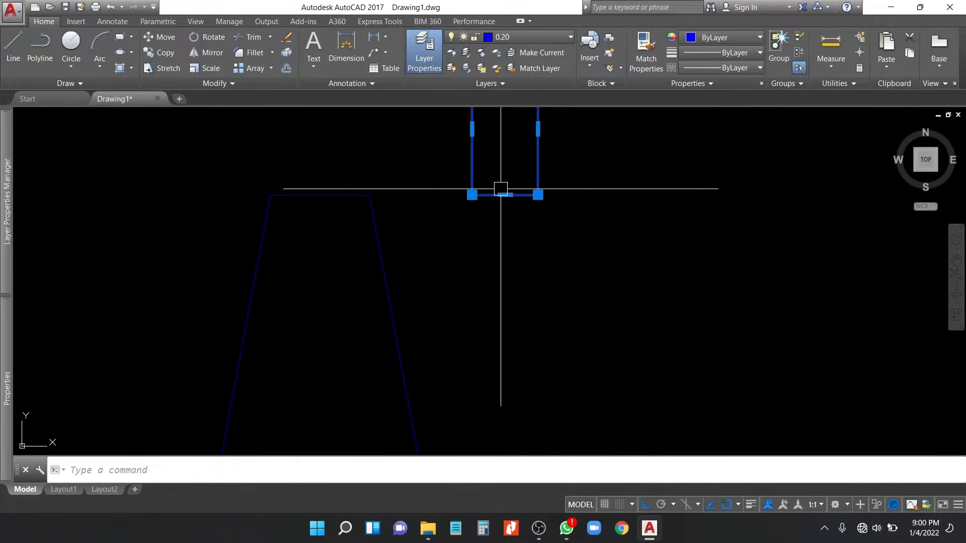
type("m")
key("Return")
left_click(504, 194)
left_click(321, 196)
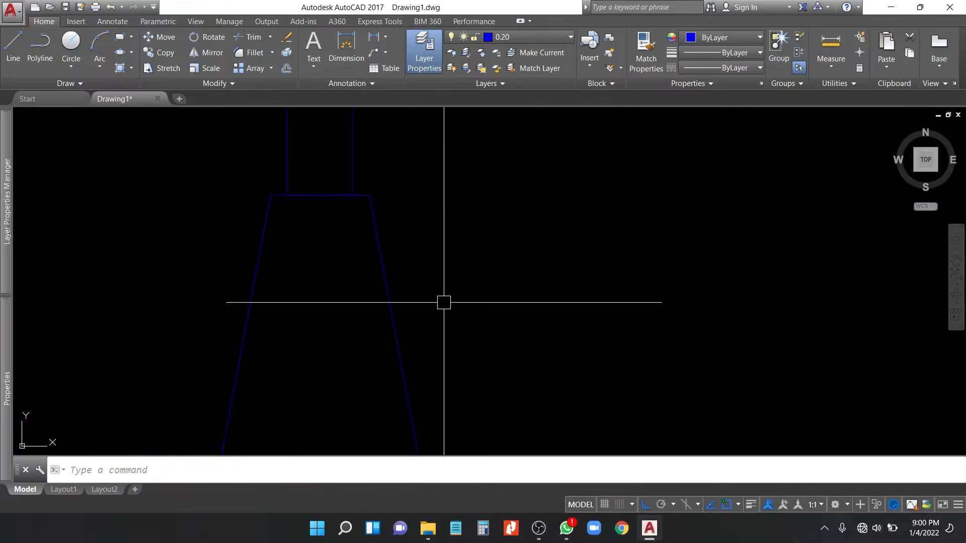
Step: Draw a rectangle 15 units wide and 30 units tall beside the top of the stacked column
middle_click_drag(444, 302, 433, 378)
scroll(323, 176, "down", 2)
scroll(339, 246, "up", 1)
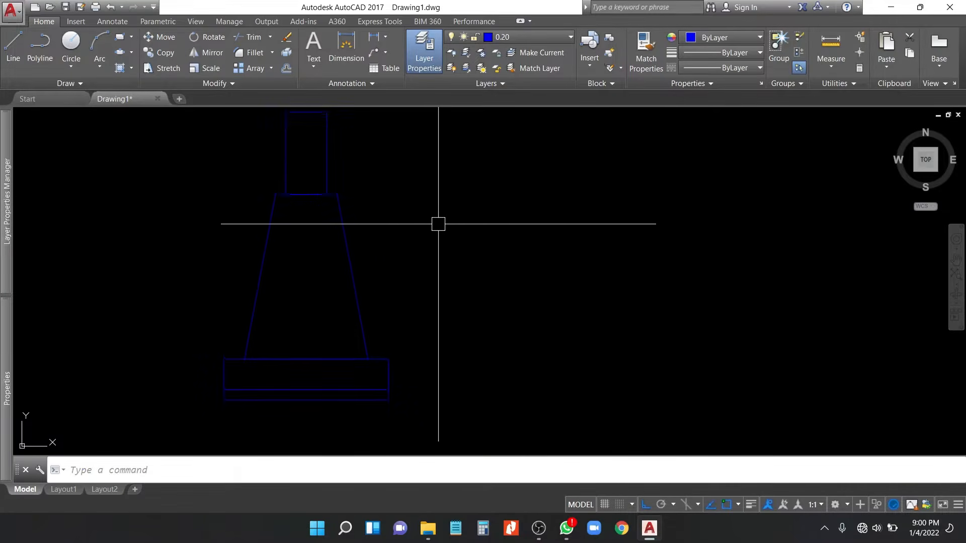
middle_click_drag(435, 205, 444, 252)
middle_click_drag(419, 179, 423, 206)
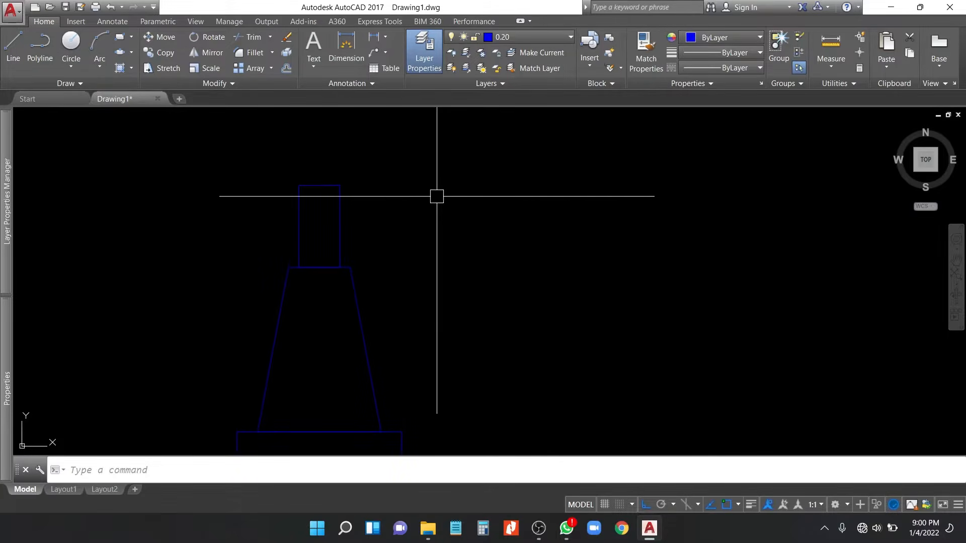
type("rec")
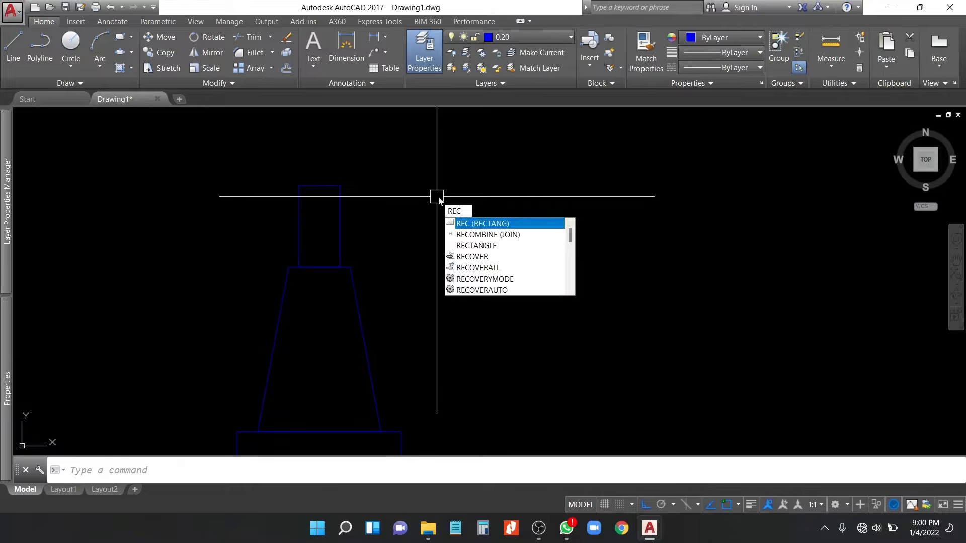
key("Return")
left_click(431, 167)
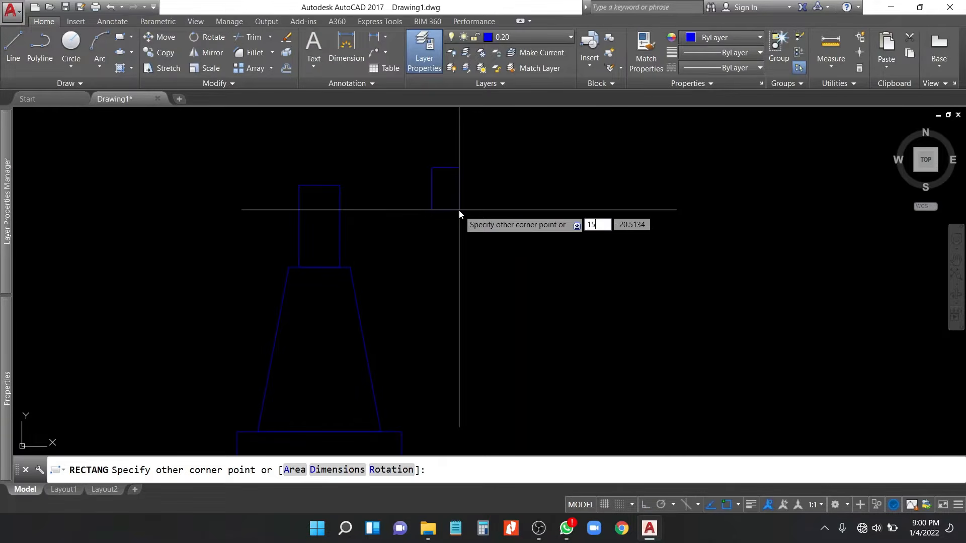
type("30")
key("Return")
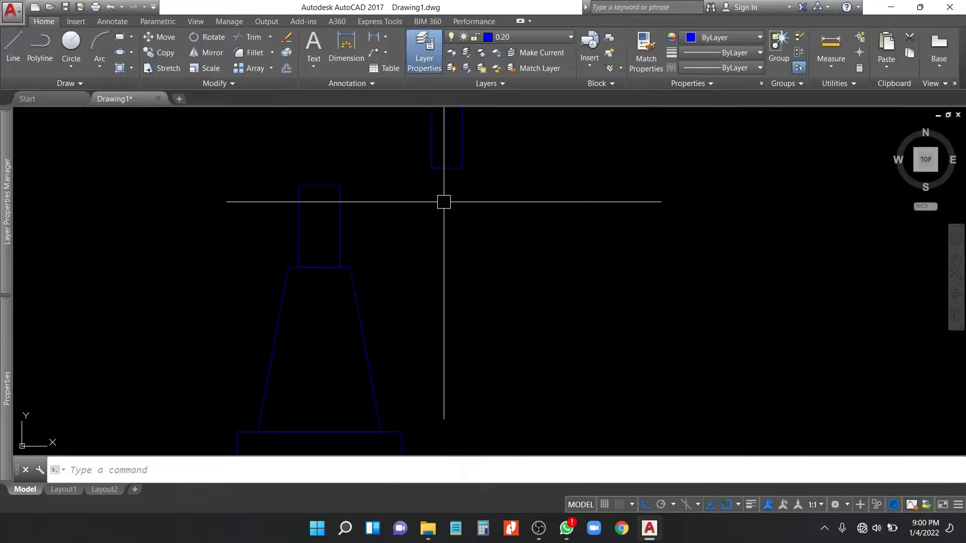
left_click(431, 146)
type("m")
key("Return")
left_click(445, 168)
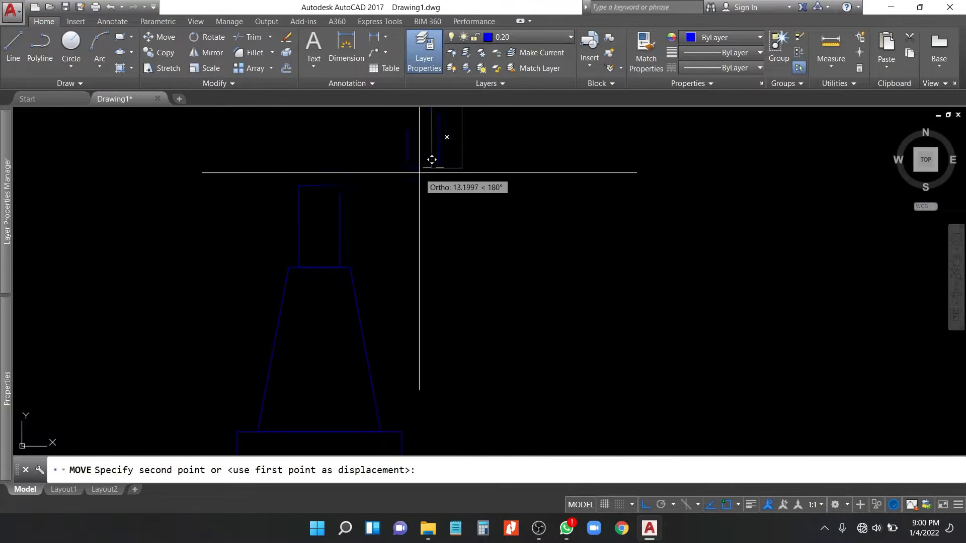
key("Escape")
Step: Move the 15 by 30 rectangle by its bottom edge midpoint onto the midpoint of the 20 by 40 rectangle's top edge
left_click(447, 168)
type("m")
key("Return")
left_click(447, 168)
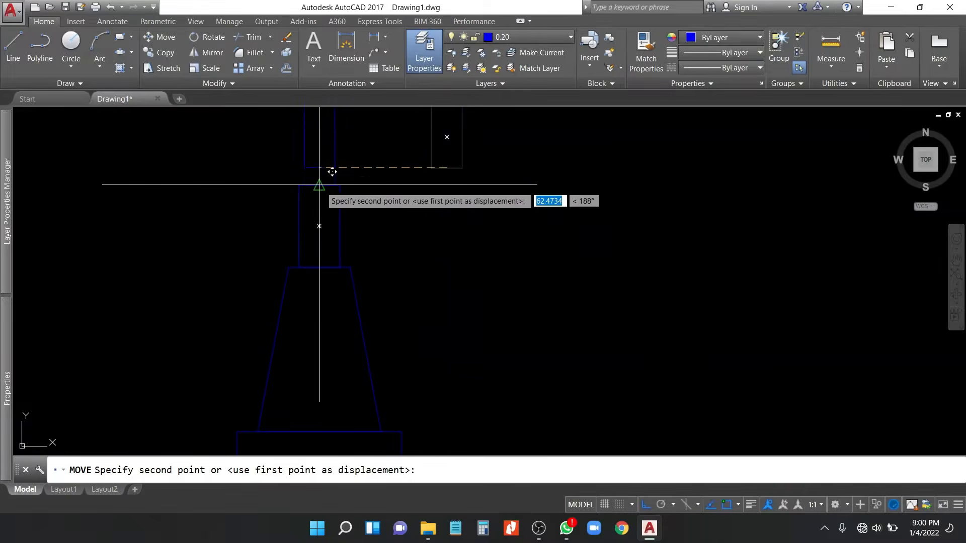
left_click(319, 185)
scroll(418, 220, "down", 2)
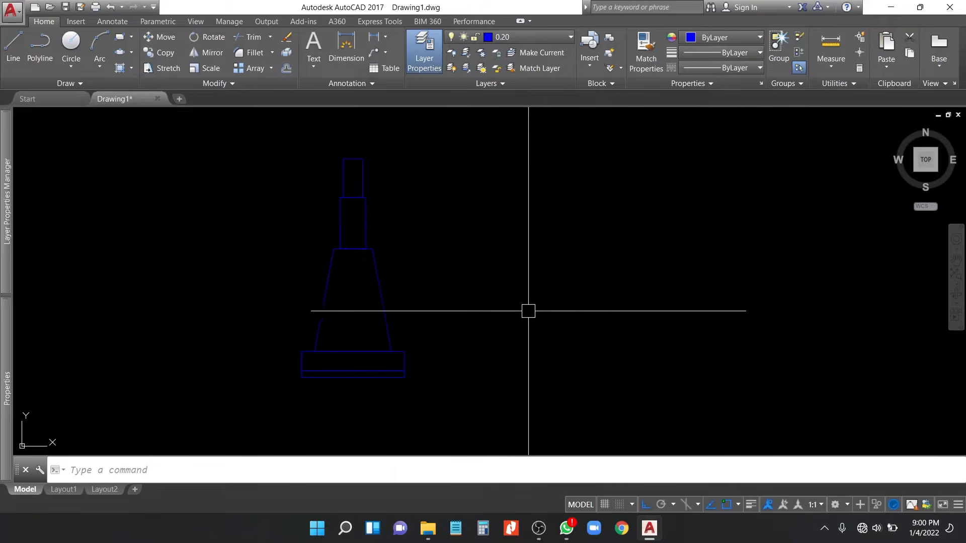
Step: Make layer 0.00 current and hatch the topmost narrow rectangle with the ANSI37 pattern
scroll(330, 162, "up", 5)
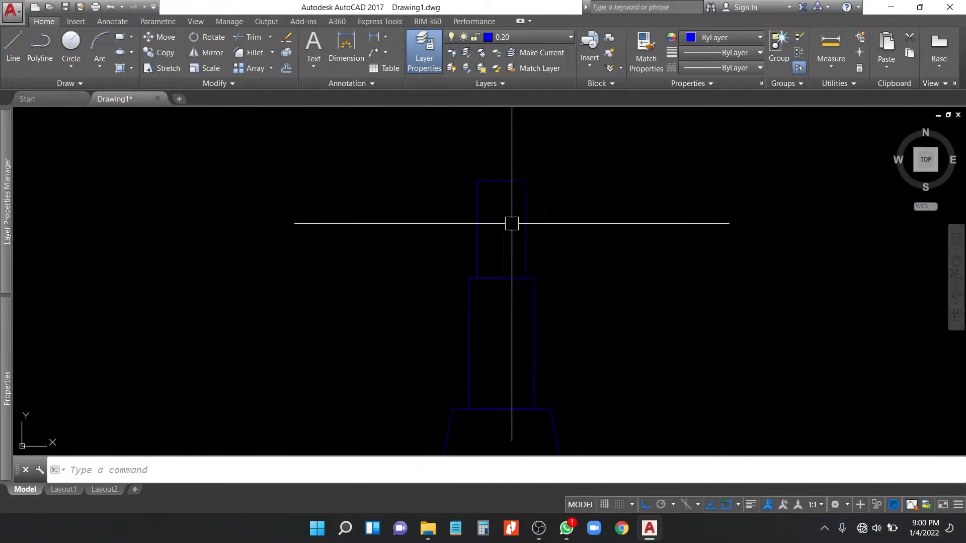
left_click(544, 37)
left_click(524, 69)
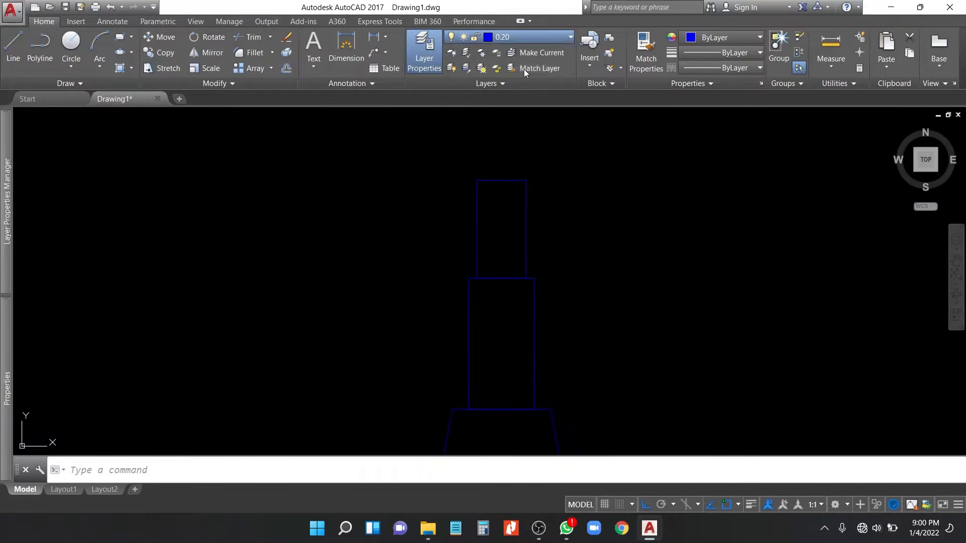
scroll(518, 212, "up", 2)
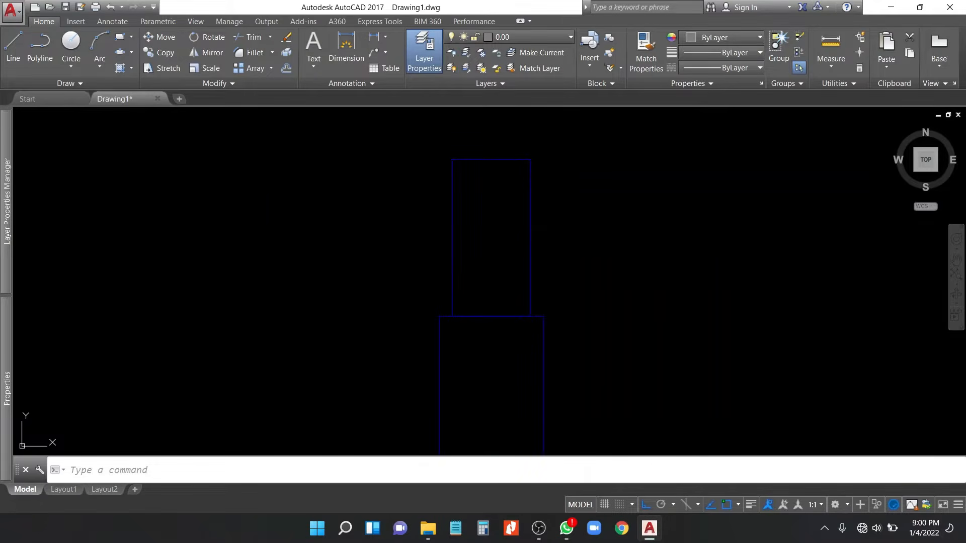
type("h")
key("Return")
left_click(502, 177)
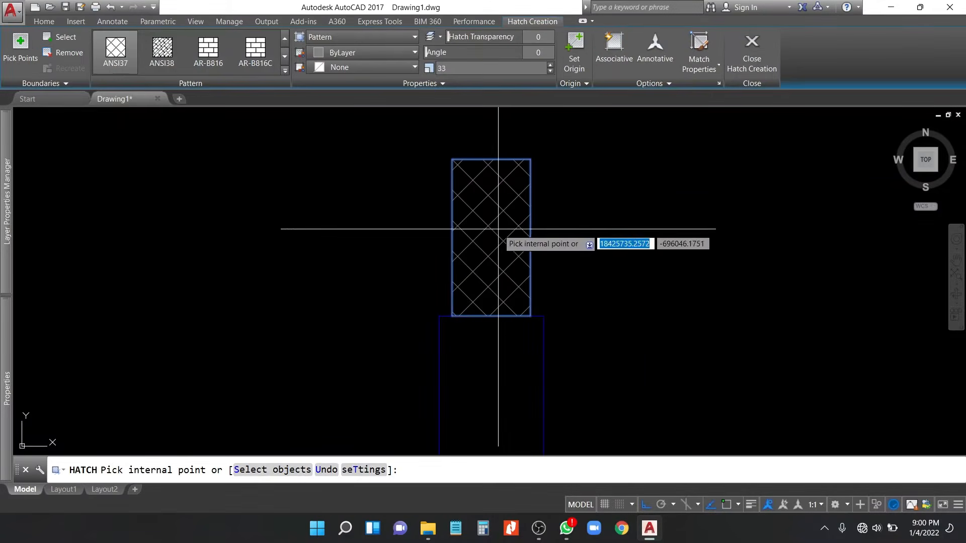
key("Return")
Step: Hatch the trapezoid with the GRAVEL pattern
scroll(522, 204, "down", 2)
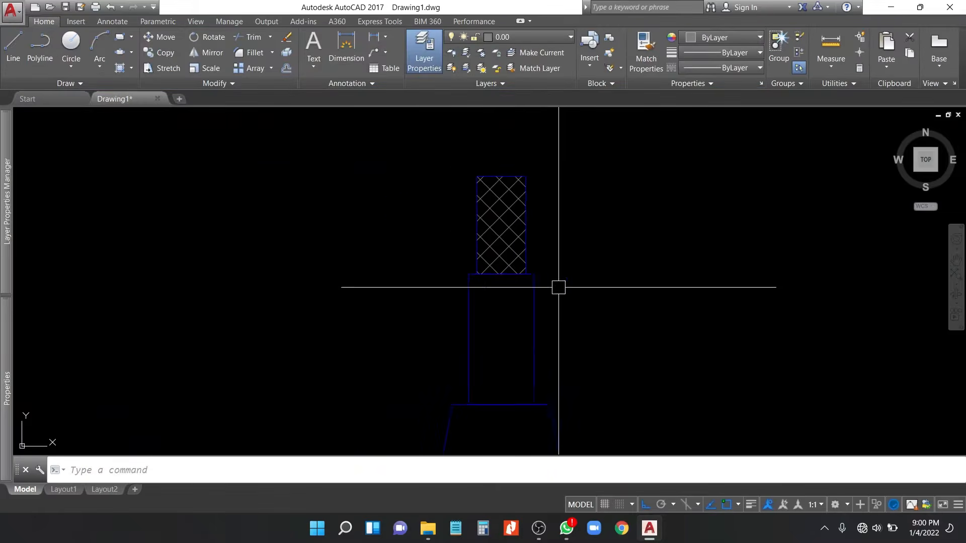
middle_click_drag(576, 418, 528, 213)
middle_click_drag(552, 381, 554, 248)
middle_click_drag(589, 210, 608, 283)
type("h")
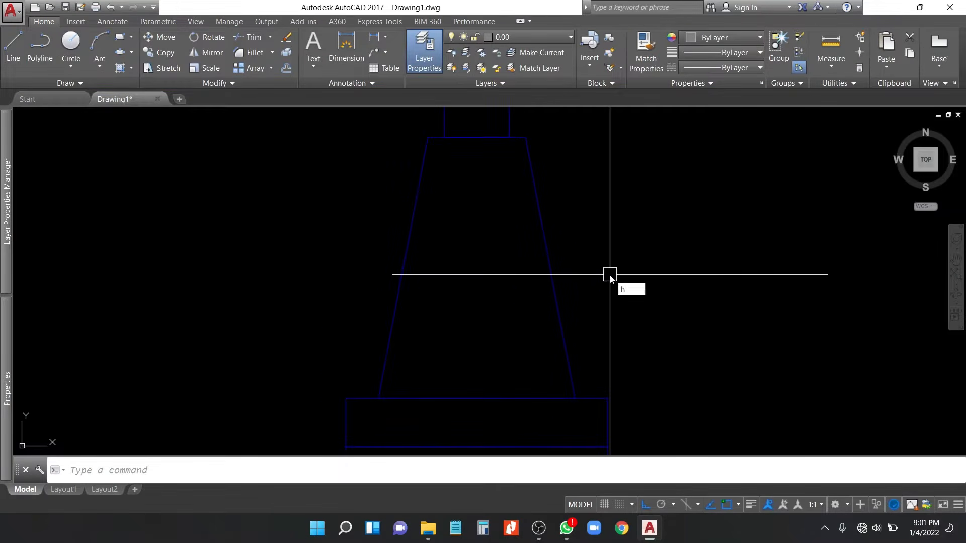
key("Return")
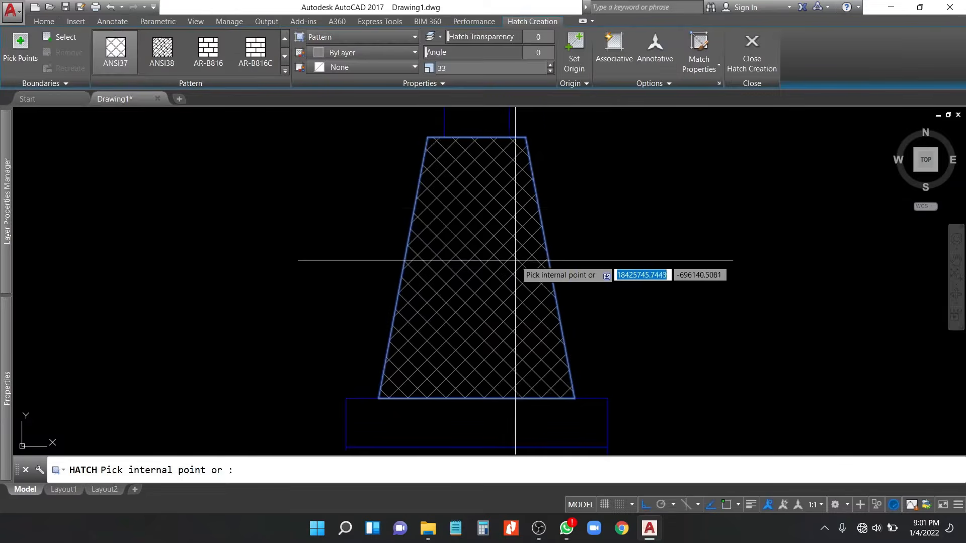
left_click(513, 264)
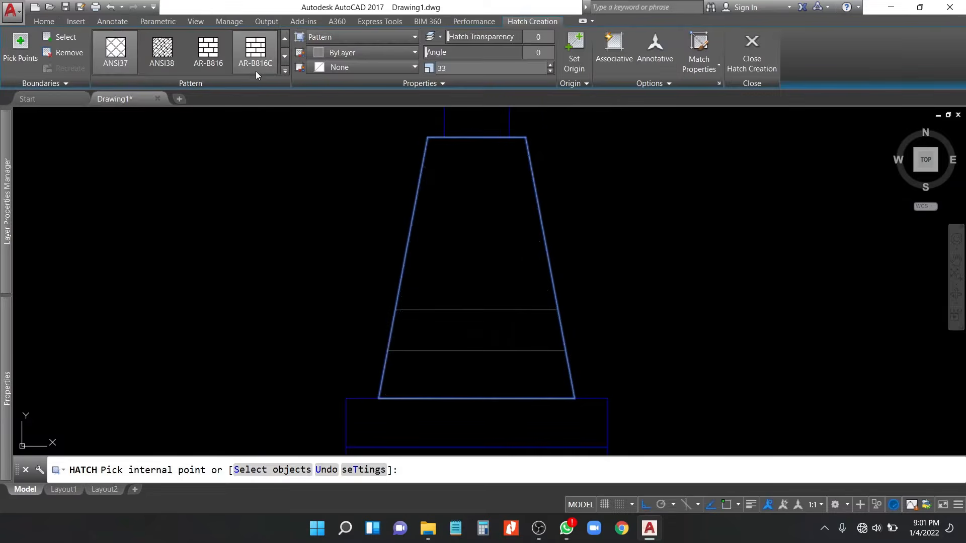
left_click(285, 71)
scroll(151, 126, "down", 3)
scroll(143, 137, "down", 5)
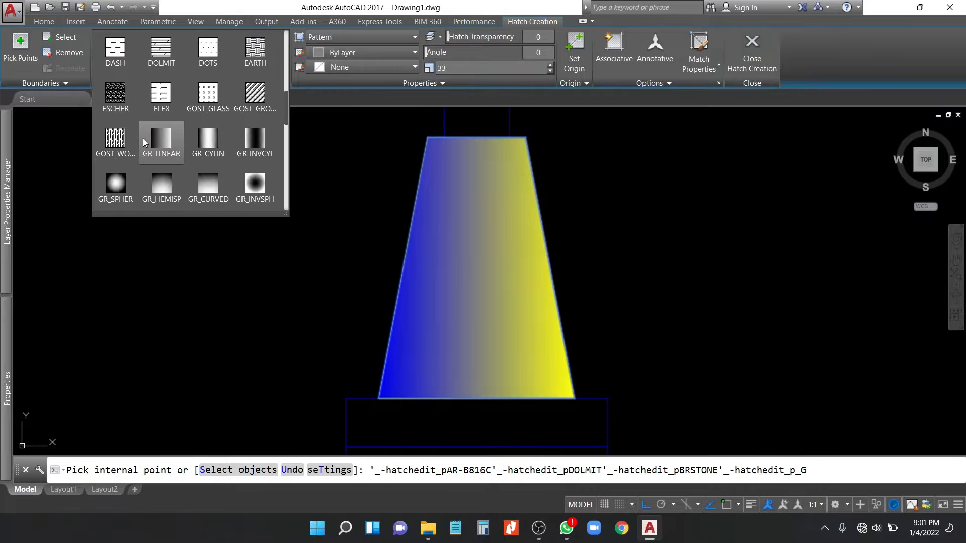
left_click(114, 163)
key("Return")
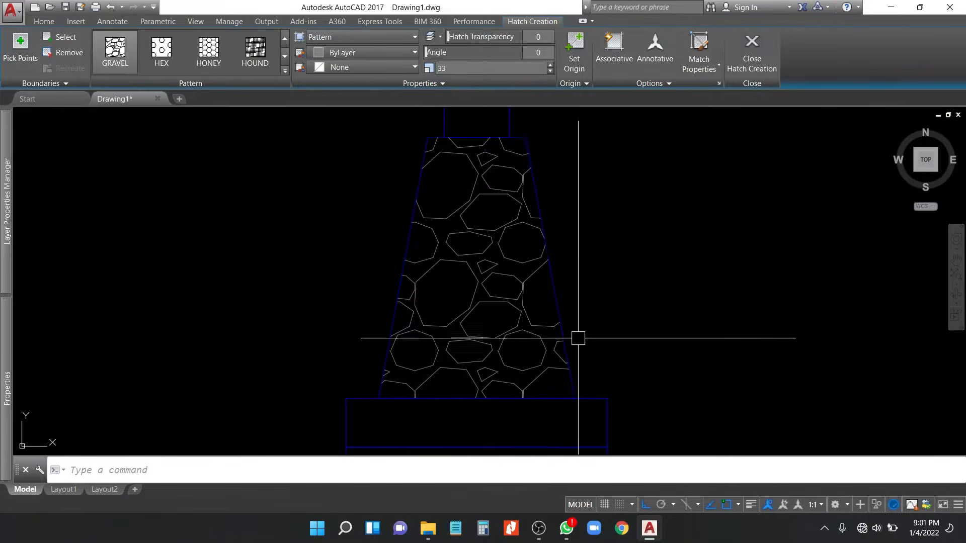
Step: Hatch the thin rectangle under the base with the AR-SAND pattern at a smaller scale
scroll(476, 313, "up", 3)
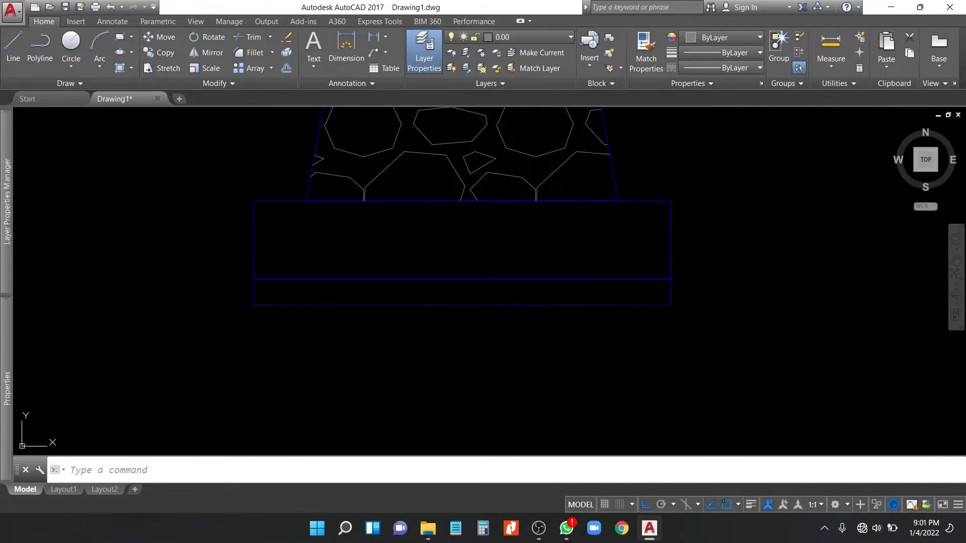
key("Return")
left_click(475, 295)
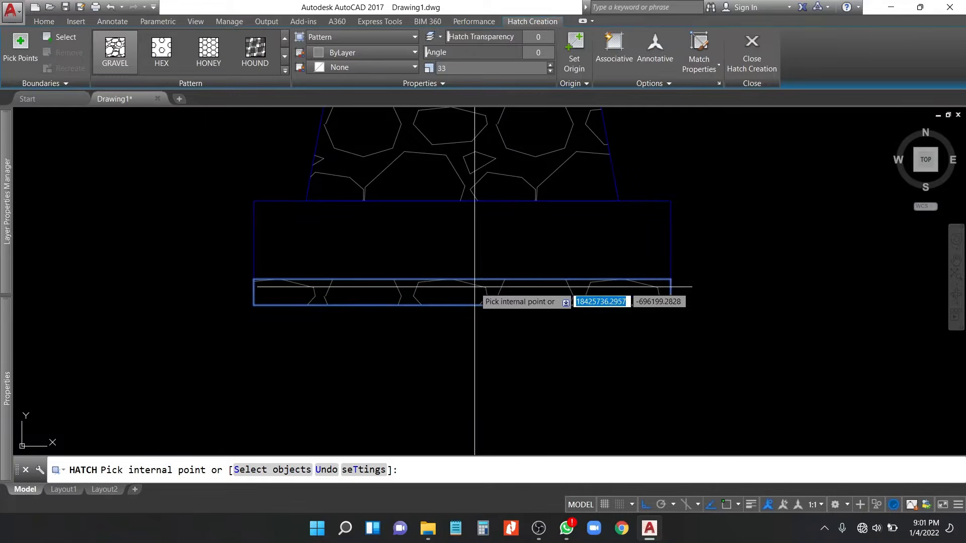
left_click(285, 70)
scroll(219, 131, "down", 3)
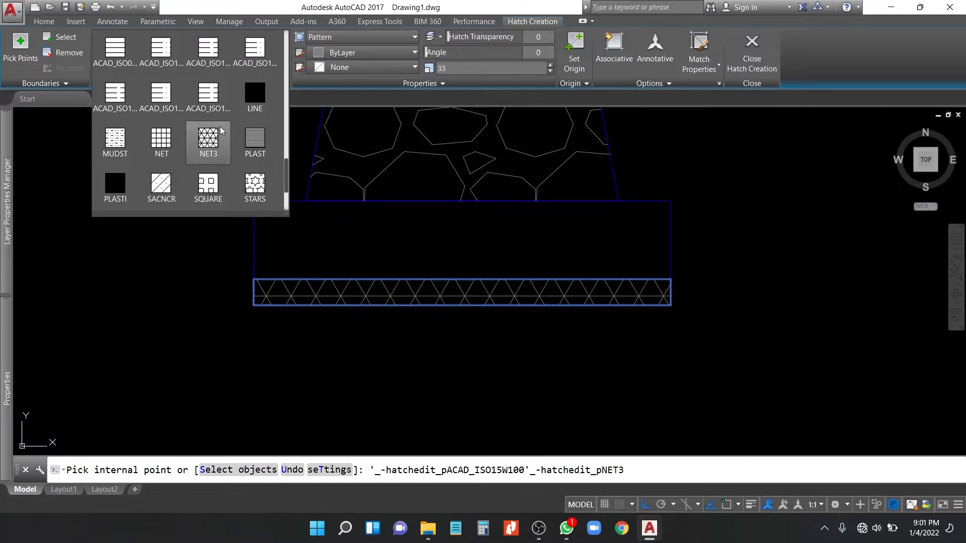
scroll(217, 127, "down", 2)
scroll(183, 140, "up", 5)
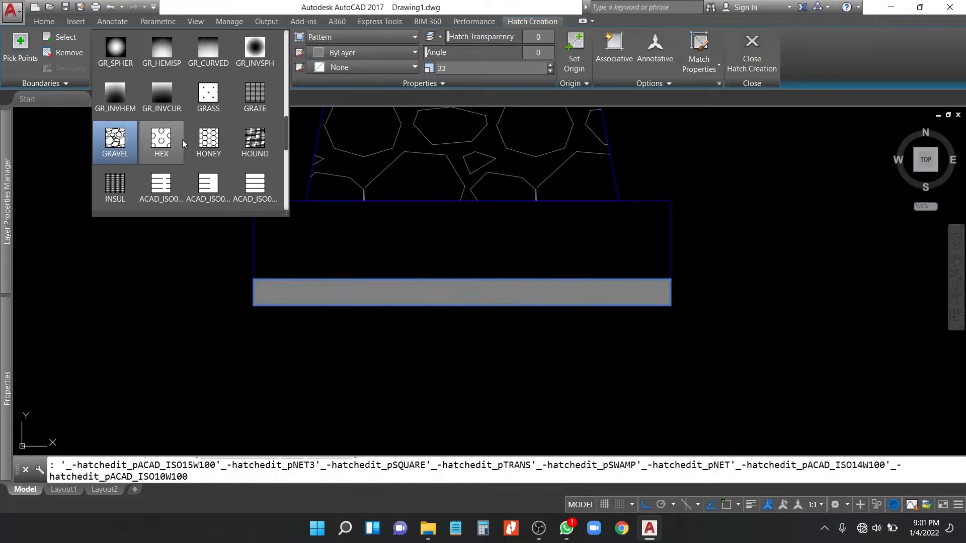
scroll(176, 129, "up", 8)
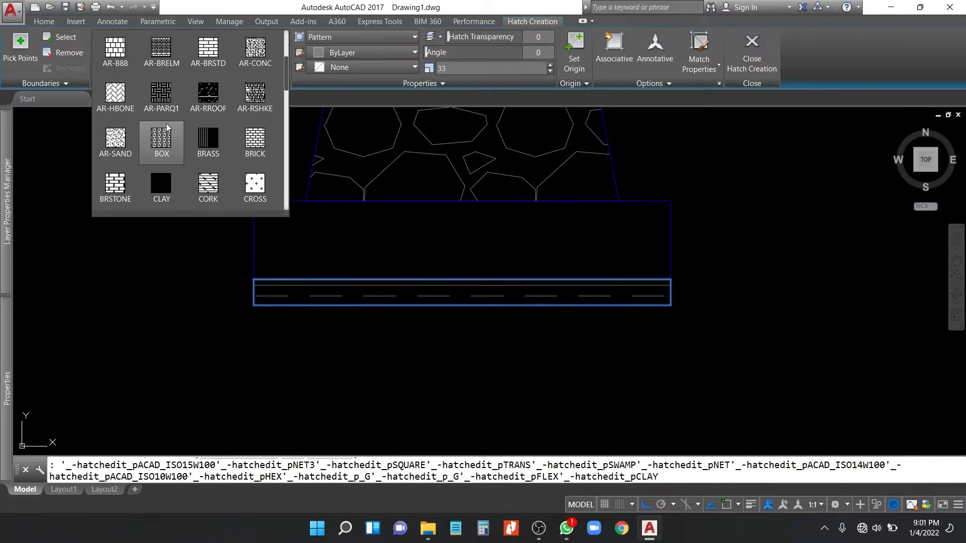
left_click(115, 140)
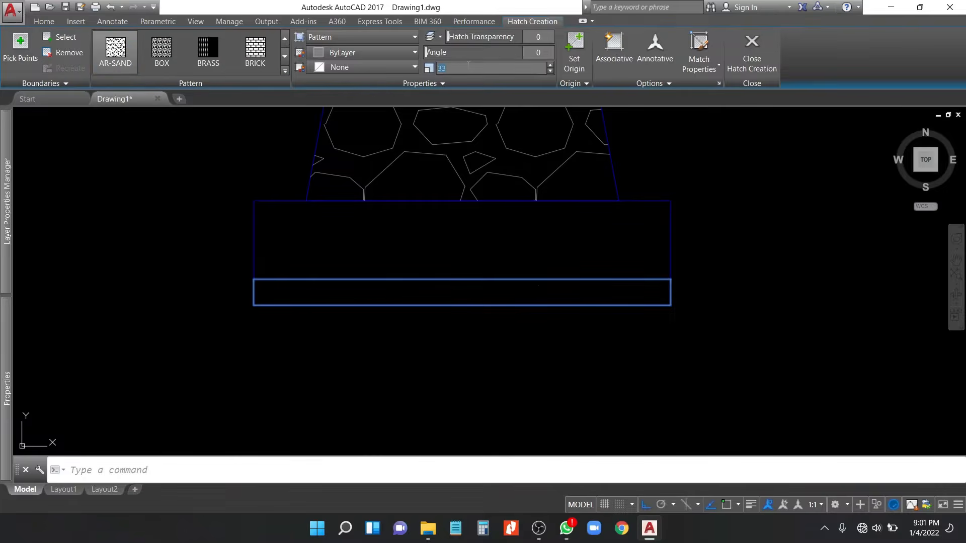
key("Return")
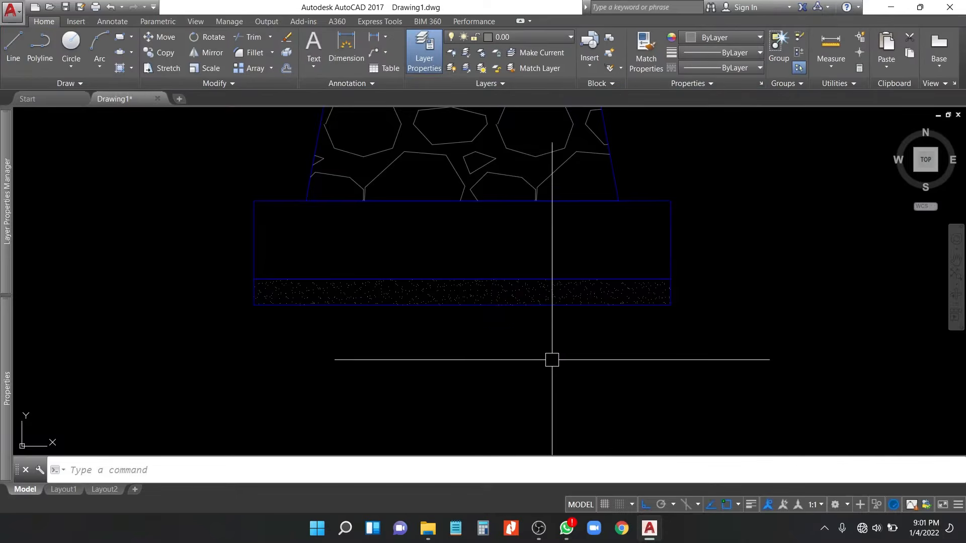
Step: Draw an ellipse between the midpoints of the thick base rectangle's top and bottom edges, with a 3.2 unit half-width
scroll(546, 352, "down", 4)
scroll(623, 302, "up", 4)
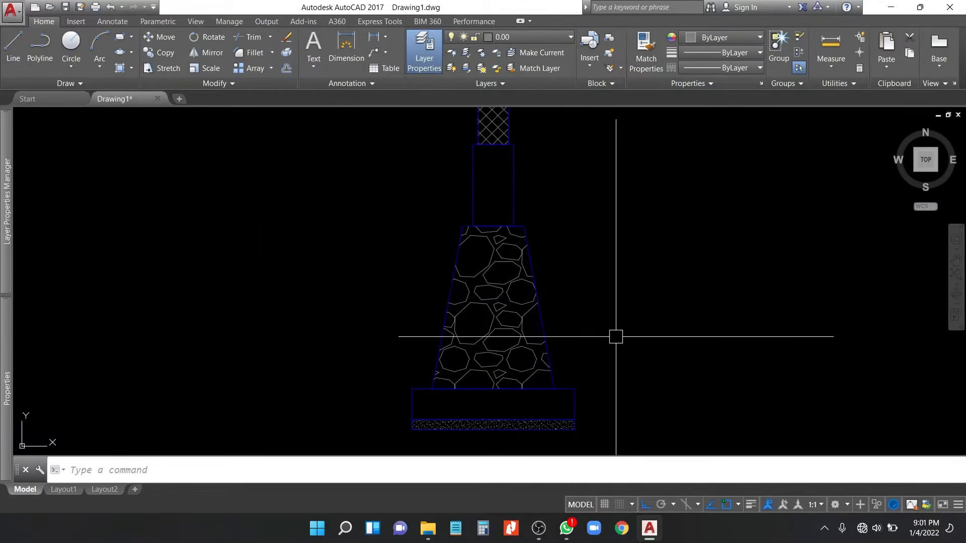
middle_click_drag(533, 312, 514, 383)
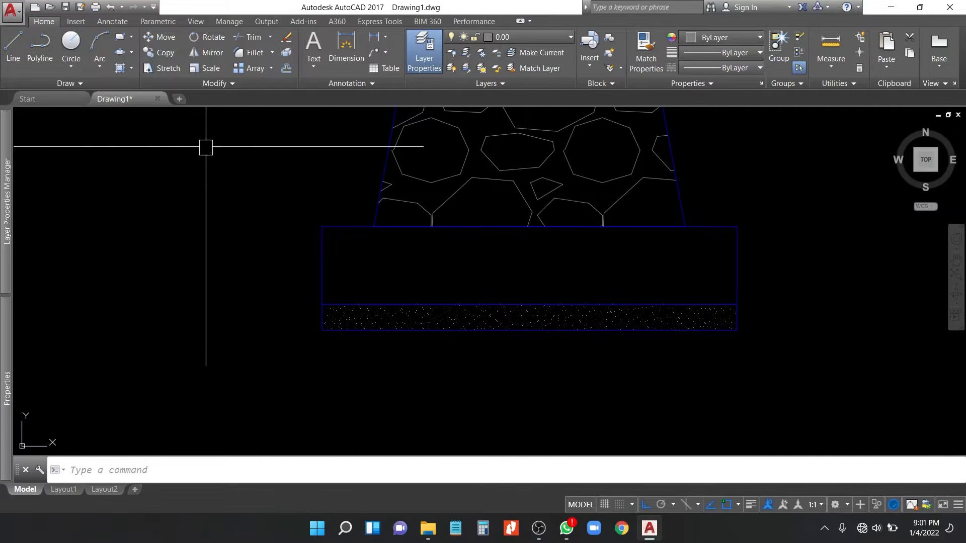
left_click(131, 52)
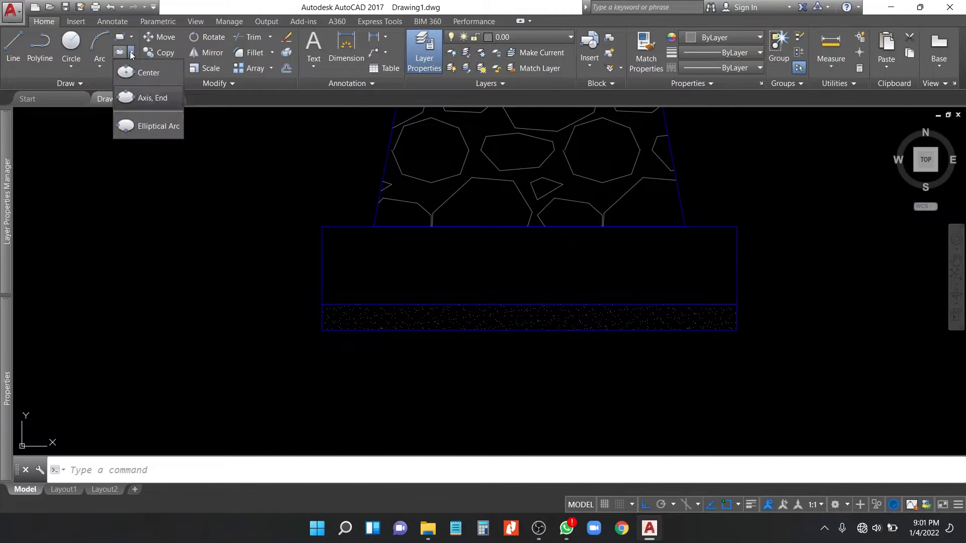
left_click(173, 99)
scroll(605, 255, "up", 2)
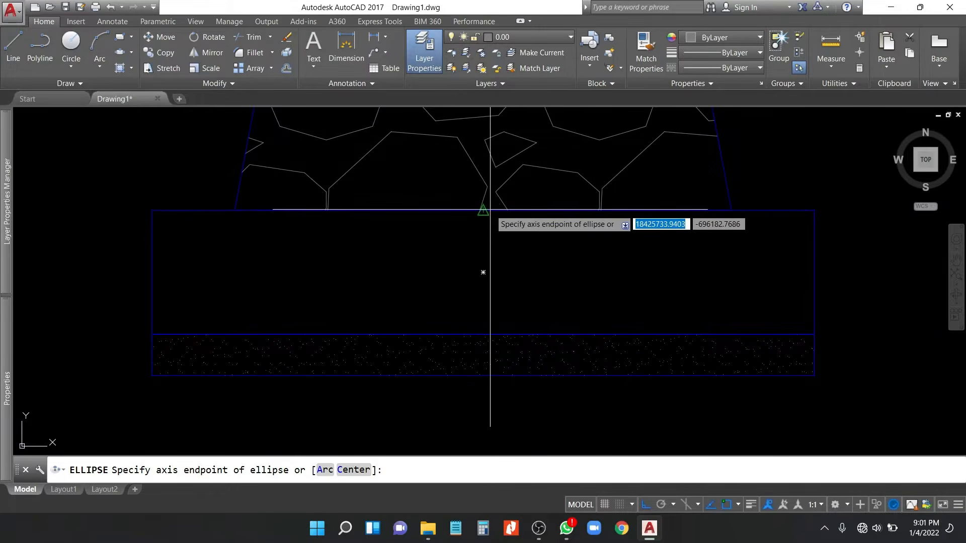
left_click(483, 211)
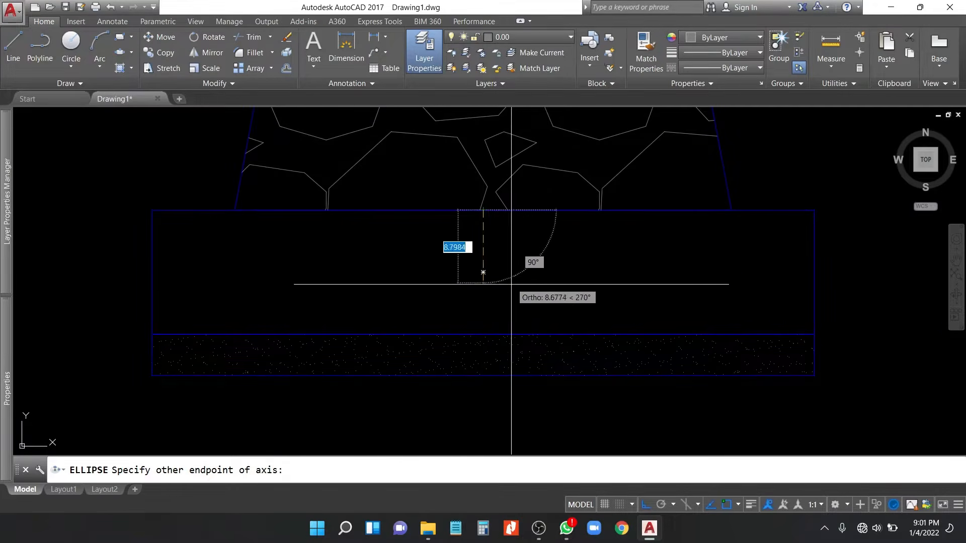
left_click(483, 334)
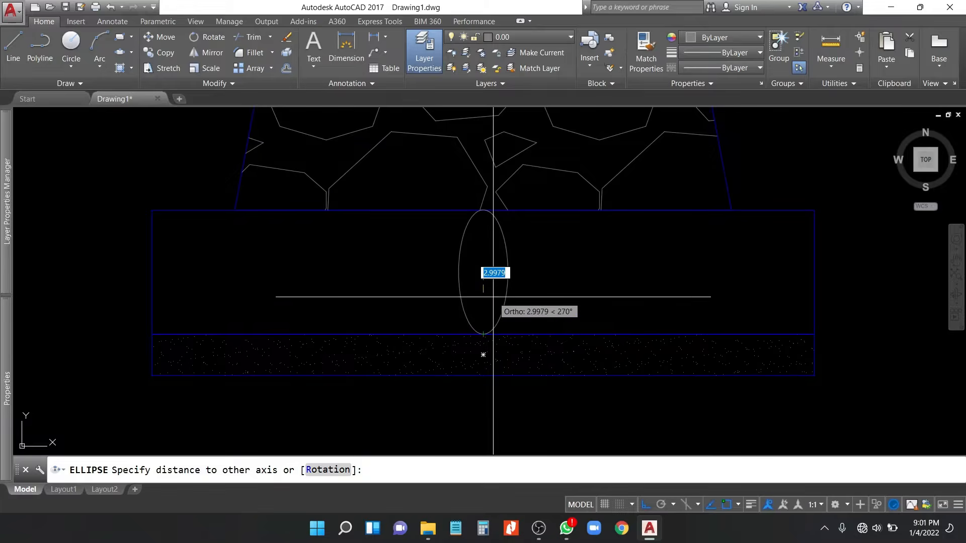
type("3")
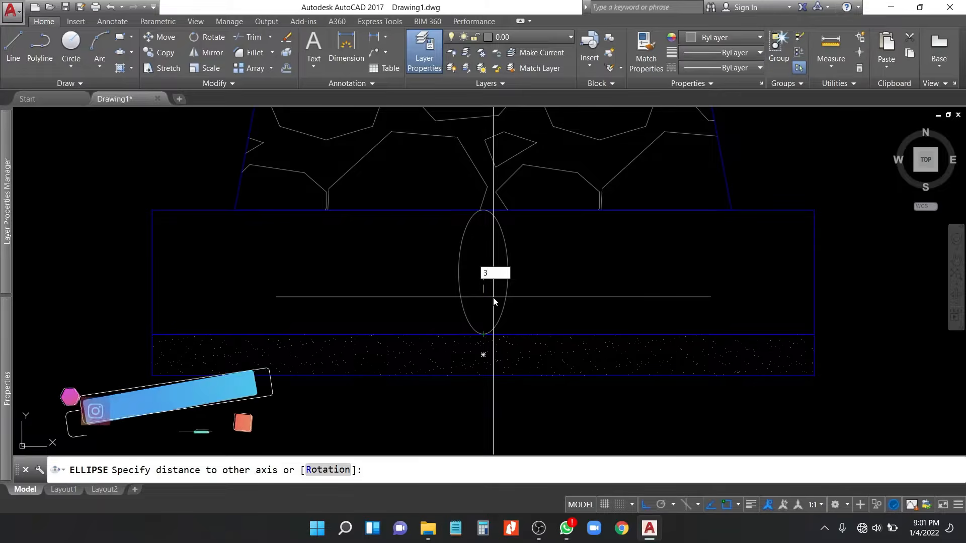
type(".2")
key("Return")
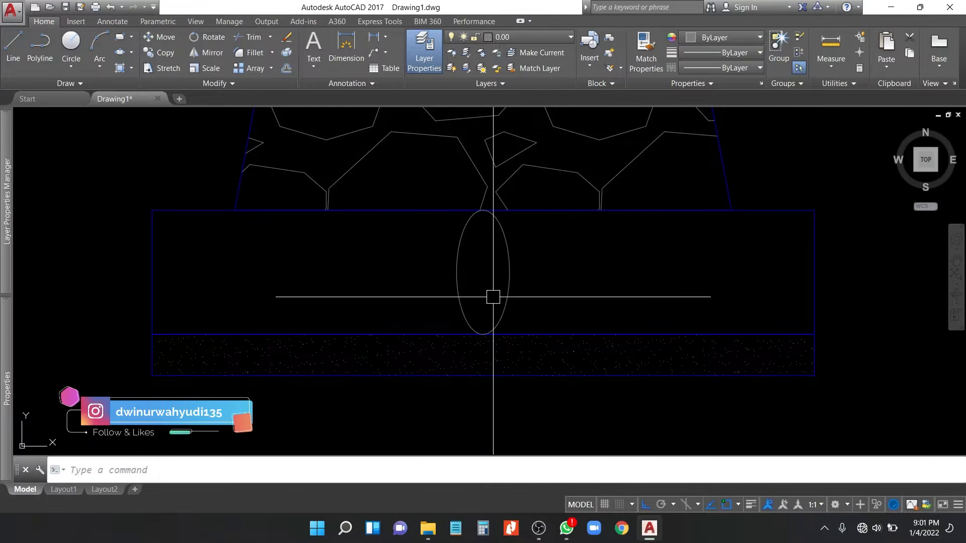
Step: Assign the ellipse in the base rectangle to layer 0.05
left_click(508, 299)
type("co")
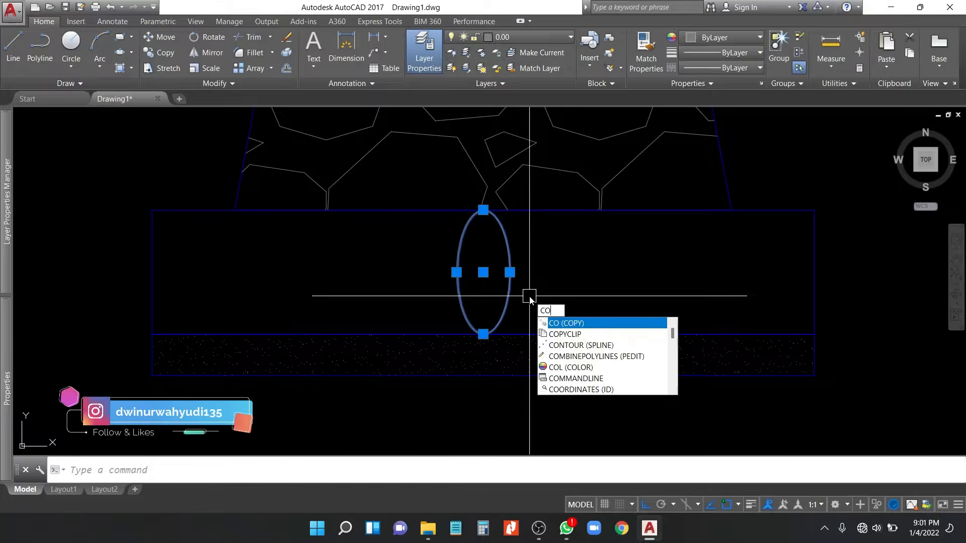
key("Escape")
left_click(540, 39)
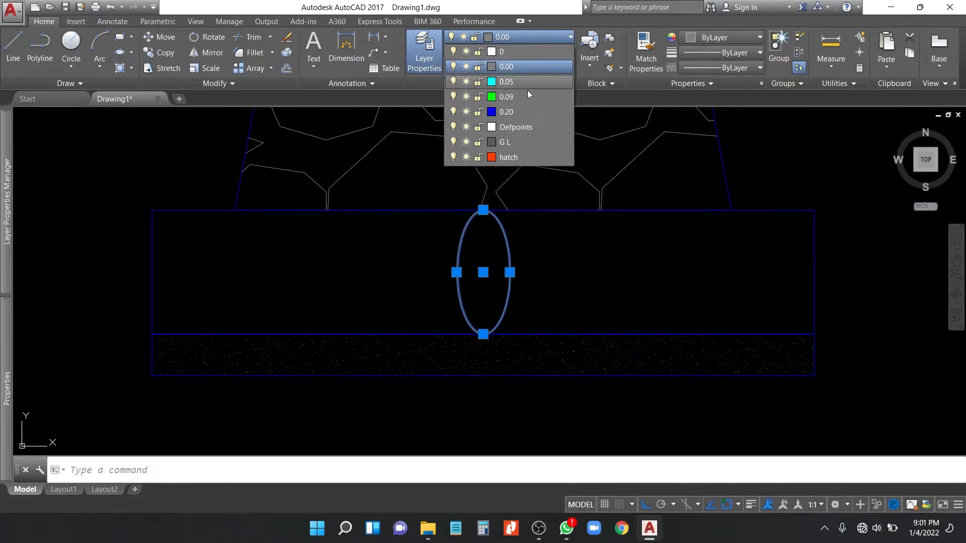
left_click(527, 84)
Step: Copy the ellipse six times side by side leftward until the row crosses the base rectangle's left edge
type("Co")
key("Return")
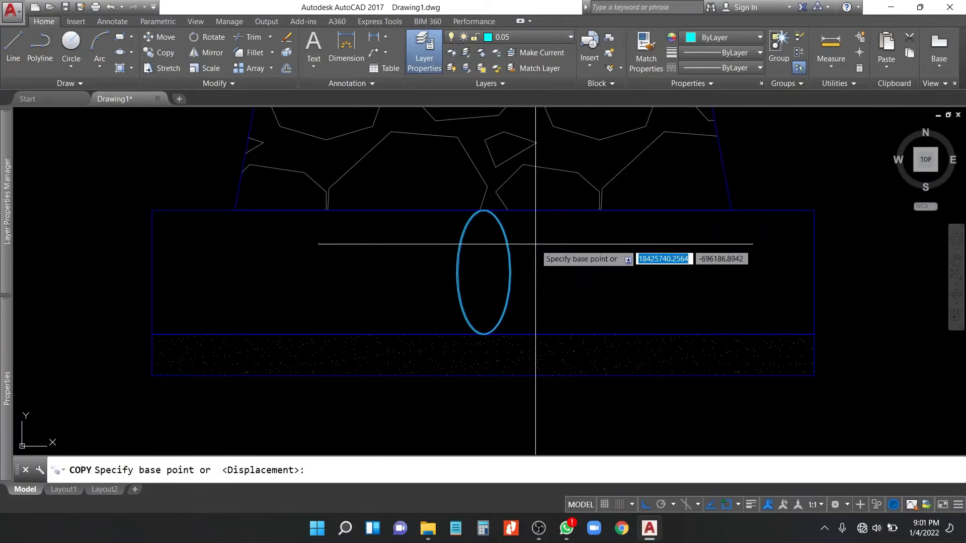
left_click(509, 272)
left_click(457, 270)
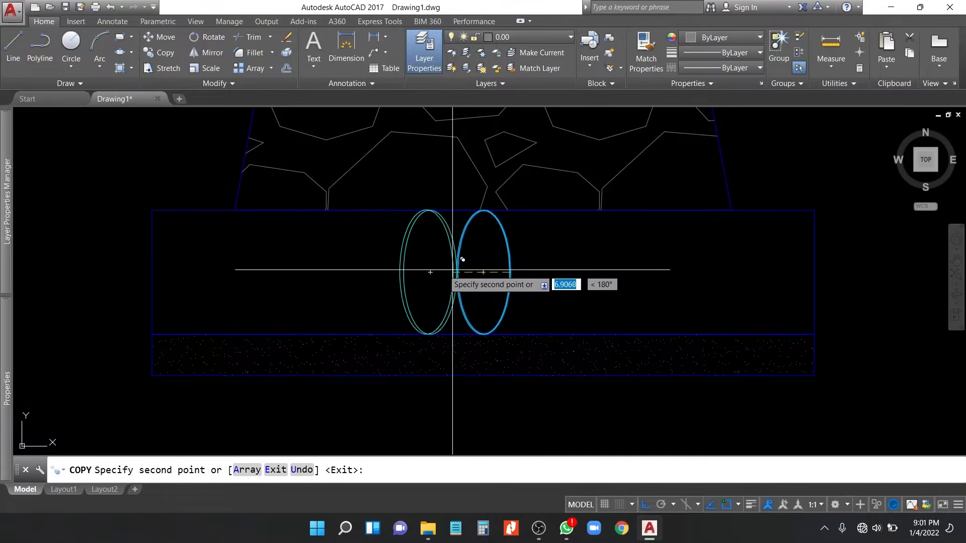
left_click(403, 267)
left_click(351, 261)
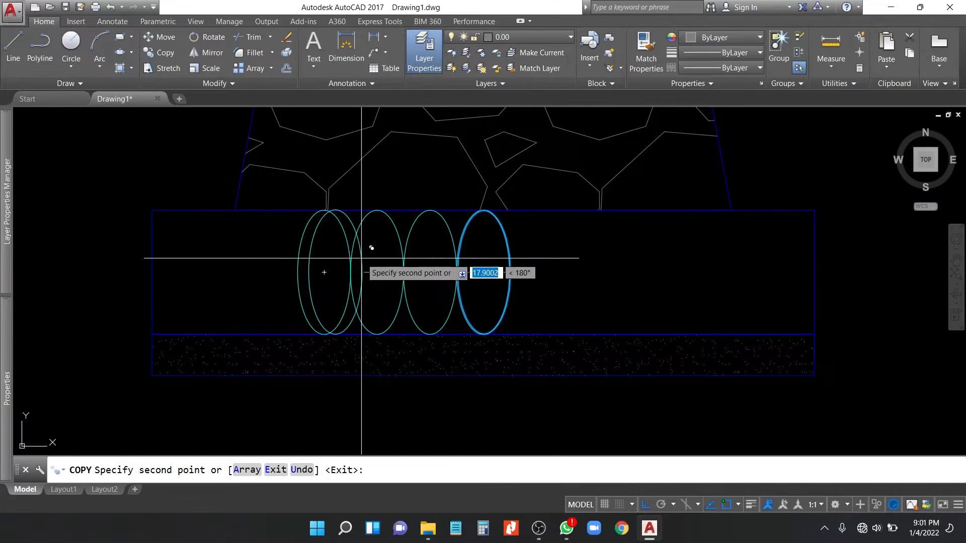
left_click(297, 271)
left_click(245, 271)
left_click(205, 270)
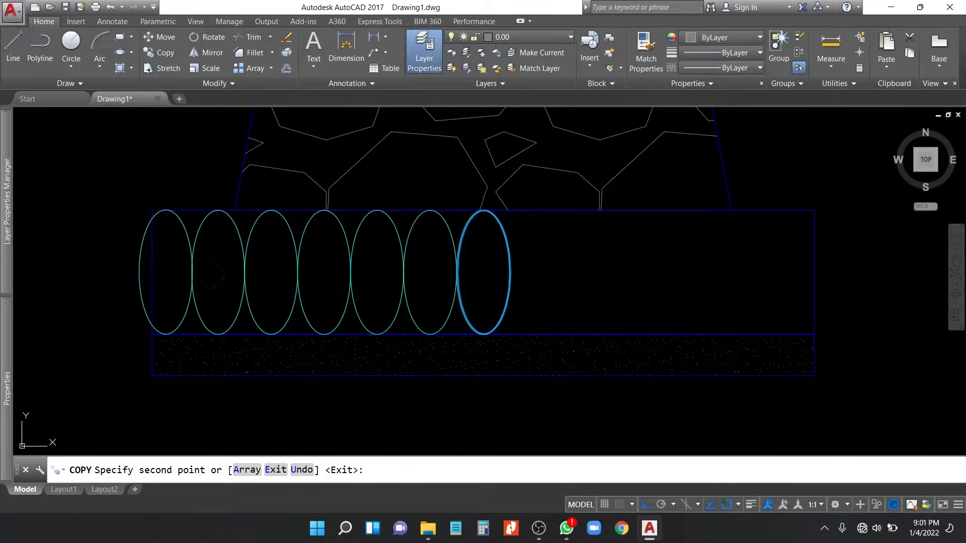
key("Return")
Step: Trim the part of the leftmost ellipse outside the base rectangle, using the rectangle as the cutting edge
left_click(152, 278)
scroll(140, 284, "up", 2)
type("tr")
key("Return")
left_click(139, 283)
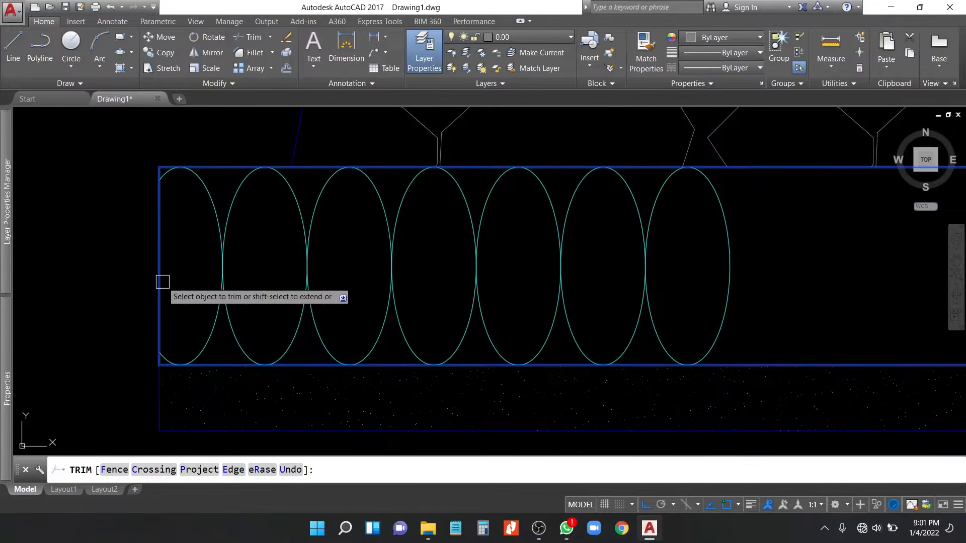
Step: Mirror the six left ellipses about the vertical axis through the unselected ellipse's centre, keeping the originals
key("Return")
left_click(604, 286)
left_click(310, 259)
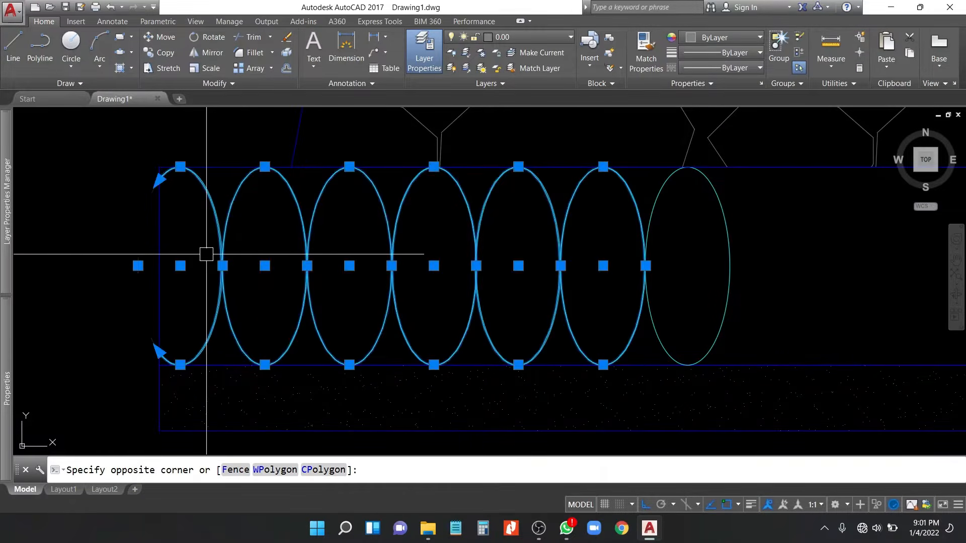
scroll(248, 259, "down", 2)
type("mi")
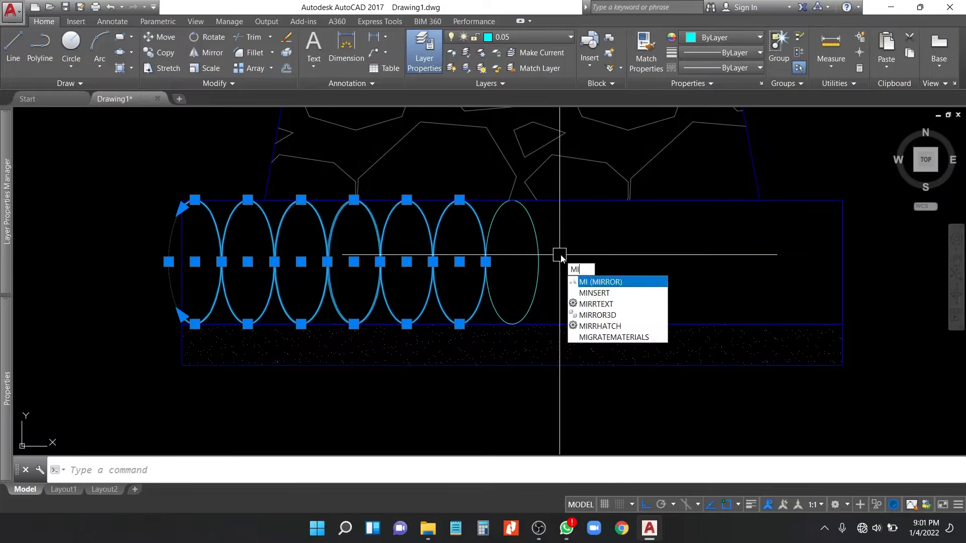
key("Return")
left_click(513, 262)
left_click(513, 294)
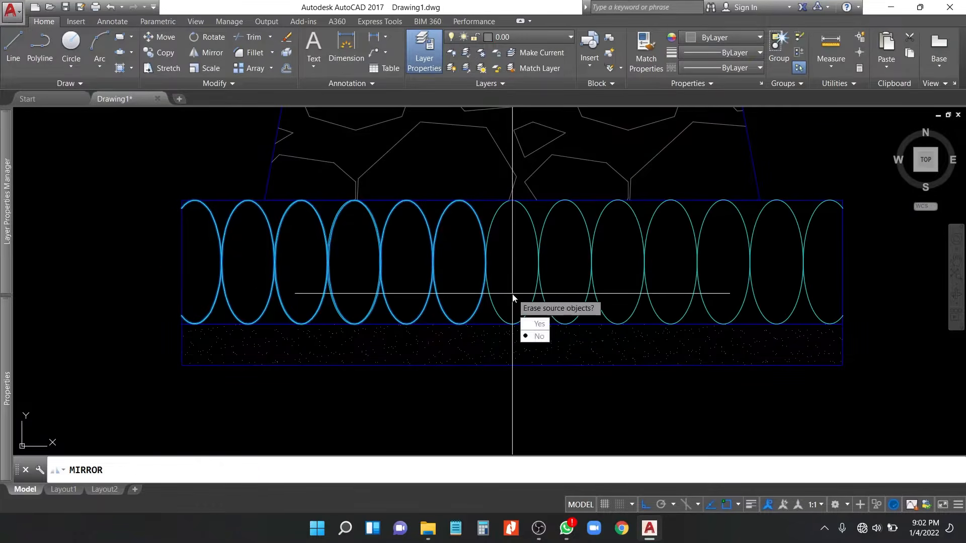
key("Return")
middle_click_drag(677, 340, 481, 364)
scroll(480, 363, "down", 2)
middle_click_drag(561, 313, 564, 368)
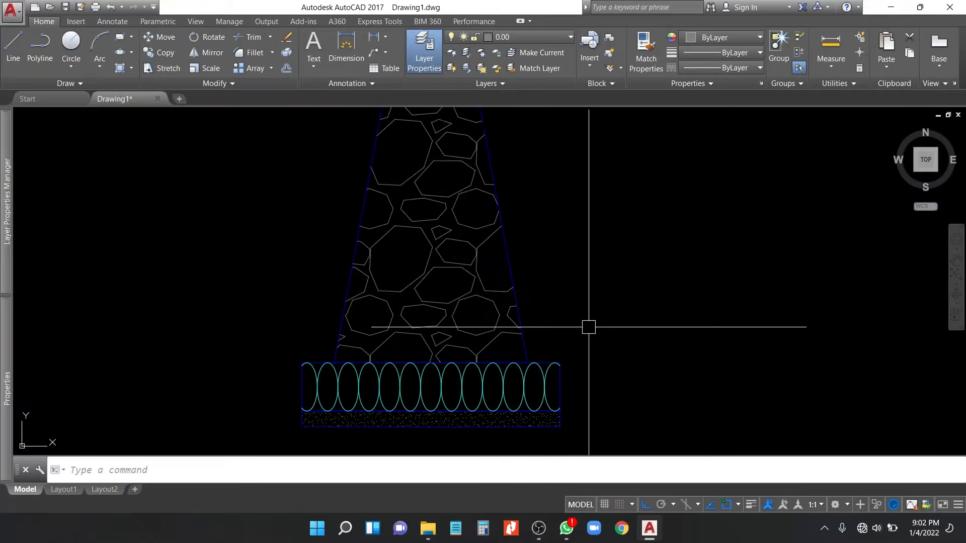
Step: Make layer 0.05 the current layer for detailing the empty rectangle above the stone trapezoid
scroll(559, 287, "down", 2)
scroll(475, 143, "up", 5)
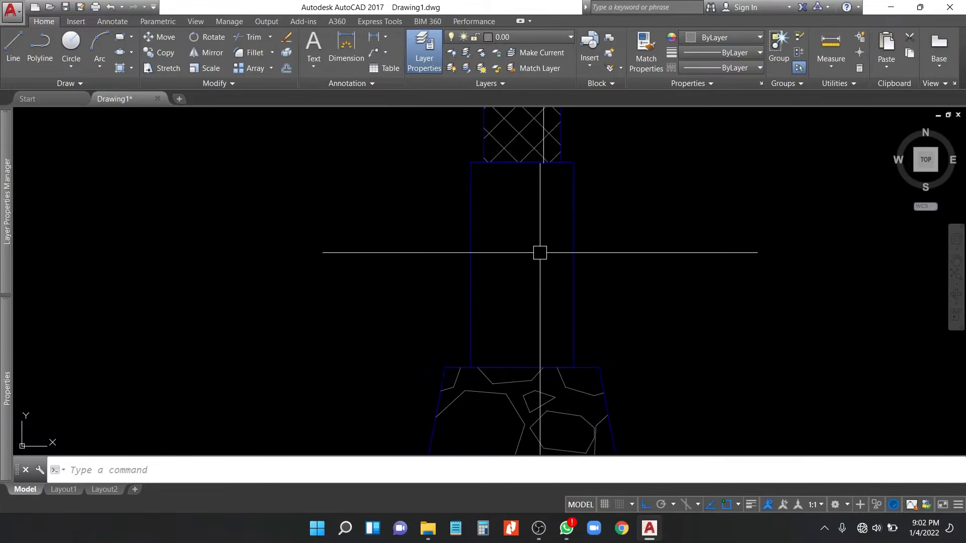
scroll(536, 253, "up", 2)
middle_click_drag(533, 255, 488, 257)
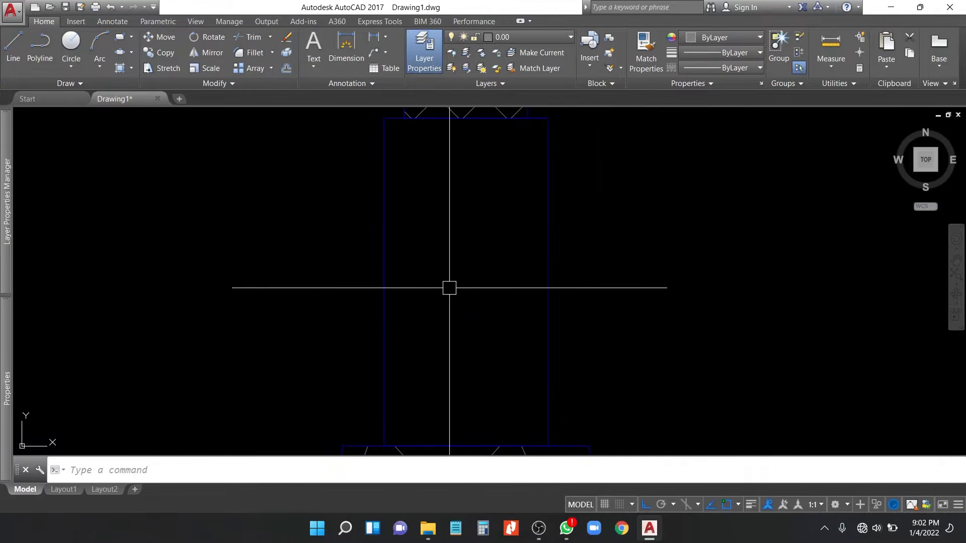
left_click(553, 35)
left_click(520, 77)
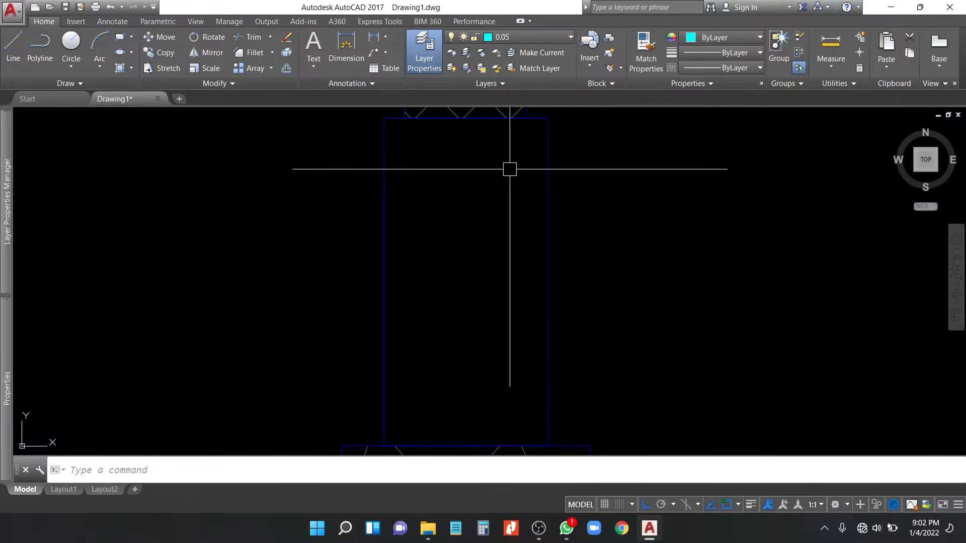
Step: Offset the empty rectangle above the stone trapezoid inward by 3 units
type("o")
key("Return")
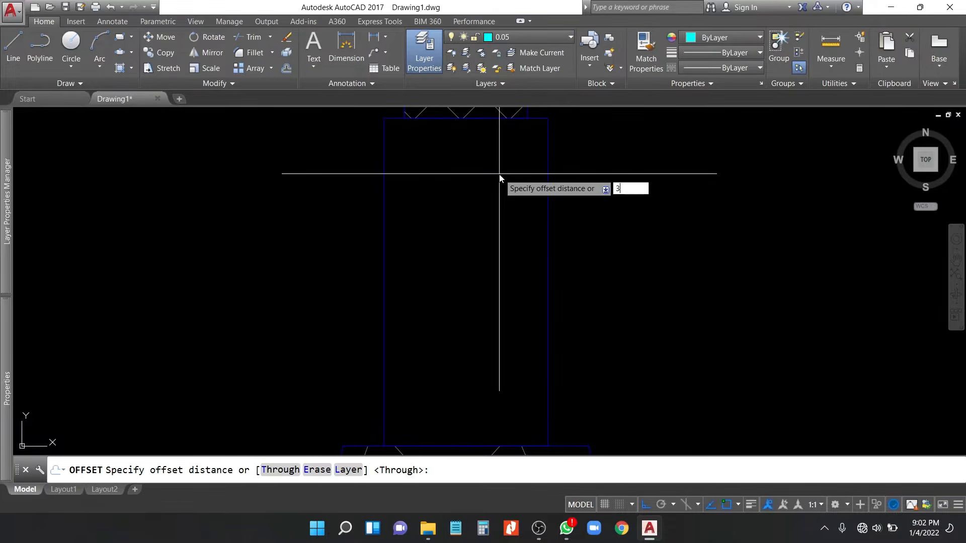
key("Return")
left_click(545, 155)
left_click(509, 177)
key("Escape")
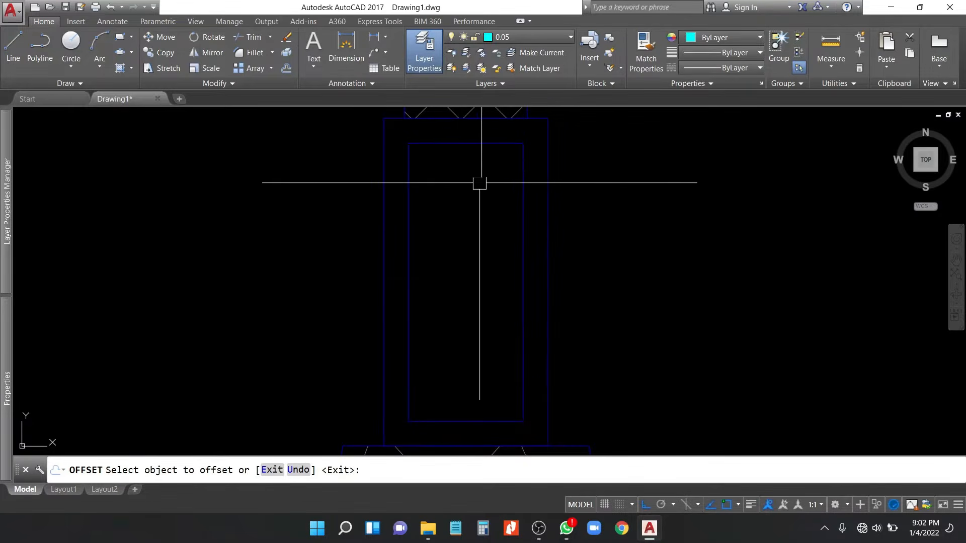
Step: Assign the inner offset rectangle to layer 0.05
scroll(467, 135, "up", 2)
left_click(466, 149)
left_click(529, 37)
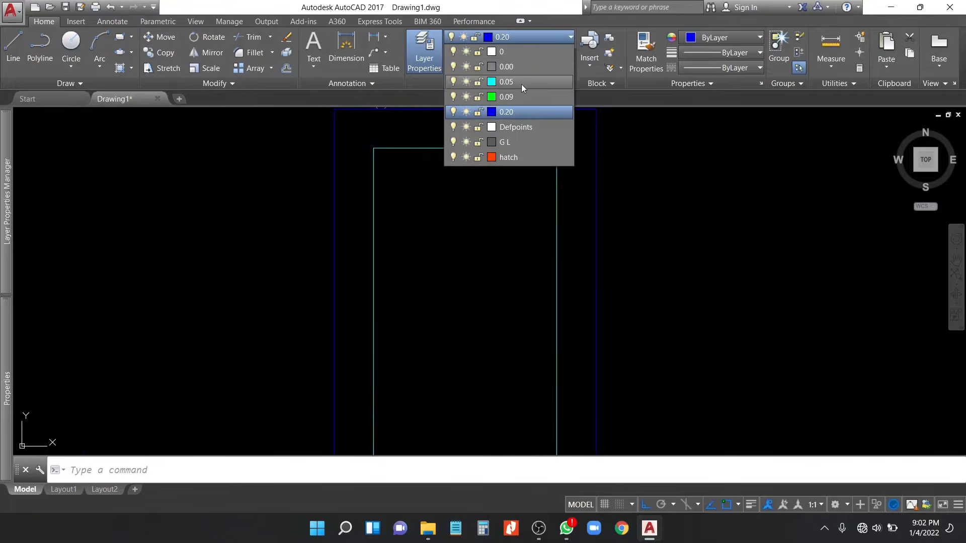
left_click(522, 82)
key("Escape")
Step: Offset the layer 0.05 rectangle inward by 0.8 units to form a double outline
scroll(517, 166, "up", 4)
middle_click_drag(517, 166, 552, 198)
type("o")
key("Return")
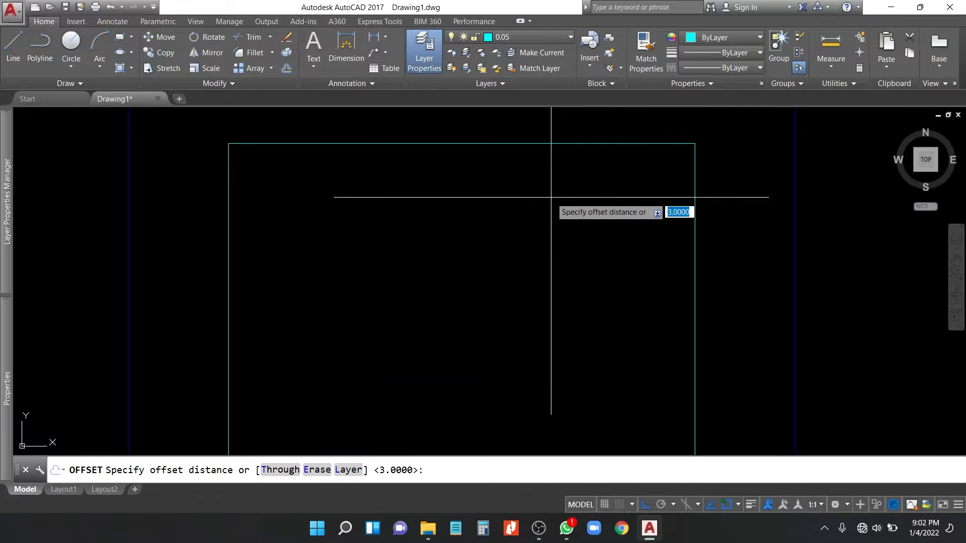
type("0.8")
key("Return")
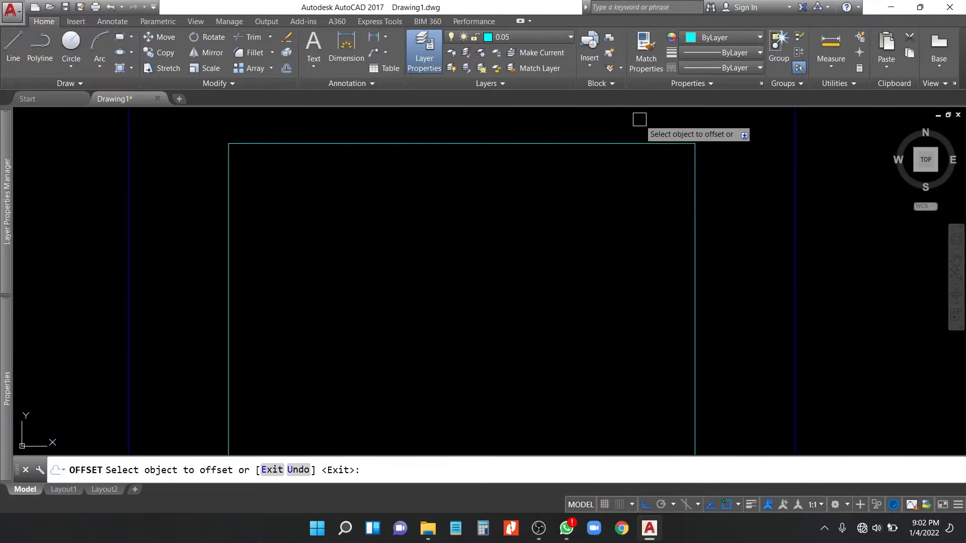
left_click(632, 144)
left_click(604, 216)
key("Escape")
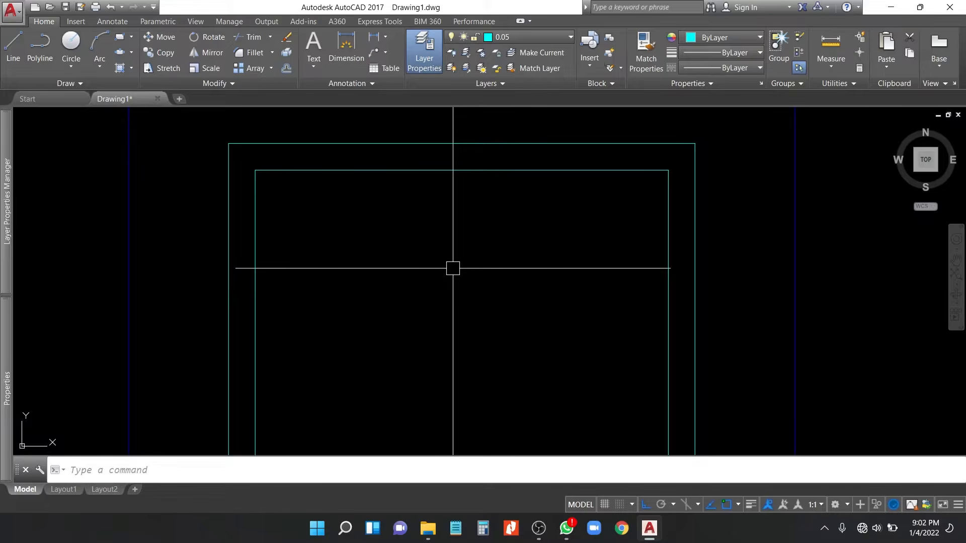
Step: Fillet all corners of the double outline's outer rectangle as a polyline with a radius of 1.3
type("f")
key("Return")
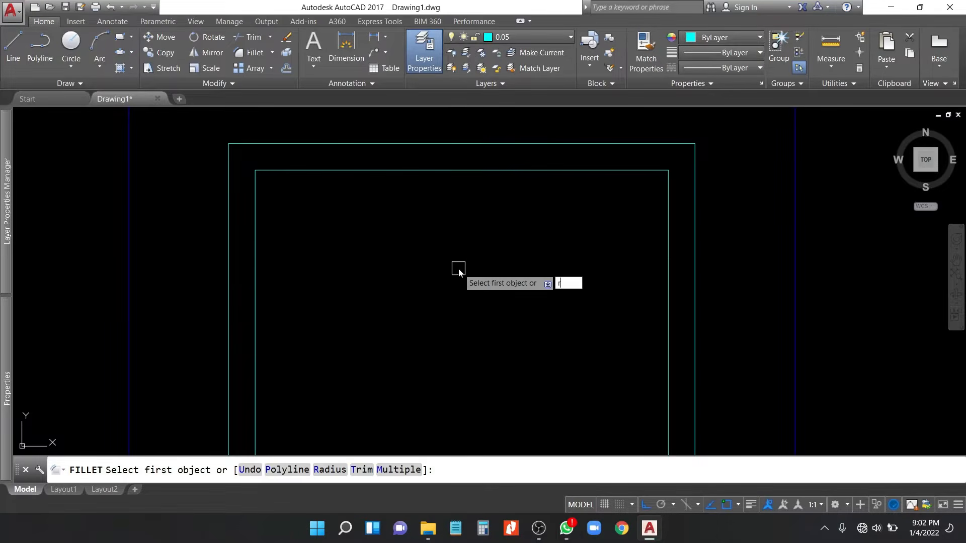
type("r")
key("Return")
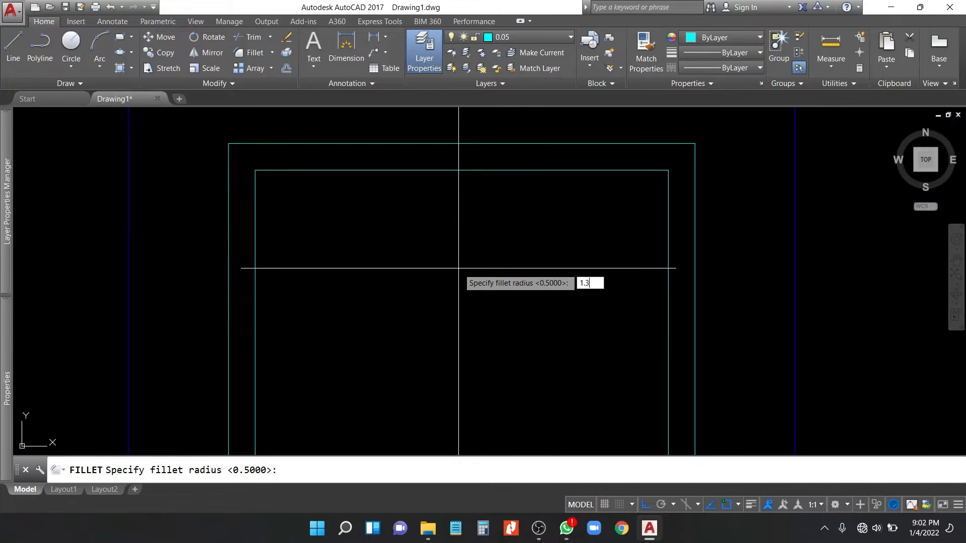
key("Return")
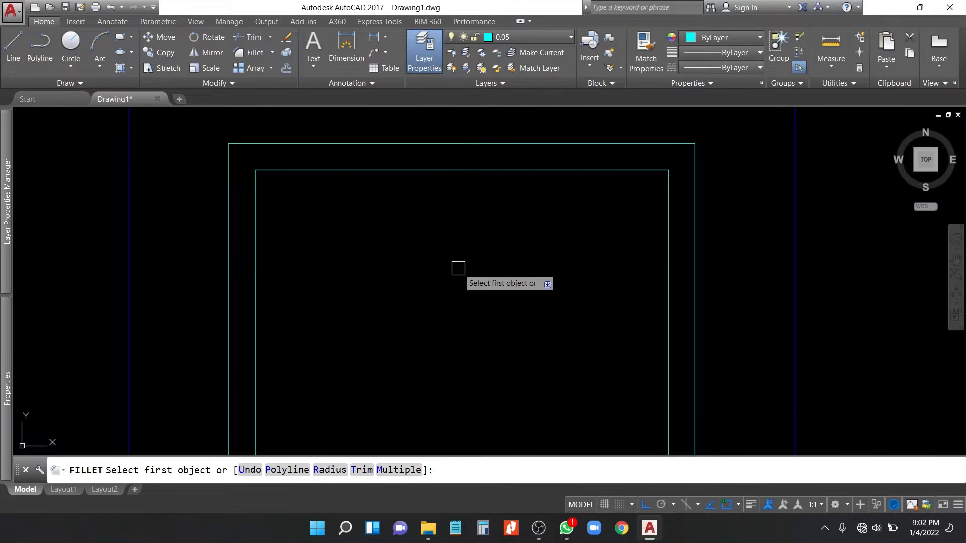
type("p")
key("Return")
left_click(523, 144)
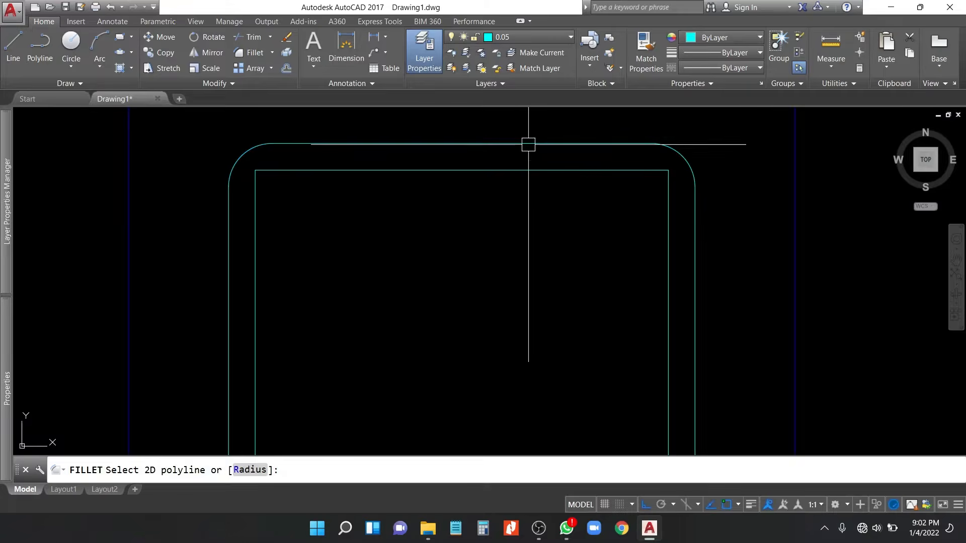
scroll(470, 161, "down", 4)
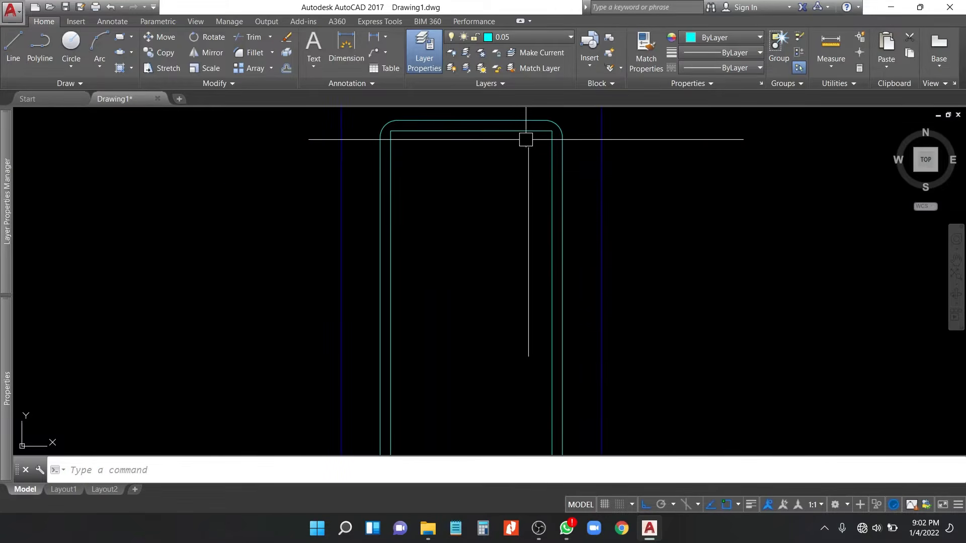
middle_click_drag(558, 275, 556, 196)
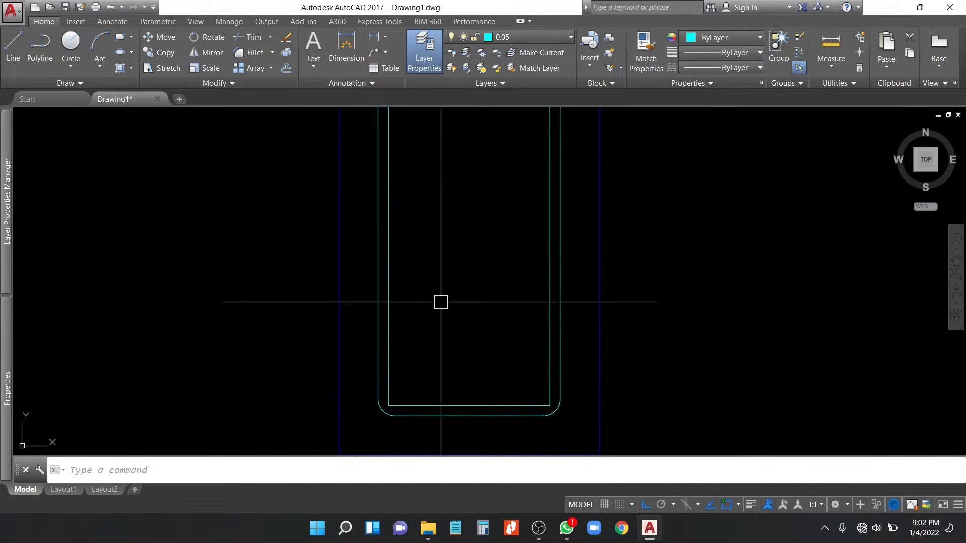
middle_click_drag(436, 128, 439, 235)
Step: Fillet all corners of the double outline's inner rectangle as a polyline with a radius of 0.5
scroll(453, 201, "up", 4)
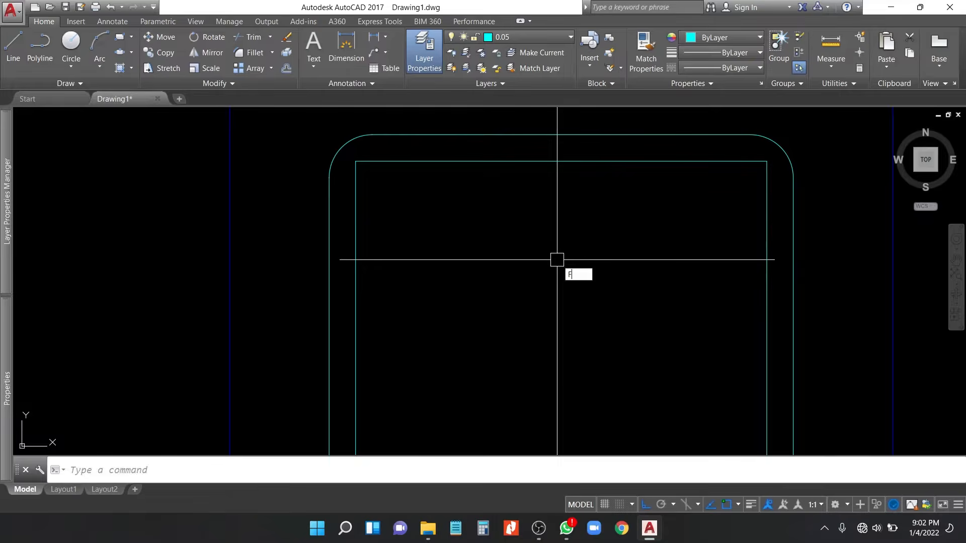
key("Return")
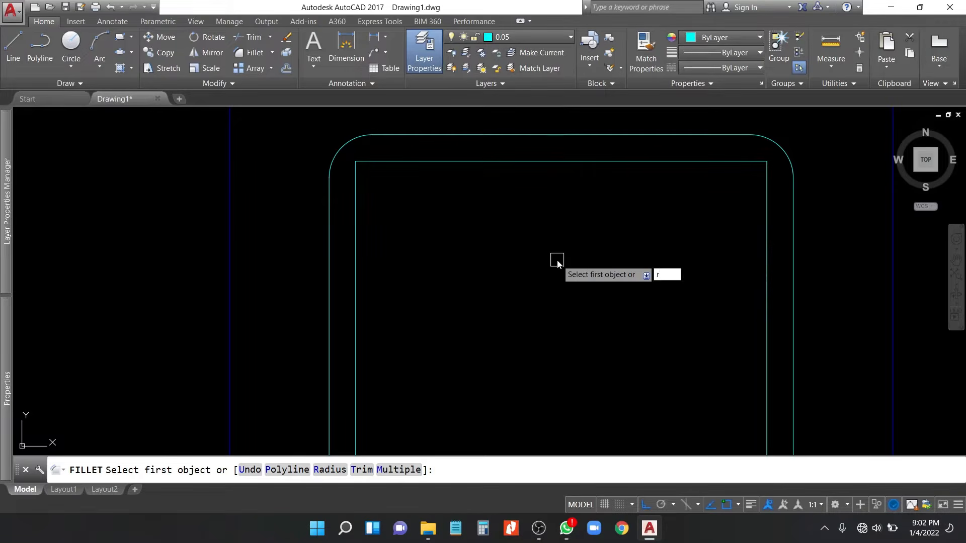
key("Return")
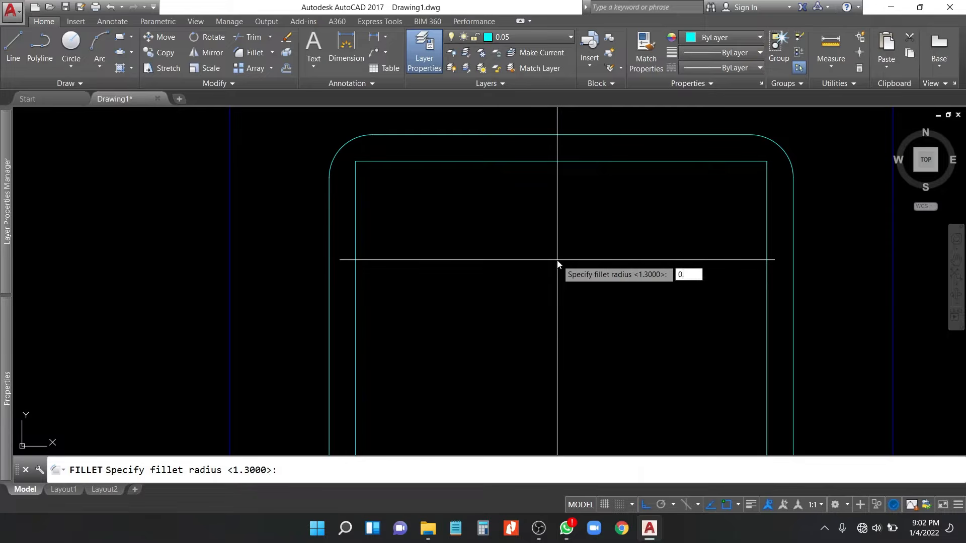
key("Return")
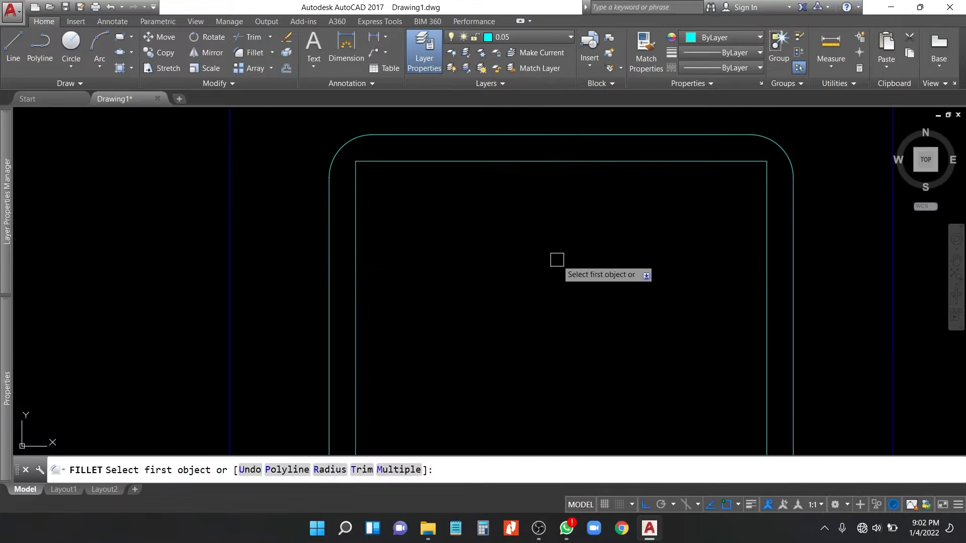
key("Return")
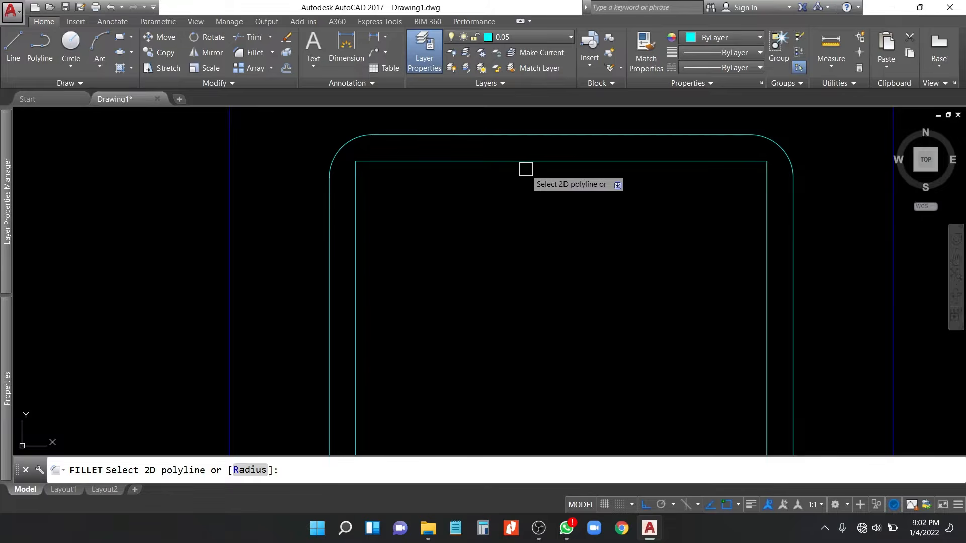
left_click(524, 166)
middle_click_drag(534, 209, 528, 250)
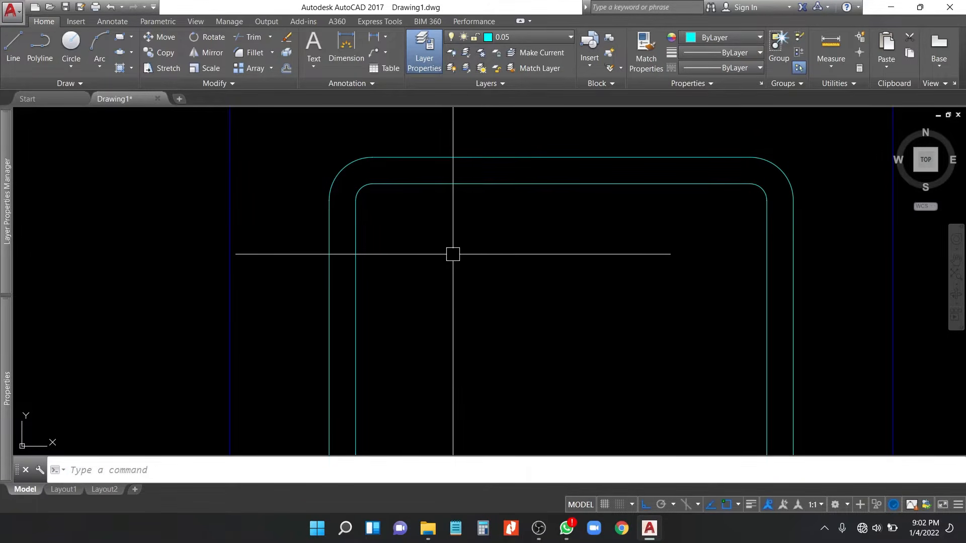
Step: Draw a circle of radius 0.5 and move it onto the centre of the inner outline's upper-left corner arc
key("Return")
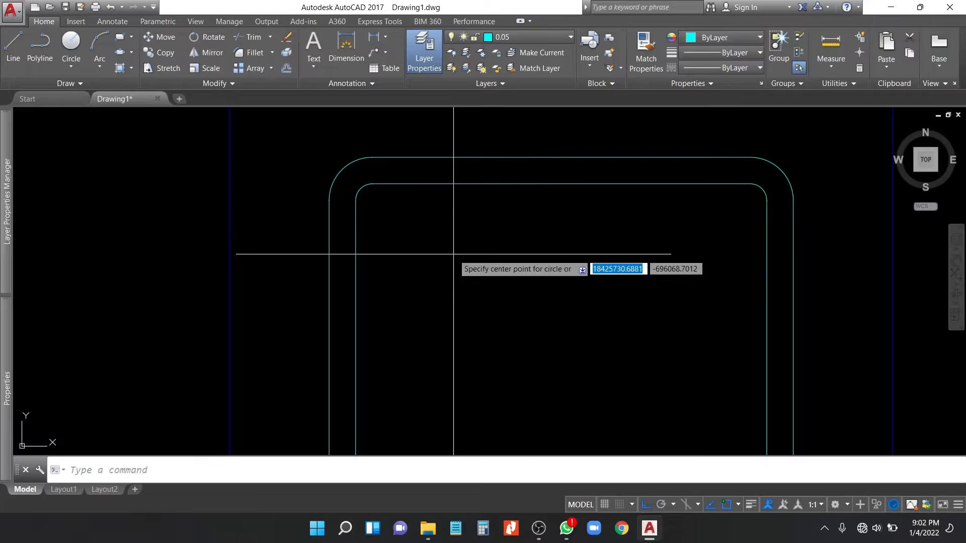
left_click(453, 254)
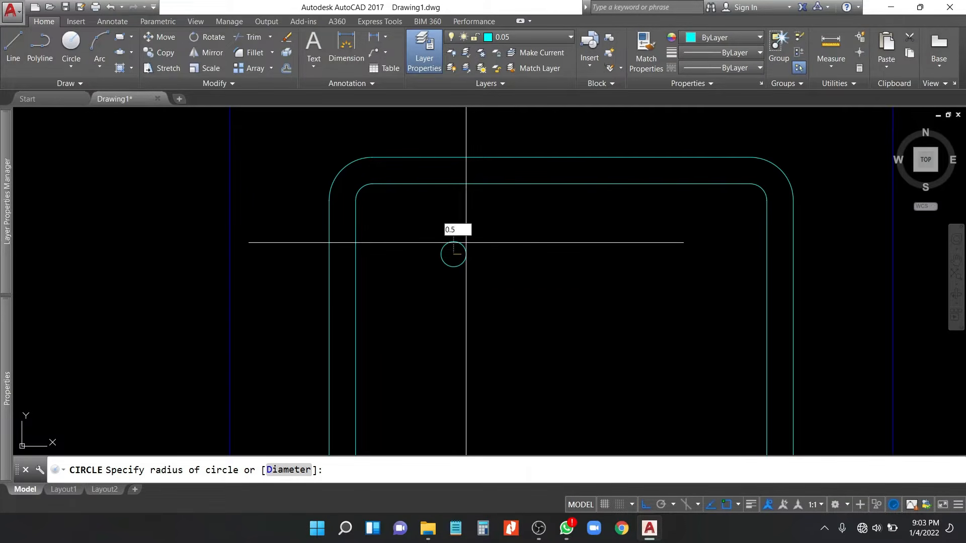
left_click(453, 270)
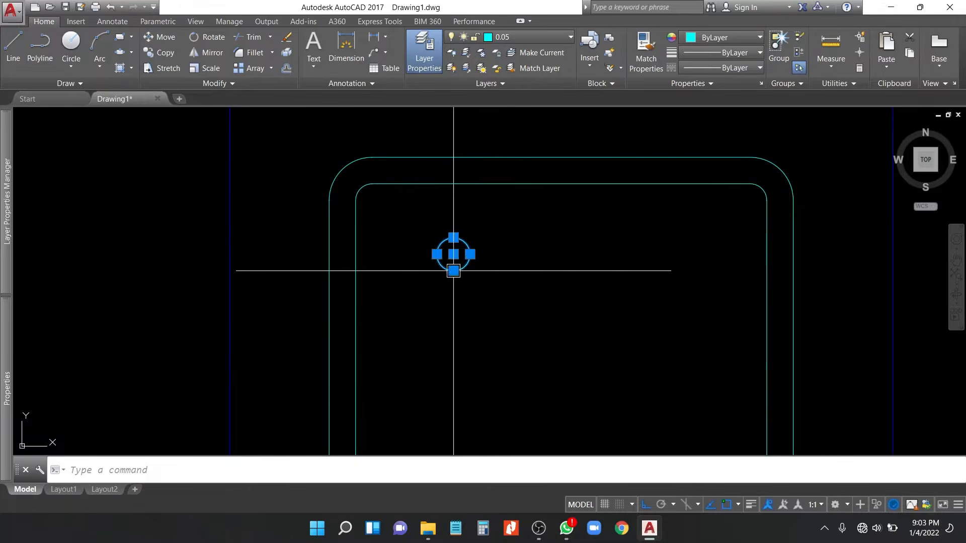
type("m")
key("Return")
left_click(453, 254)
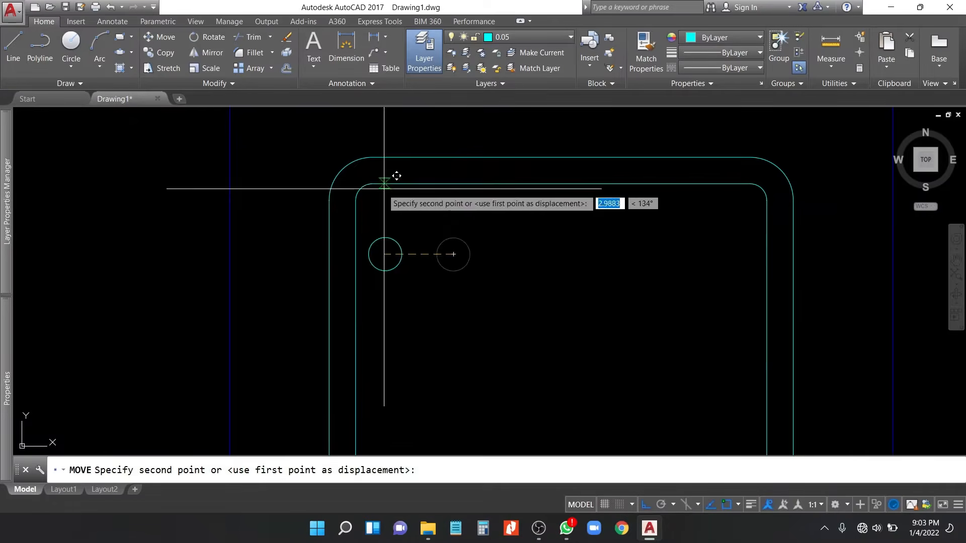
left_click(369, 198)
Step: Draw a larger circle concentric with the small corner circle, reaching the outer outline's top edge
scroll(377, 176, "up", 2)
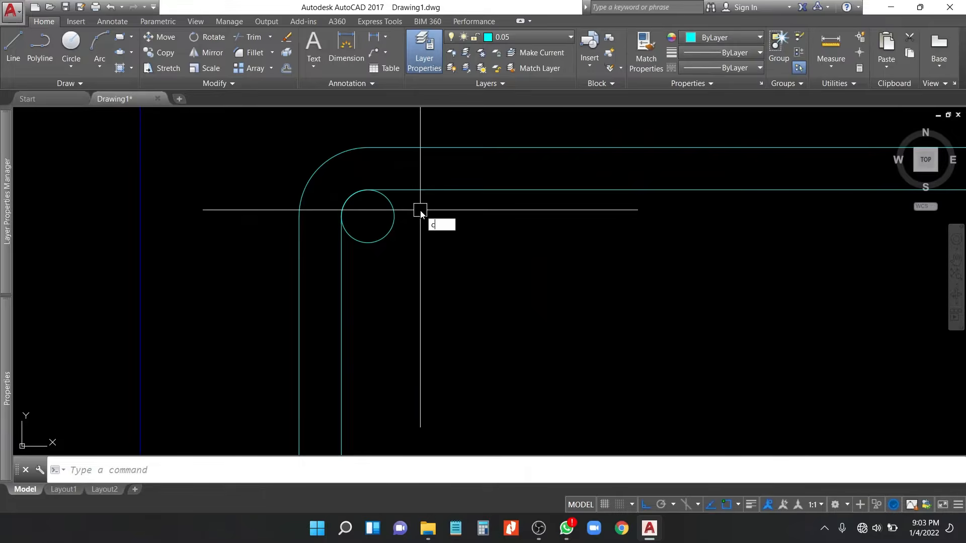
type("c")
key("Return")
left_click(368, 216)
left_click(369, 148)
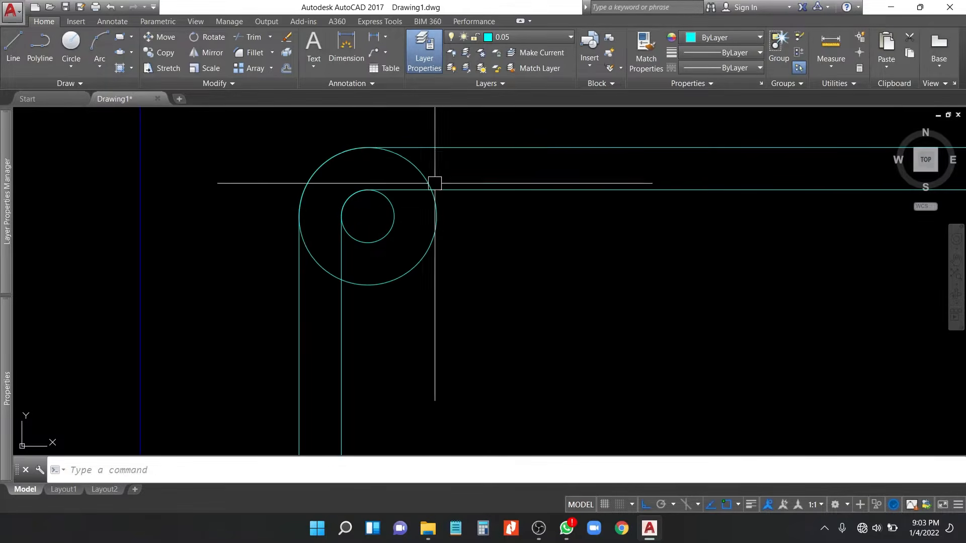
Step: With ortho off, draw a 5 unit line from the large circle's top quadrant through its intersection with the inner outline's top edge
type("l")
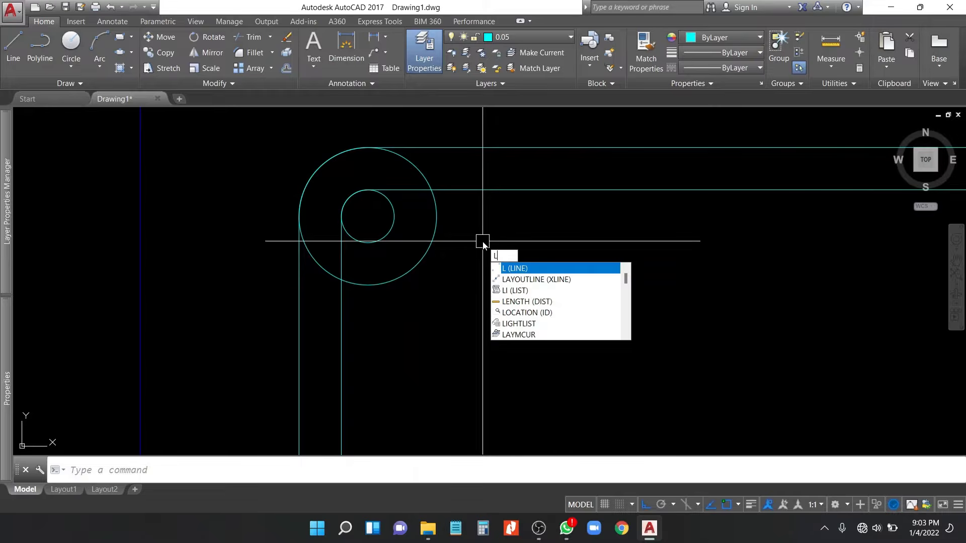
key("Return")
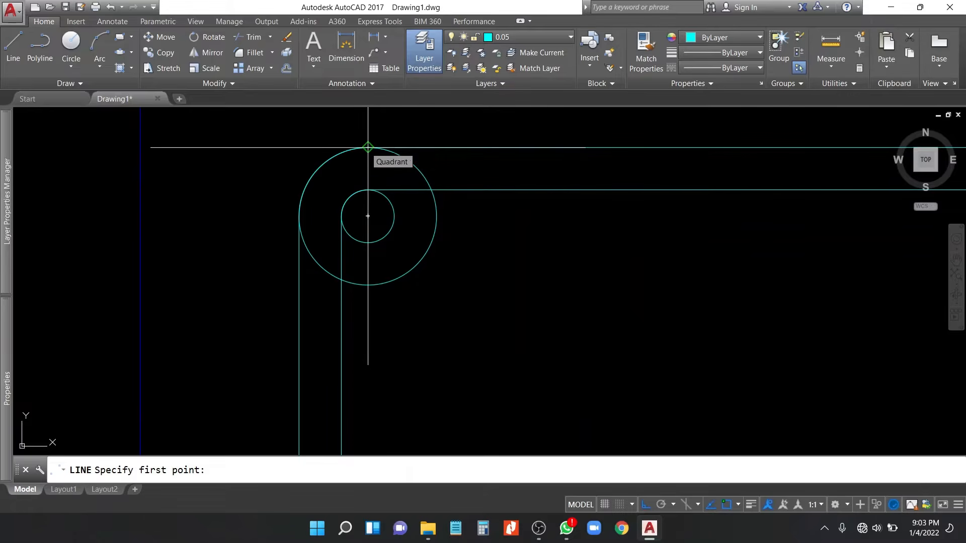
left_click(367, 148)
key("F8")
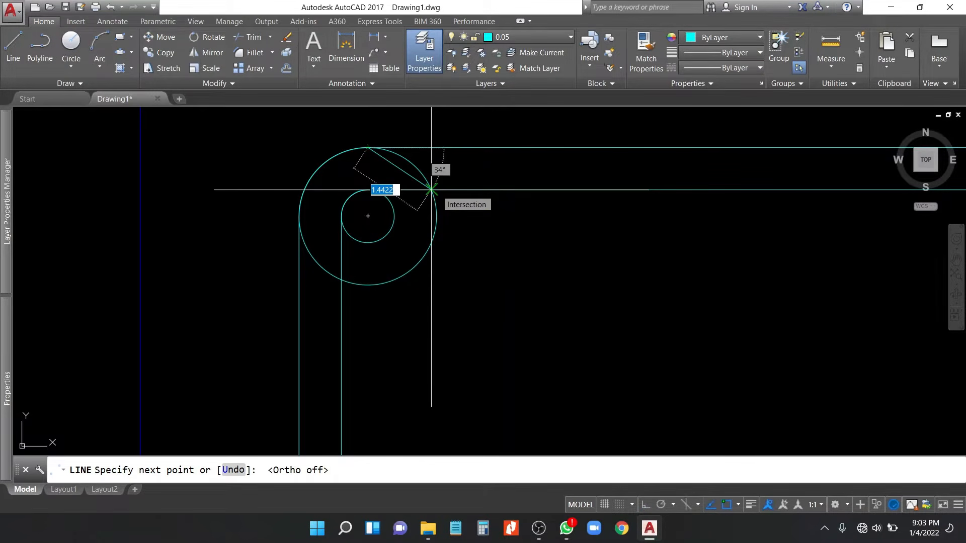
type("5")
key("Return")
key("Return")
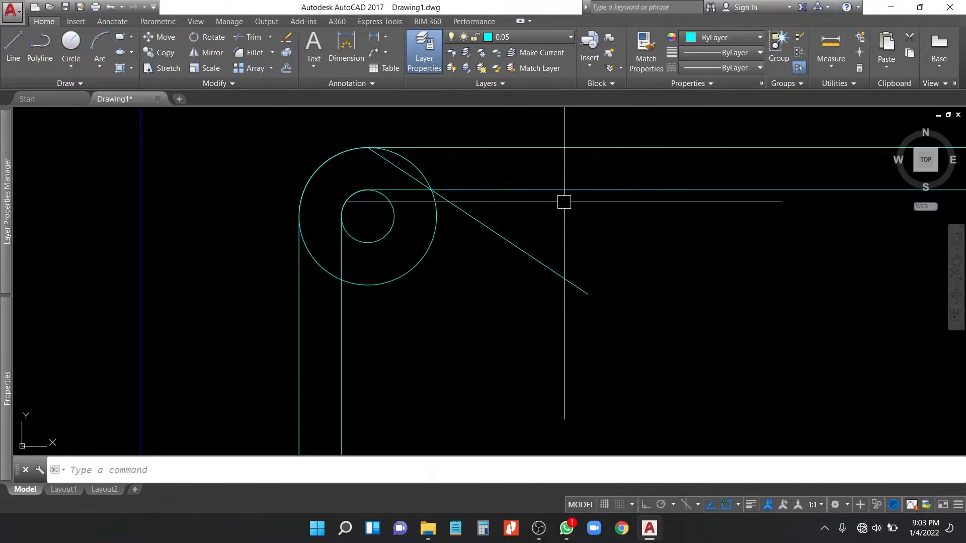
Step: Move the slanted line so that it lies tangent to the upper-right side of the large circle
scroll(397, 160, "up", 2)
type("m")
key("Return")
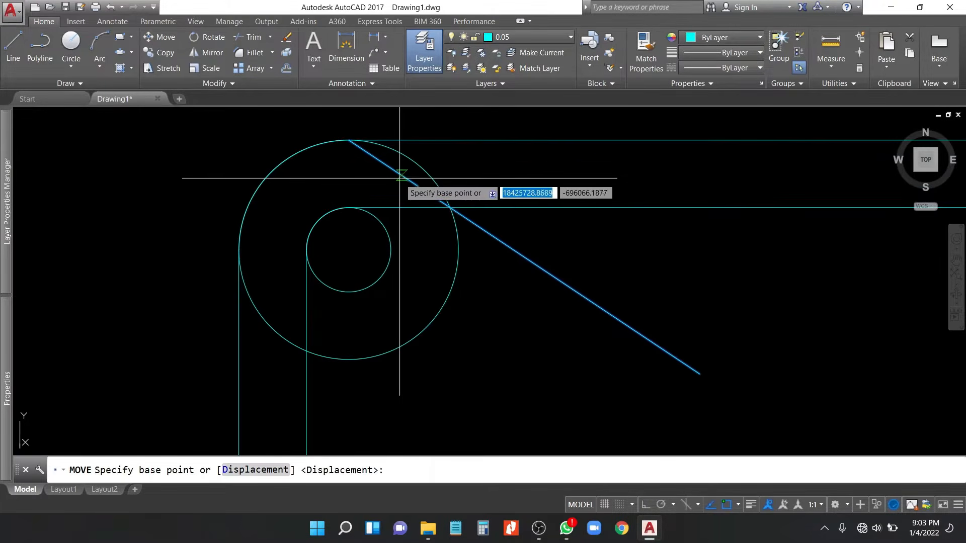
left_click(399, 173)
left_click(462, 188)
Step: Offset the slanted line 0.8 inward, toward the small circle
type("o")
key("Return")
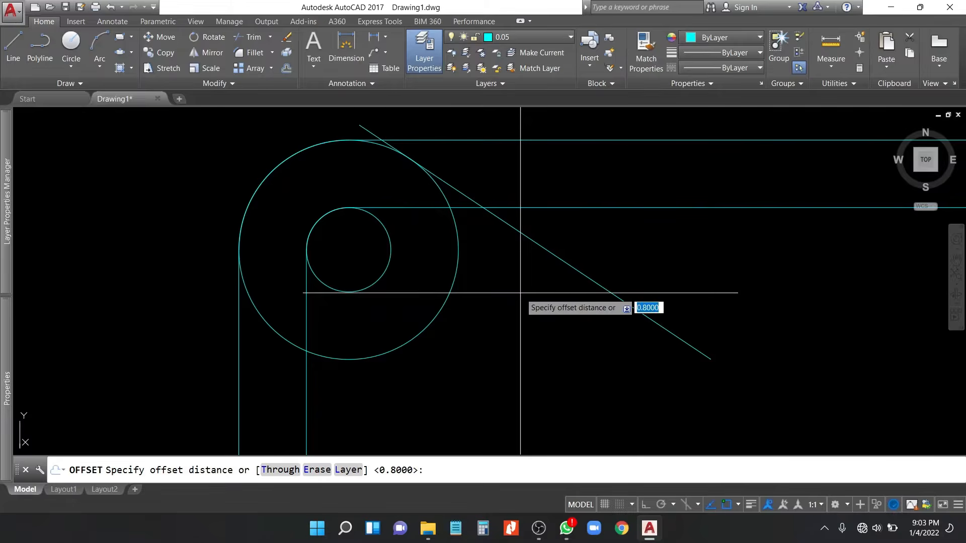
key("Return")
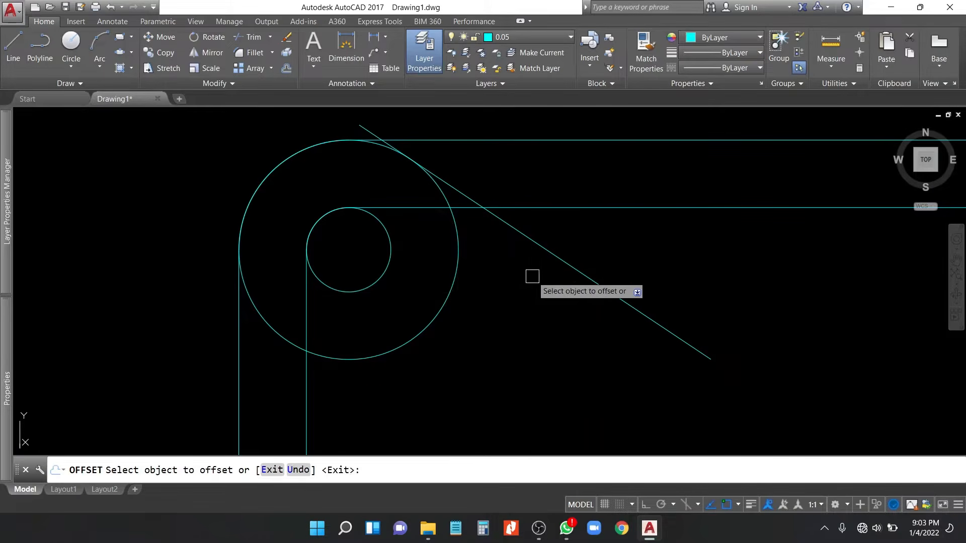
left_click(551, 253)
left_click(440, 319)
key("Return")
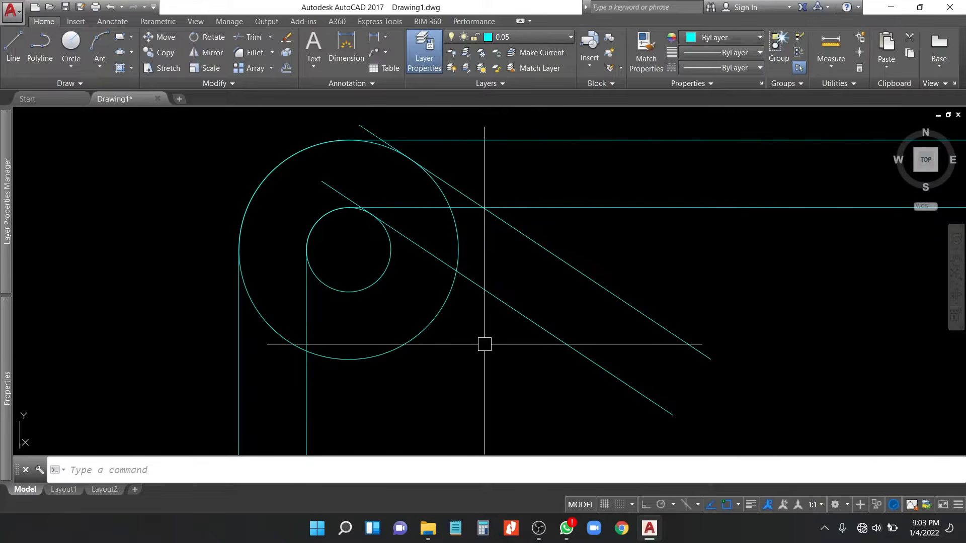
Step: Offset the inner slanted line by 1 to the opposite side of the small circle
scroll(373, 218, "up", 5)
scroll(379, 213, "down", 3)
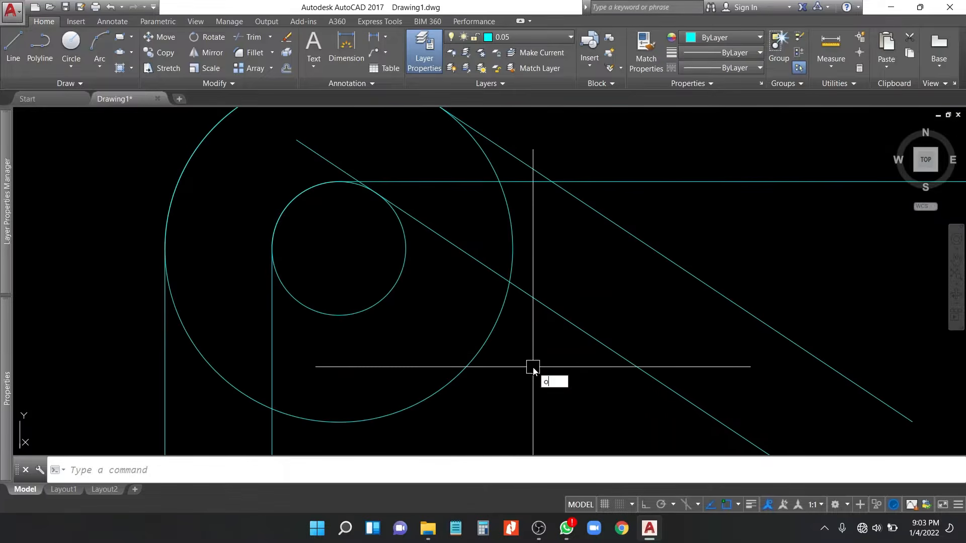
key("Return")
key("Return")
left_click(554, 314)
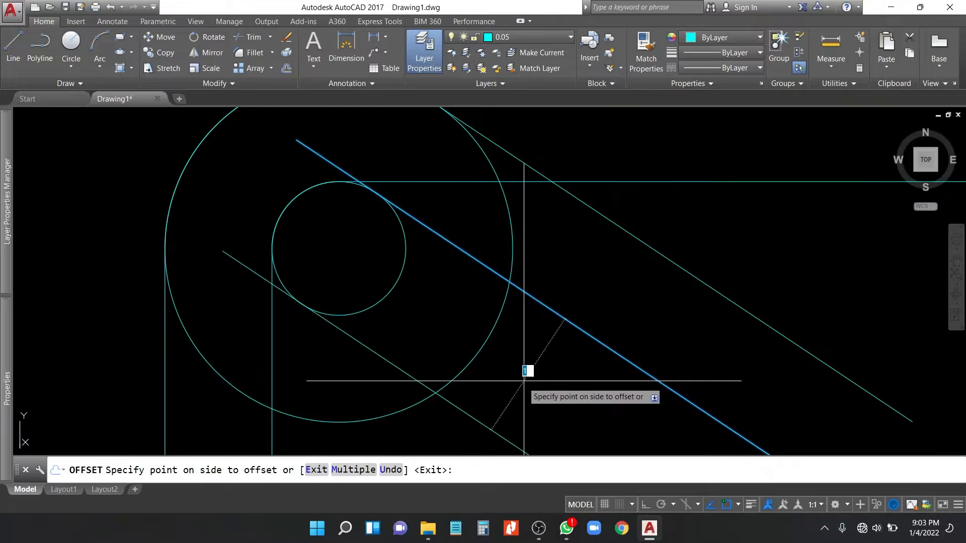
left_click(521, 381)
key("Return")
Step: Offset the slanted line below the small circle 0.8 outward to form the lower hook's second edge
middle_click_drag(550, 383, 556, 243)
type("o")
key("Return")
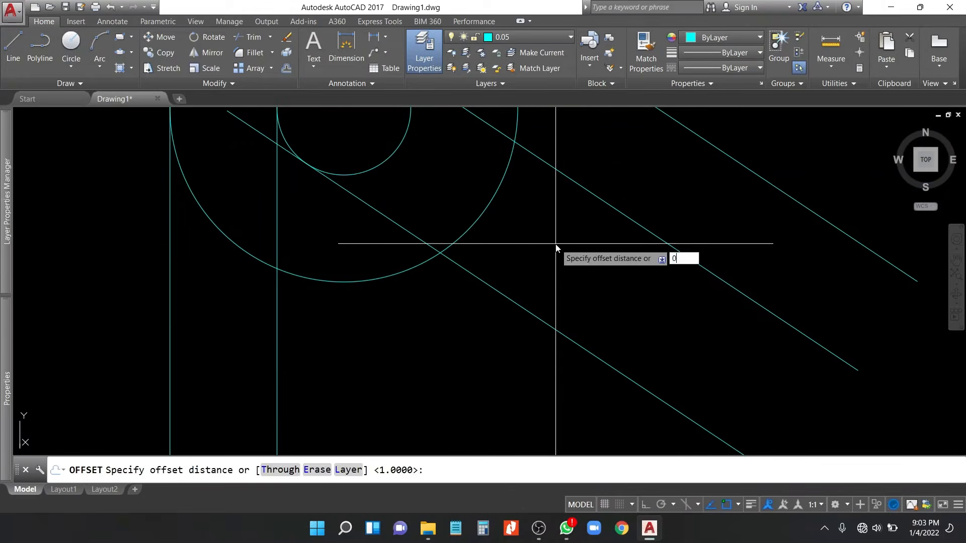
type("0.8")
key("Return")
left_click(490, 286)
left_click(428, 373)
key("Return")
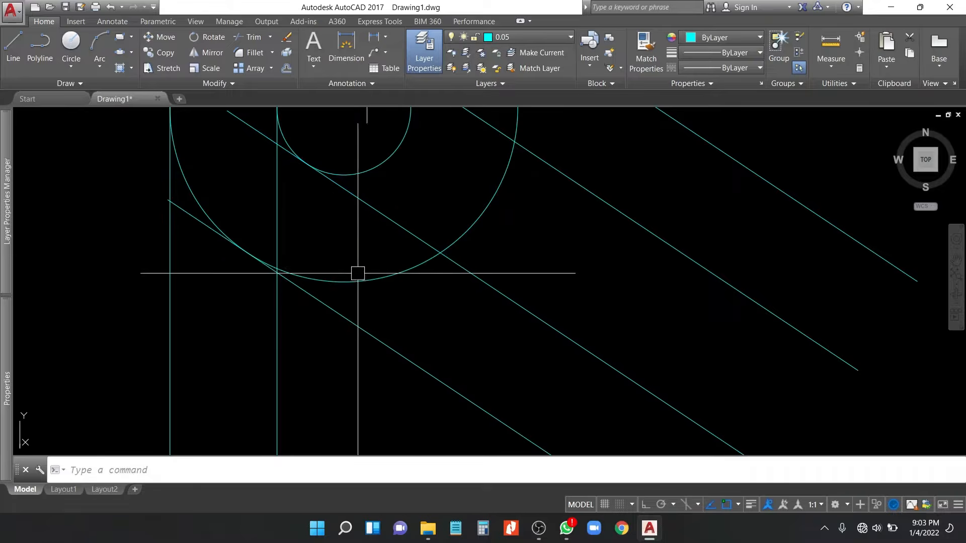
Step: Close the free ends of the lower and upper slanted line pairs with a short line each
scroll(428, 270, "down", 5)
scroll(569, 373, "up", 2)
type("l")
key("Return")
left_click(531, 397)
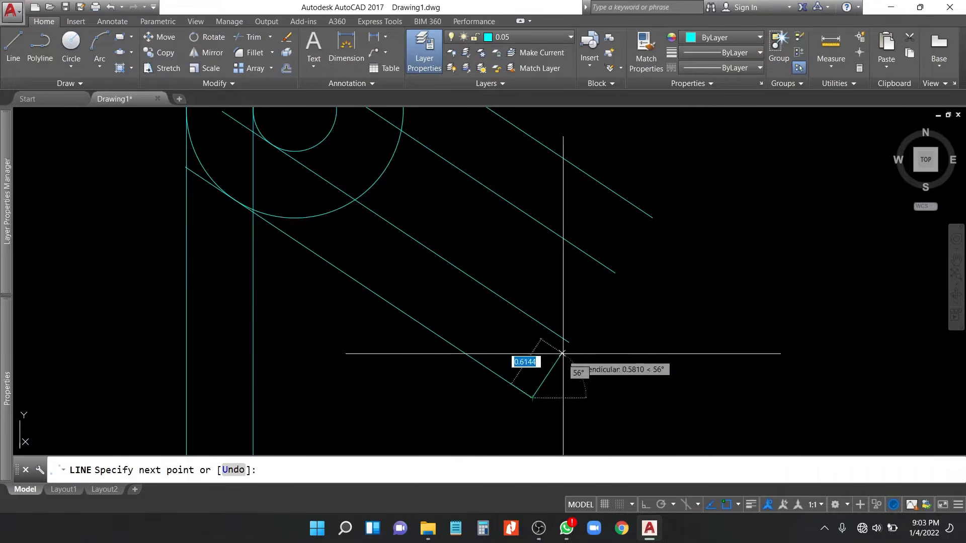
left_click(569, 342)
key("Return")
key("Return")
left_click(615, 274)
left_click(652, 218)
key("Return")
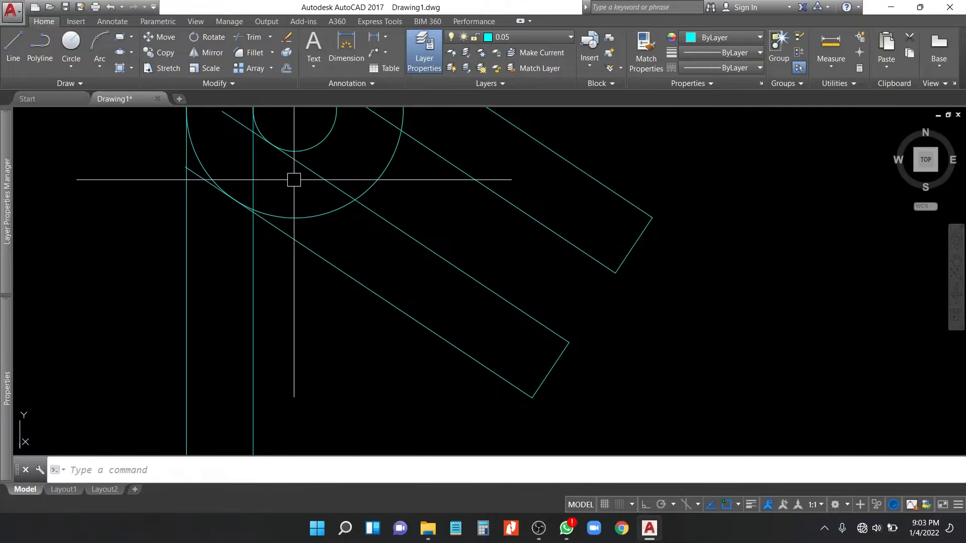
Step: Trim the outer slanted line's upper stub, the large circle's arc across the upper hook, and the inner outline's top edge inside the hook
middle_click_drag(238, 189, 317, 296)
mouse_move(434, 116)
middle_mouse_down()
mouse_move(434, 151)
mouse_move(416, 141)
middle_mouse_up()
type("tr")
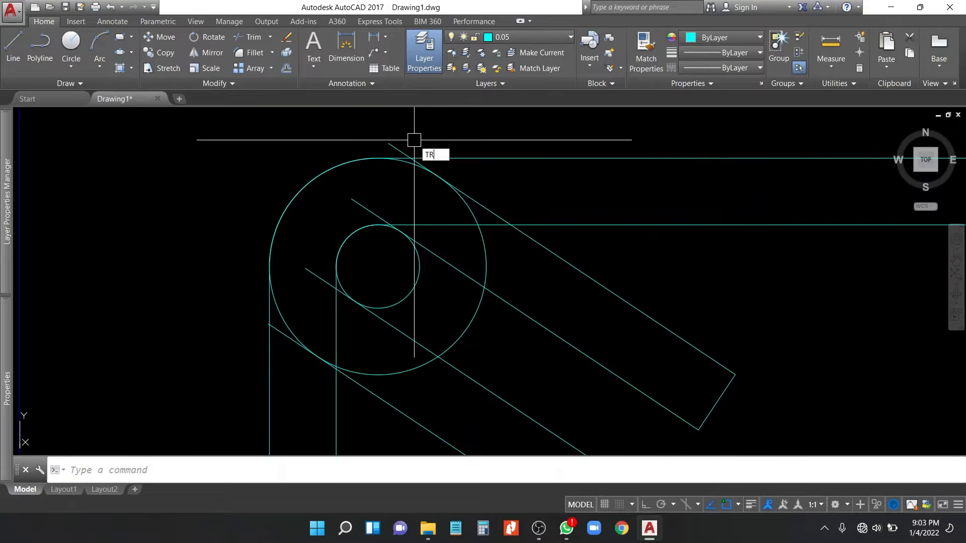
key("Return")
key("Return")
scroll(402, 150, "up", 5)
scroll(434, 174, "down", 3)
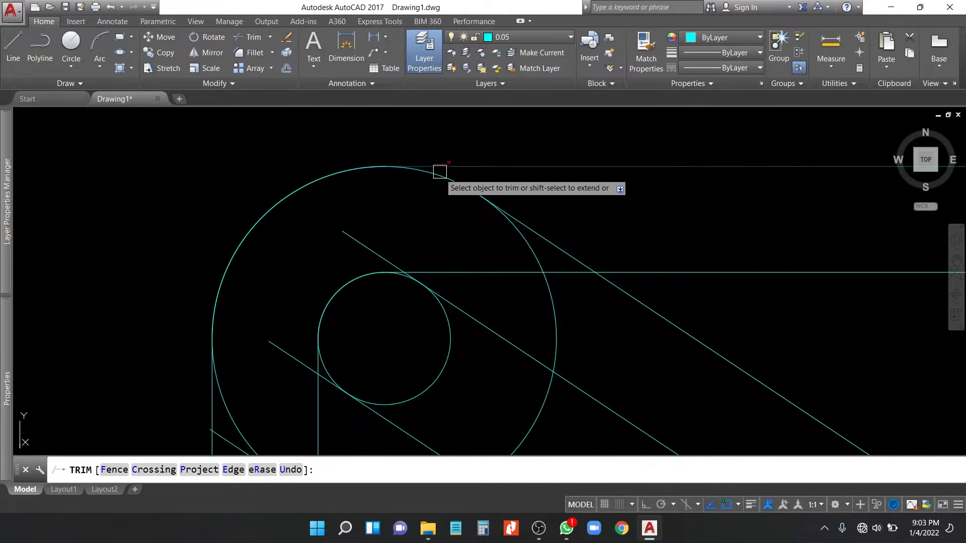
scroll(402, 270, "up", 2)
scroll(381, 265, "up", 2)
left_click(352, 270)
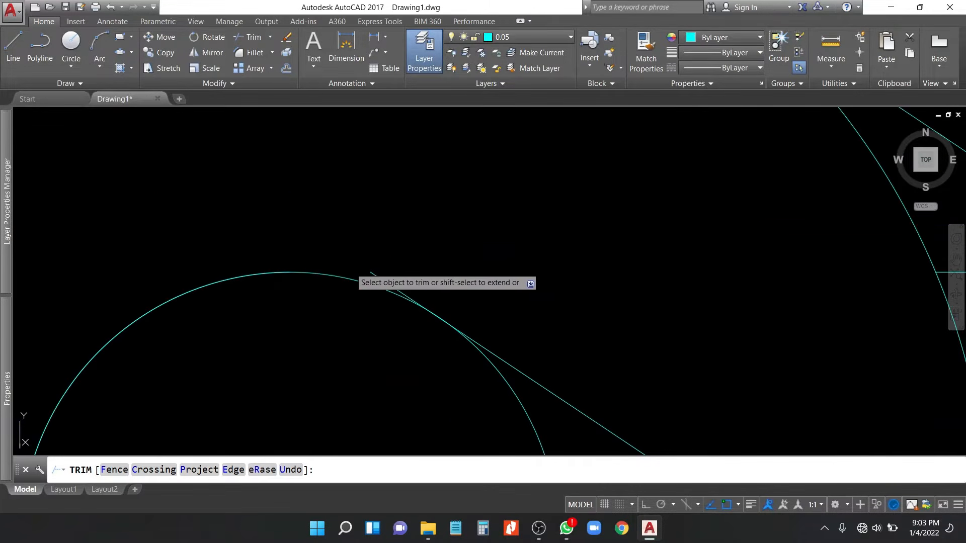
scroll(442, 317, "down", 3)
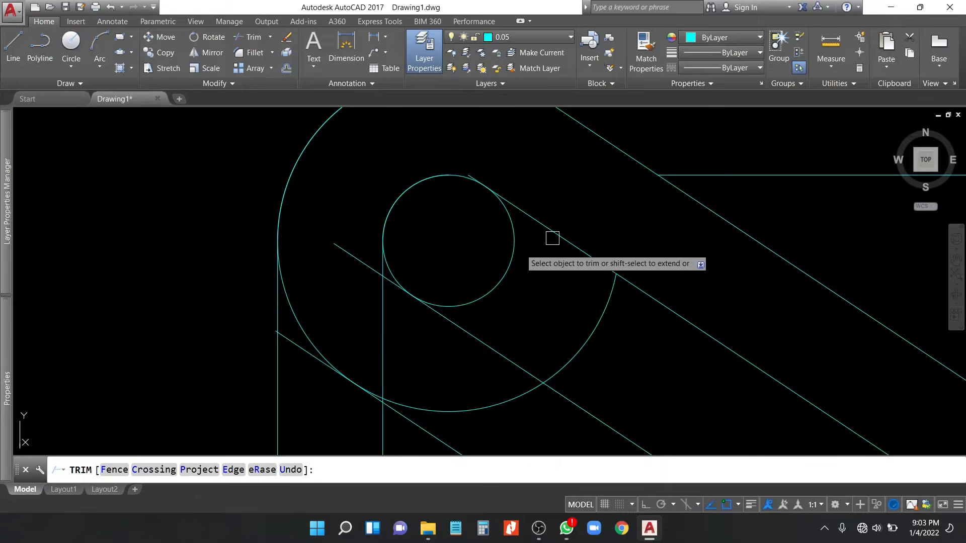
Step: Trim the lower hook's two lines and the large circle's lower arc back to the stirrup's inner left edge
left_click(358, 260)
scroll(272, 339, "up", 3)
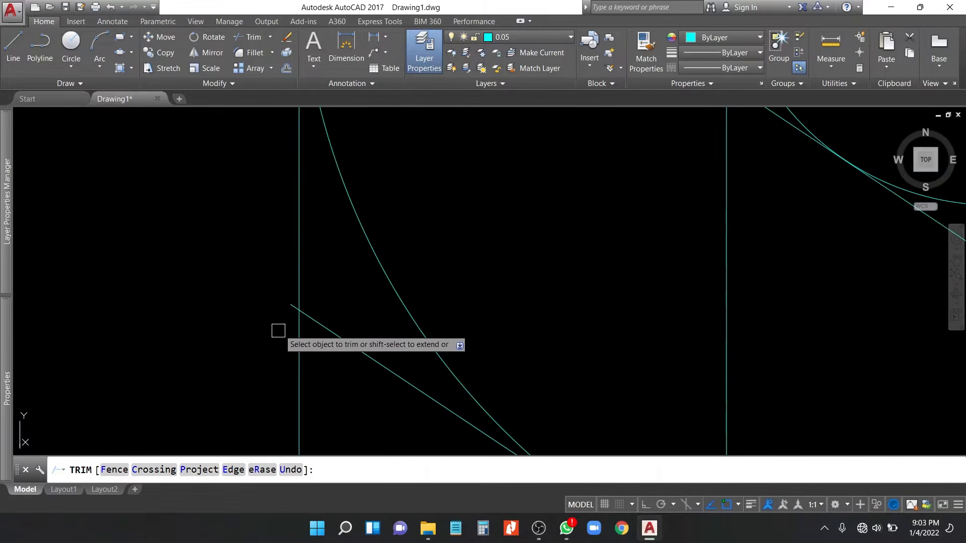
left_click(289, 307)
left_click(322, 318)
scroll(357, 264, "down", 3)
left_click(359, 268)
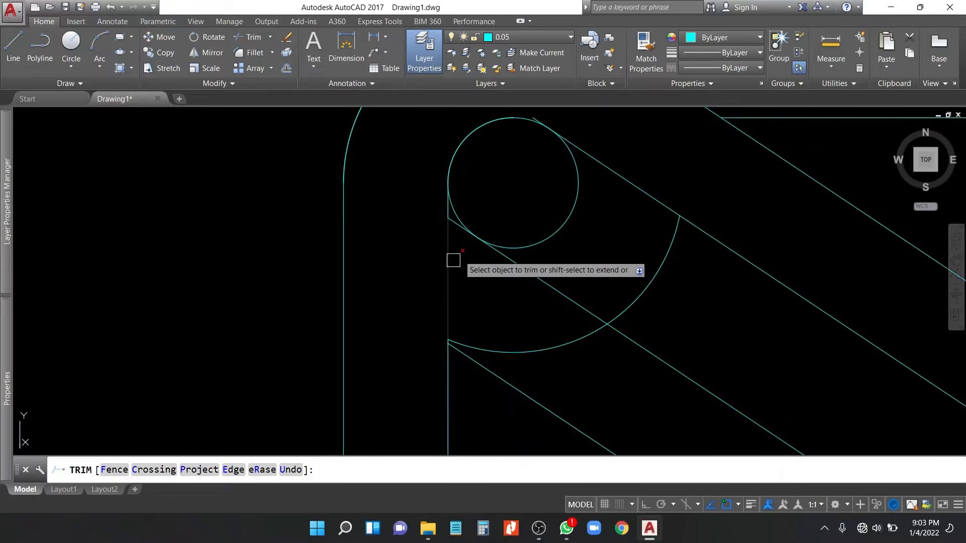
middle_click_drag(621, 218, 524, 263)
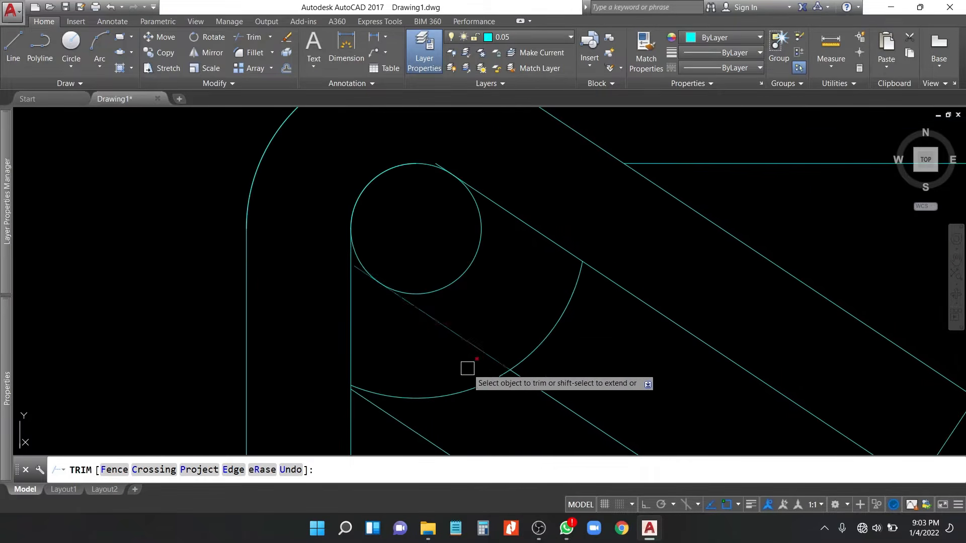
scroll(467, 371, "down", 1)
scroll(460, 246, "up", 2)
scroll(457, 245, "down", 1)
key("Escape")
Step: Shorten the upper hook's inner line so that it starts at its tangent point on the small circle
left_click(509, 282)
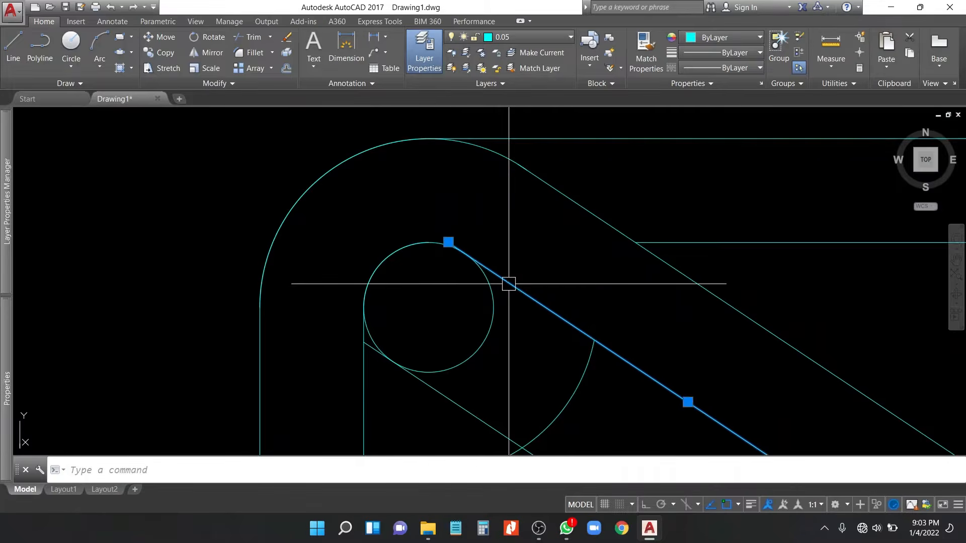
scroll(433, 237, "up", 2)
left_click(425, 250)
key("Escape")
key("Escape")
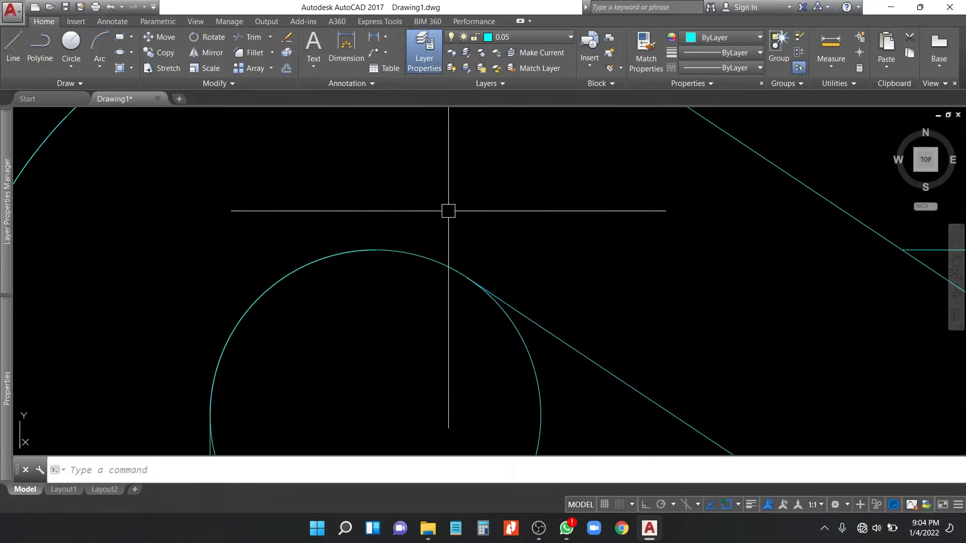
Step: Erase the leftover arc of the large circle between the two hooks
scroll(484, 298, "down", 3)
left_click(515, 328)
type("e")
key("Return")
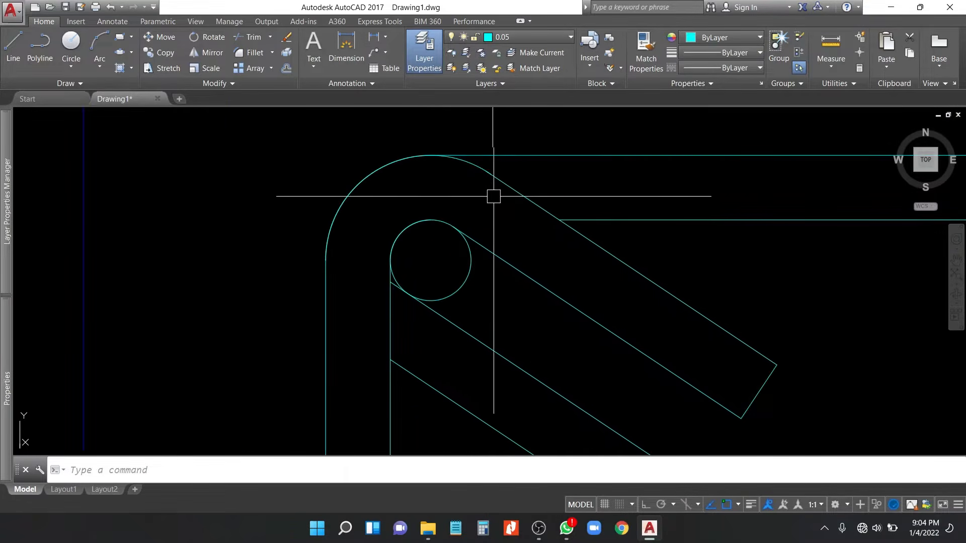
Step: With ortho on, mirror the small corner circle about the vertical axis through the beam's top edge midpoint, keeping the original
scroll(494, 196, "down", 4)
middle_click_drag(486, 214, 484, 210)
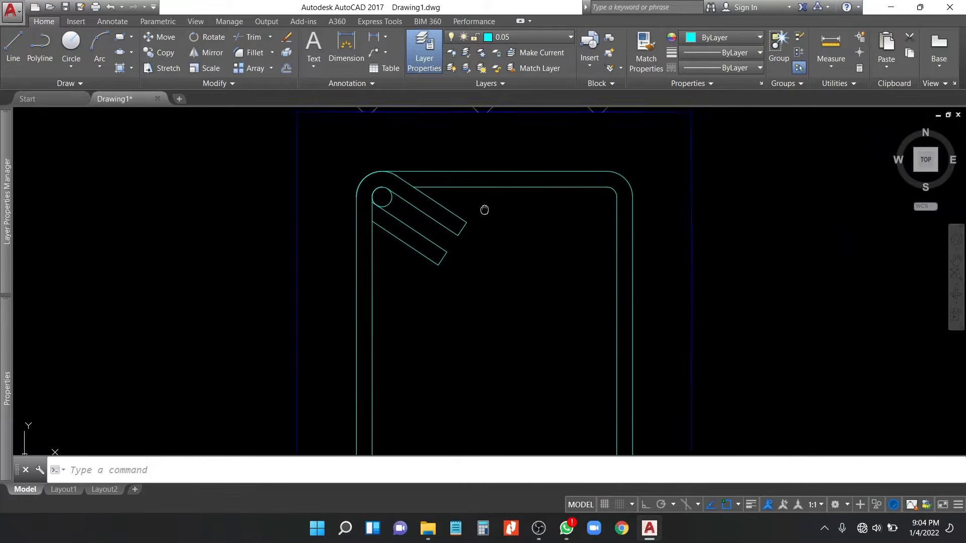
scroll(425, 194, "down", 5)
scroll(421, 219, "up", 7)
middle_click_drag(560, 203, 526, 258)
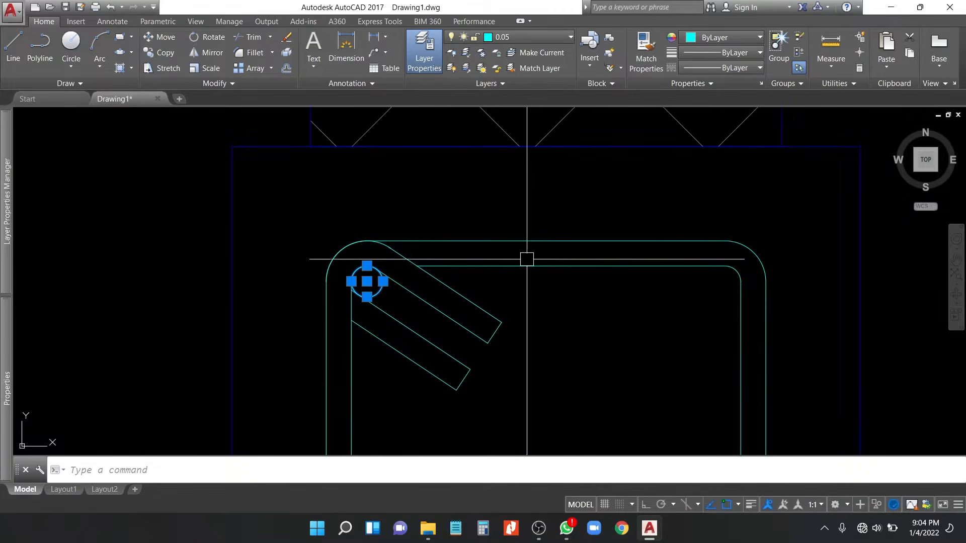
type("mi")
key("Return")
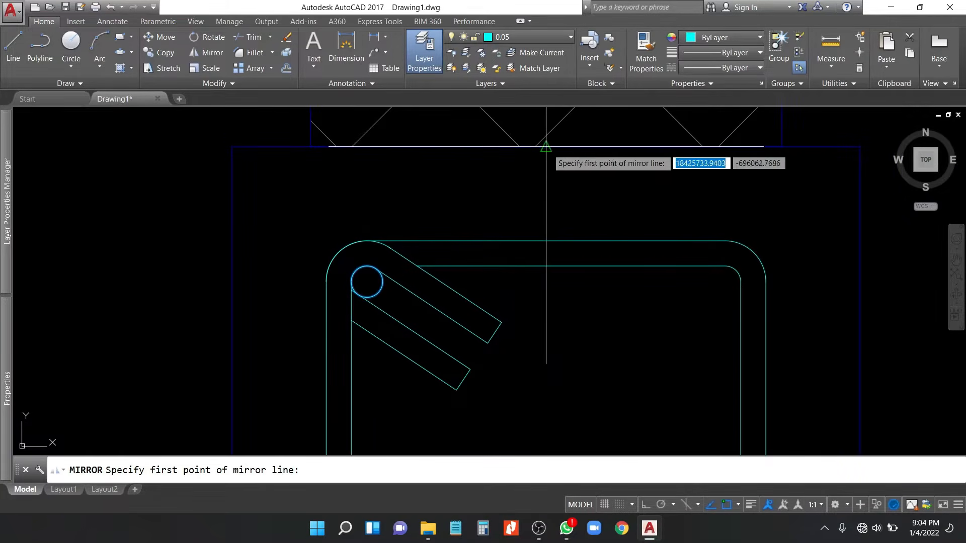
left_click(546, 146)
key("F8")
left_click(556, 209)
key("Return")
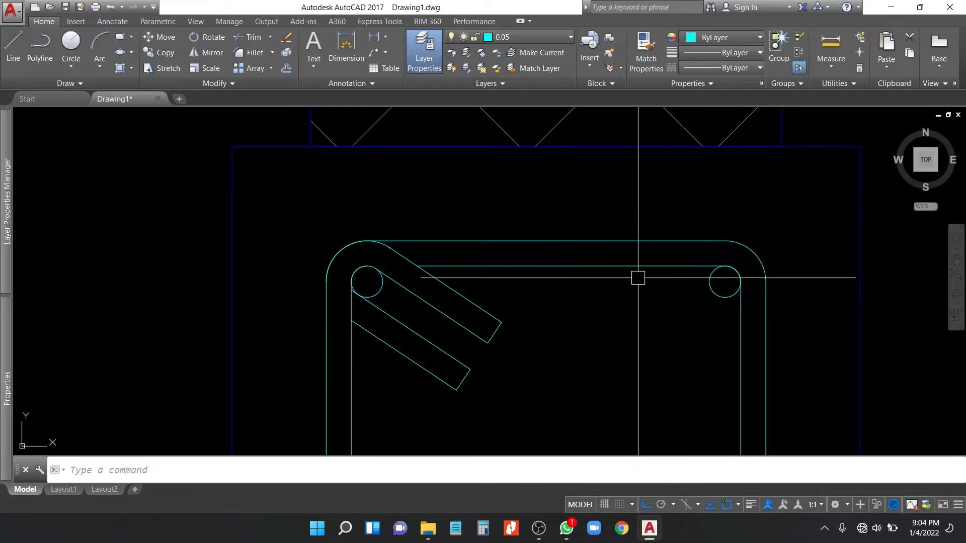
Step: Mirror both upper corner circles about the beam's horizontal centre axis to the lower corners, keeping the originals
left_click(710, 288)
scroll(383, 201, "down", 3)
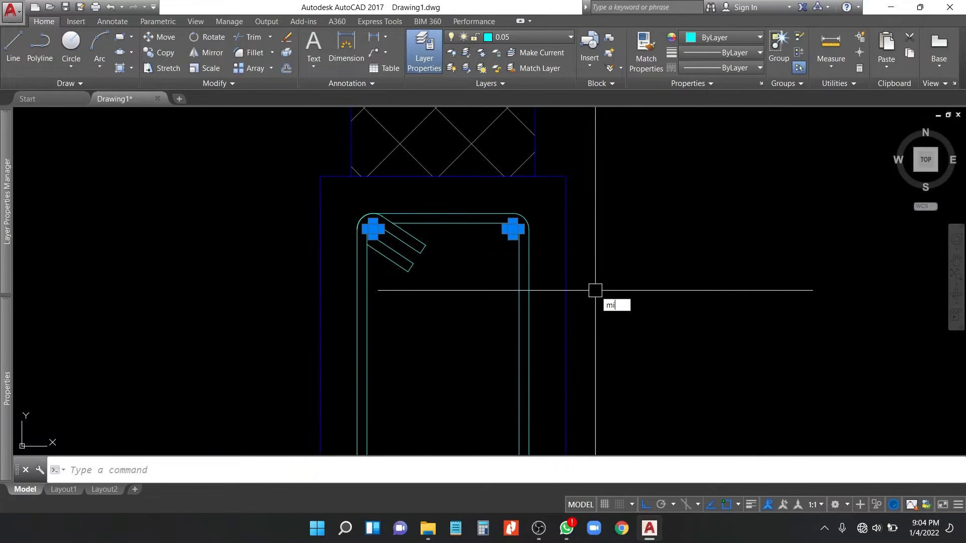
key("Return")
scroll(594, 296, "down", 1)
middle_click_drag(576, 375, 577, 277)
left_click(577, 277)
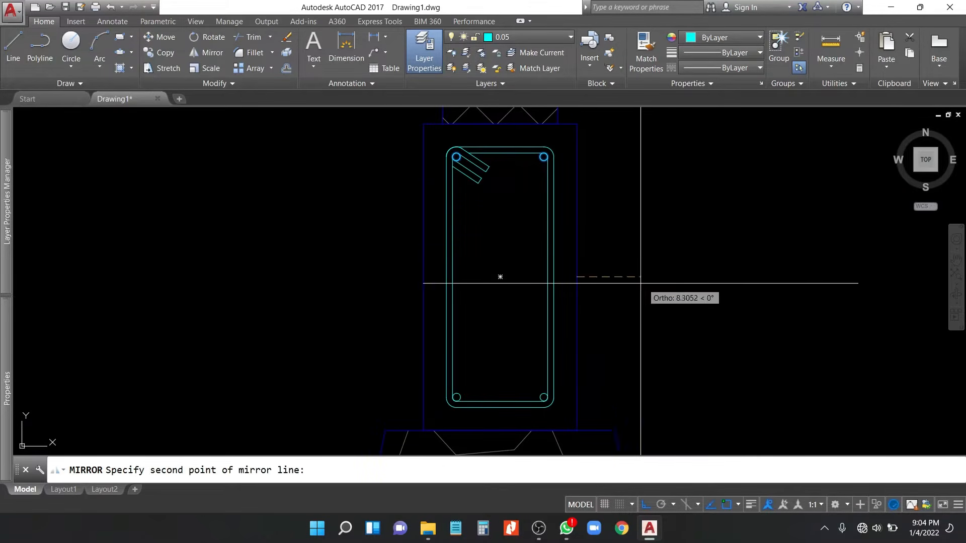
left_click(661, 284)
key("Return")
Step: Copy the two lower corner circles straight up to the stirrup's mid-height
left_click(358, 357)
left_click(598, 403)
scroll(559, 413, "up", 2)
type("C")
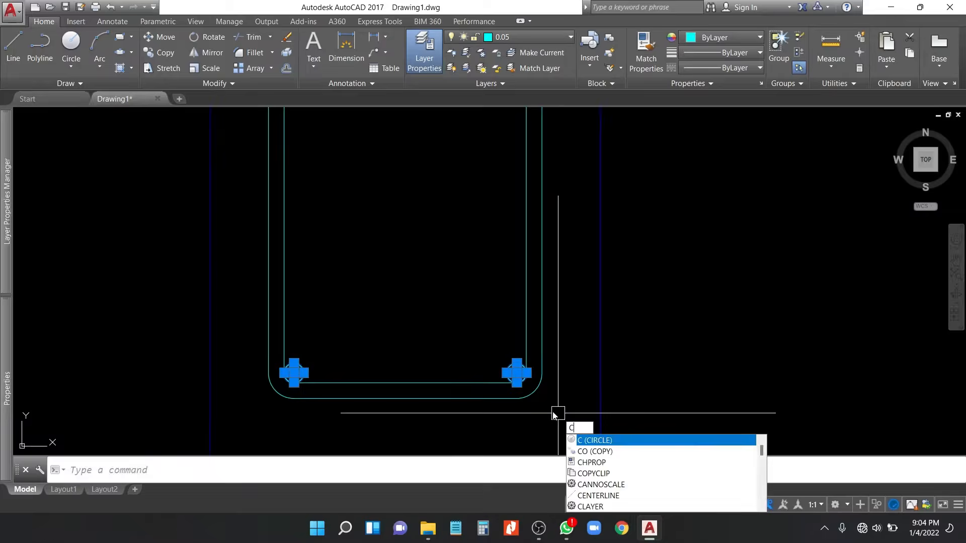
type("O")
key("Return")
left_click(517, 373)
scroll(513, 364, "down", 2)
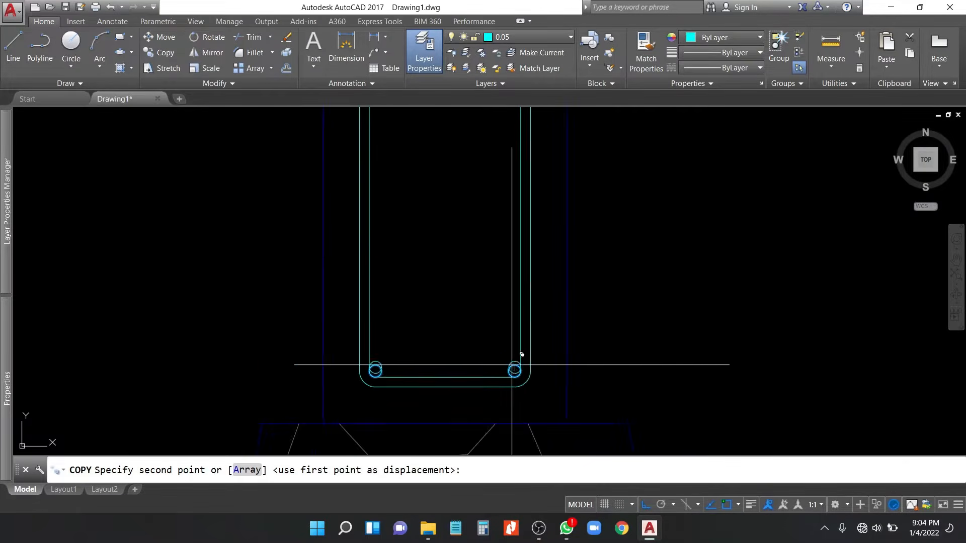
middle_click_drag(520, 246, 508, 332)
left_click(488, 264)
key("Return")
scroll(485, 256, "down", 3)
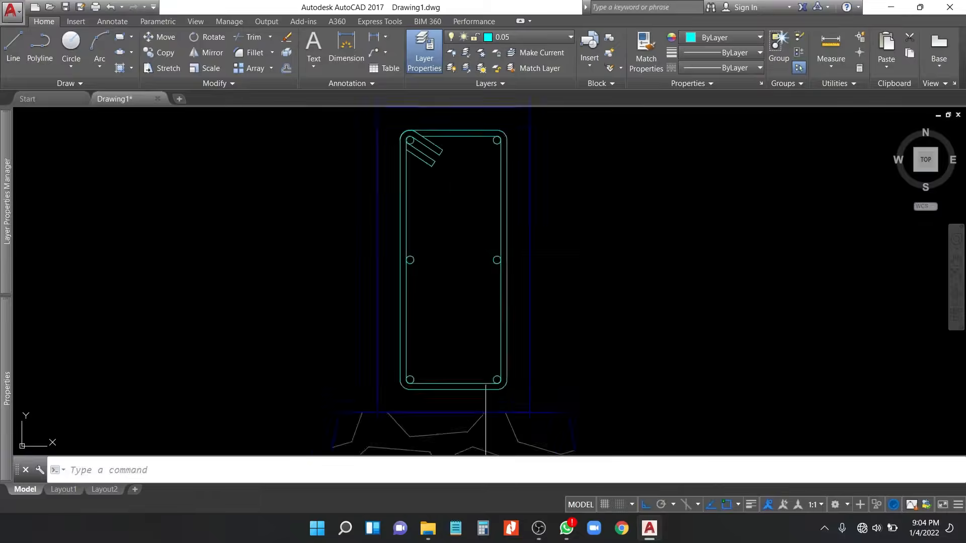
Step: With ortho on, draw a horizontal floor line 110 units long to the right from the hatched wall's lower-right corner
mouse_move(571, 334)
middle_mouse_down()
mouse_move(550, 343)
mouse_move(535, 326)
middle_mouse_up()
scroll(551, 343, "down", 2)
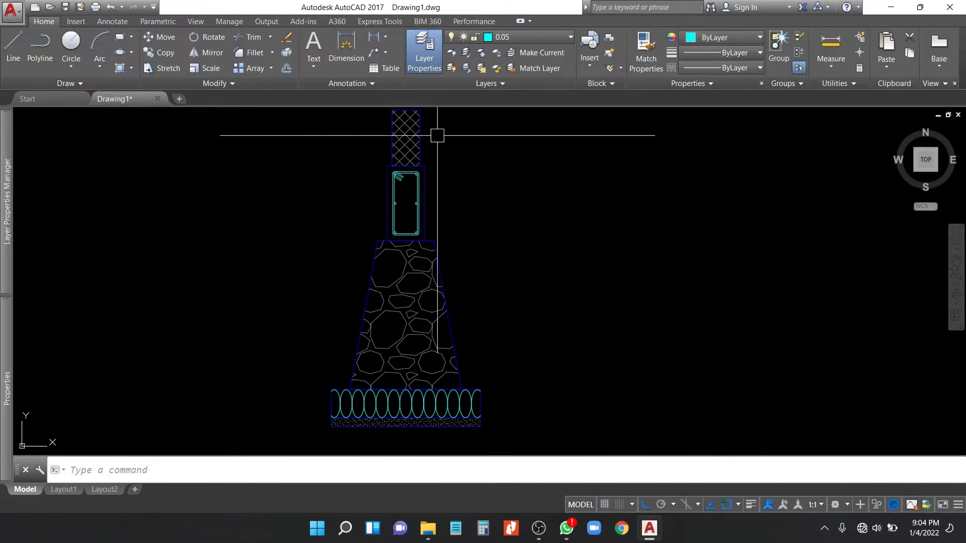
scroll(436, 196, "up", 8)
middle_click_drag(417, 195, 442, 231)
type("l")
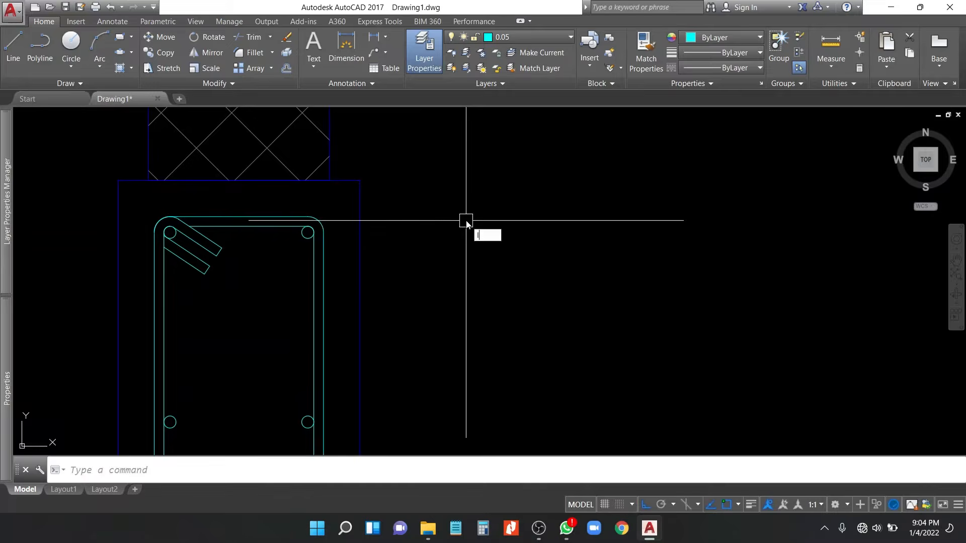
key("Return")
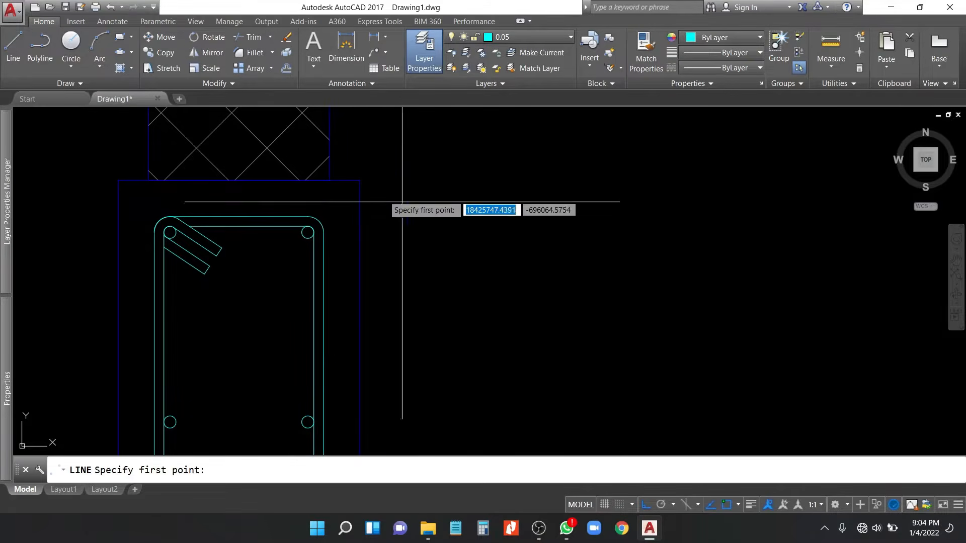
left_click(329, 180)
scroll(302, 211, "down", 4)
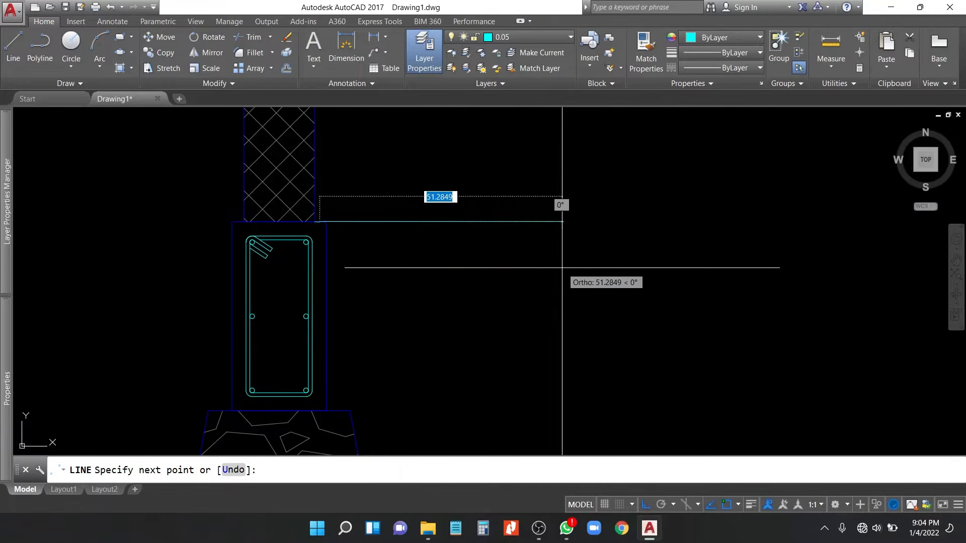
type("1")
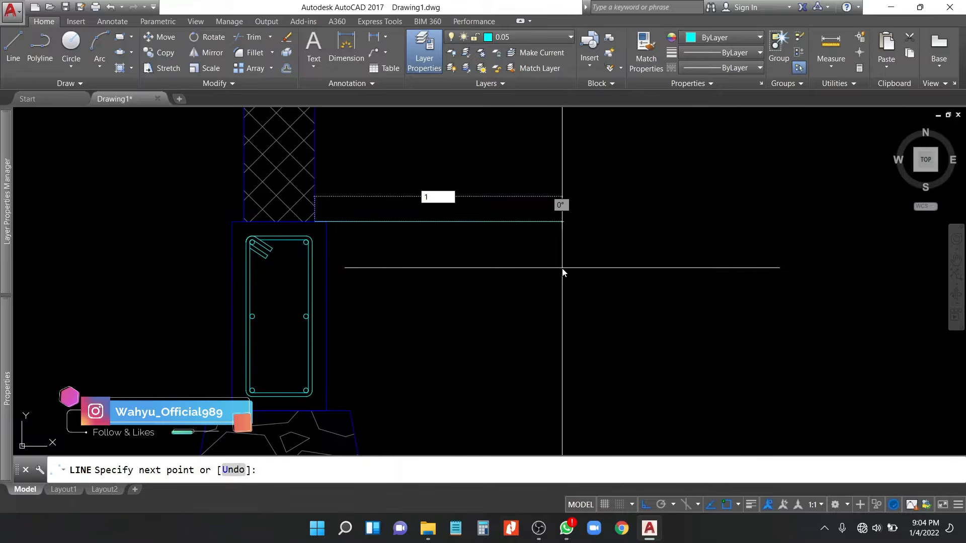
type("0")
key("BackSpace")
type("10")
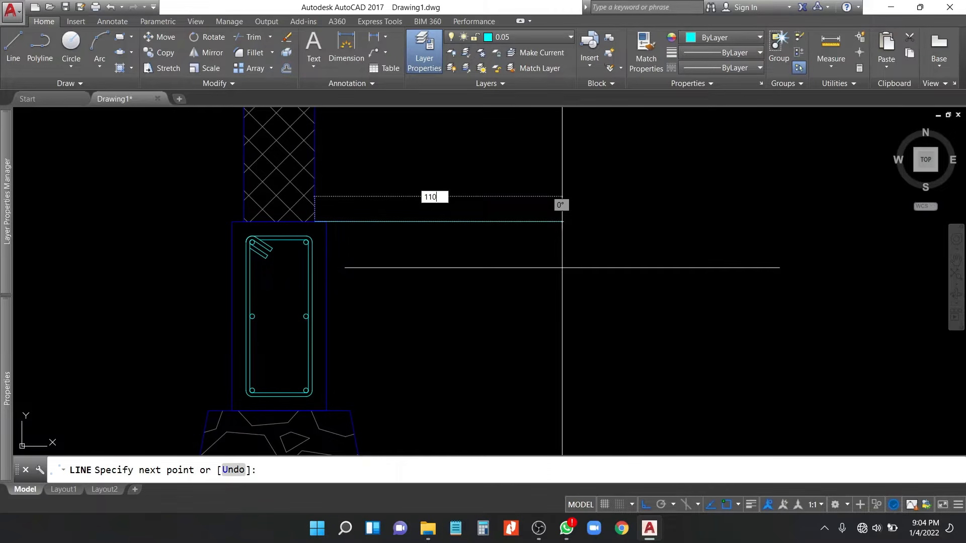
key("Return")
key("Return")
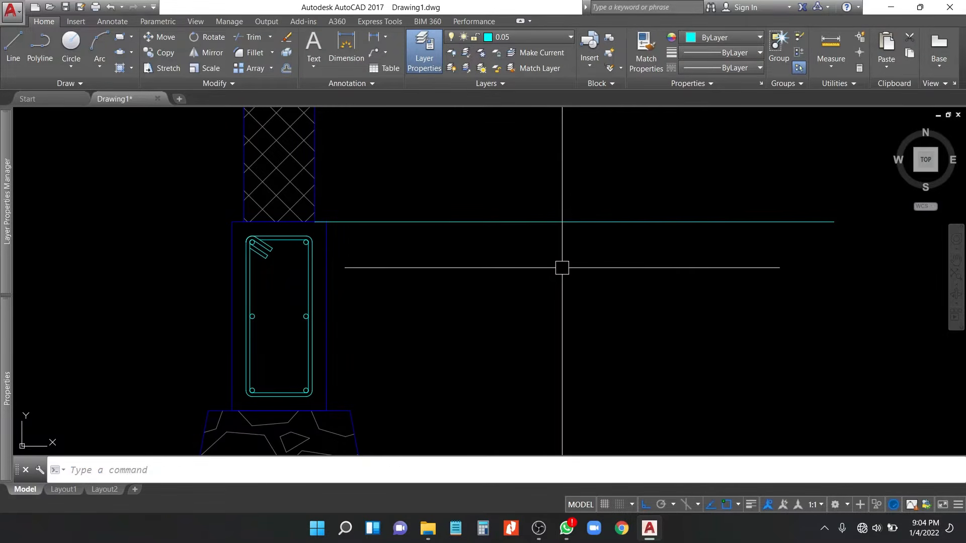
Step: Offset the floor line upward by 2 units
type("o")
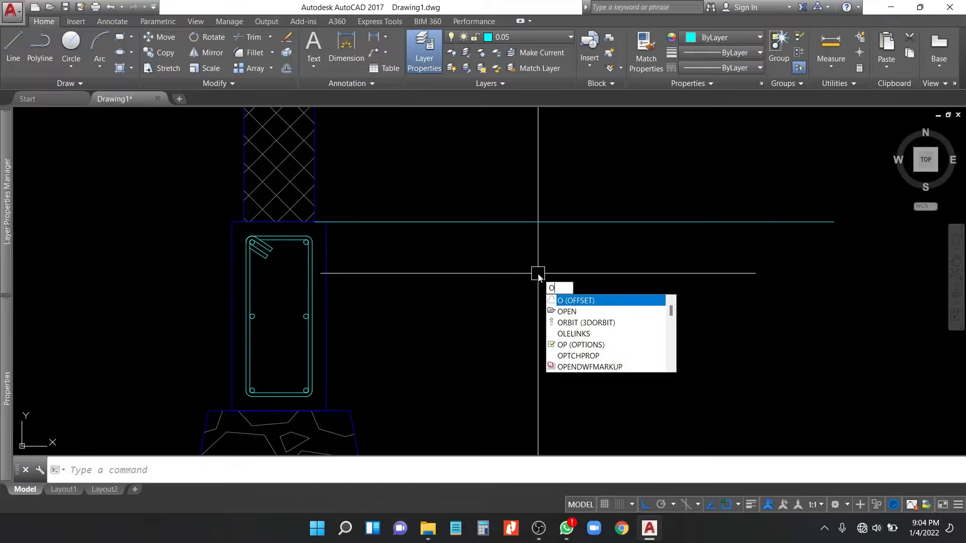
key("Return")
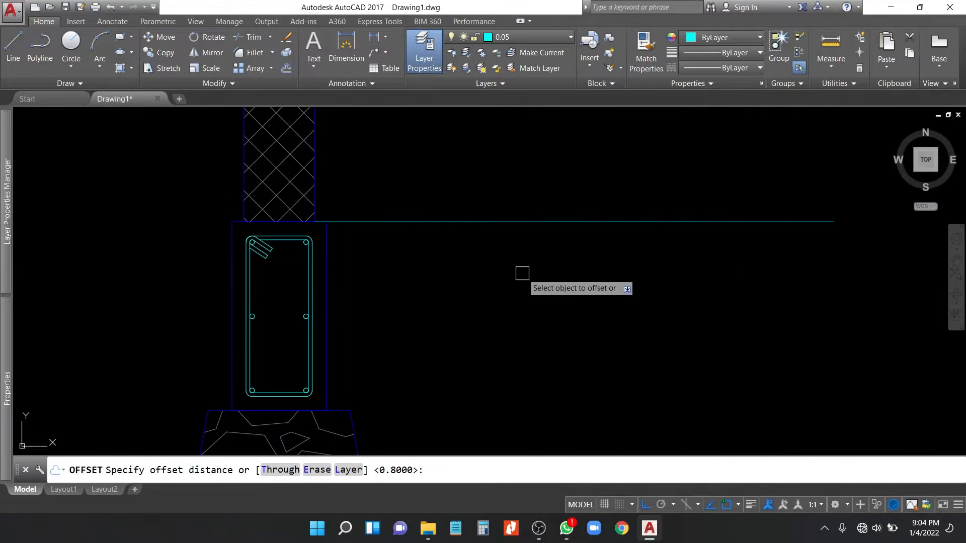
left_click(505, 220)
left_click(488, 189)
key("Return")
Step: Offset the original floor line downward, and offset the resulting line further down with a wider gap
key("Return")
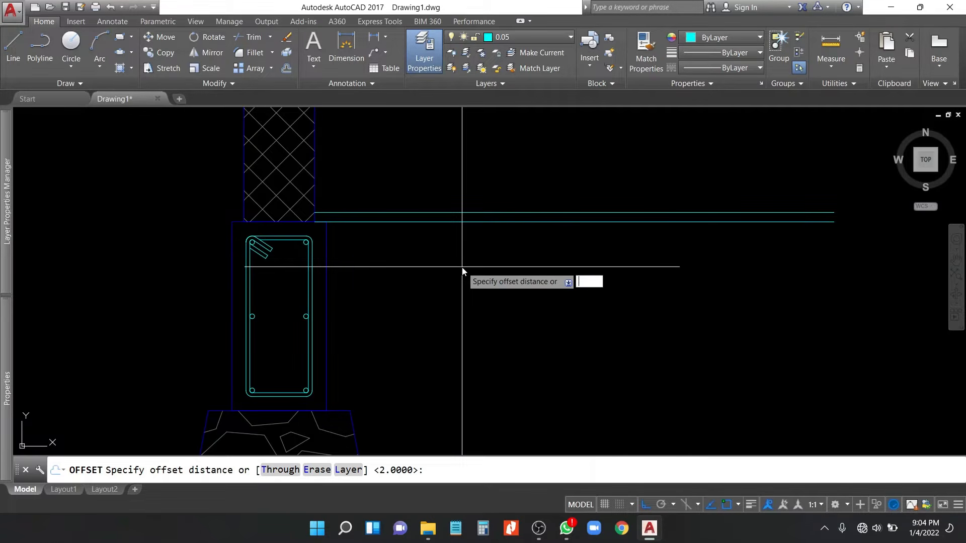
key("Return")
left_click(480, 221)
left_click(478, 289)
key("Return")
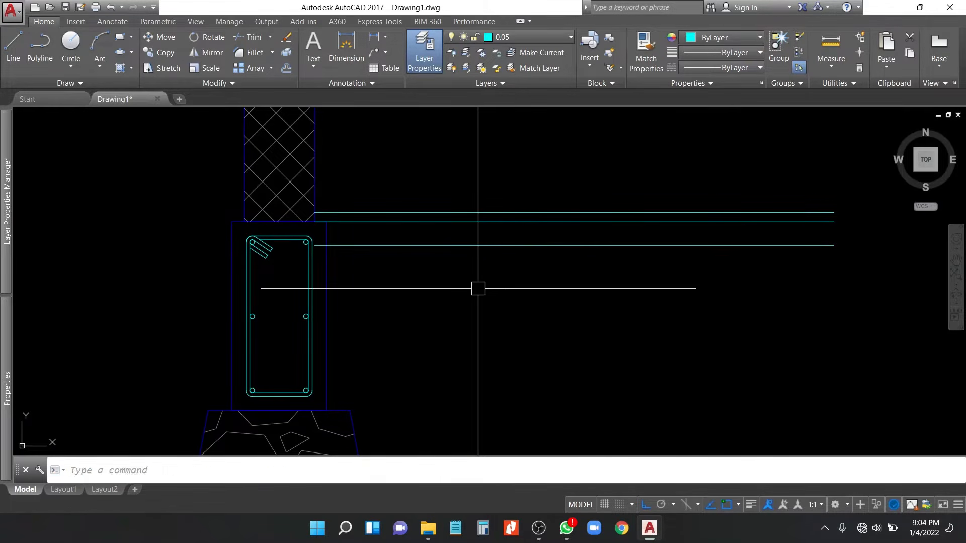
key("Return")
left_click(496, 246)
left_click(478, 300)
key("Return")
Step: Trim the two lower floor lines back to the beam's right edge, using the beam outline as the cutting edge
left_click(327, 274)
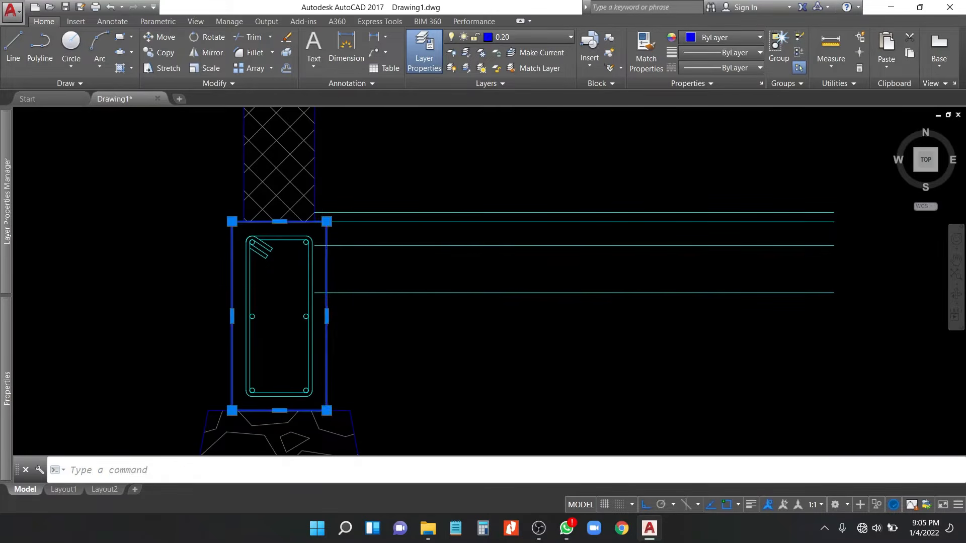
scroll(324, 293, "up", 2)
type("tr")
key("Return")
left_click(315, 293)
left_click(315, 173)
middle_click_drag(324, 119, 331, 234)
key("Return")
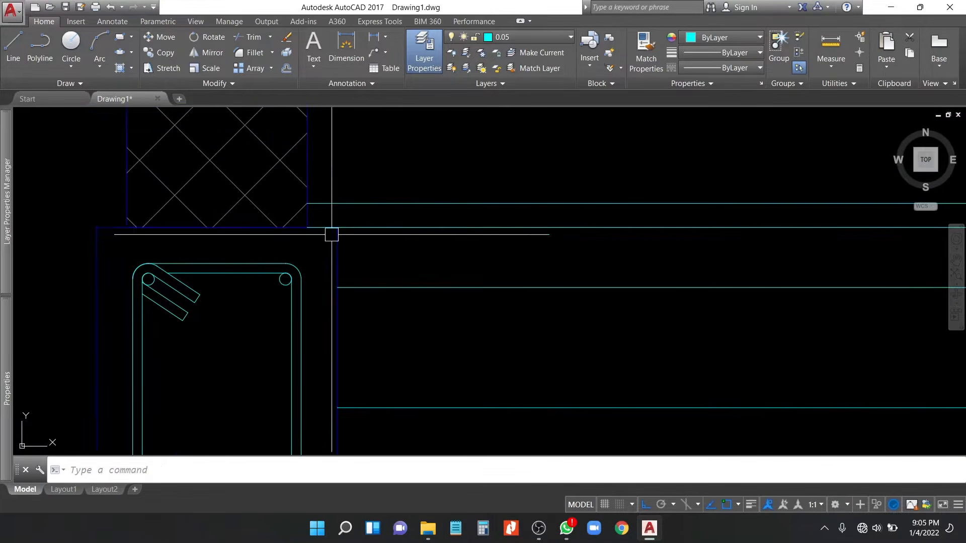
Step: Draw a vertical break-line symbol across the right ends of the four floor lines, with the symbol at its midpoint
scroll(513, 326, "down", 5)
scroll(593, 288, "up", 2)
middle_click_drag(521, 183, 547, 220)
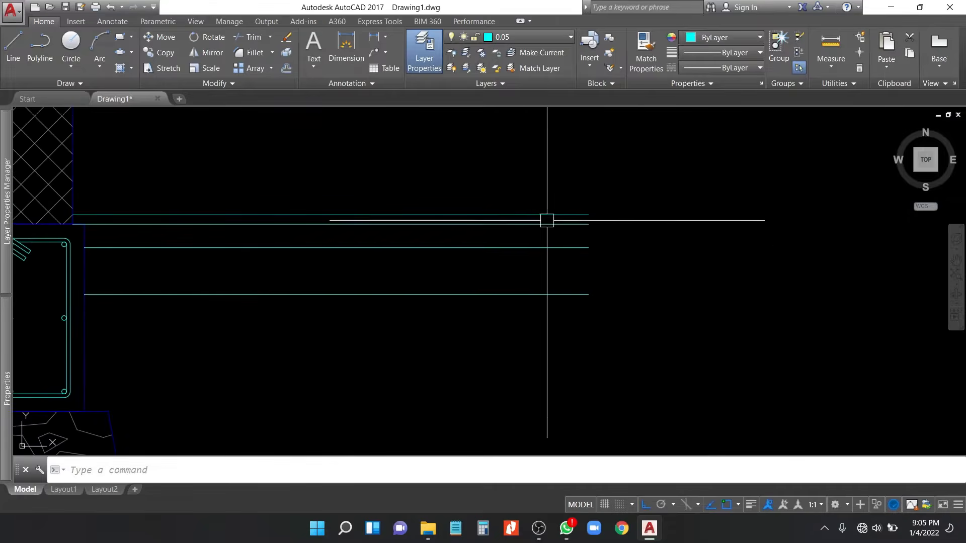
middle_click_drag(477, 159, 501, 159)
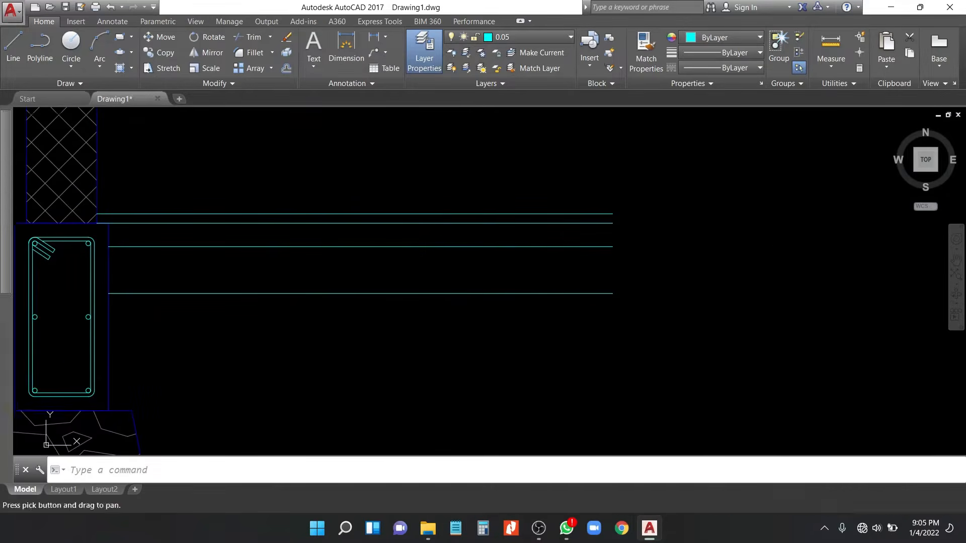
left_click(394, 23)
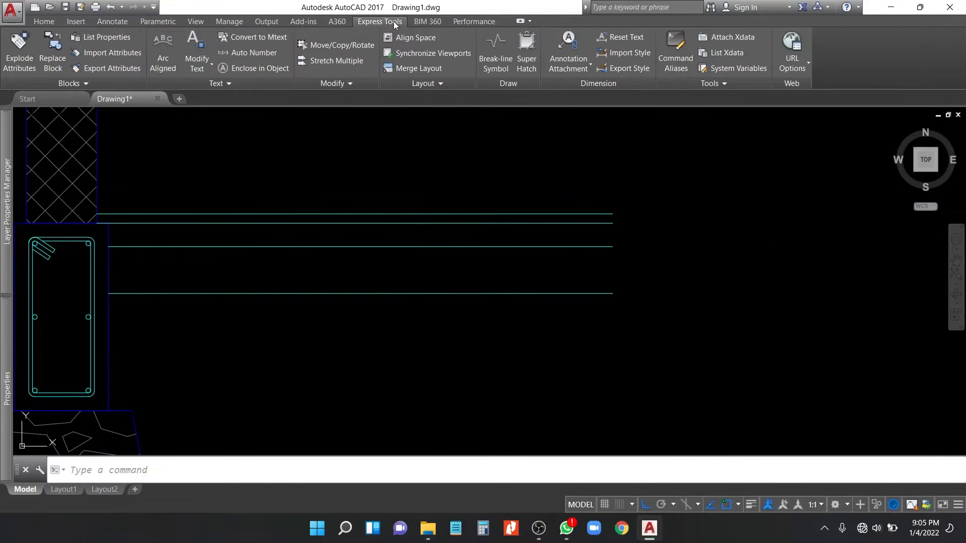
left_click(505, 47)
left_click(612, 188)
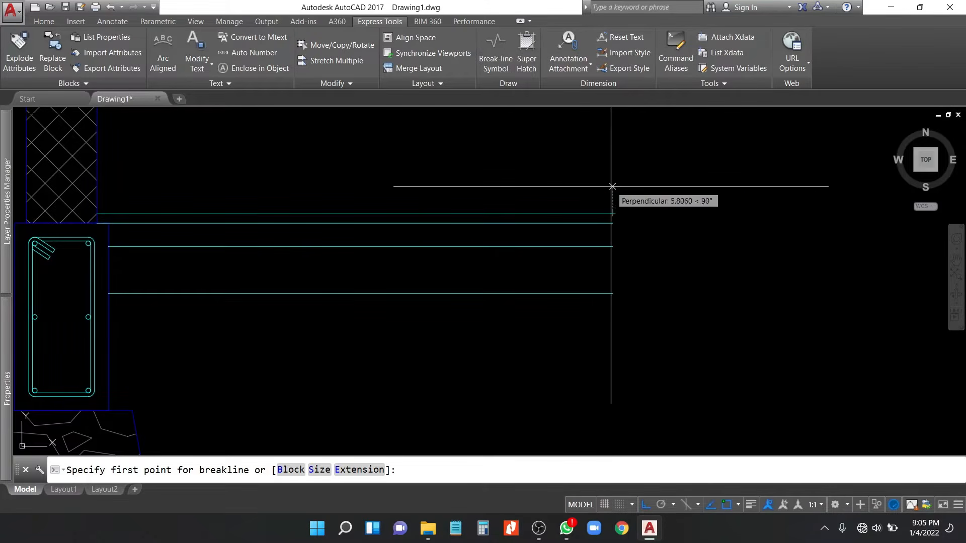
left_click(616, 320)
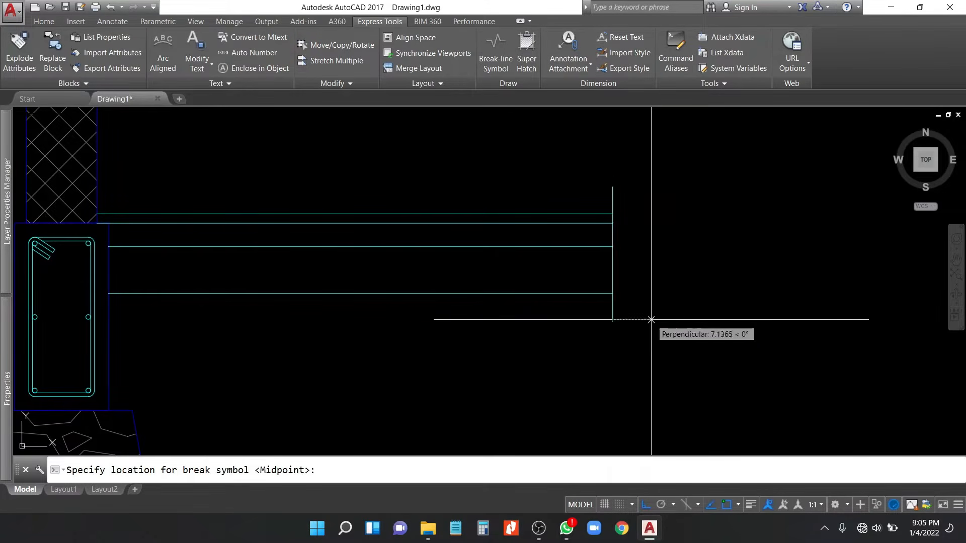
key("Return")
left_click(609, 260)
scroll(609, 260, "up", 6)
key("Escape")
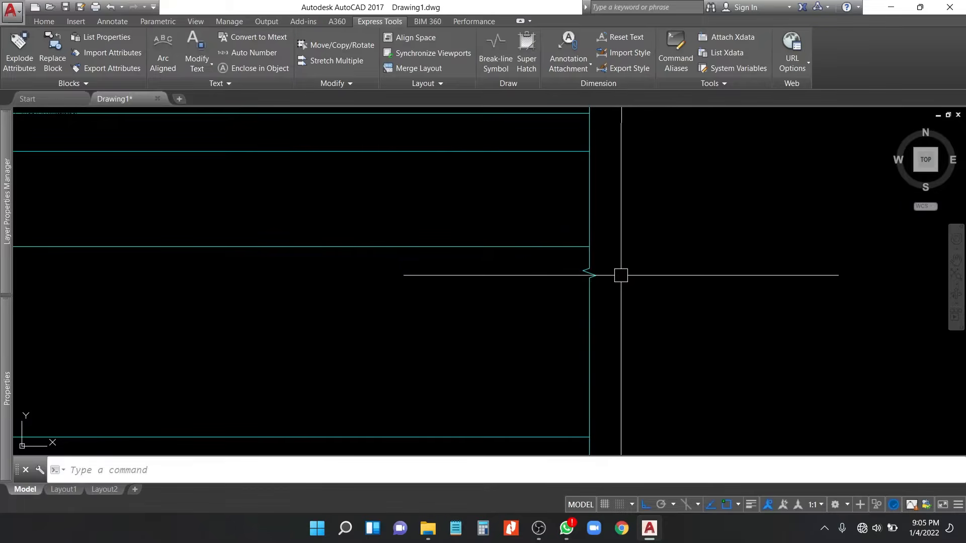
Step: Scale up the break line by eye from a base point just beside it so its zigzag is larger
left_click(609, 275)
left_click(528, 304)
scroll(589, 289, "down", 2)
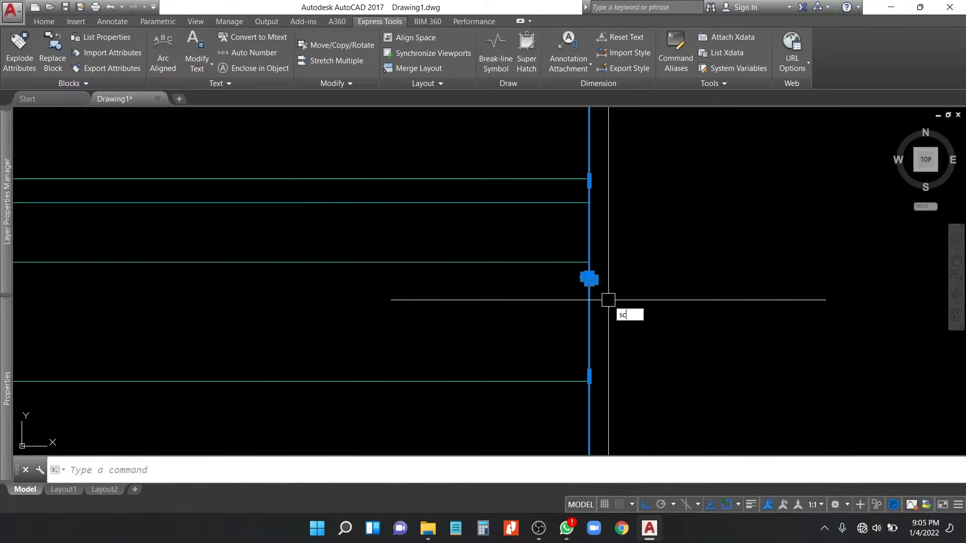
key("Return")
left_click(601, 310)
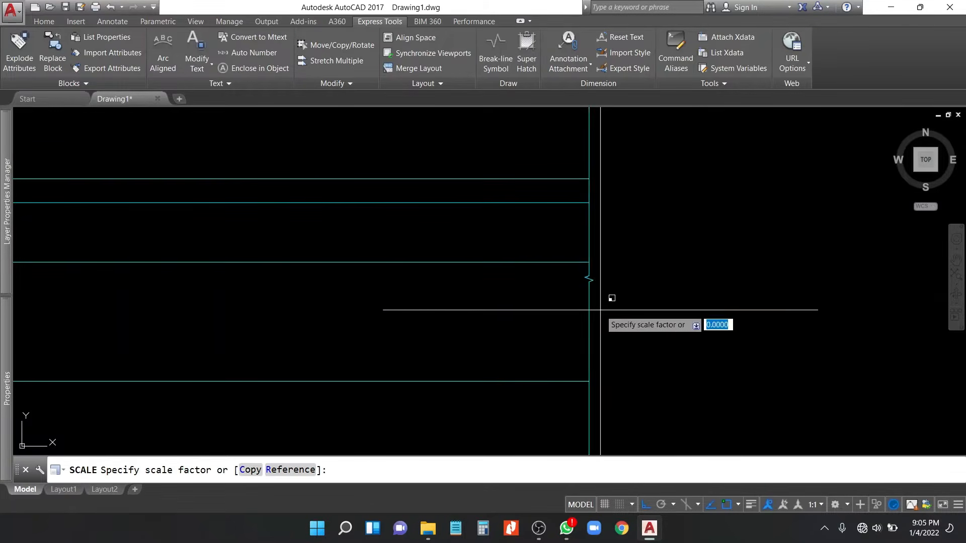
scroll(674, 343, "down", 1)
left_click(678, 341)
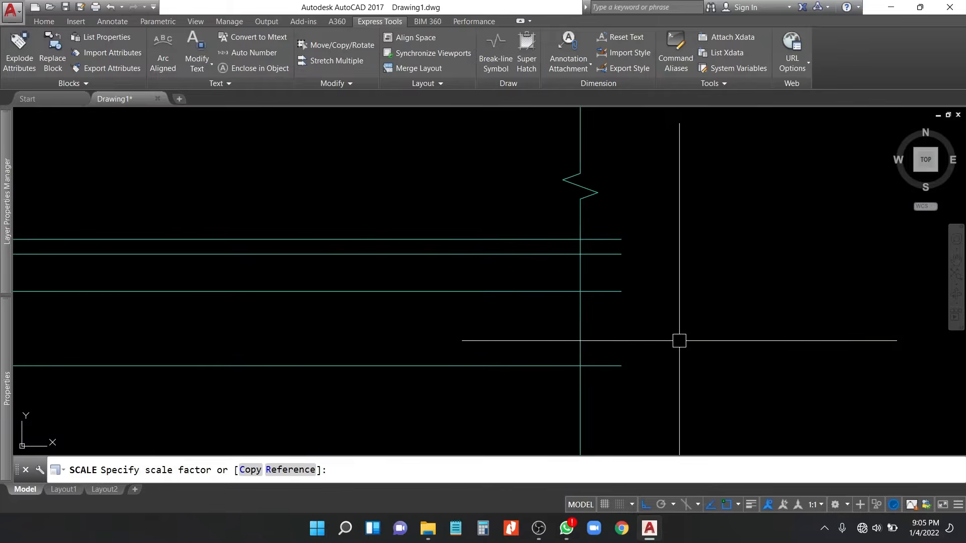
Step: Move the enlarged break line onto the right ends of the floor lines and shift it down to centre its zigzag
left_click(612, 219)
left_click(581, 227)
type("m")
key("Return")
left_click(585, 250)
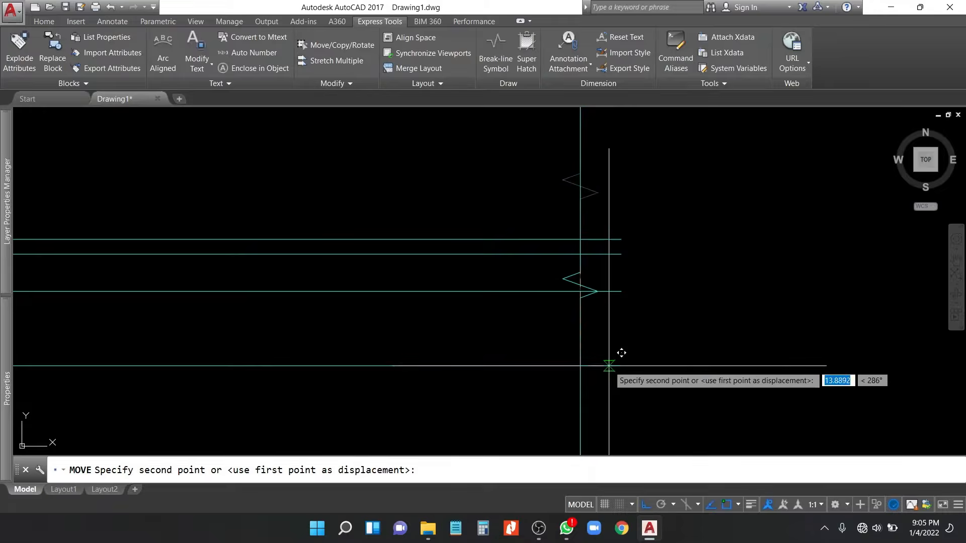
left_click(625, 350)
type("m")
key("Return")
left_click(690, 295)
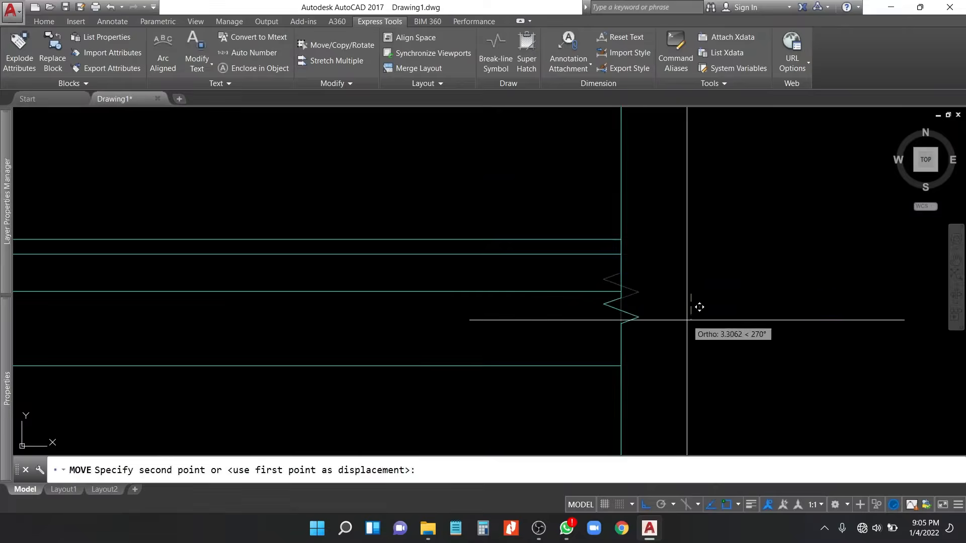
left_click(688, 328)
Step: Stretch the break line's upper end straight down by about 90 units to just above the floor lines
scroll(582, 310, "down", 2)
scroll(624, 230, "down", 2)
middle_click_drag(617, 249, 615, 322)
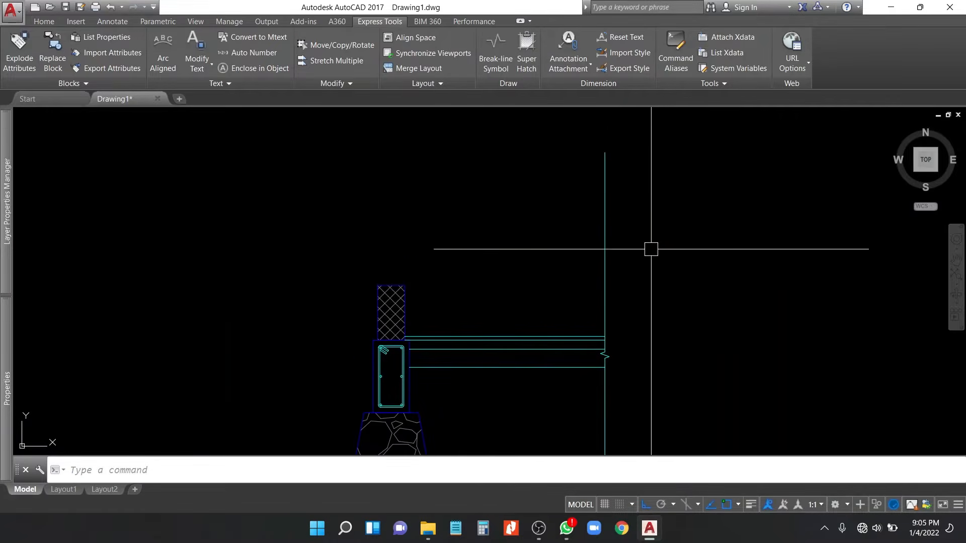
left_click(657, 200)
left_click(556, 132)
type("s")
key("Return")
left_click(659, 176)
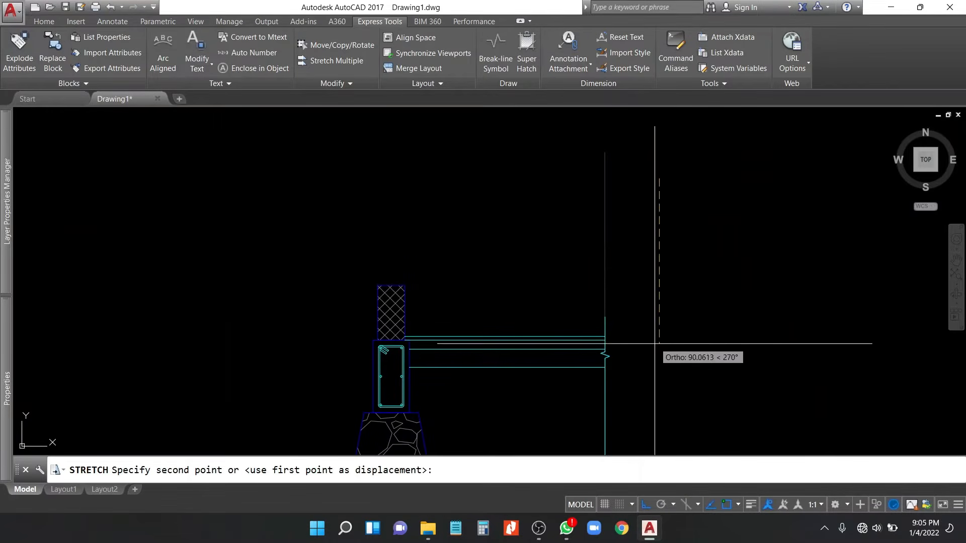
left_click(656, 344)
Step: Stretch the break line's lower end straight up to shorten it below the floor lines
middle_click_drag(617, 408, 598, 227)
left_click(586, 372)
type("s")
key("Return")
left_click(632, 394)
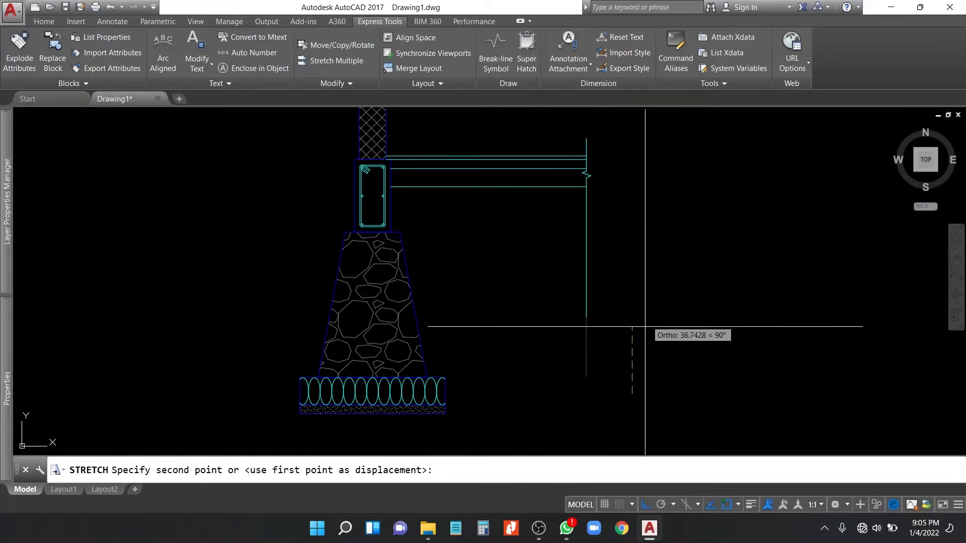
left_click(637, 268)
Step: Change the break line's colour to red
middle_click_drag(465, 210, 548, 245)
left_click(689, 246)
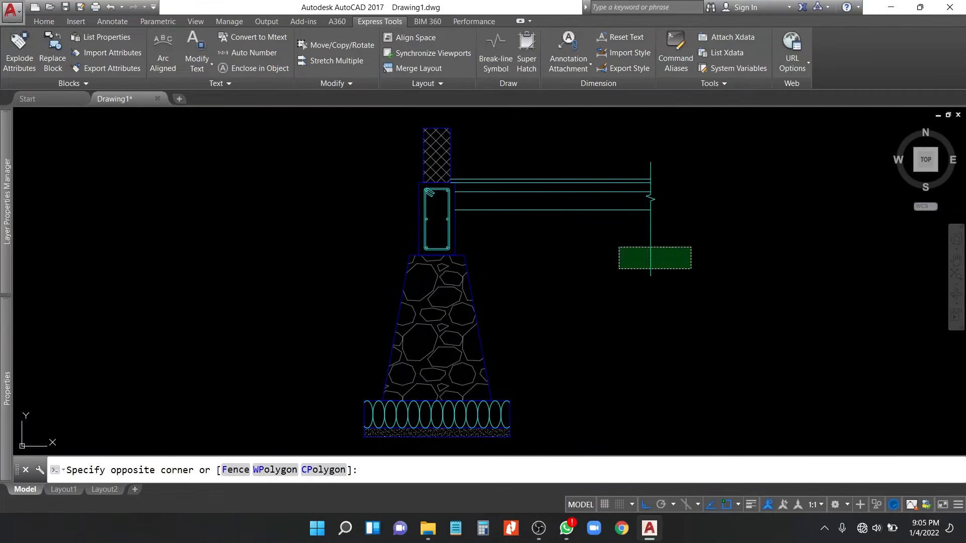
left_click(620, 269)
left_click(44, 21)
left_click(738, 39)
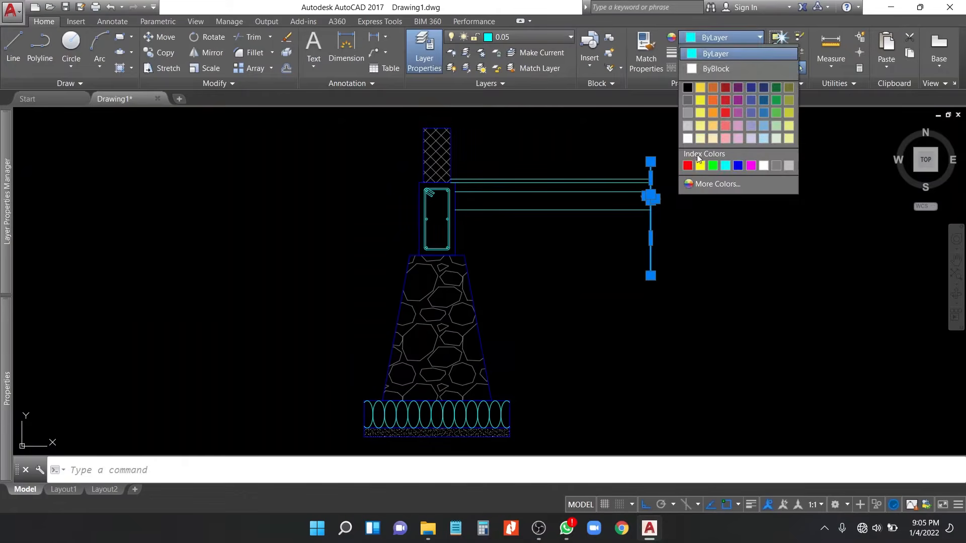
left_click(688, 164)
left_click(704, 240)
left_click(552, 151)
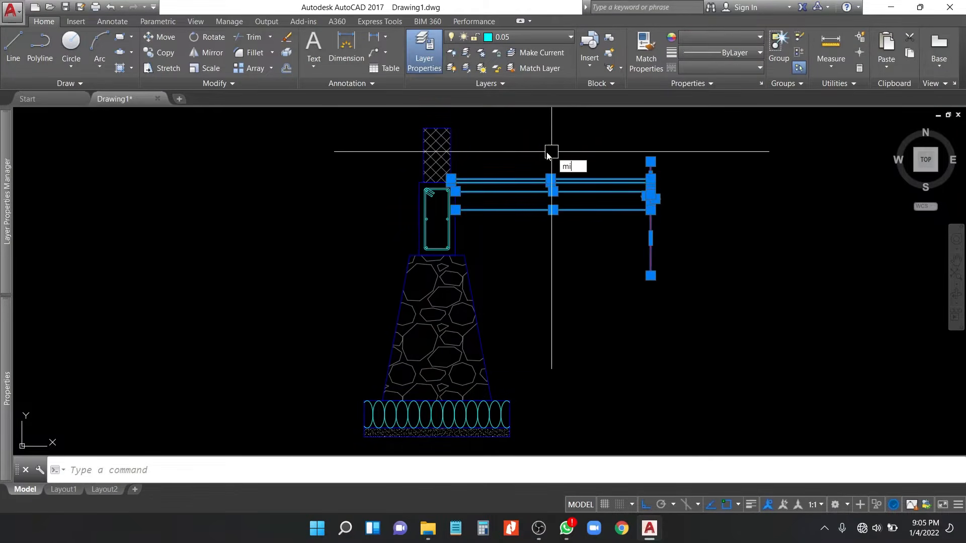
key("Return")
key("Escape")
Step: Assign the red break line to a different layer
left_click(707, 254)
left_click(567, 244)
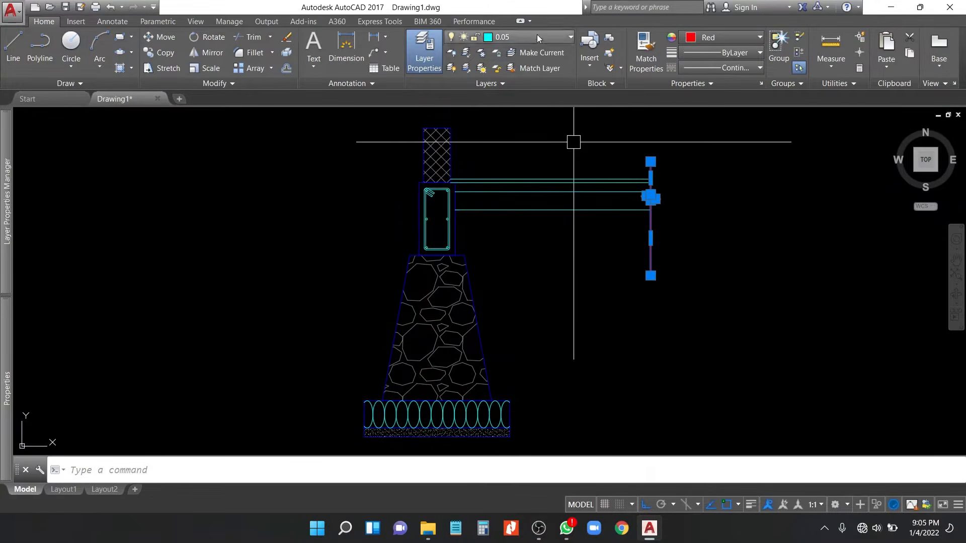
left_click(537, 38)
left_click(521, 110)
Step: Mirror the four floor lines and the break line about the wall's vertical centre axis to the left side, keeping the originals
left_click(745, 148)
left_click(552, 276)
middle_click_drag(530, 198, 542, 235)
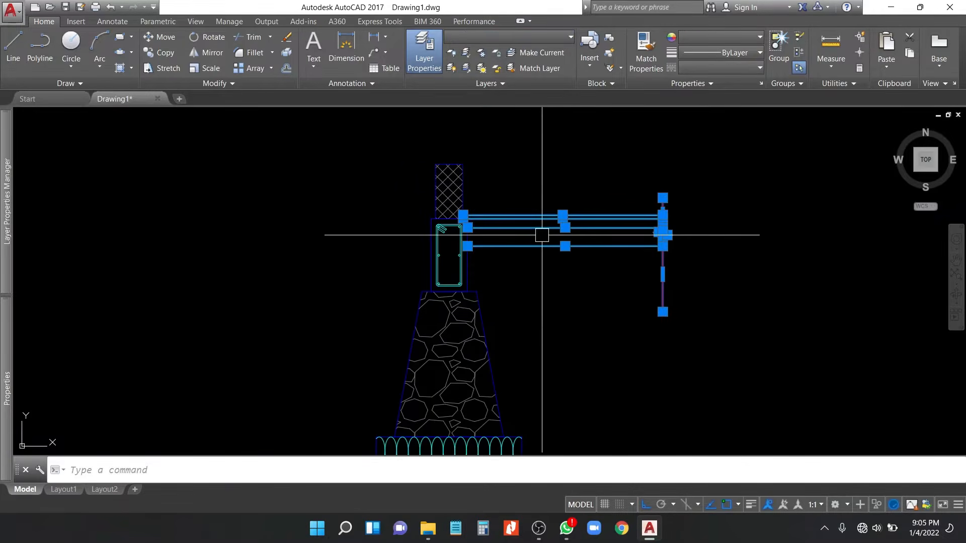
key("Return")
left_click(449, 171)
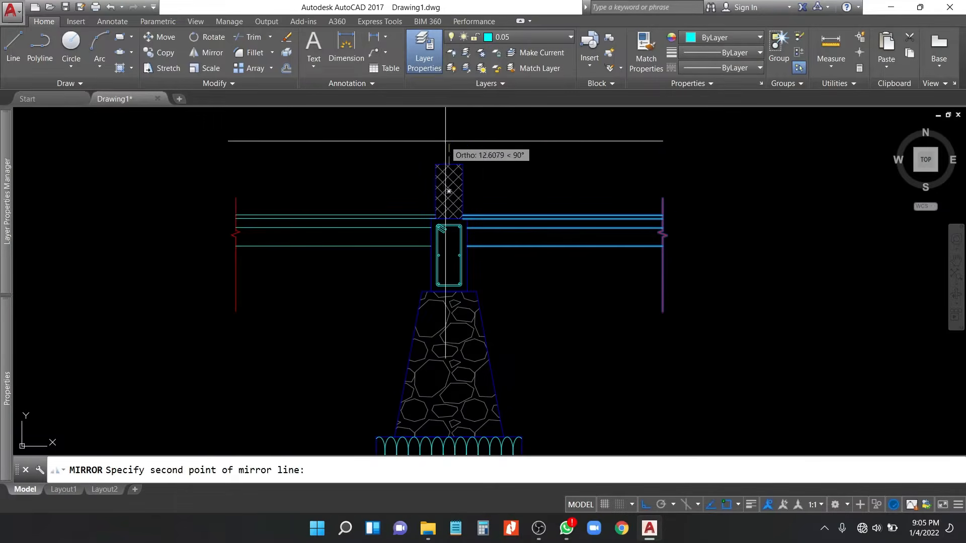
left_click(448, 201)
key("Return")
Step: Draw a circle of radius 12.5 in the empty space beside the stone foundation's upper part
middle_click_drag(532, 213, 537, 138)
scroll(531, 235, "up", 1)
middle_click_drag(530, 235, 533, 302)
scroll(531, 297, "up", 1)
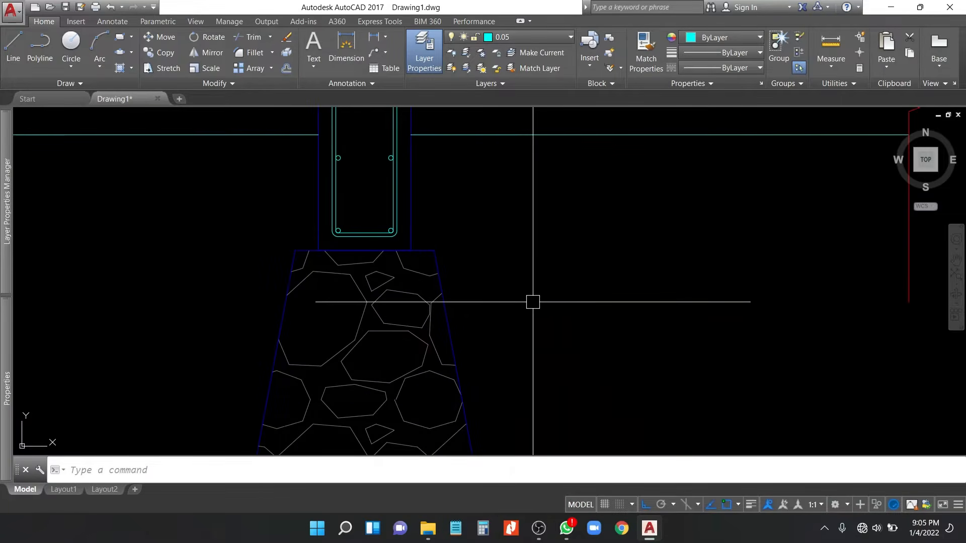
type("c")
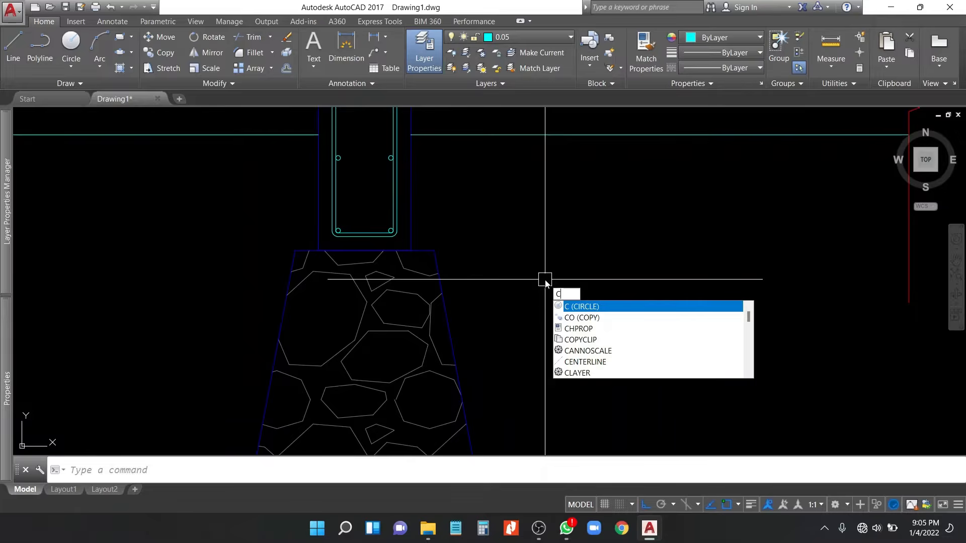
key("Return")
left_click(545, 279)
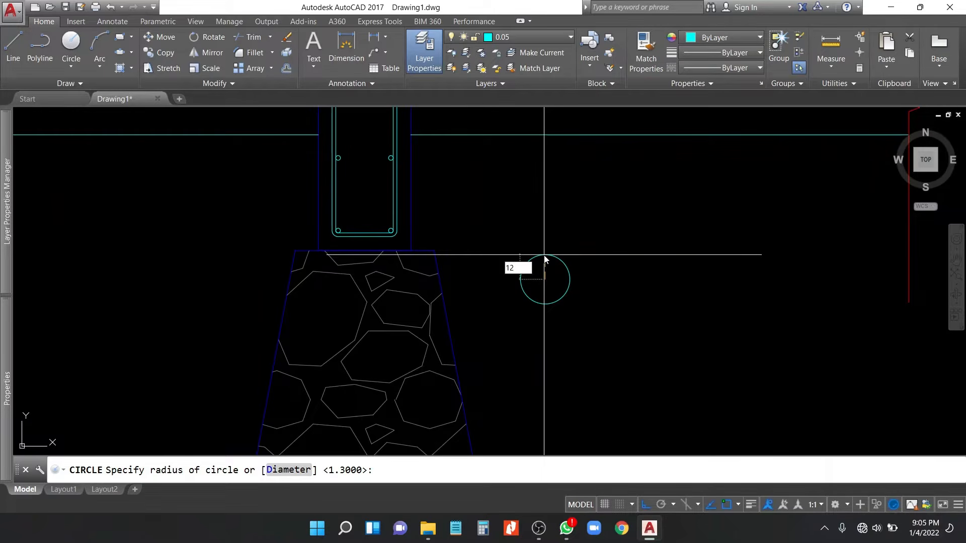
type("12.5")
key("Return")
Step: Assign the circle to layer 0.20 and move its centre to the midpoint of the stone foundation's top edge
left_click(594, 241)
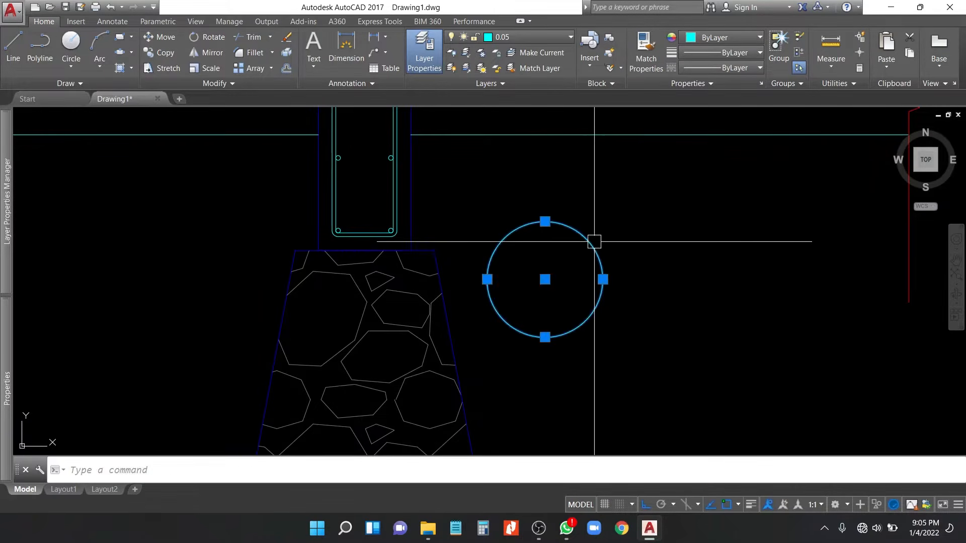
left_click(533, 33)
left_click(521, 114)
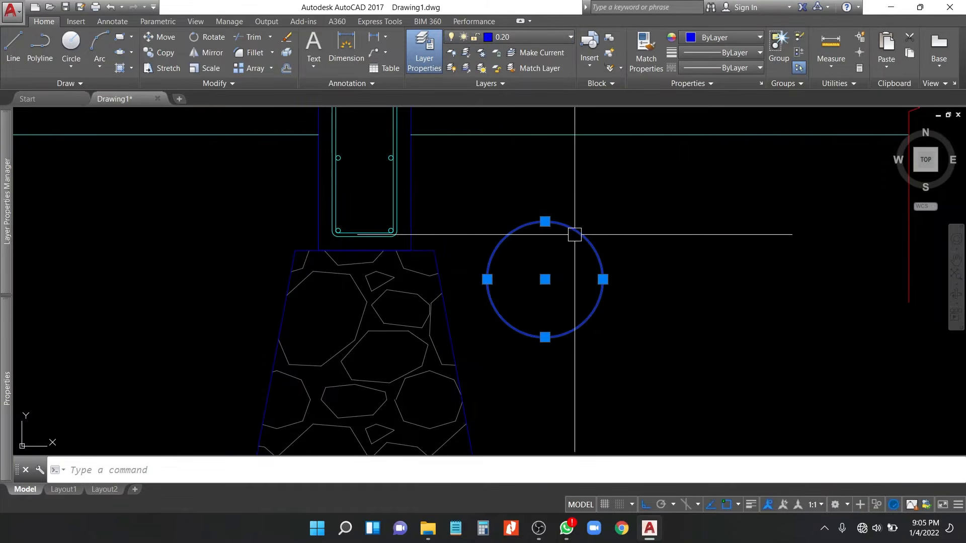
type("m")
key("Return")
left_click(544, 279)
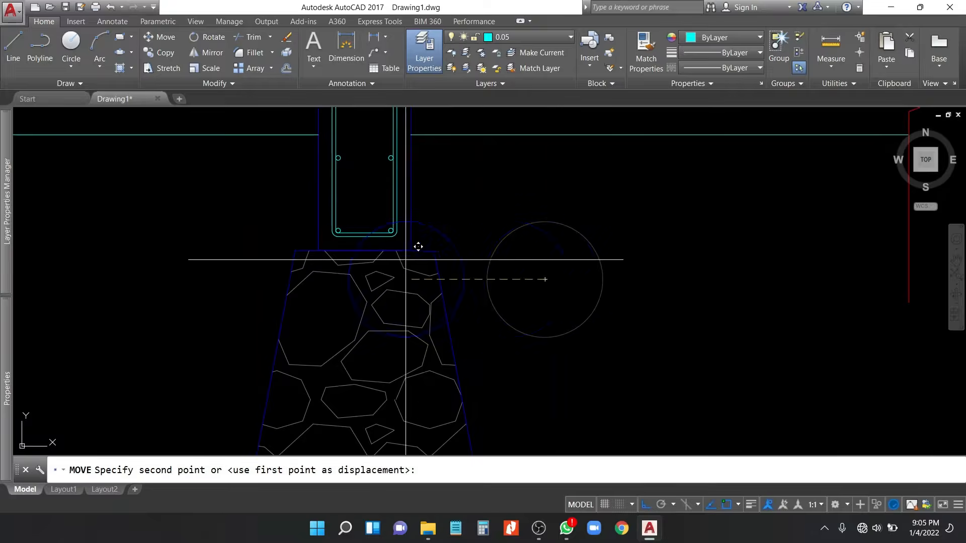
left_click(364, 251)
Step: Trim away the circle's upper half along the foundation's top edge
scroll(448, 261, "up", 2)
type("tr")
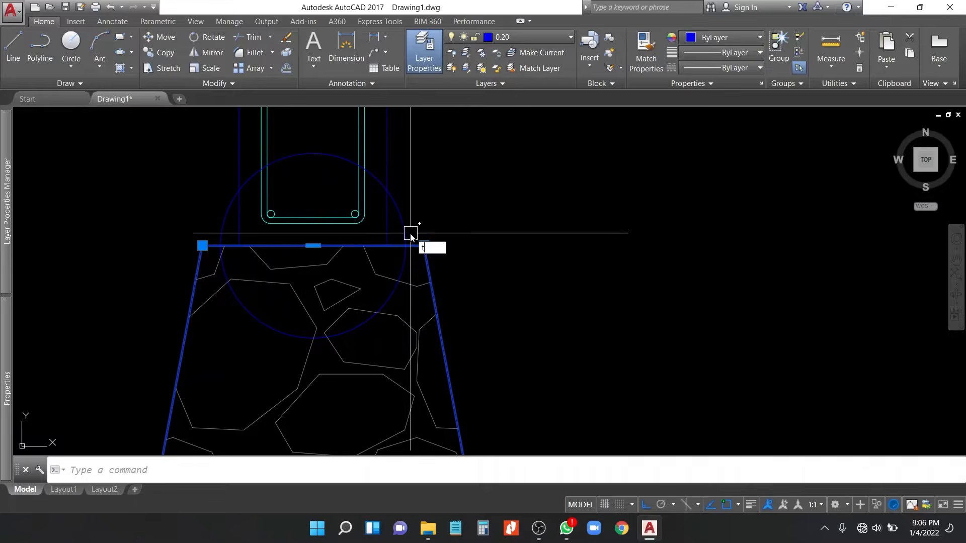
key("space")
left_click(402, 222)
key("Escape")
Step: Trim the stone hatch inside the semicircle at the top of the foundation
type("tr")
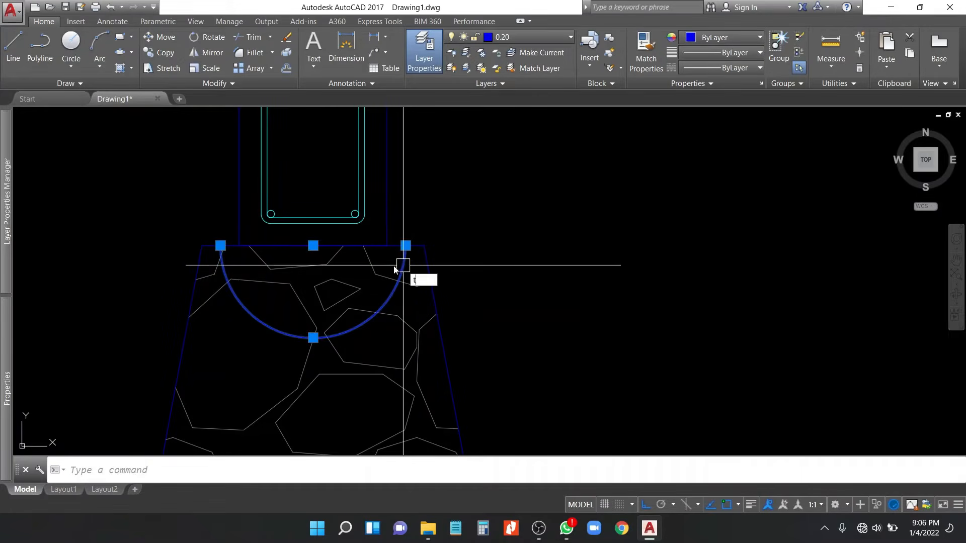
key("space")
left_click(369, 274)
key("Escape")
scroll(477, 264, "down", 2)
scroll(447, 256, "up", 2)
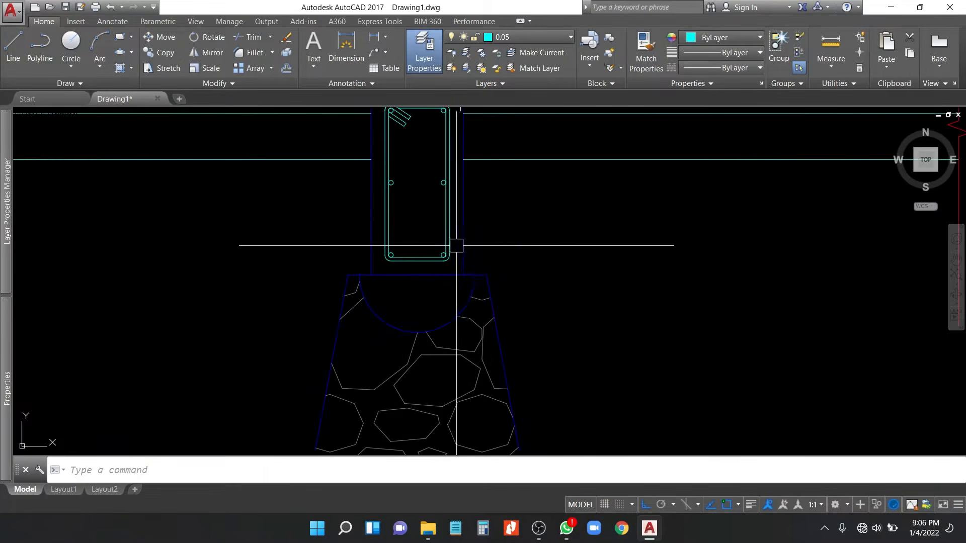
Step: Draw a polyline from the beam's centre straight down into the semicircle, ending in a short diagonal hook up to the left
scroll(449, 295, "up", 2)
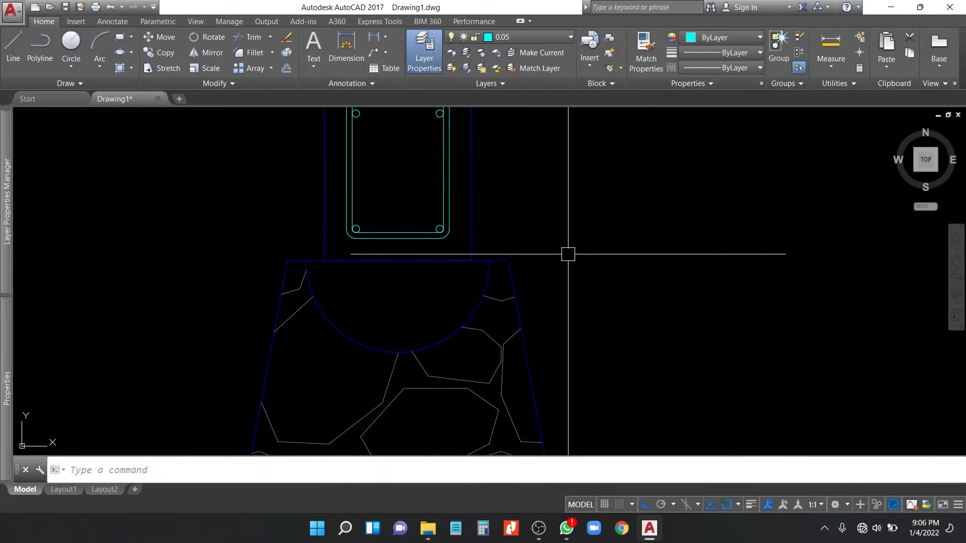
key("space")
scroll(558, 273, "down", 1)
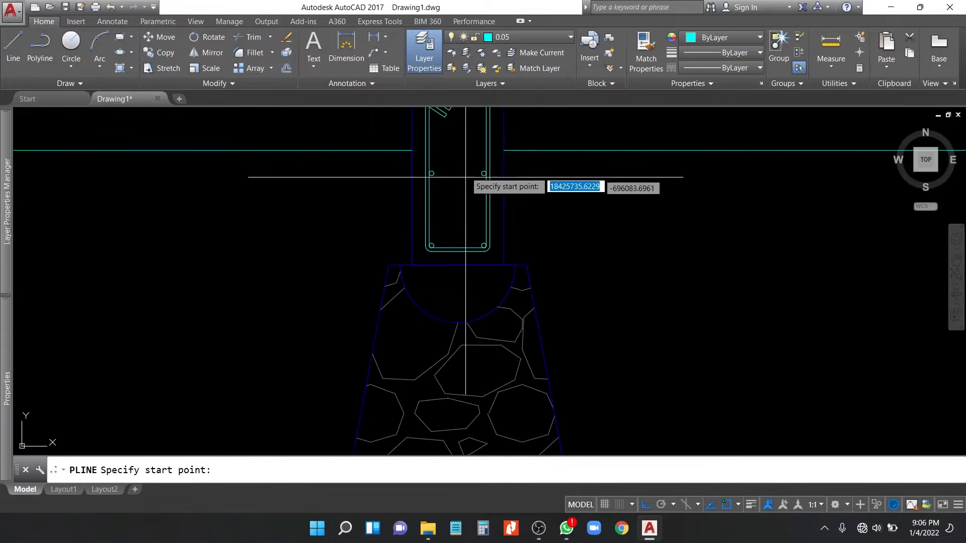
left_click(460, 173)
scroll(455, 282, "up", 2)
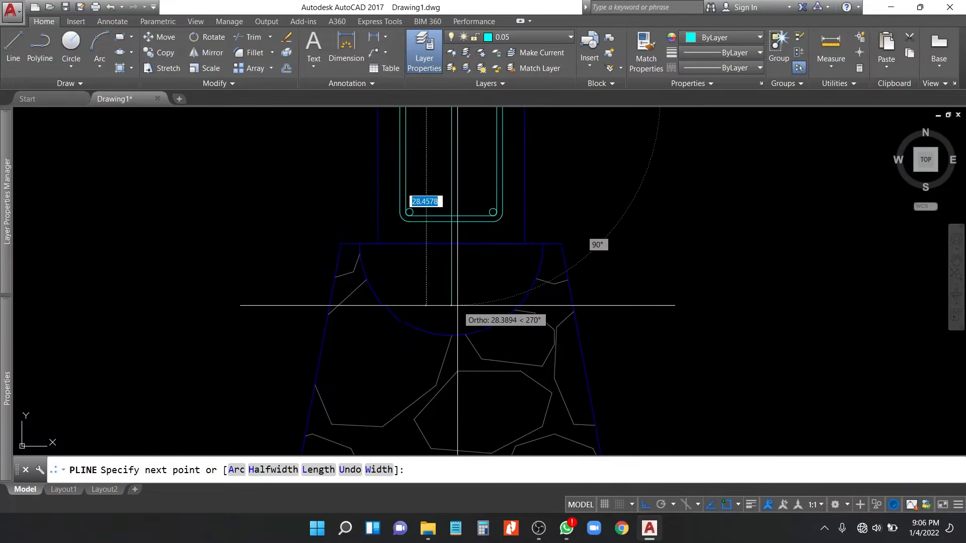
left_click(457, 296)
key("F8")
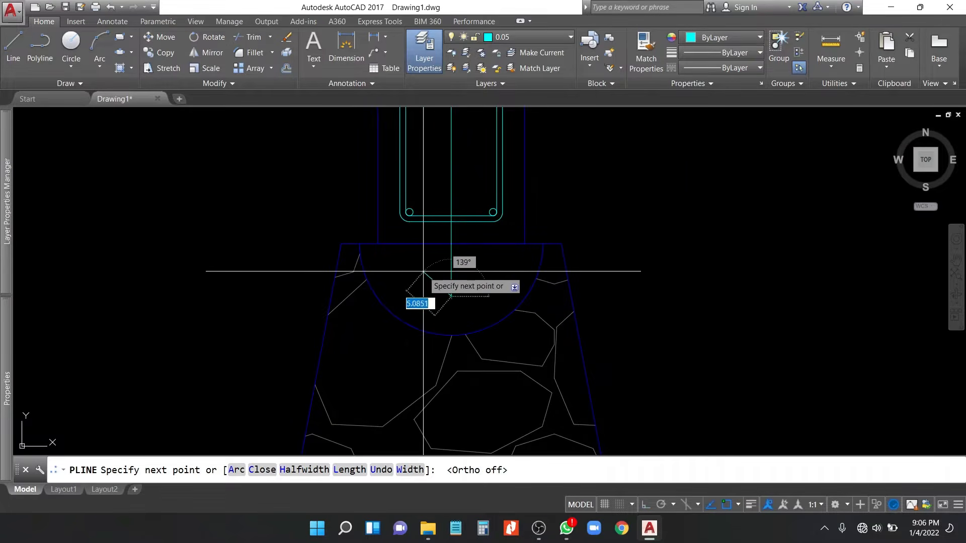
left_click(424, 271)
key("space")
Step: Change the hooked polyline's colour to red and increase its global width to thicken it
left_click(462, 273)
left_click(440, 279)
left_click(695, 43)
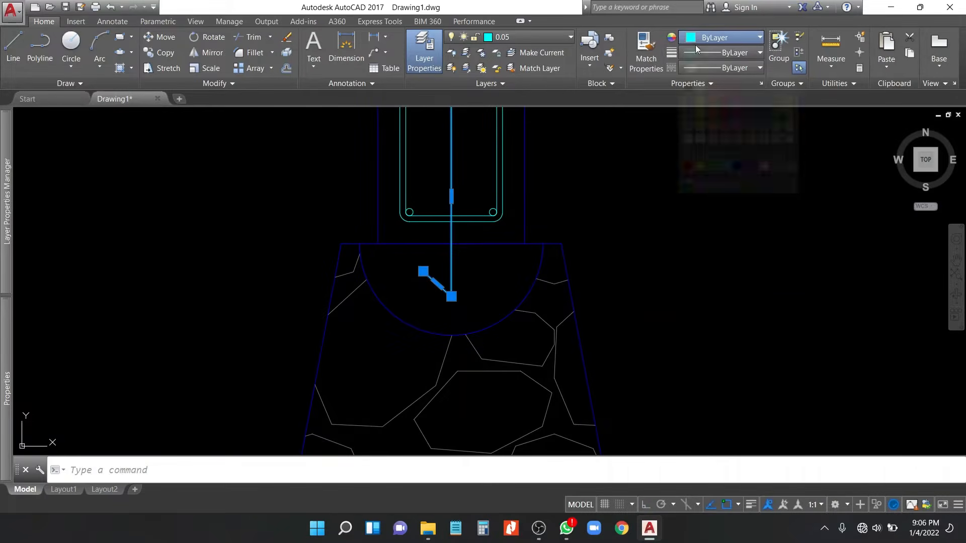
left_click(687, 166)
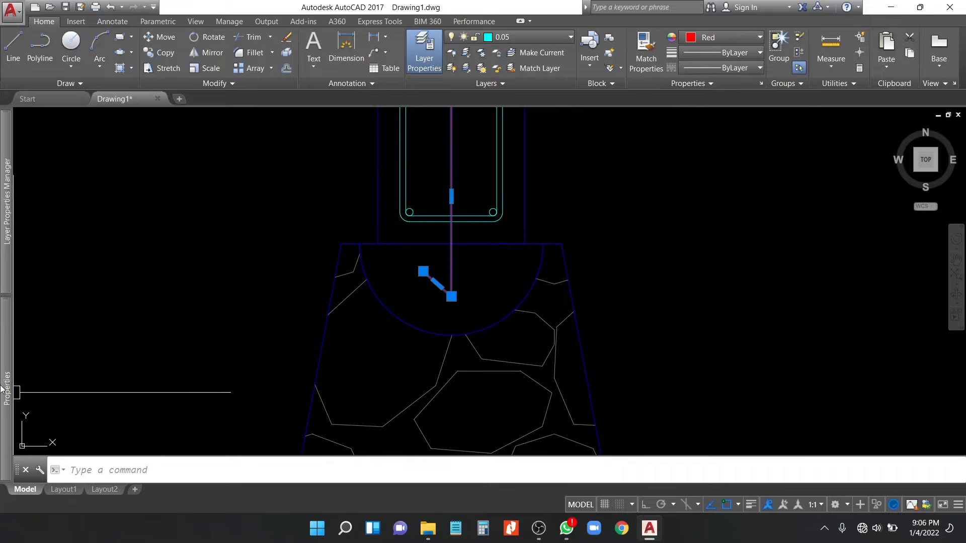
mouse_move(3, 389)
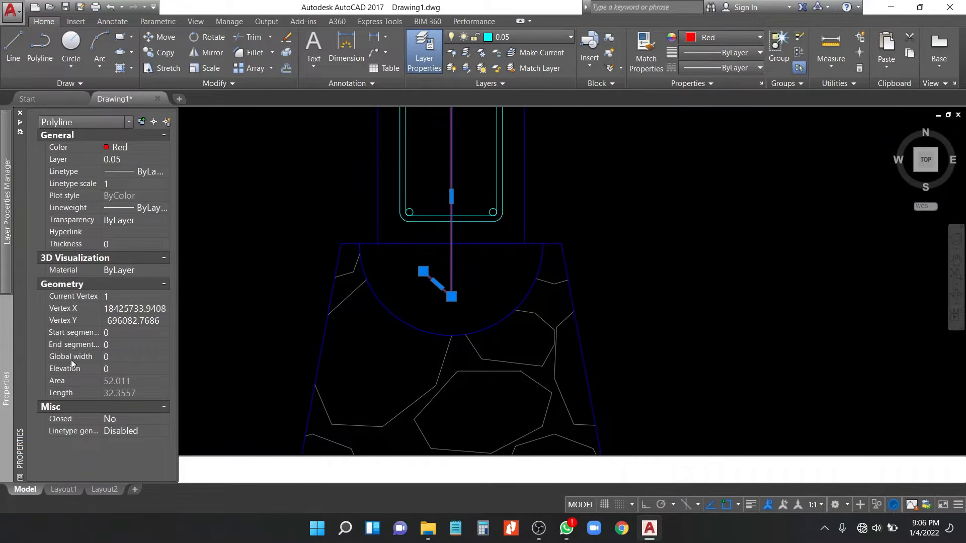
left_click(115, 356)
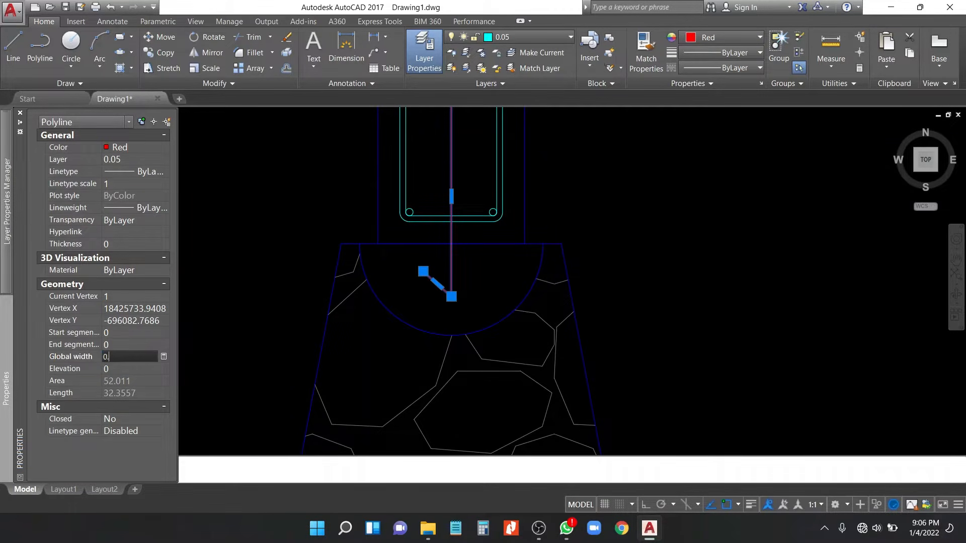
key("Escape")
Step: Hatch the semicircle below the beam with the AR-CONC pattern
scroll(398, 302, "down", 2)
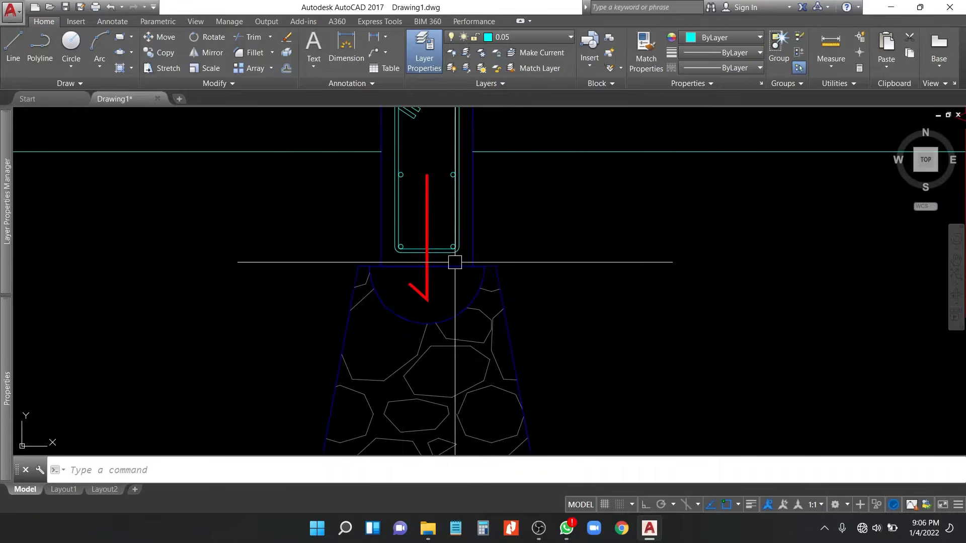
middle_click_drag(410, 209, 419, 237)
scroll(449, 344, "up", 2)
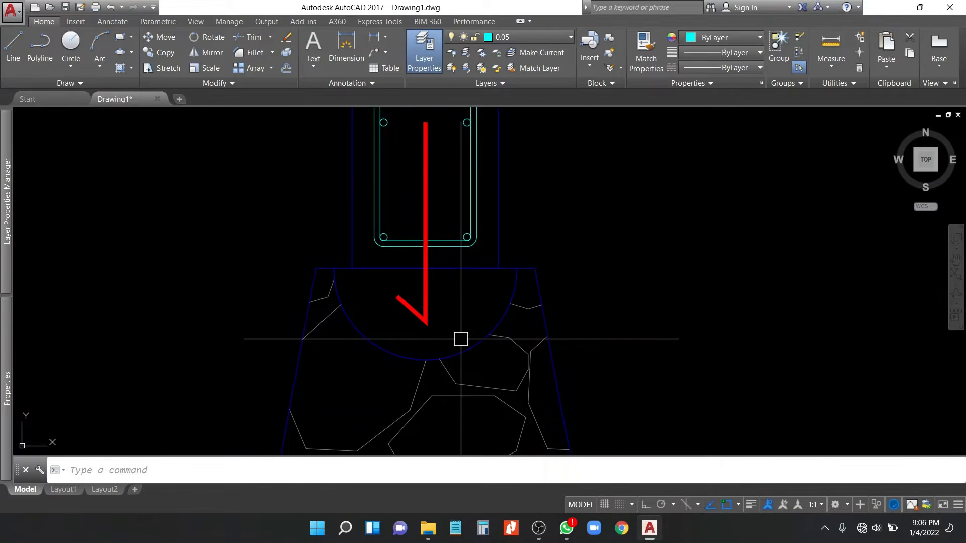
type("h")
key("Return")
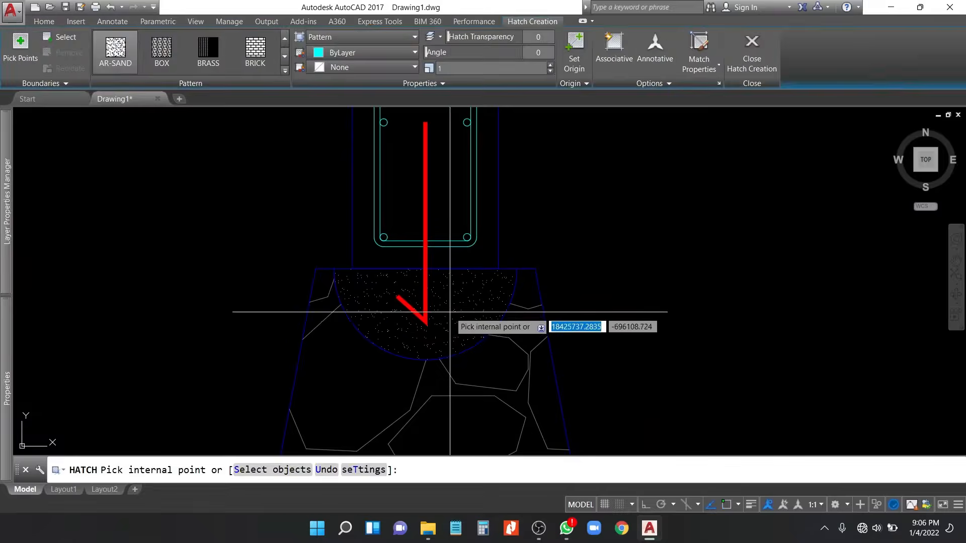
left_click(445, 321)
left_click(283, 72)
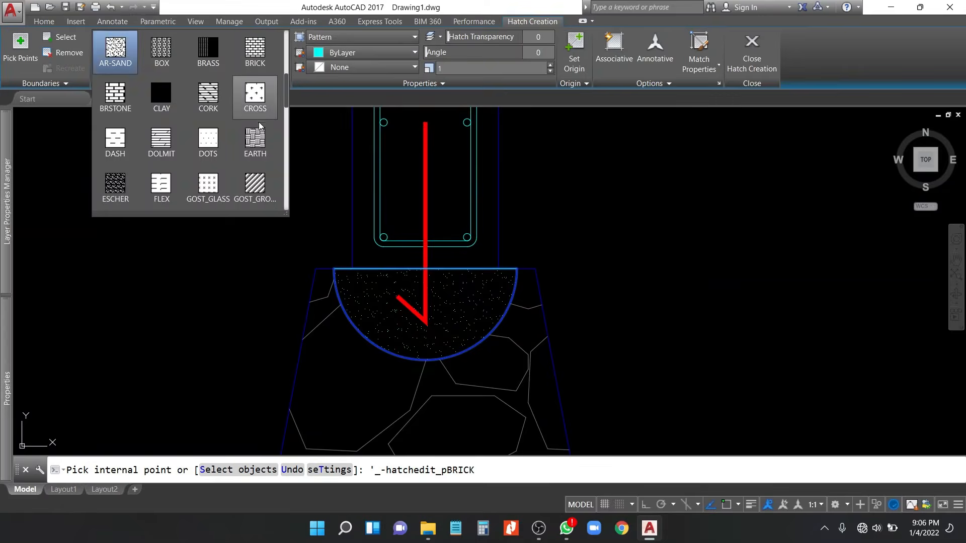
scroll(257, 126, "up", 3)
left_click(255, 137)
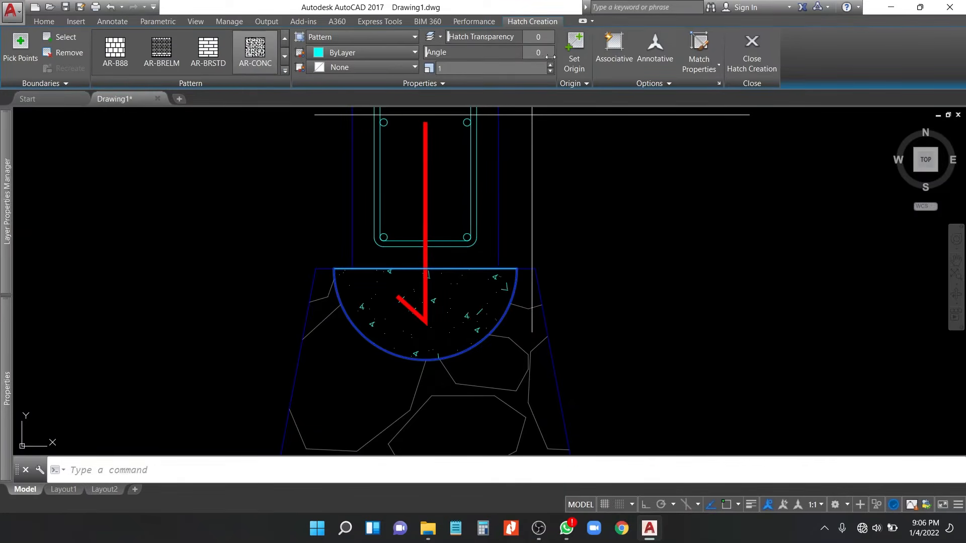
Step: Set a new origin for the concrete hatch near the semicircle's upper right and assign the hatch to layer 0.00
left_click(574, 51)
left_click(485, 270)
left_click(44, 21)
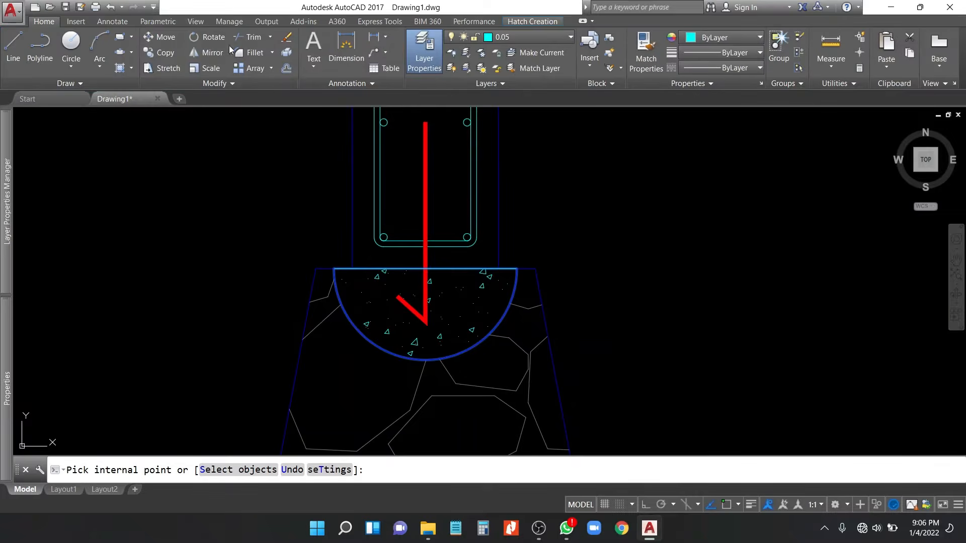
left_click(516, 39)
left_click(516, 68)
key("Return")
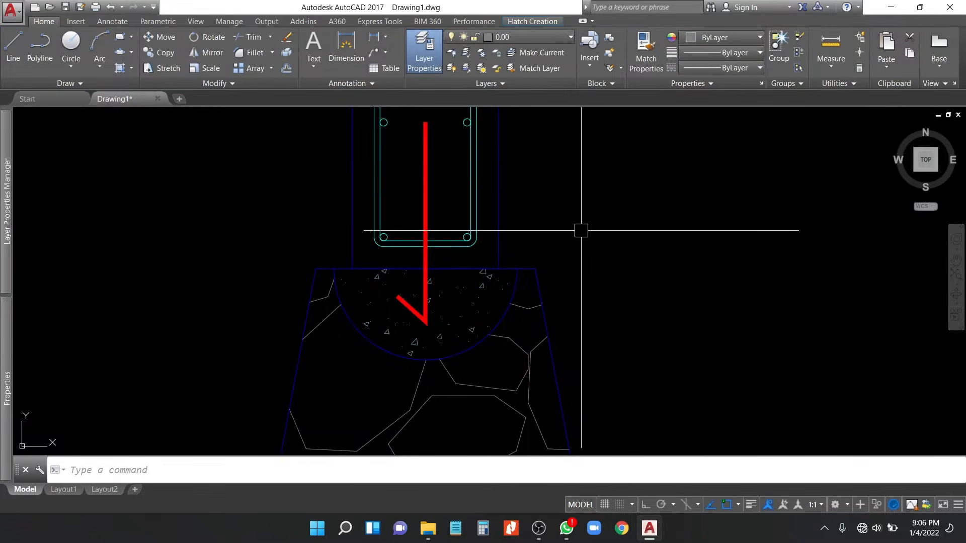
Step: Draw a stepped polyline from the right break line, level with the foundation's top, down and around the base, and back out to the left break line
scroll(527, 272, "down", 5)
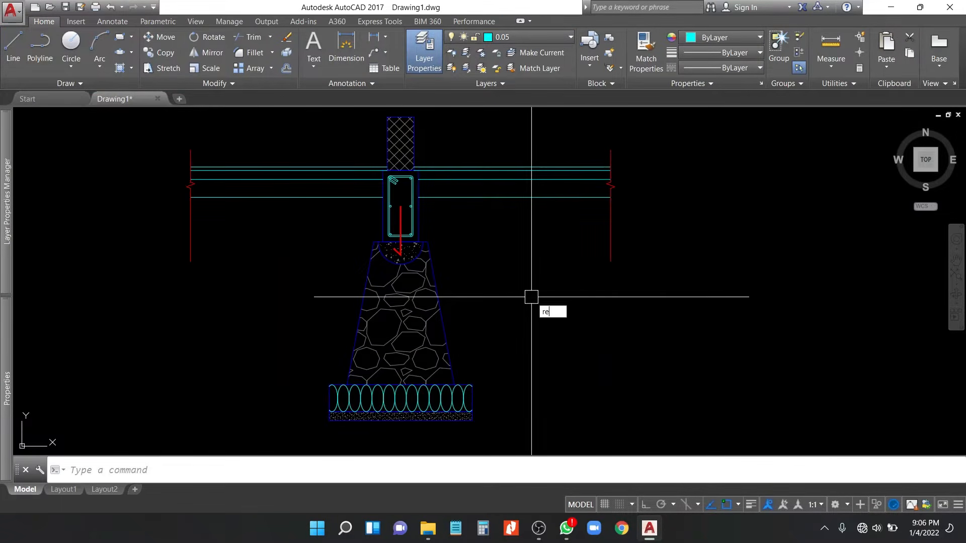
mouse_move(535, 299)
middle_mouse_down()
mouse_move(571, 270)
mouse_move(627, 285)
middle_mouse_up()
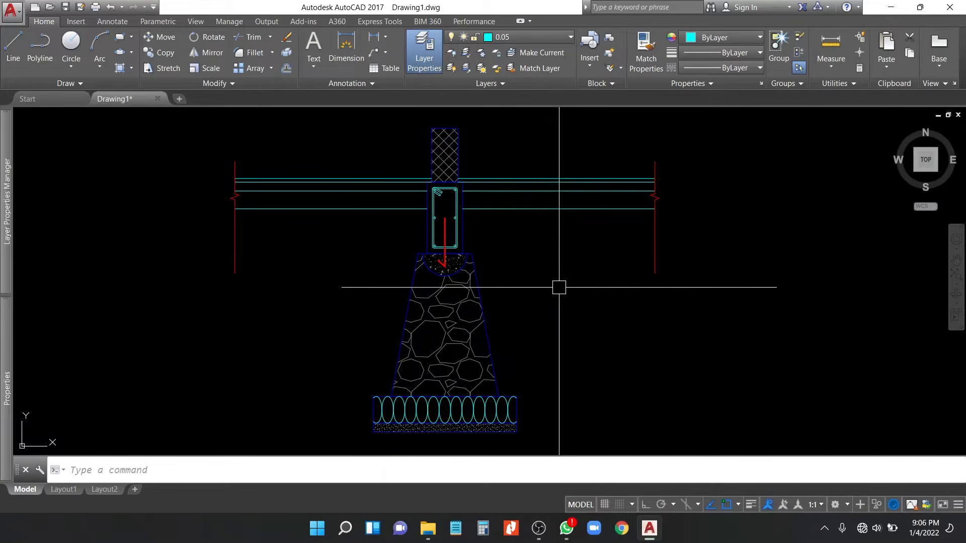
type("pl")
key("Return")
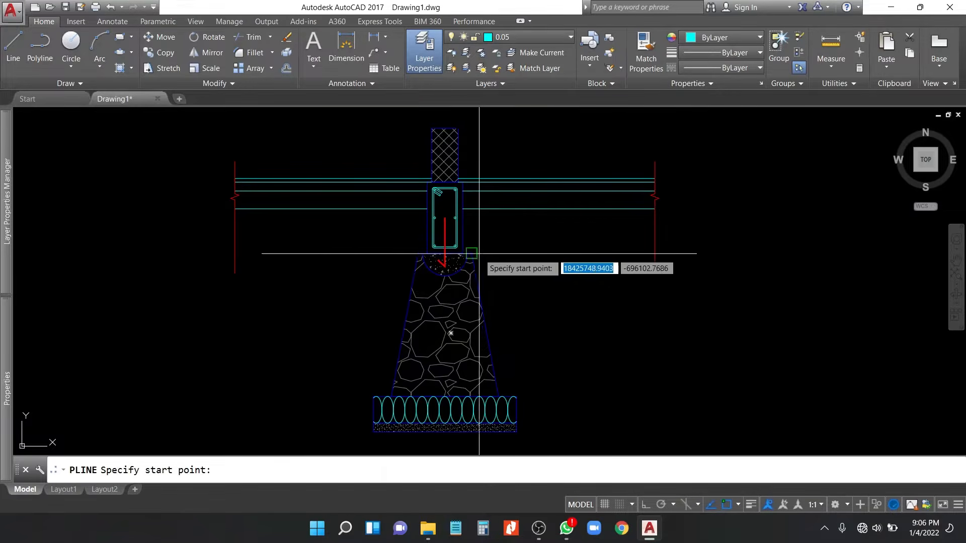
left_click(656, 253)
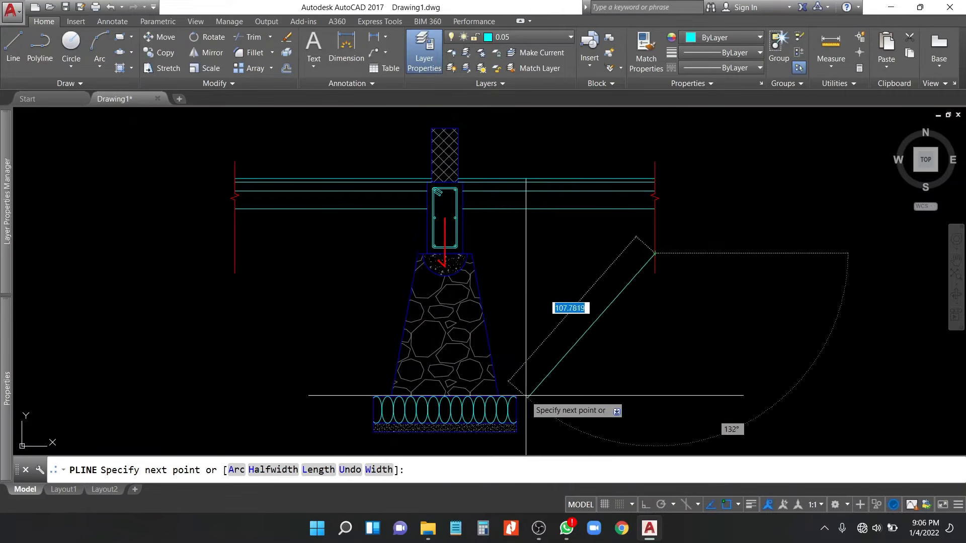
left_click(517, 254)
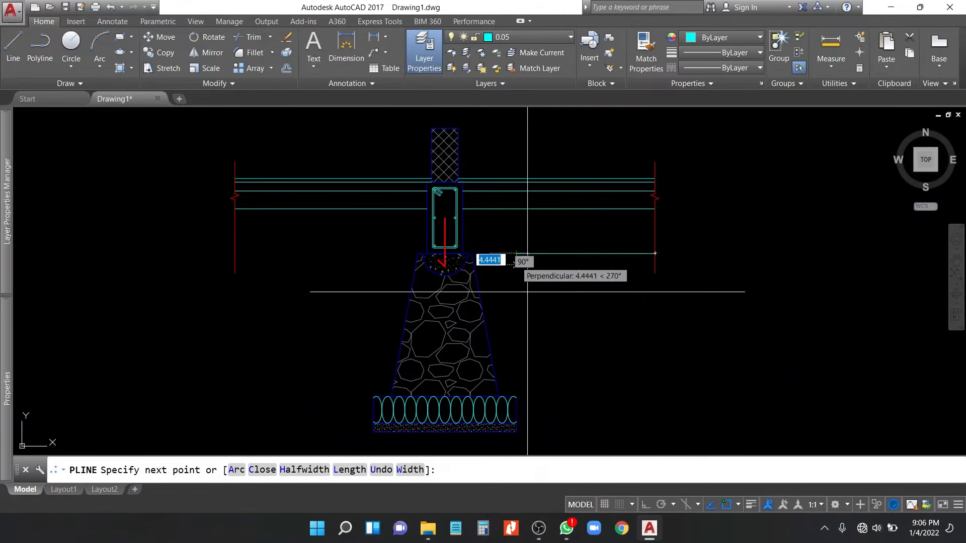
key("F8")
left_click(517, 432)
left_click(374, 432)
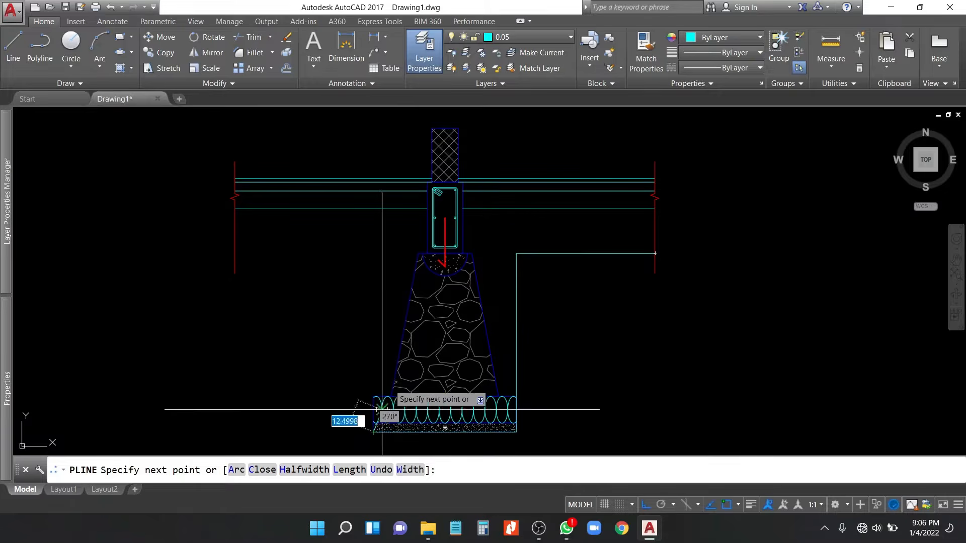
left_click(373, 253)
left_click(235, 253)
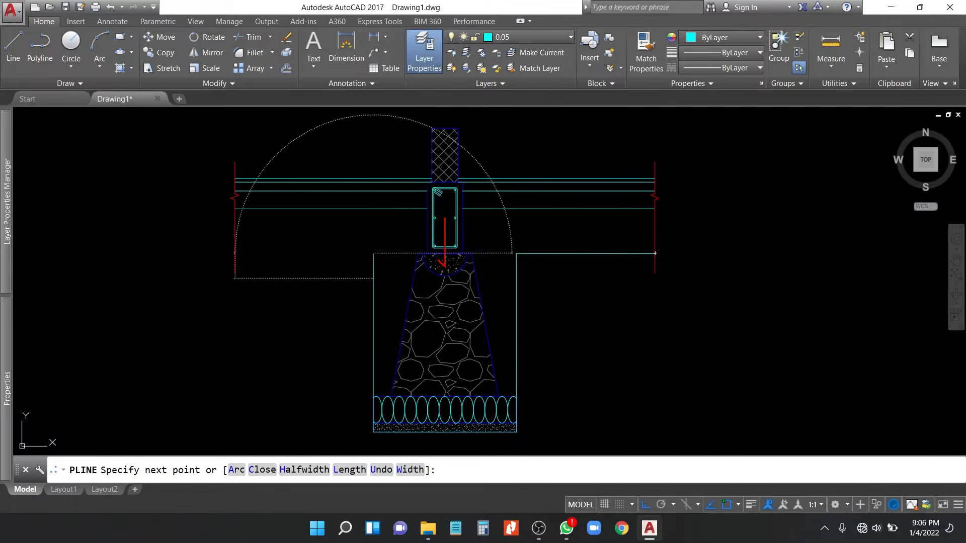
key("Return")
Step: Change the stepped outline's colour to green and assign it to layer 0.20
middle_click_drag(542, 349, 503, 312)
left_click(477, 289)
left_click(720, 37)
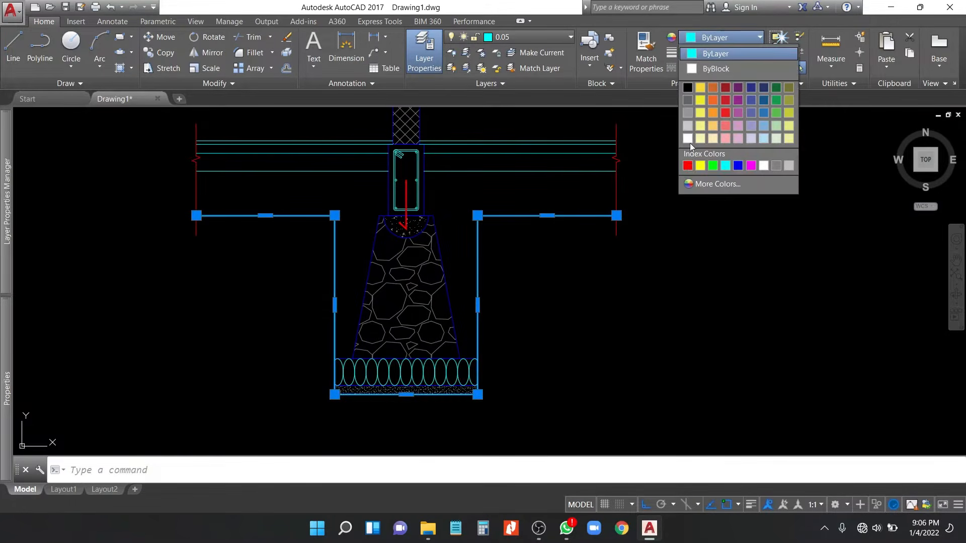
left_click(701, 41)
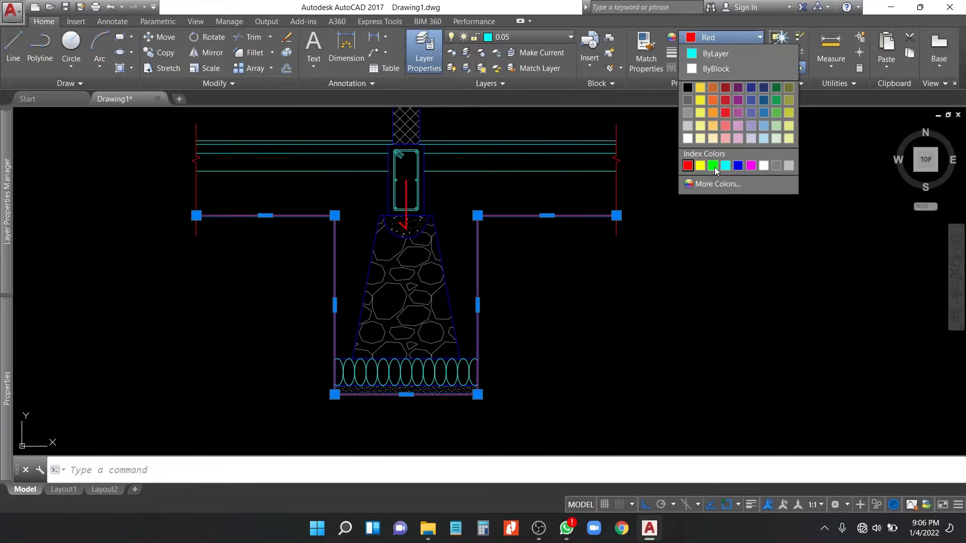
left_click(715, 167)
left_click(503, 37)
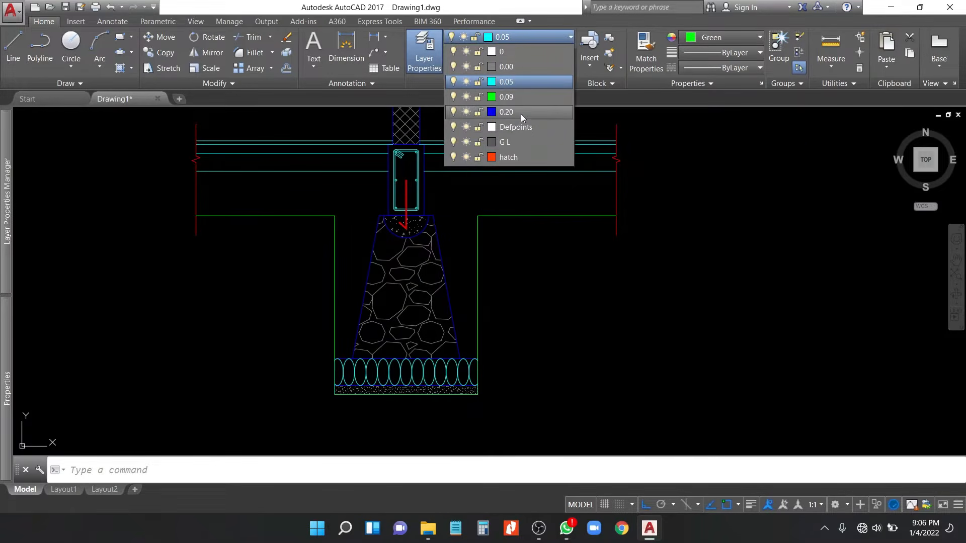
left_click(521, 111)
Step: Widen the green excavation outline by moving both of its vertical sides 10 units outward from the foundation
left_click(477, 304)
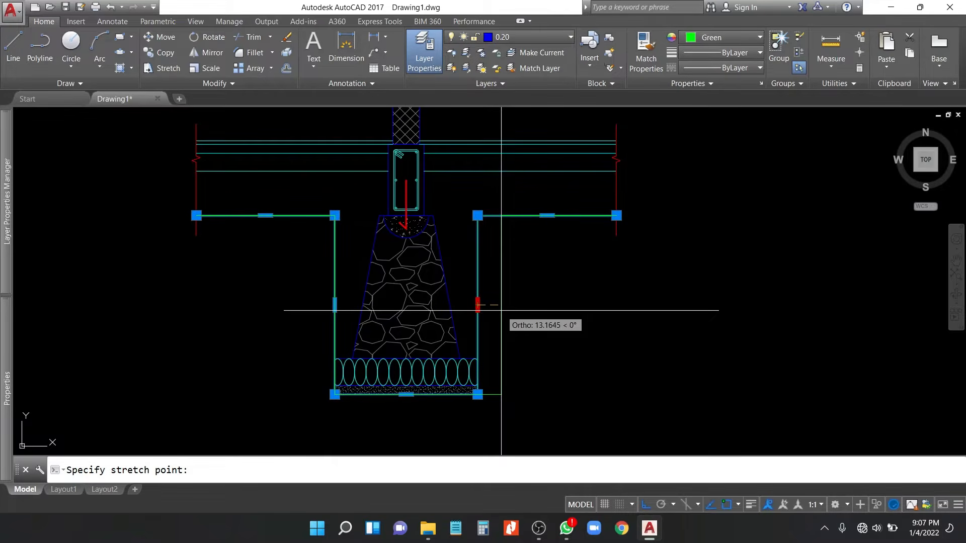
type("10")
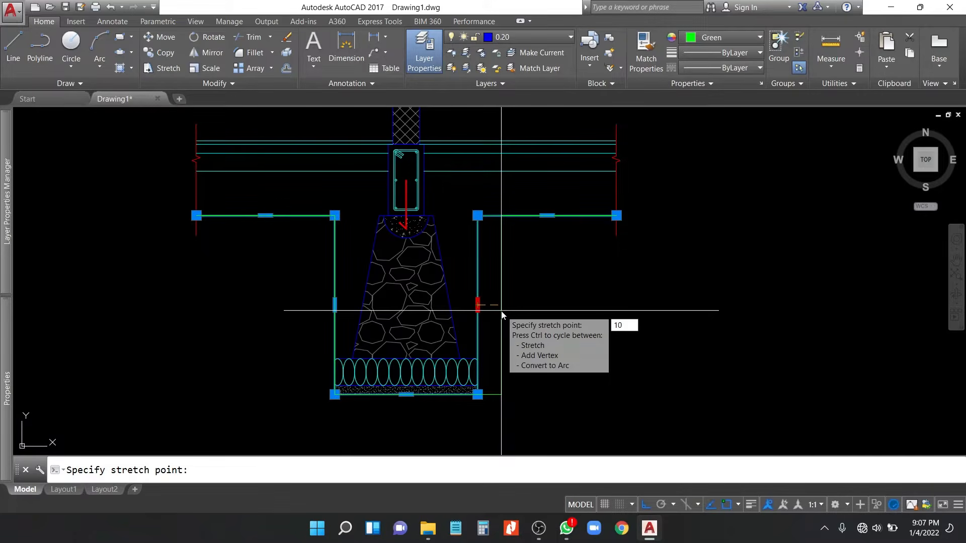
key("Return")
left_click(335, 305)
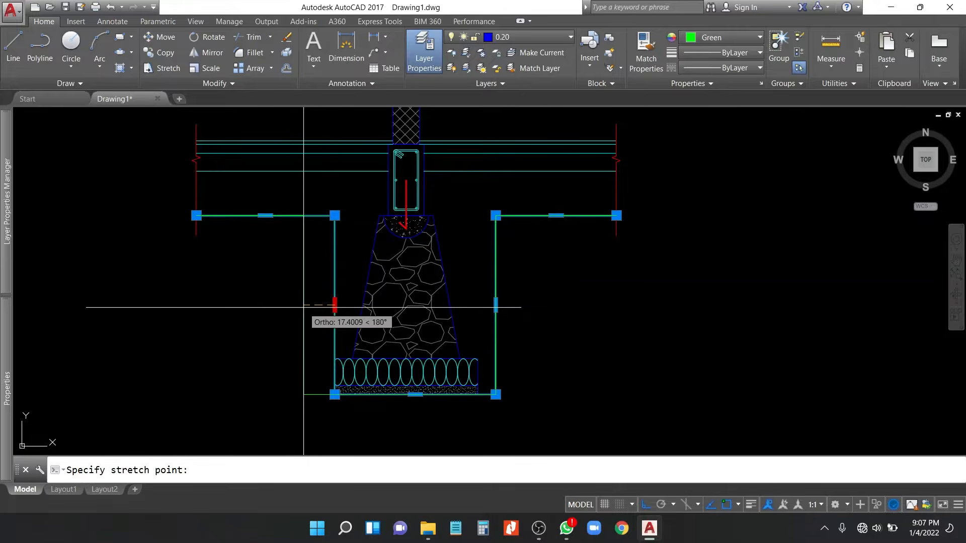
type("10")
key("Return")
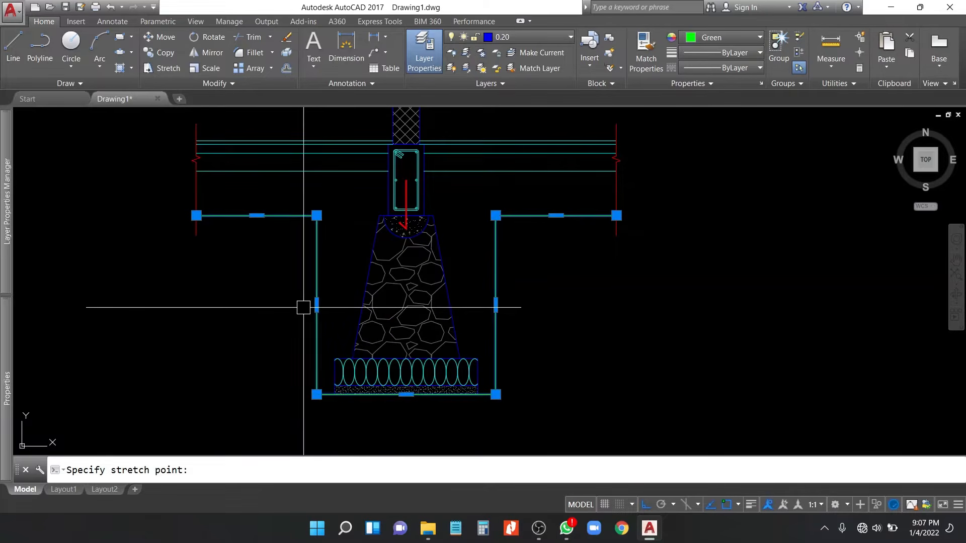
key("Escape")
Step: Stretch the excavation outline's upper right corner 15 units outward to slope the right side
left_click(517, 203)
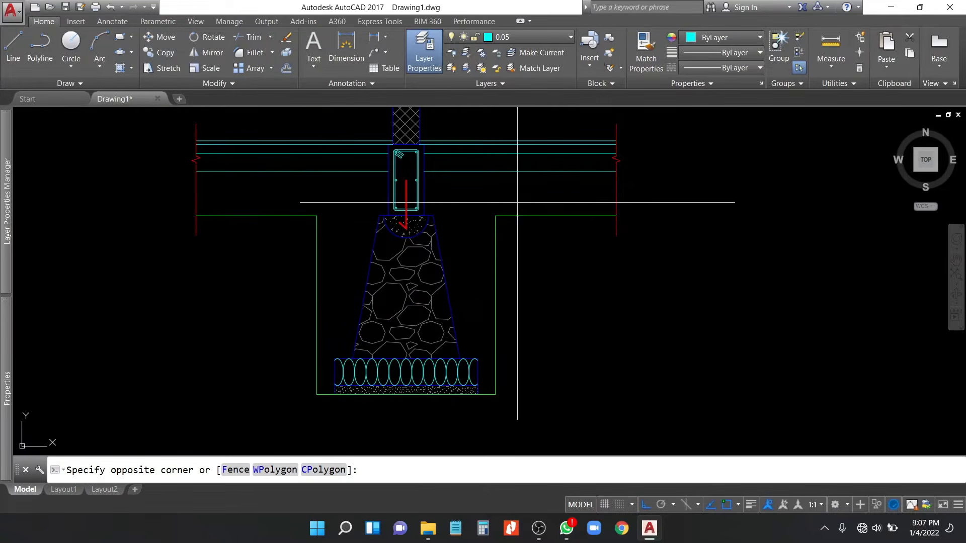
left_click(478, 237)
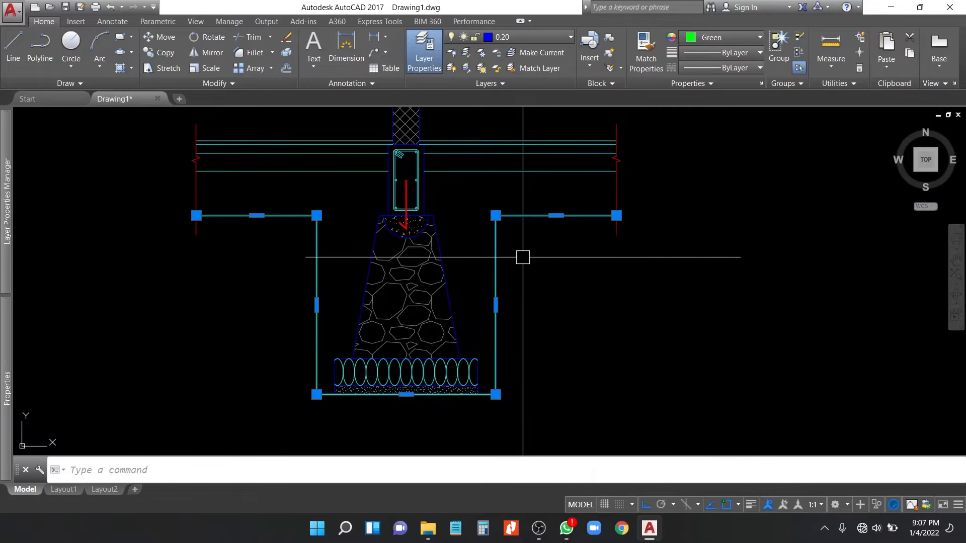
type("s")
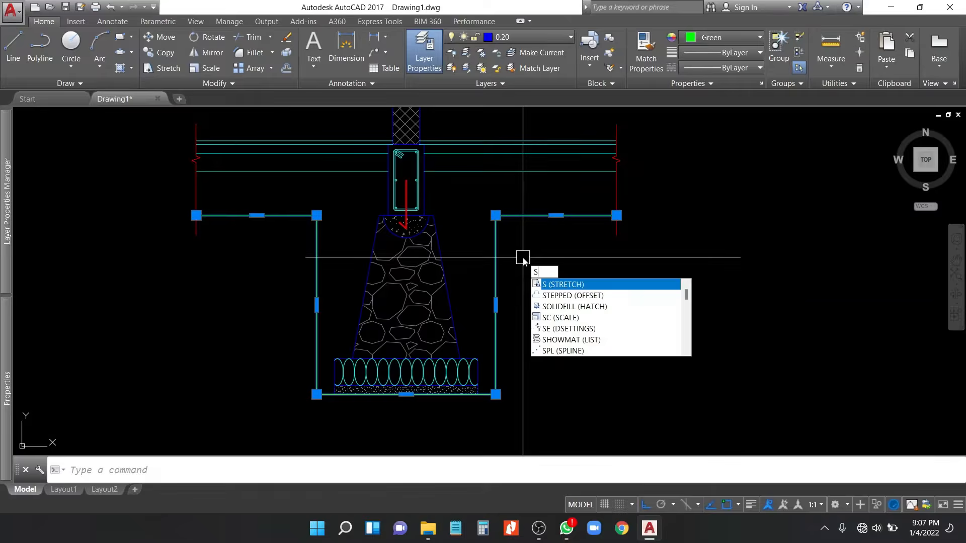
key("Return")
left_click(523, 258)
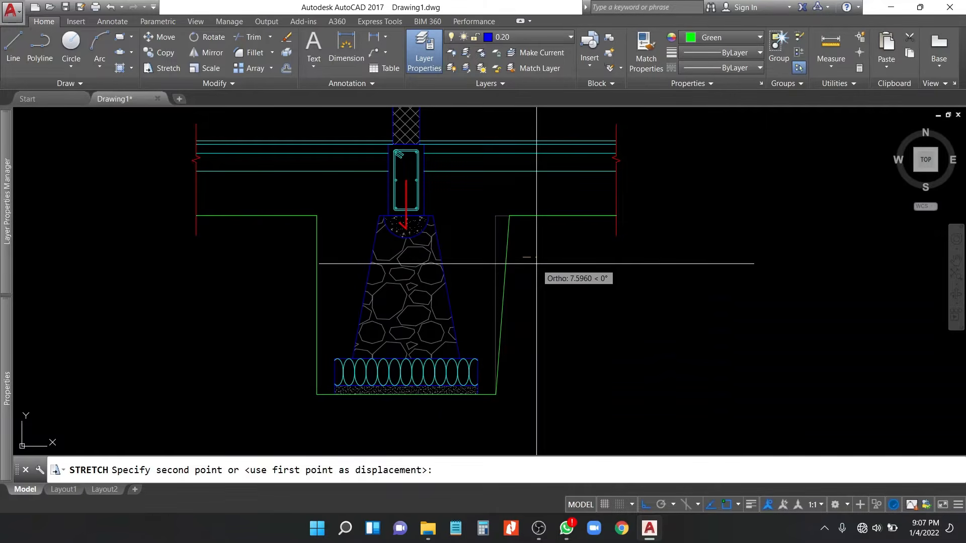
type("15")
key("Return")
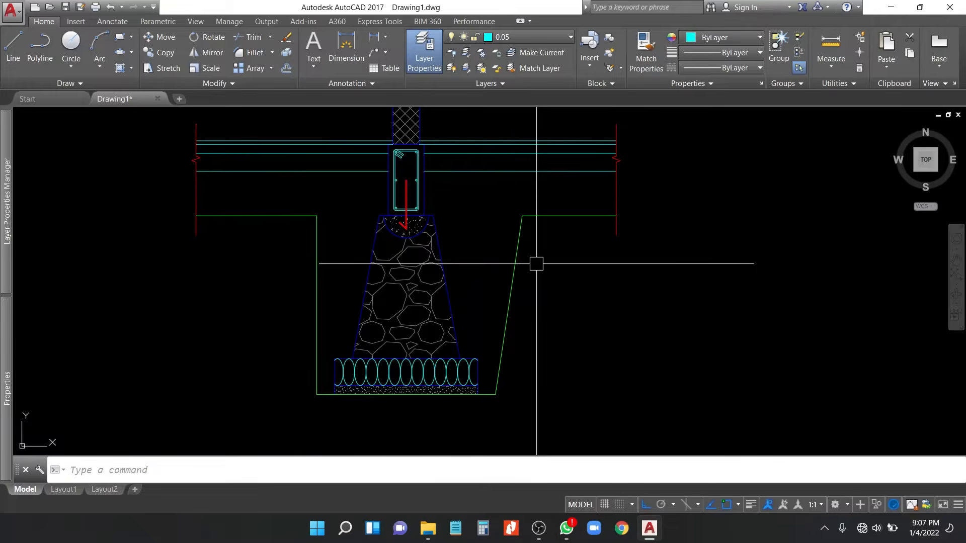
Step: Stretch the excavation outline's upper left corner 15 units outward to slope the left side
left_click(337, 205)
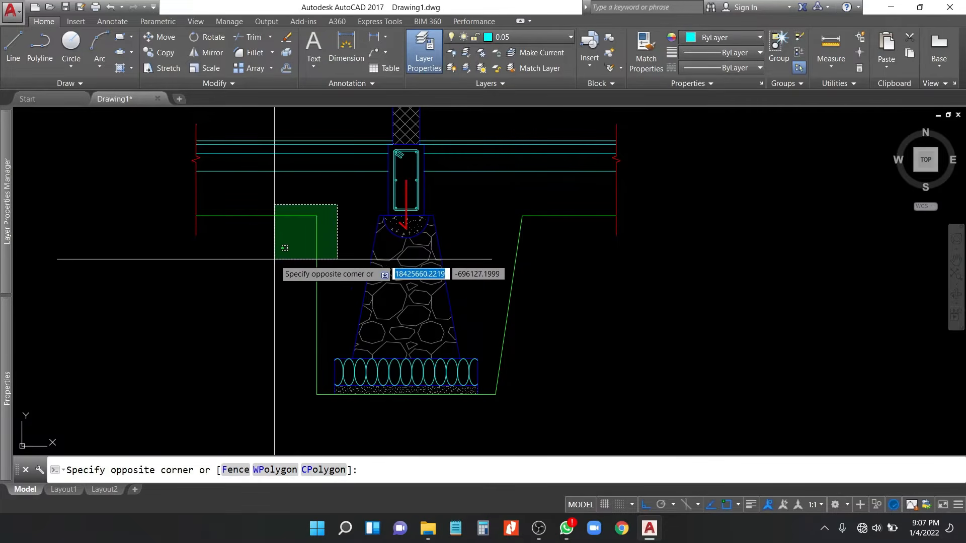
left_click(283, 241)
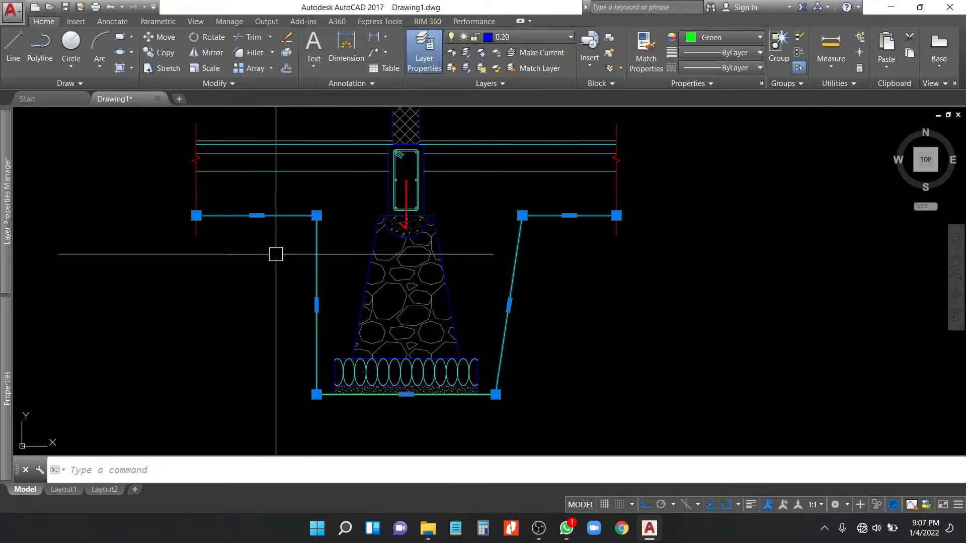
type("s")
key("Return")
left_click(276, 254)
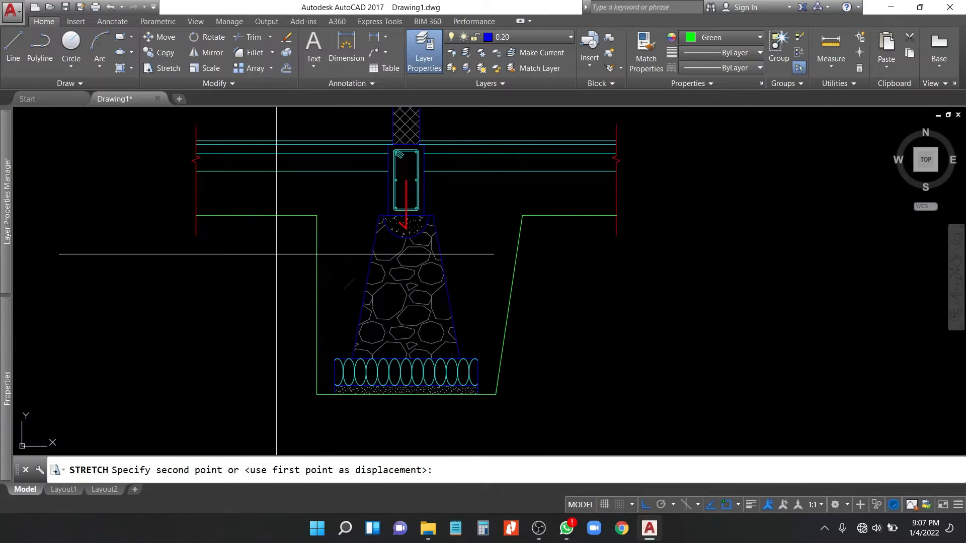
type("1")
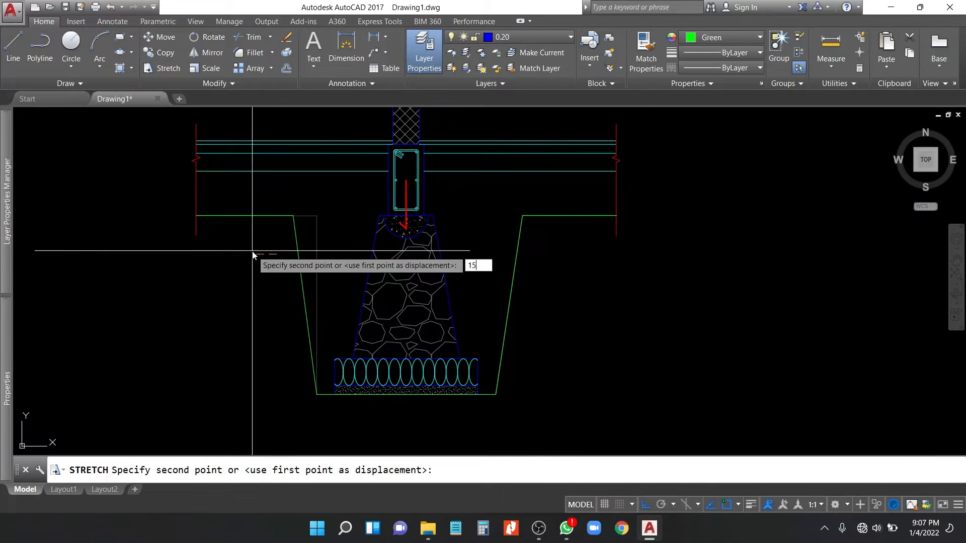
type("5")
key("Return")
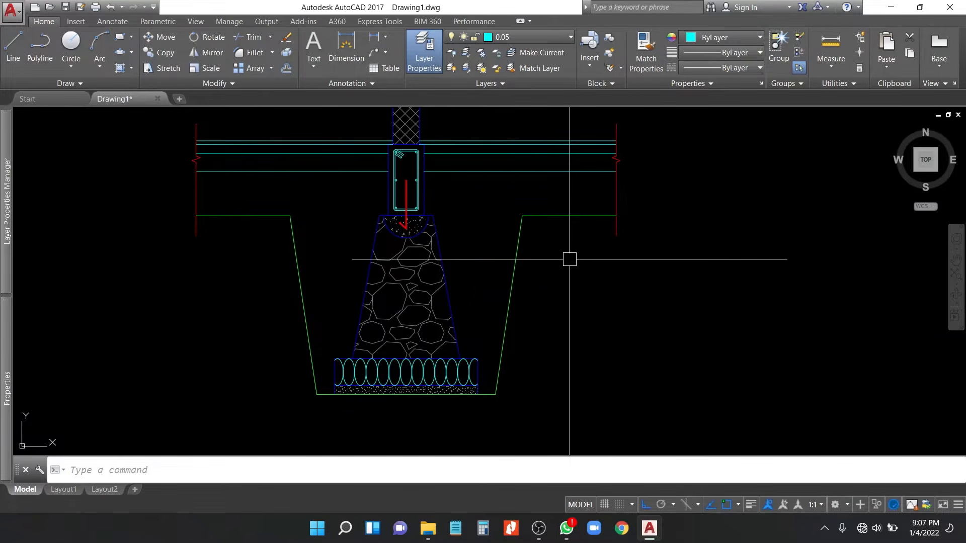
Step: Hatch the upper floor slab layer on both sides of the beam with the AR-CONC pattern
middle_click_drag(569, 243, 569, 259)
middle_click_drag(480, 168, 542, 193)
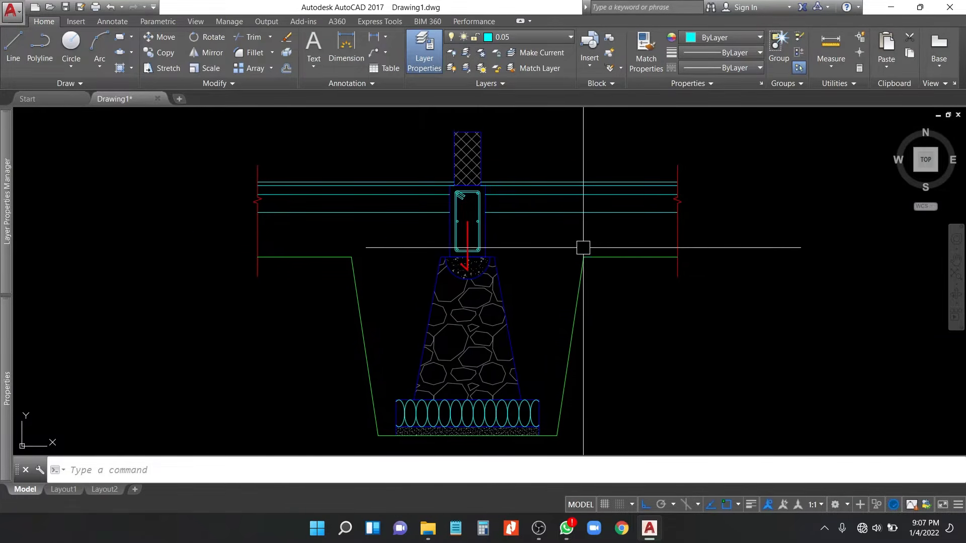
type("H")
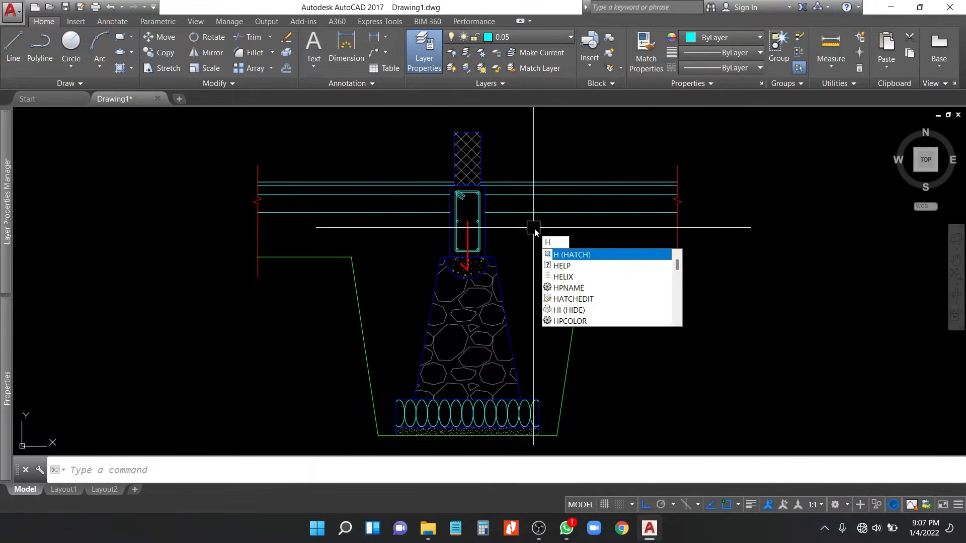
key("Escape")
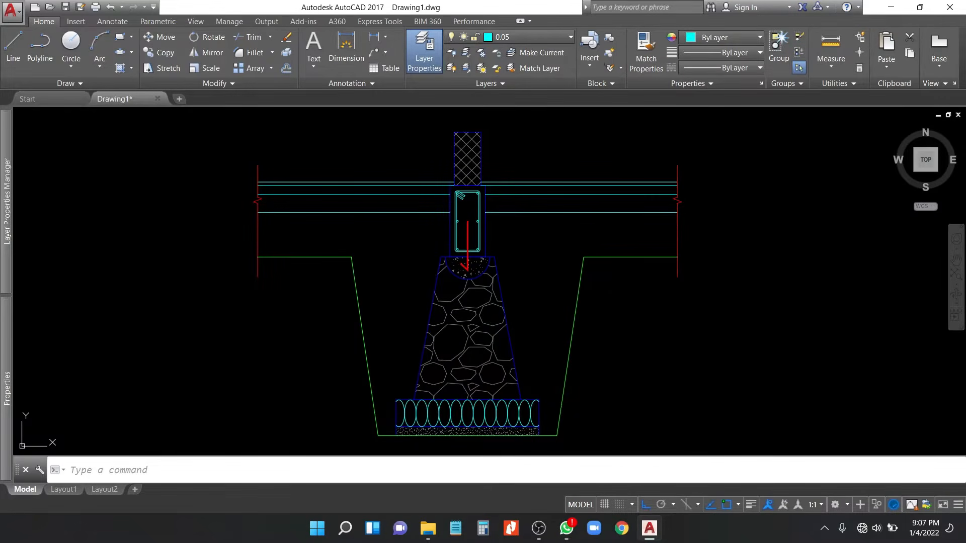
type("h")
key("Return")
scroll(493, 196, "up", 6)
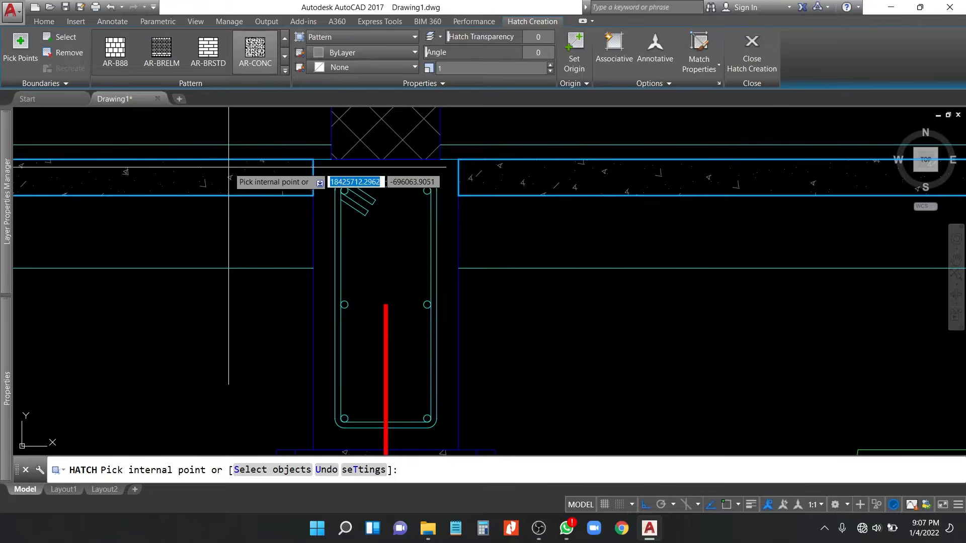
left_click(584, 65)
key("Escape")
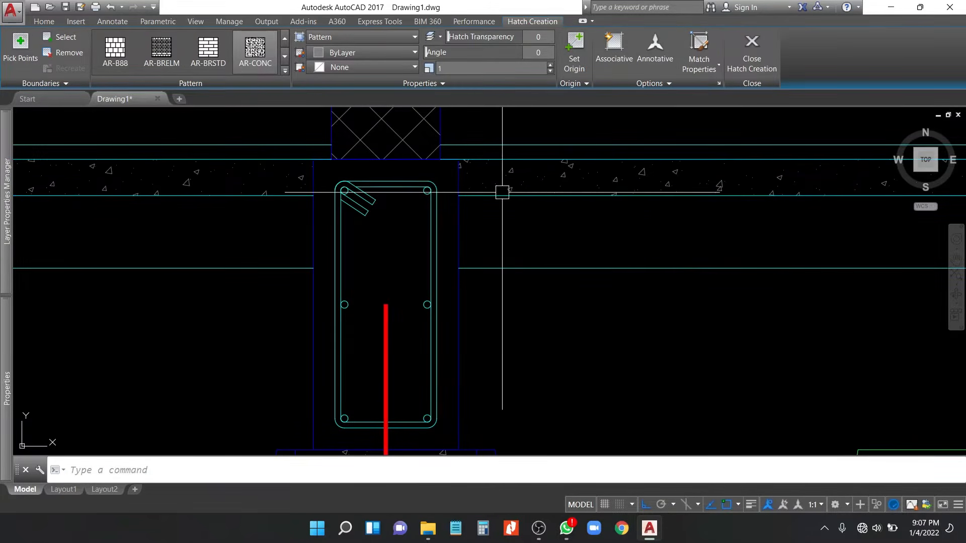
Step: Hatch the floor layer directly below the concrete slab on both sides of the beam with the AR-SAND pattern
scroll(501, 209, "down", 1)
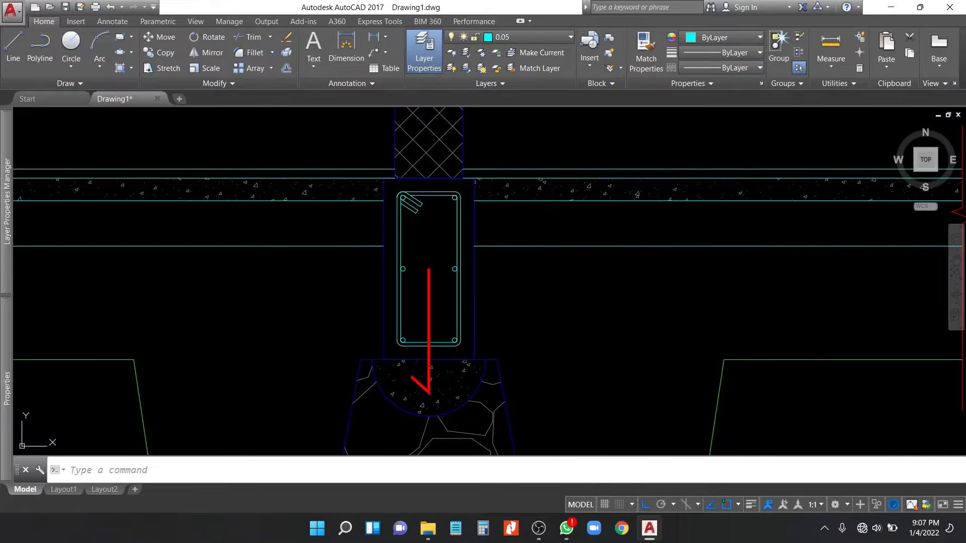
key("space")
left_click(334, 220)
left_click(540, 228)
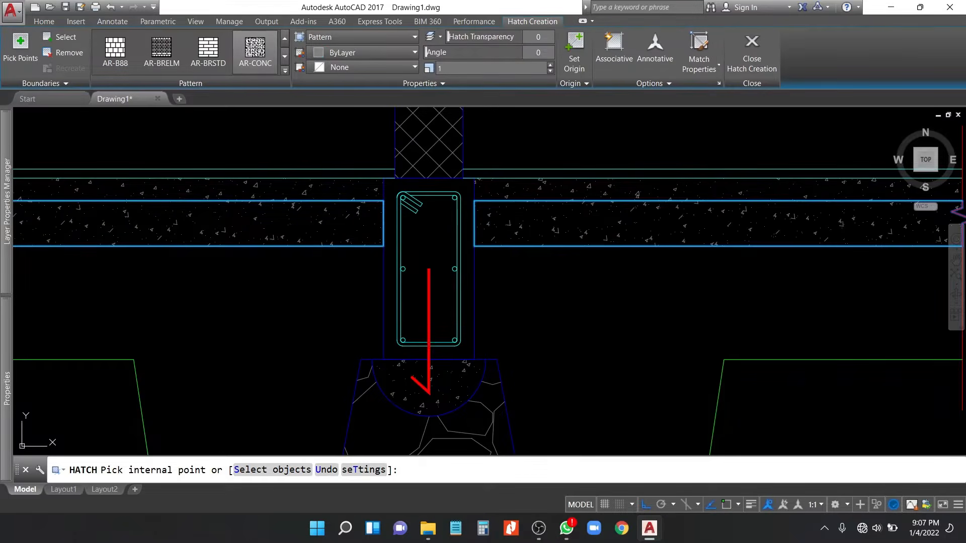
left_click(284, 71)
scroll(151, 125, "down", 1)
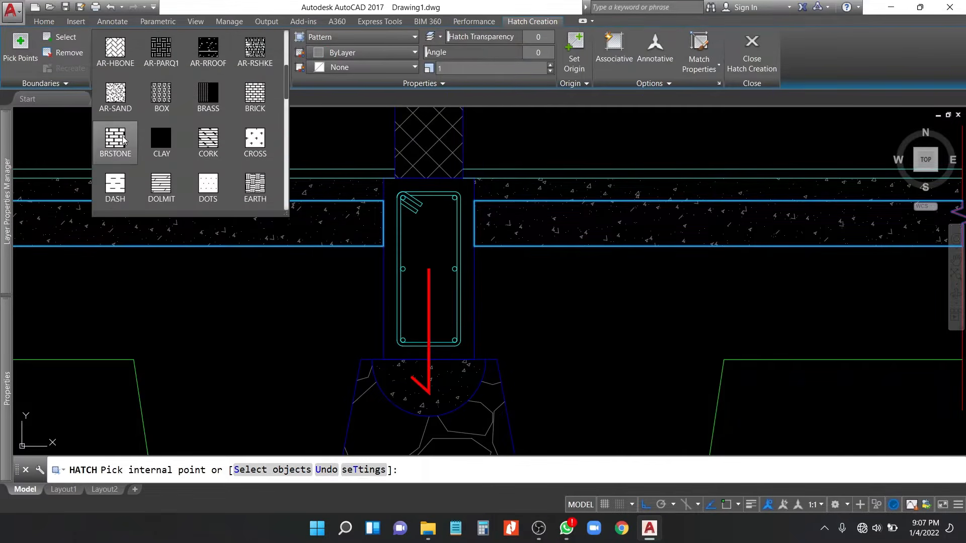
left_click(114, 111)
scroll(603, 157, "down", 4)
key("Return")
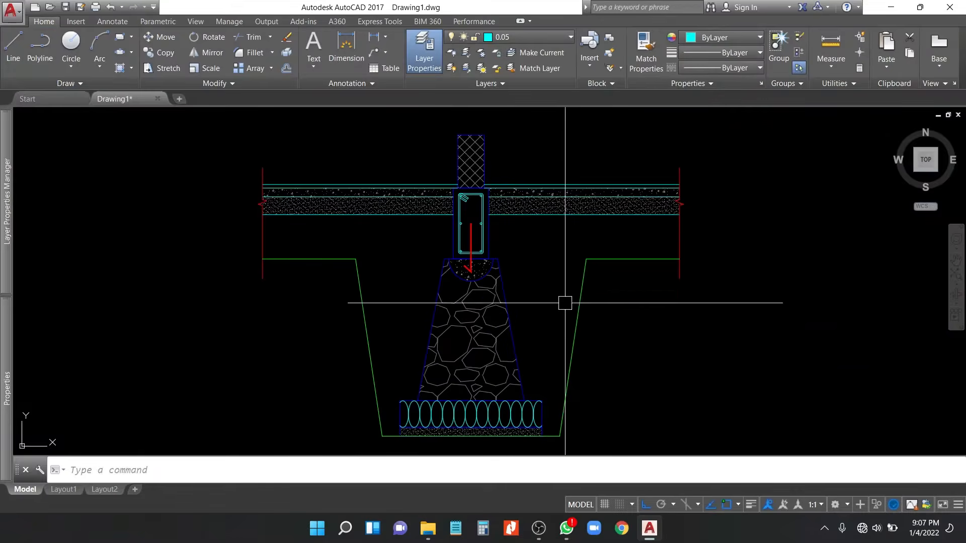
Step: Hatch the fill between the floor layers, foundation and excavation outline with the LINE pattern at scale 33 and angle 90
key("Return")
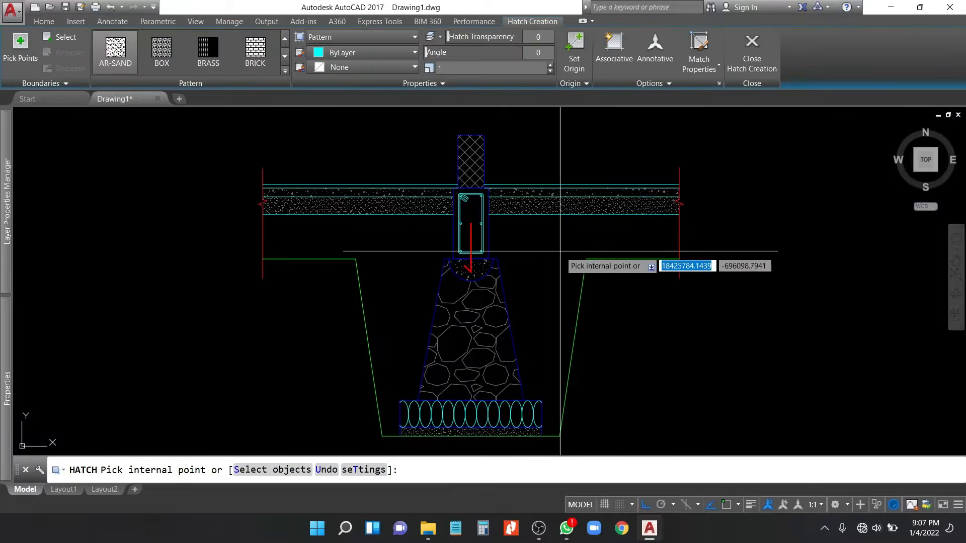
left_click(559, 252)
left_click(408, 261)
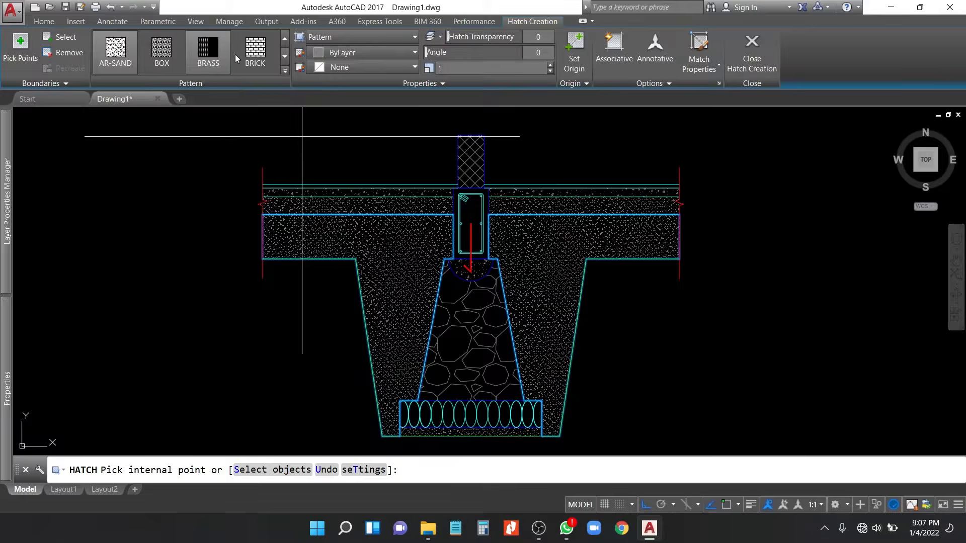
left_click(285, 72)
scroll(257, 50, "down", 6)
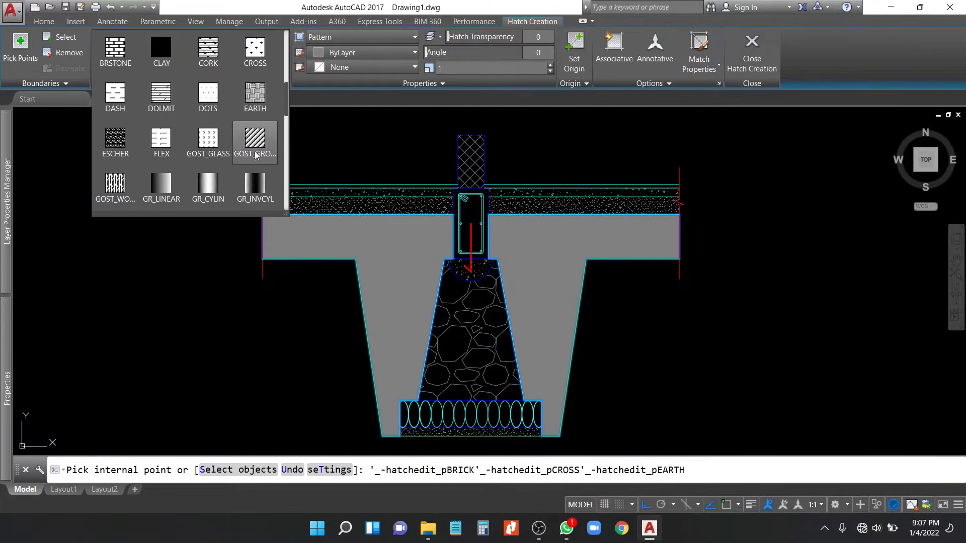
scroll(162, 50, "up", 5)
scroll(256, 86, "down", 12)
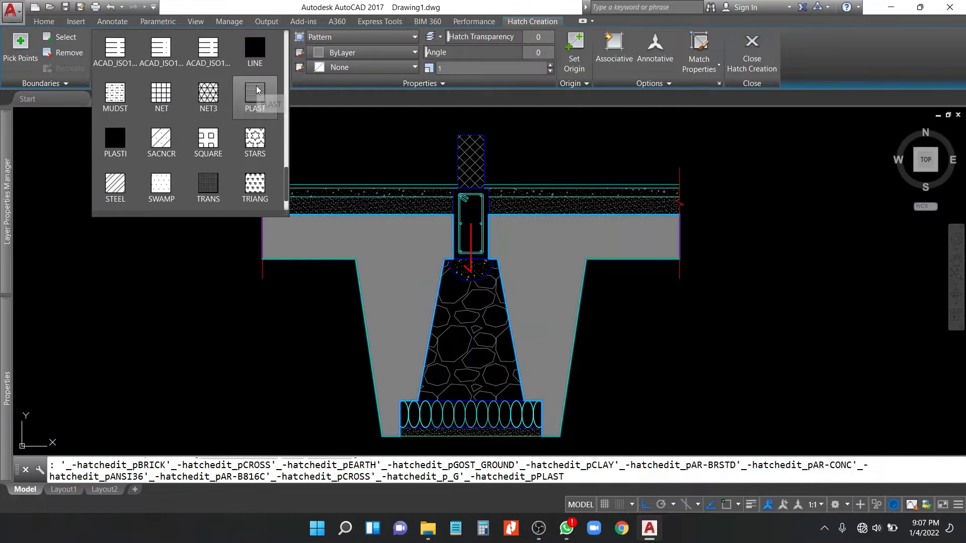
left_click(255, 48)
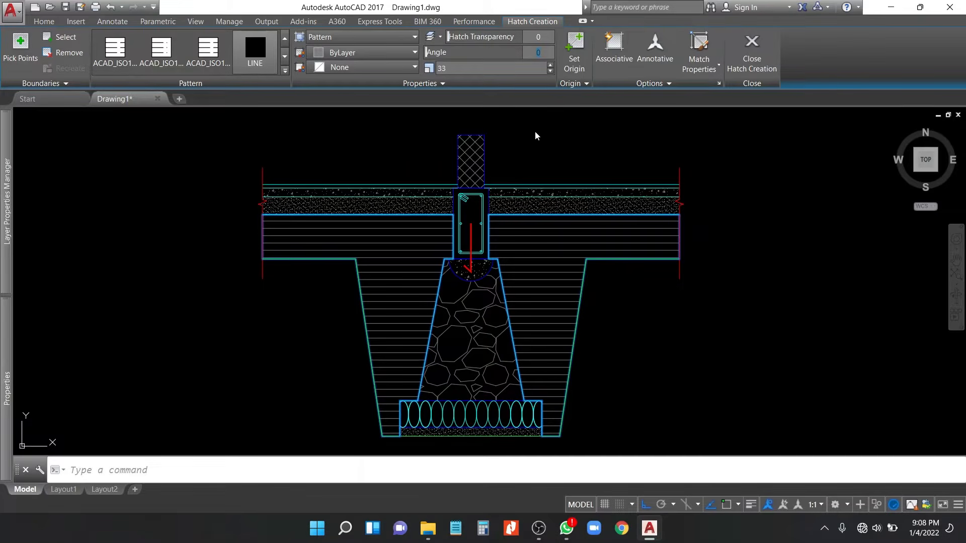
type("90")
key("Return")
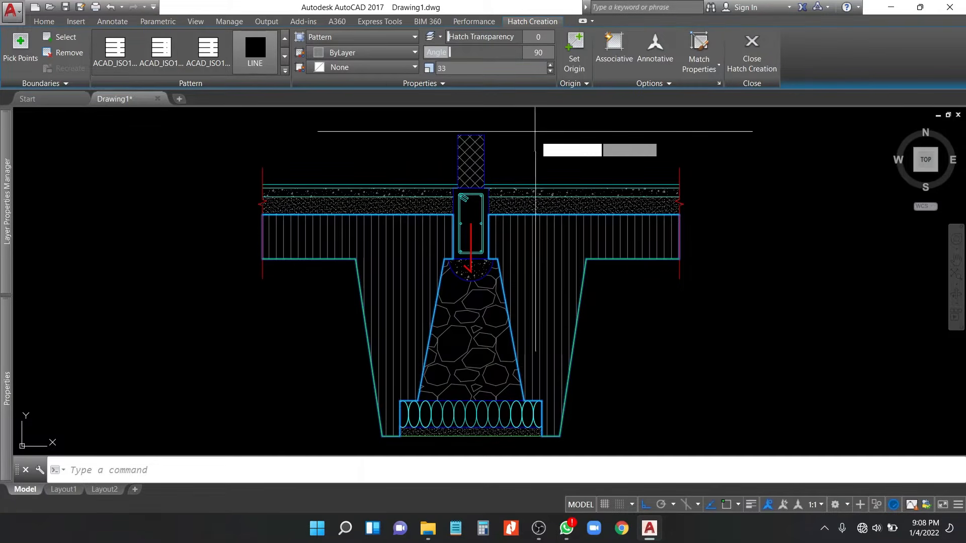
key("Return")
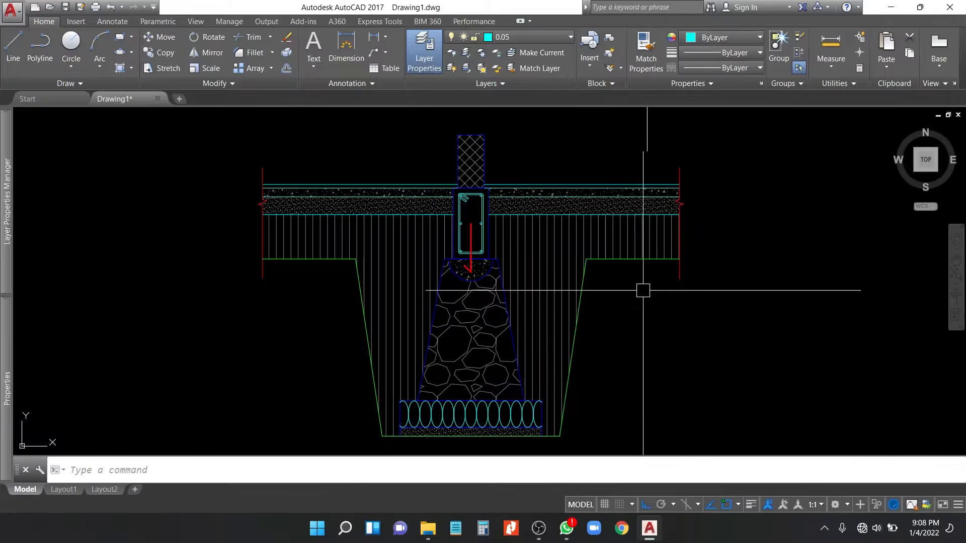
Step: Offset the green excavation outline 10 units outward
scroll(641, 281, "up", 2)
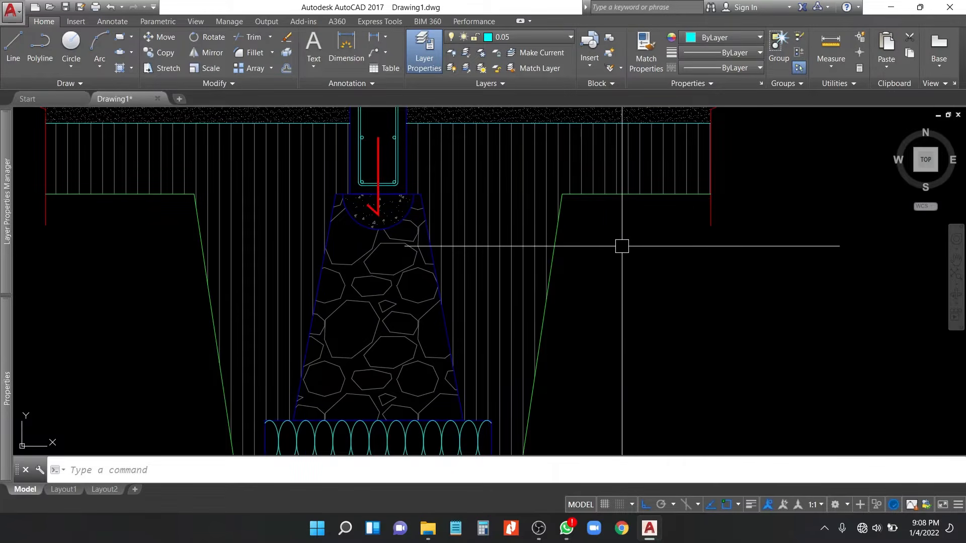
type("o")
key("Return")
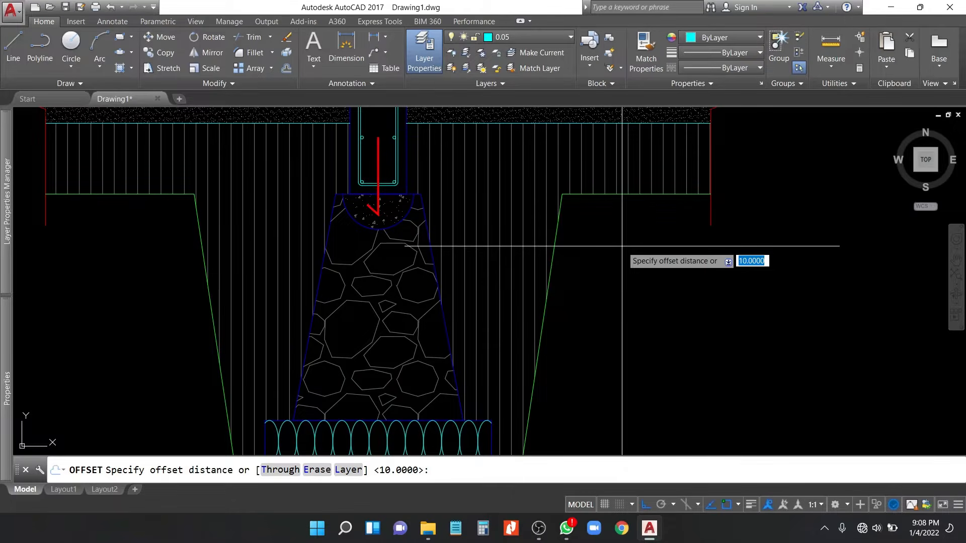
key("Return")
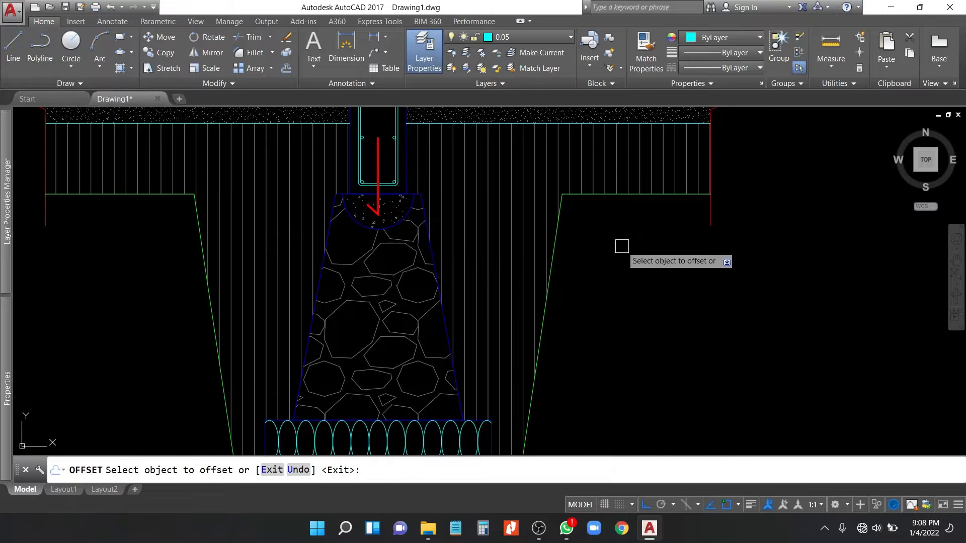
left_click(684, 196)
left_click(661, 248)
key("Return")
middle_click_drag(697, 260, 733, 200)
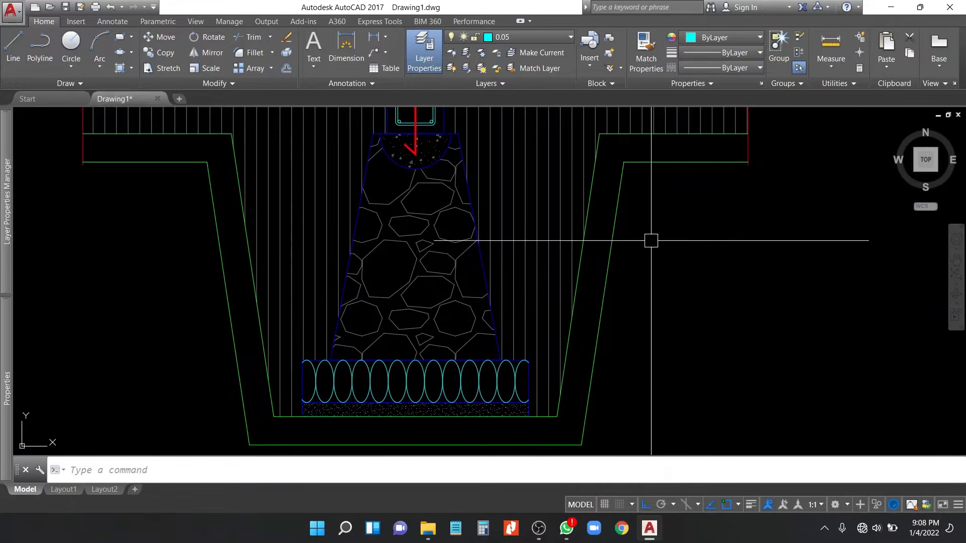
Step: Hatch the strip between the green excavation outline and its outer offset with the HOUND pattern in orange 248,153,30
type("hh")
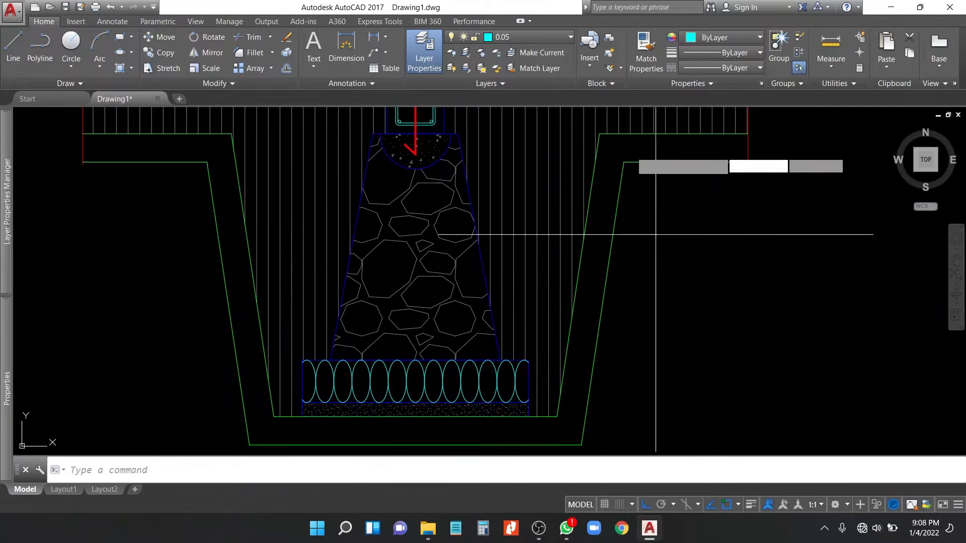
key("Return")
left_click(285, 71)
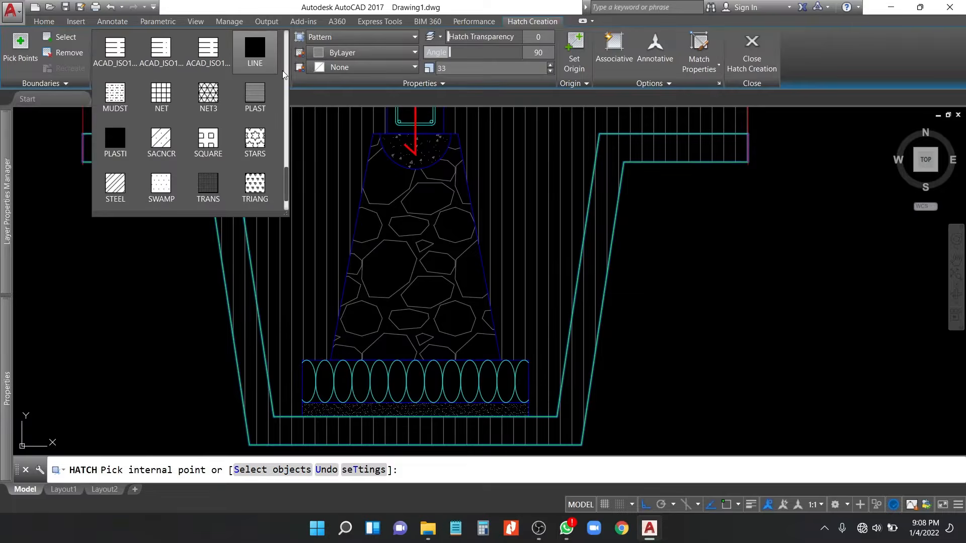
left_click(255, 98)
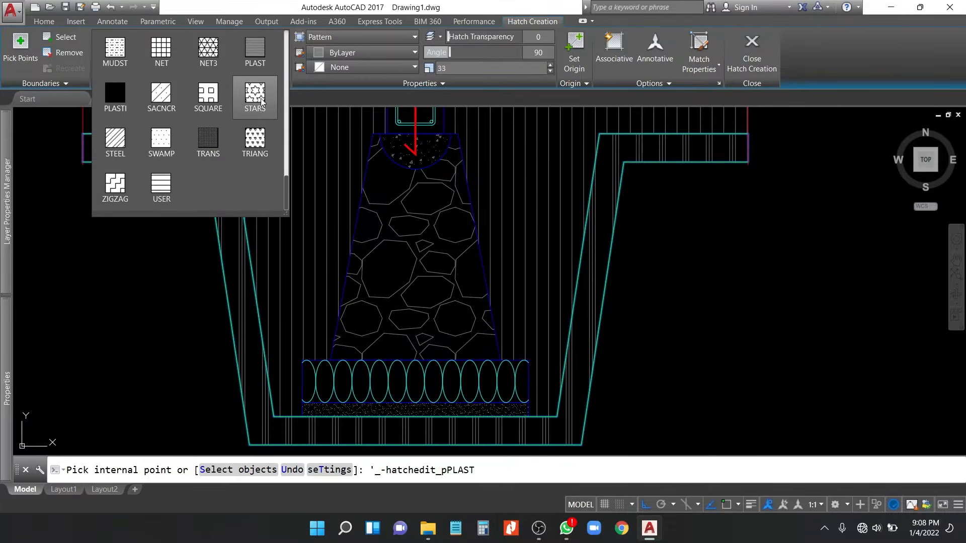
left_click(262, 109)
scroll(243, 176, "up", 6)
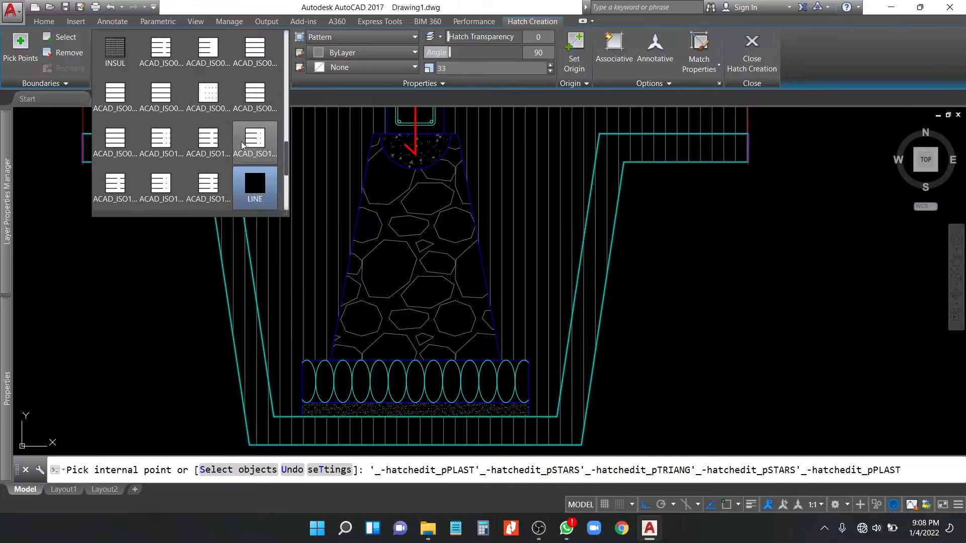
left_click(254, 97)
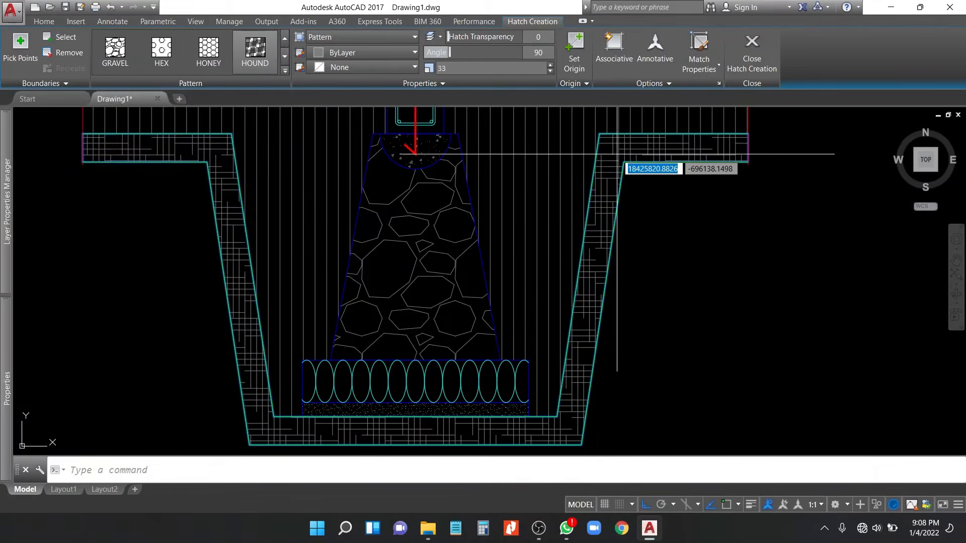
left_click(116, 50)
left_click(51, 21)
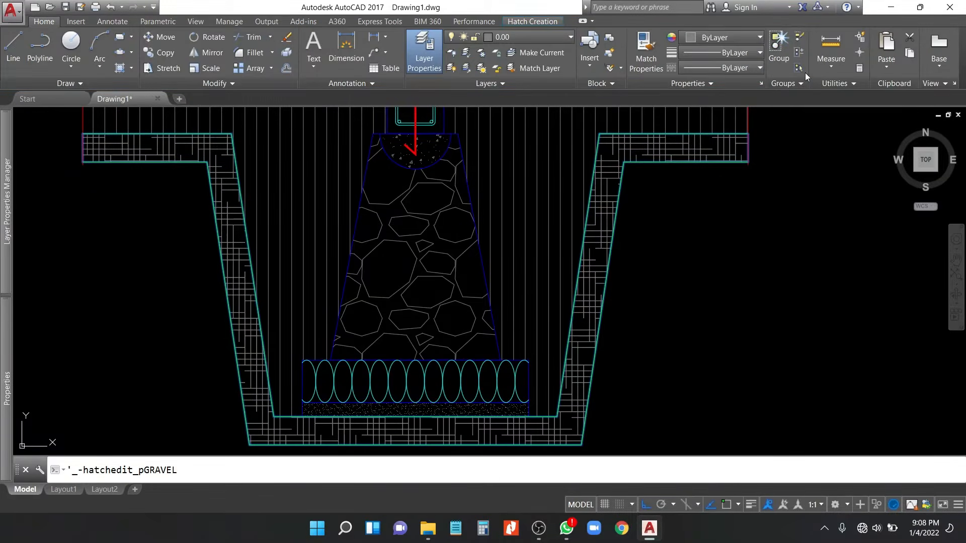
left_click(710, 38)
left_click(711, 113)
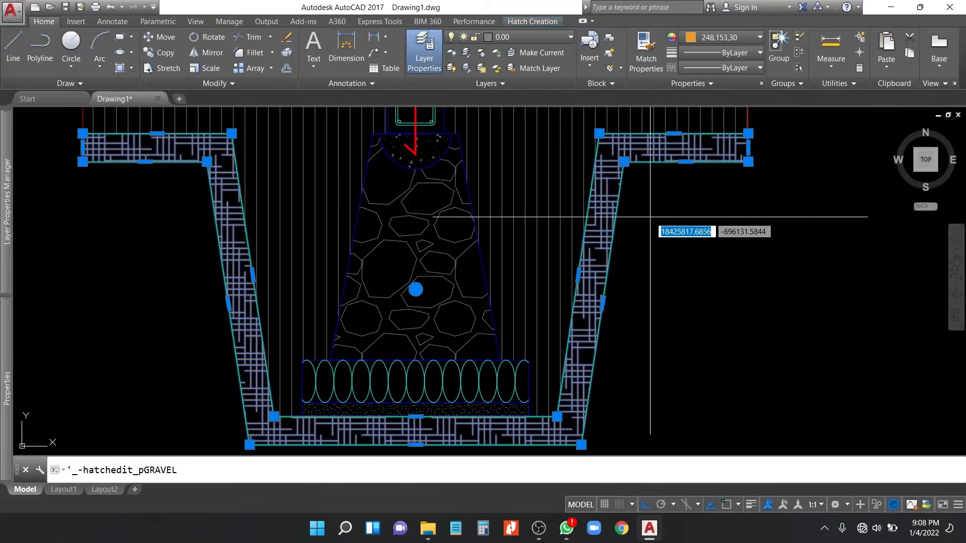
key("Escape")
Step: Delete the outer offset line that bounds the orange ground hatch
left_click(662, 168)
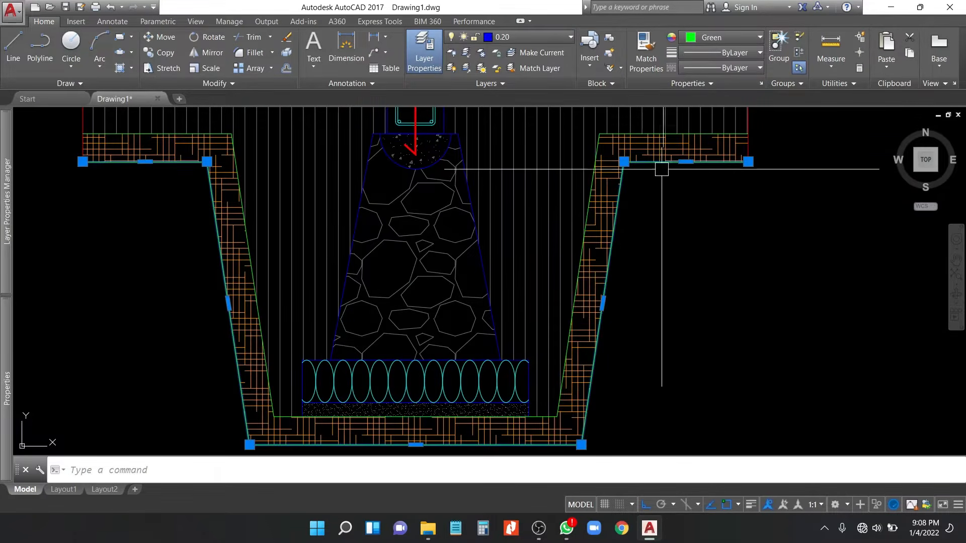
key("Delete")
middle_click_drag(662, 134, 668, 150)
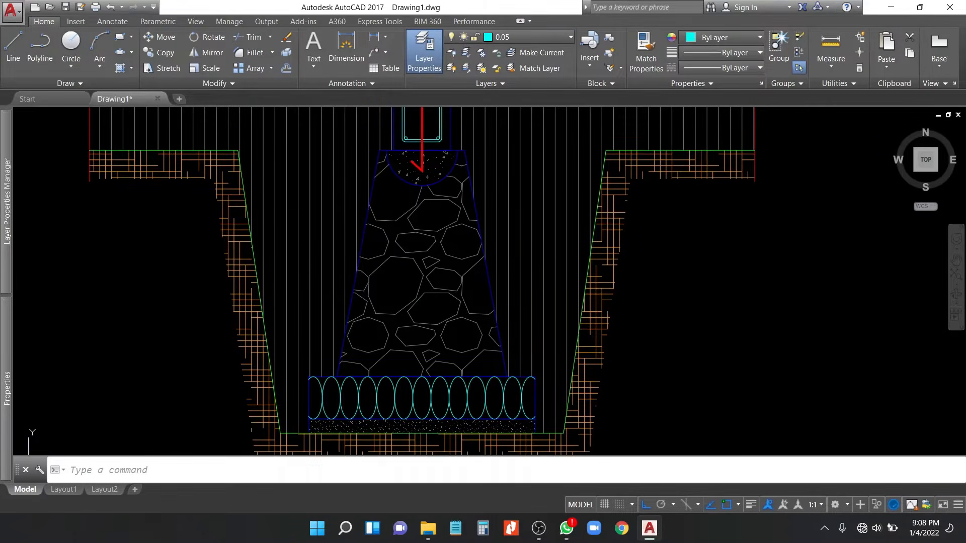
key("ctrl+z")
Step: Set the global width of the green excavation outline polyline to 1
mouse_move(7, 383)
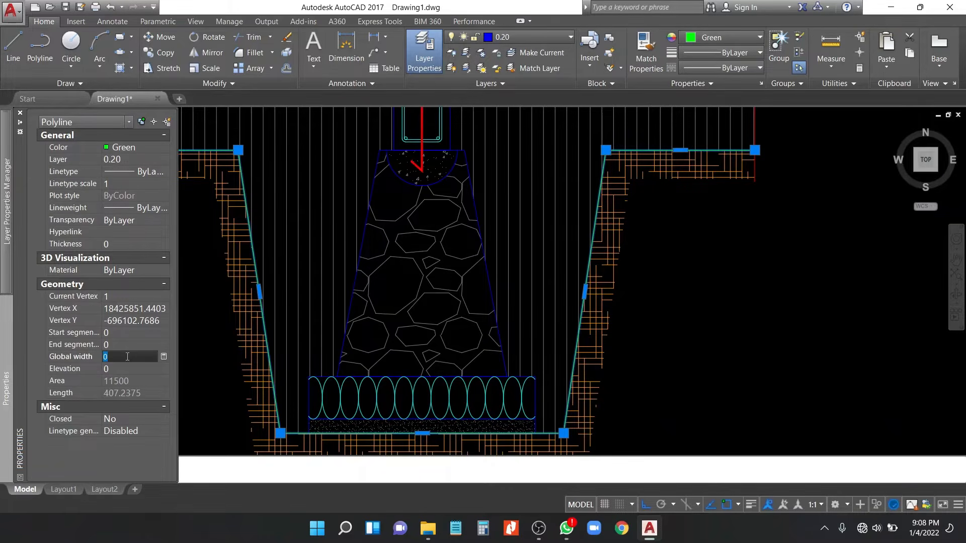
type("1")
key("Return")
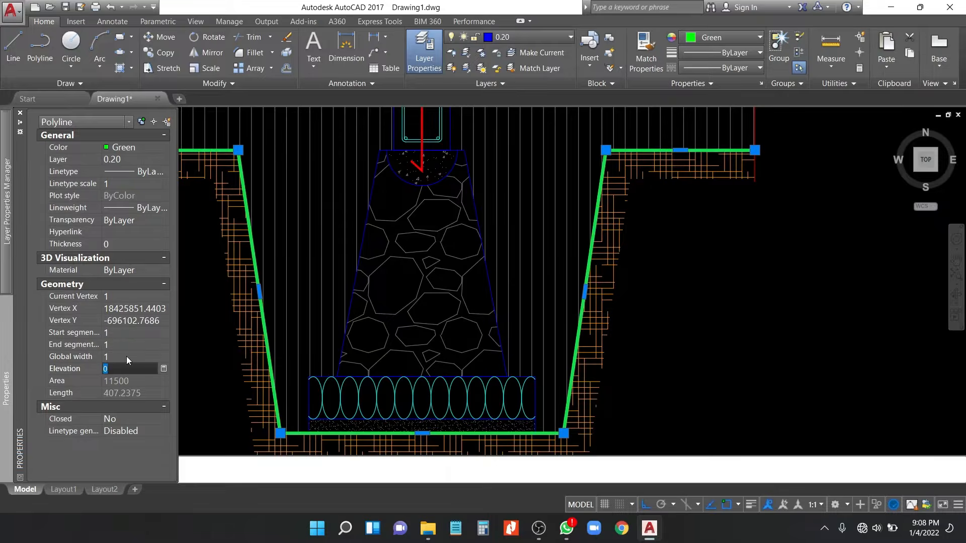
key("Escape")
scroll(539, 326, "down", 2)
mouse_move(630, 352)
middle_mouse_down()
mouse_move(696, 361)
mouse_move(700, 381)
middle_mouse_up()
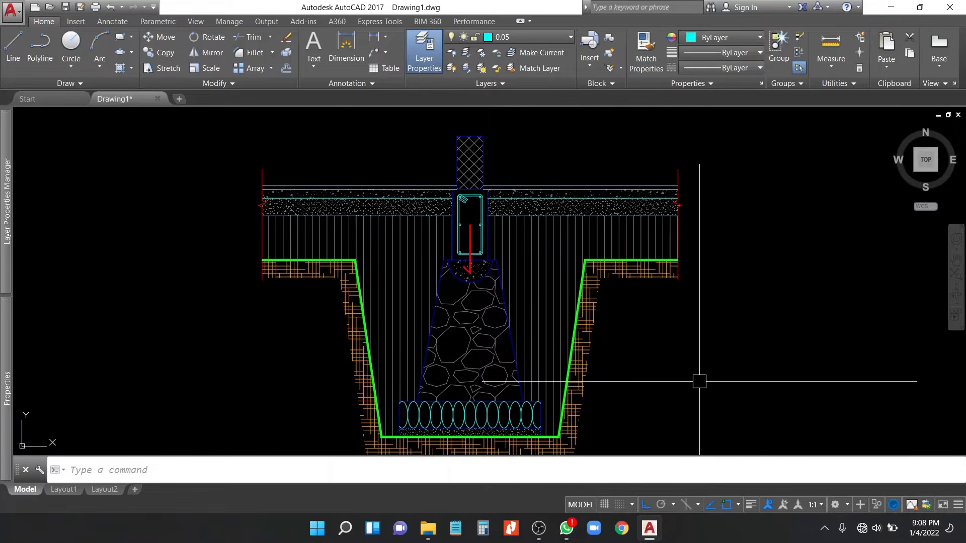
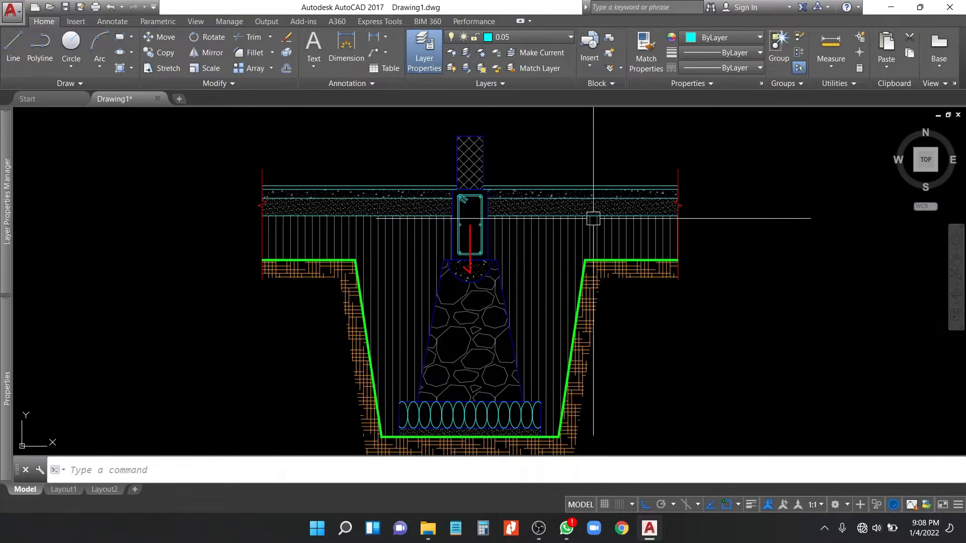
Step: Draw a 15 by 30 rectangle in the empty space above the floor, beside the cross-hatched wall block
middle_click_drag(594, 219, 594, 221)
mouse_move(542, 163)
middle_mouse_down()
mouse_move(546, 197)
mouse_move(574, 233)
middle_mouse_up()
middle_click_drag(718, 296, 652, 272)
middle_click_drag(469, 185, 474, 280)
scroll(486, 229, "up", 1)
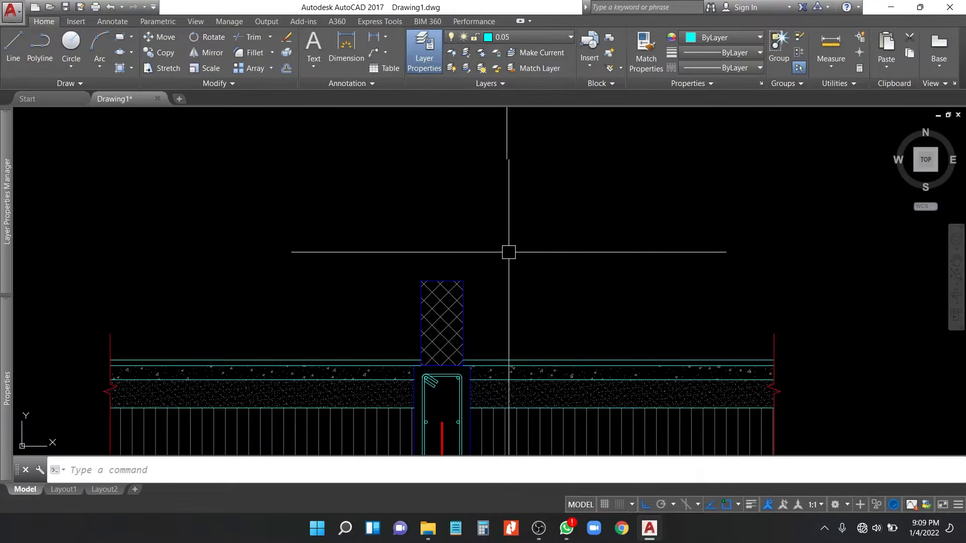
middle_click_drag(523, 245, 527, 222)
type("rec")
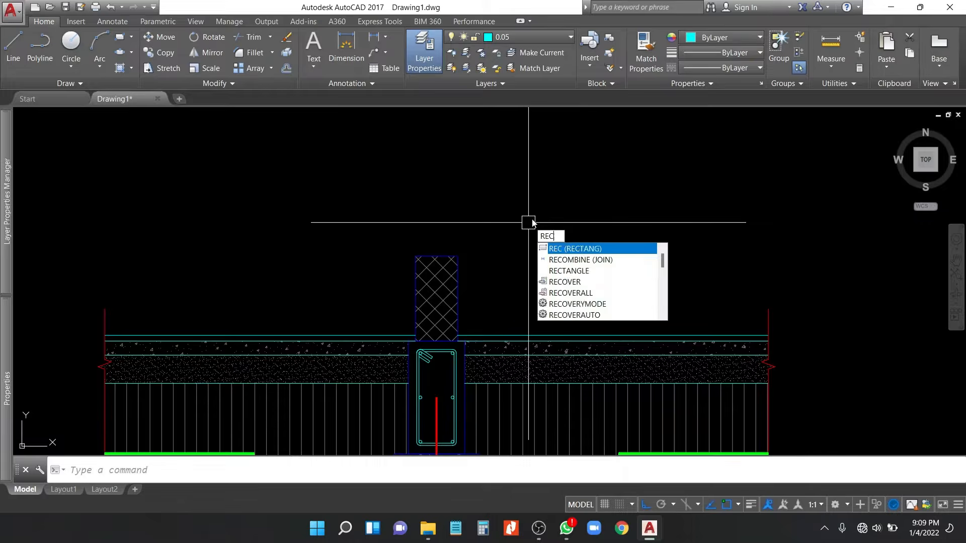
key("Return")
left_click(504, 170)
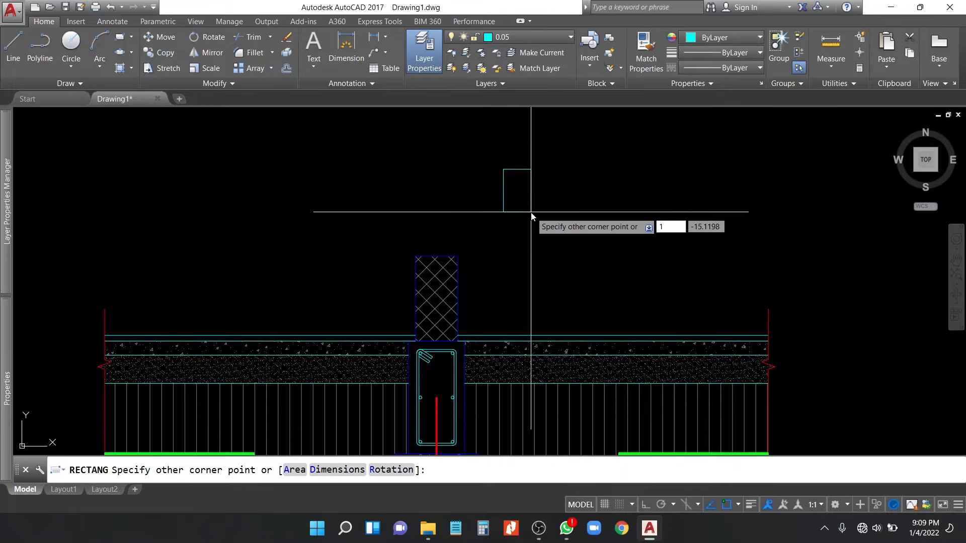
key("Tab")
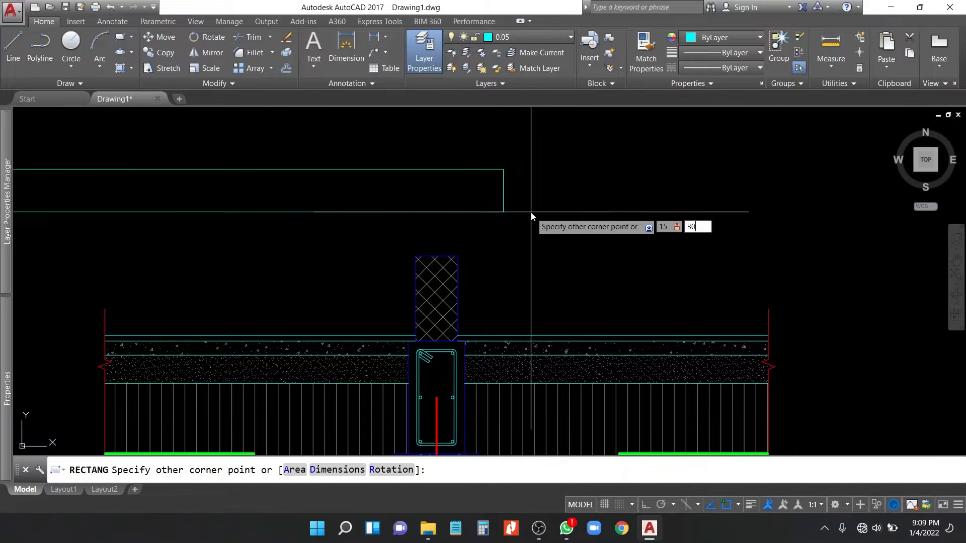
type("30")
key("Return")
left_click(531, 199)
Step: Put the new rectangle on layer 0.20 and make 0.20 the current layer
left_click(519, 151)
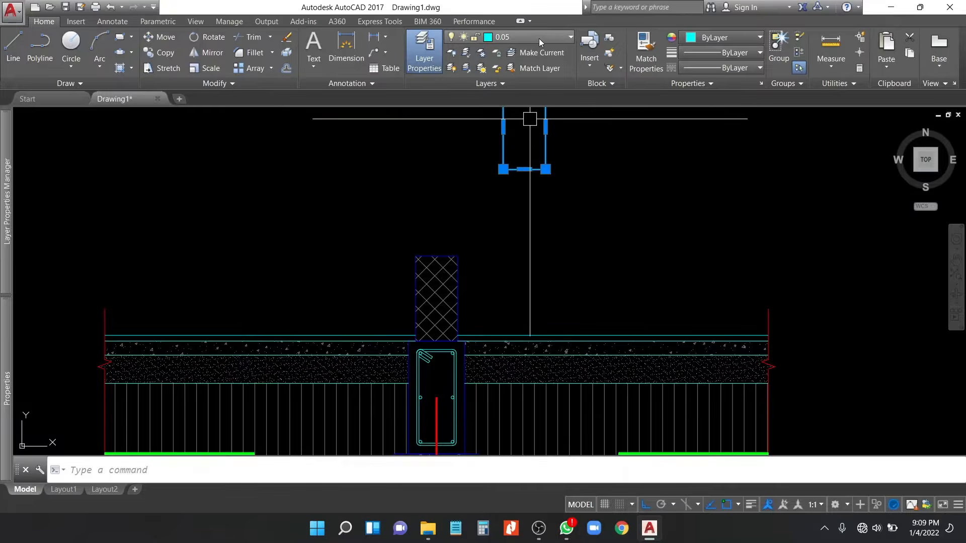
left_click(539, 38)
left_click(527, 67)
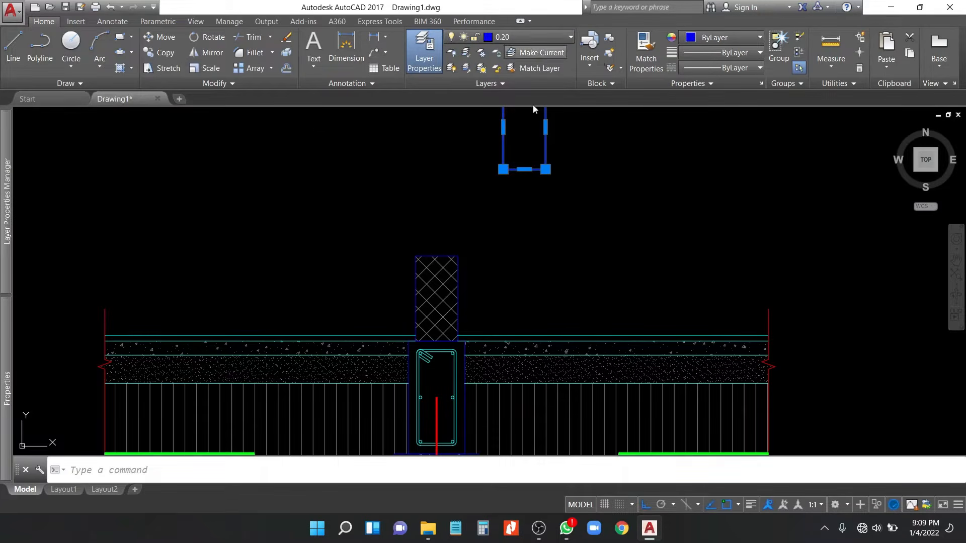
key("Escape")
left_click(550, 39)
left_click(519, 112)
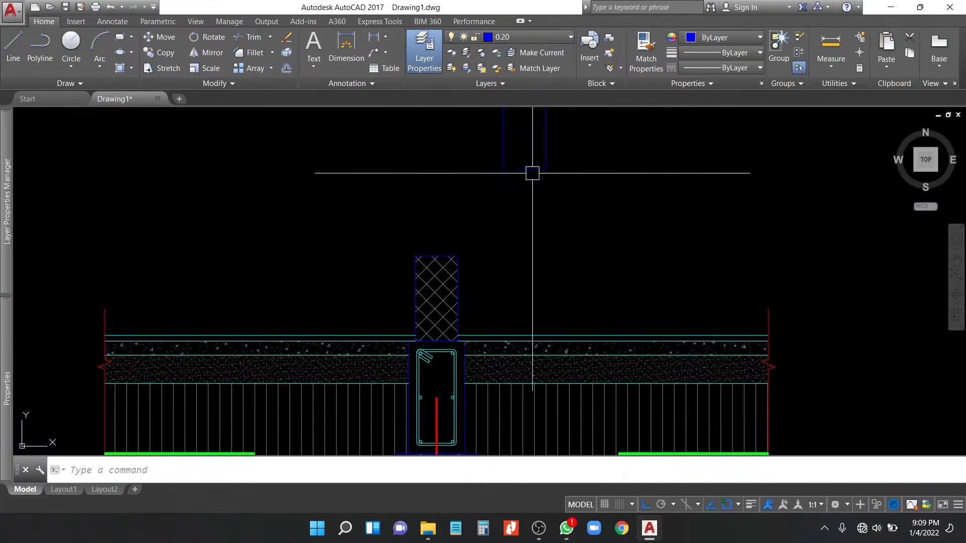
Step: Move the rectangle by its bottom midpoint onto the top midpoint of the cross-hatched wall block
left_click(533, 173)
type("m")
key("Return")
left_click(524, 169)
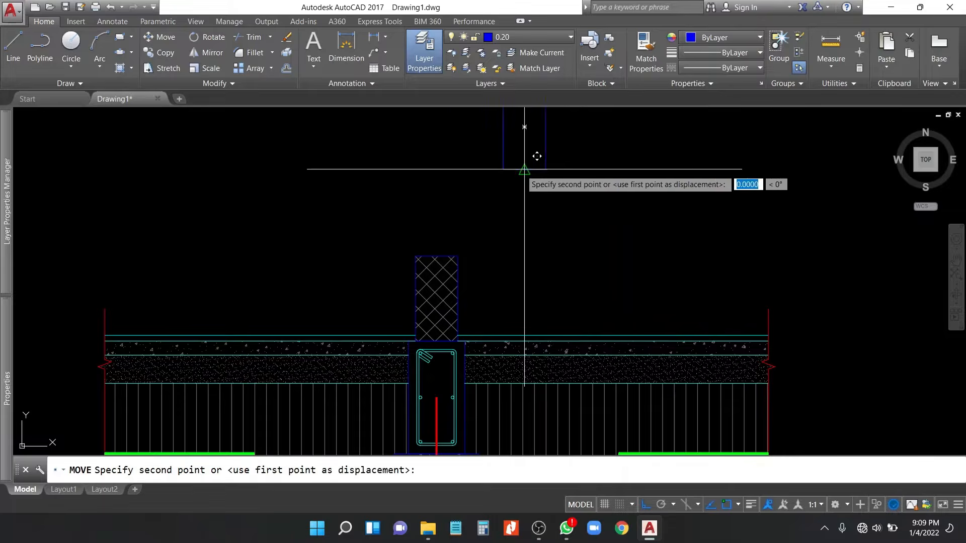
left_click(436, 257)
Step: Offset the rectangle above the wall block inward
scroll(452, 220, "up", 3)
type("o")
key("Return")
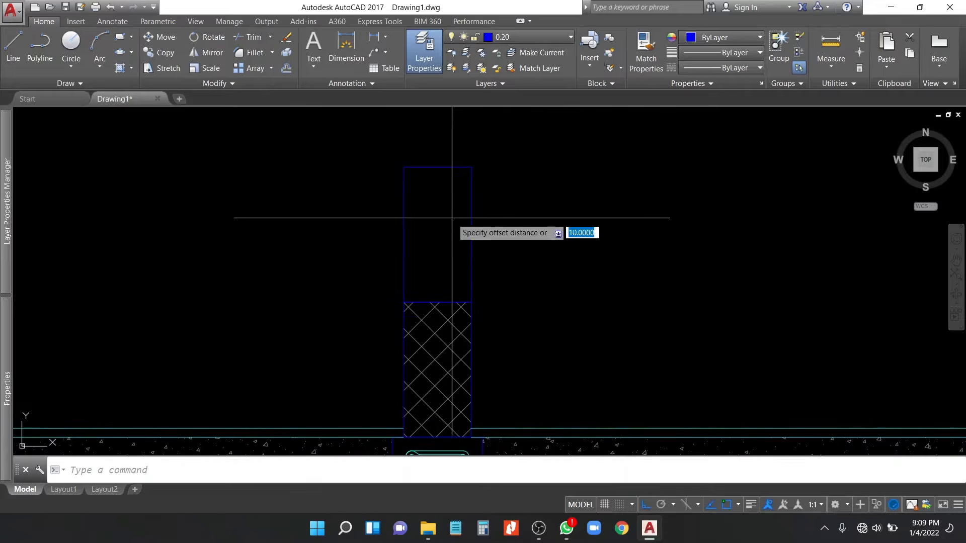
key("Return")
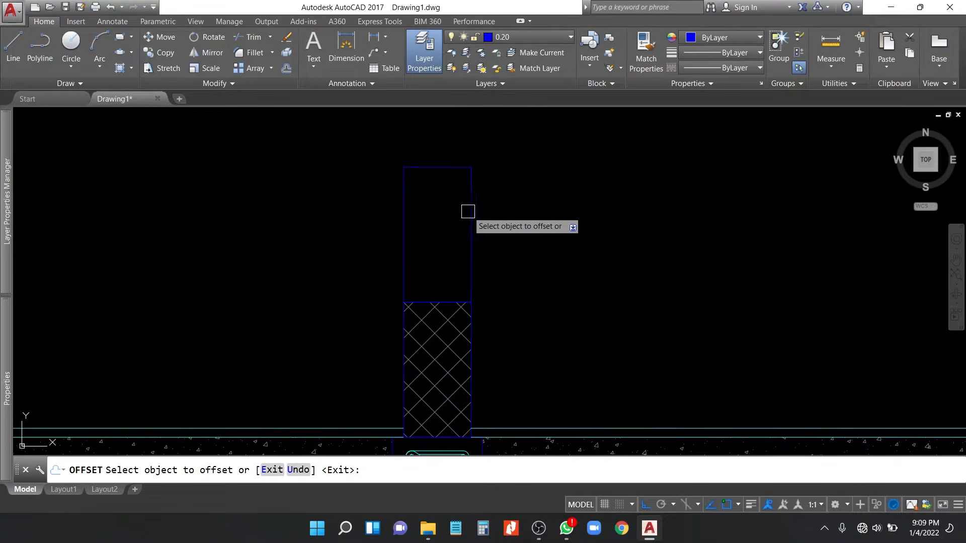
left_click(468, 211)
left_click(446, 232)
key("Return")
Step: Stretch the inner rectangle's bottom and top edges flush with the outer rectangle and put it on layer 0.05
scroll(441, 290, "up", 2)
left_click(434, 294)
left_click(435, 295)
left_click(435, 310)
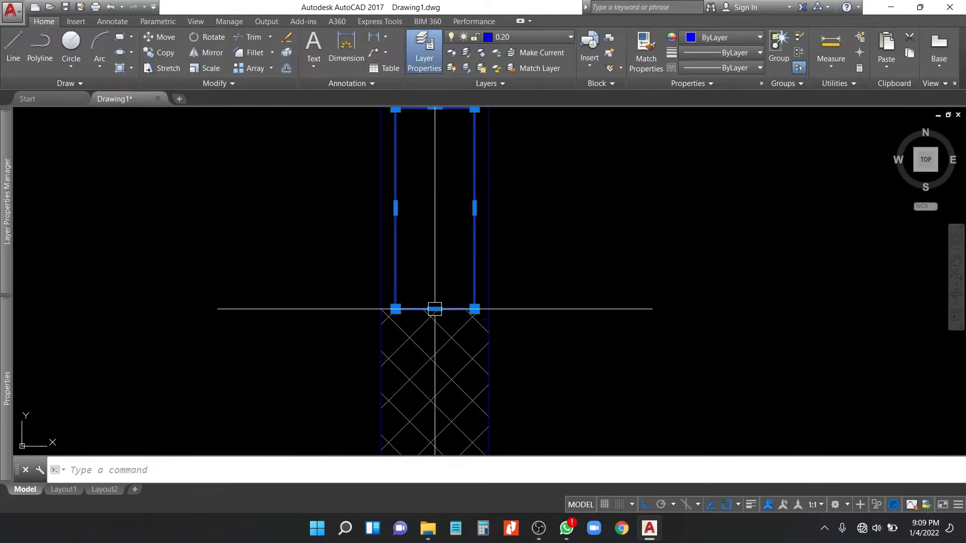
middle_click_drag(448, 131, 449, 183)
left_click(435, 160)
left_click(545, 43)
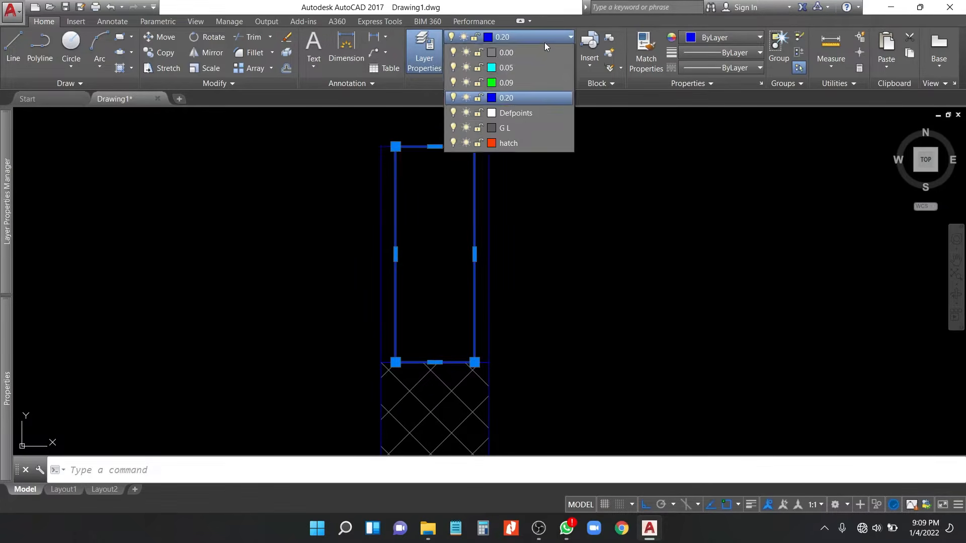
left_click(530, 80)
key("Escape")
Step: Hatch the inner rectangle with the ANSI32 pattern and set the hatch colour to ByLayer
middle_click_drag(454, 276, 477, 233)
type("h")
key("Return")
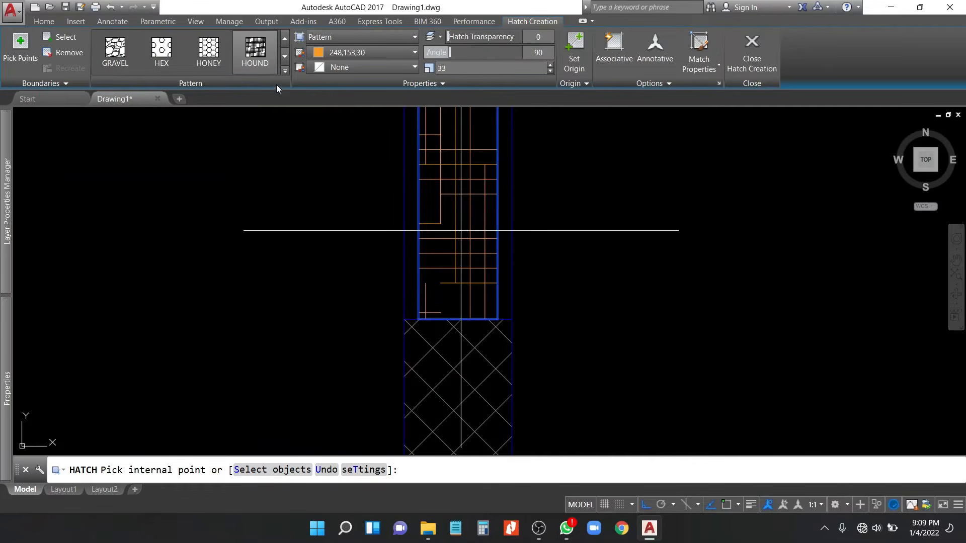
left_click(284, 75)
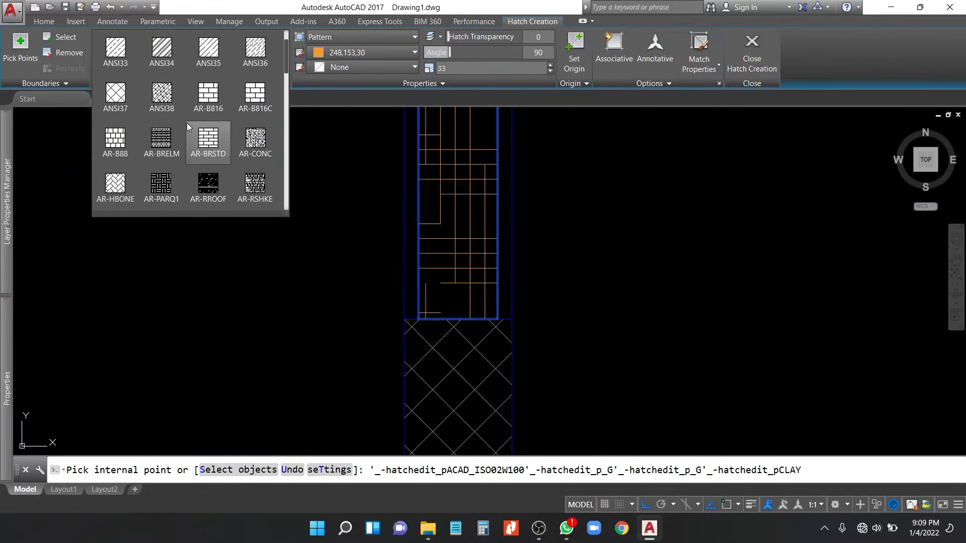
left_click(255, 48)
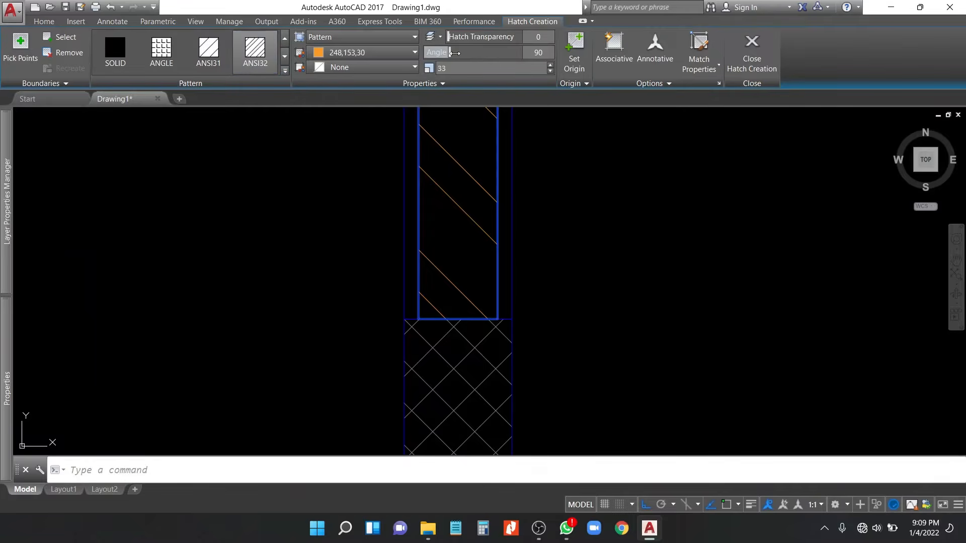
left_click(44, 22)
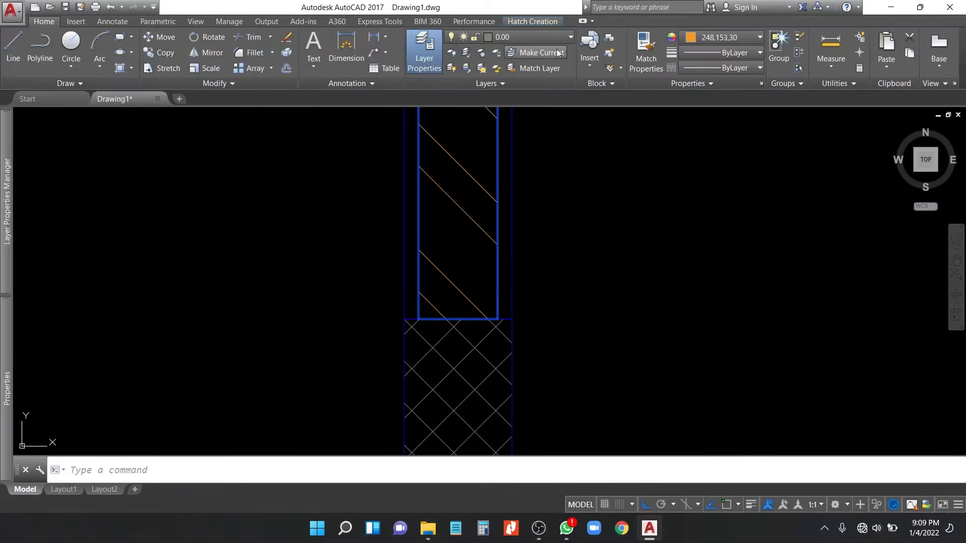
left_click(705, 39)
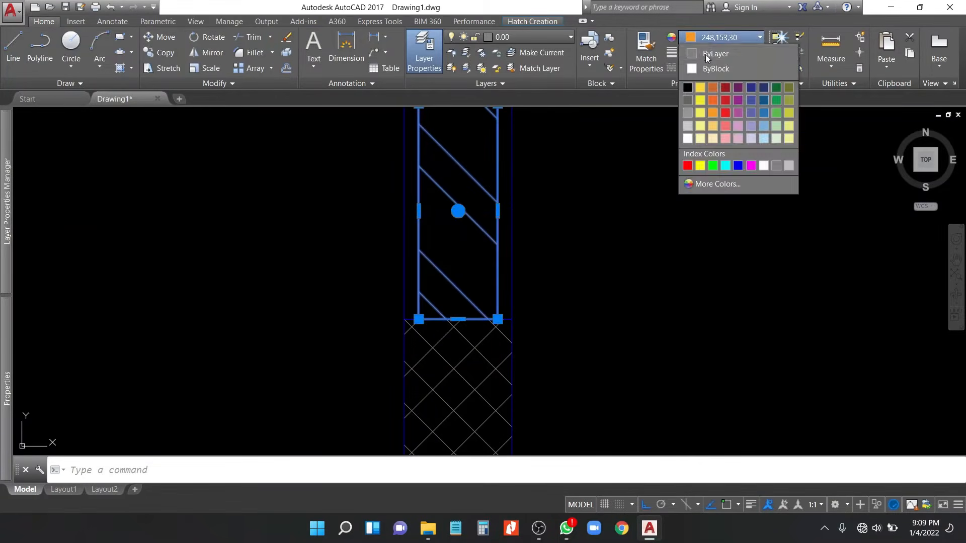
left_click(705, 54)
Step: Copy the red break line from the right end of the floor to the space beside the upper wall
scroll(481, 205, "down", 4)
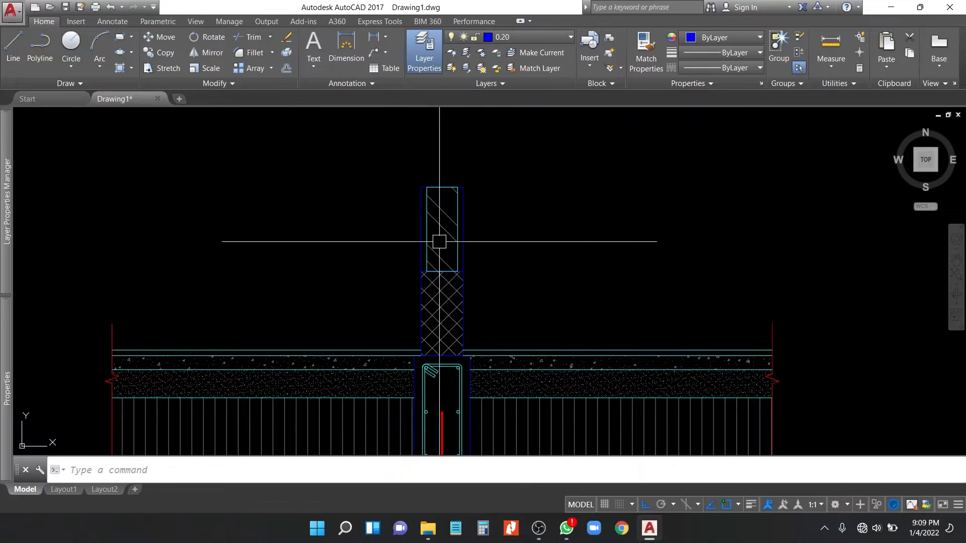
left_click(799, 307)
left_click(757, 306)
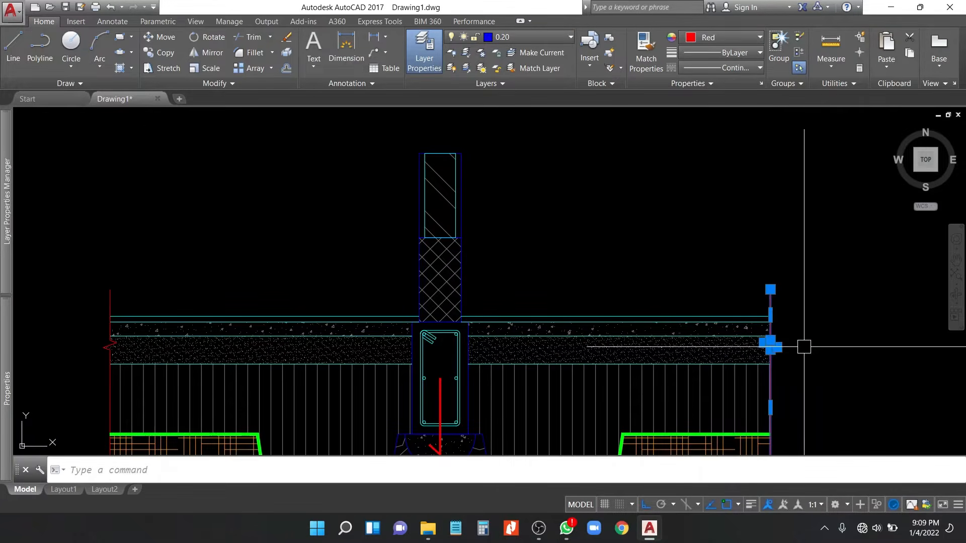
key("Return")
left_click(782, 358)
key("F8")
middle_click_drag(567, 203, 574, 281)
left_click(569, 249)
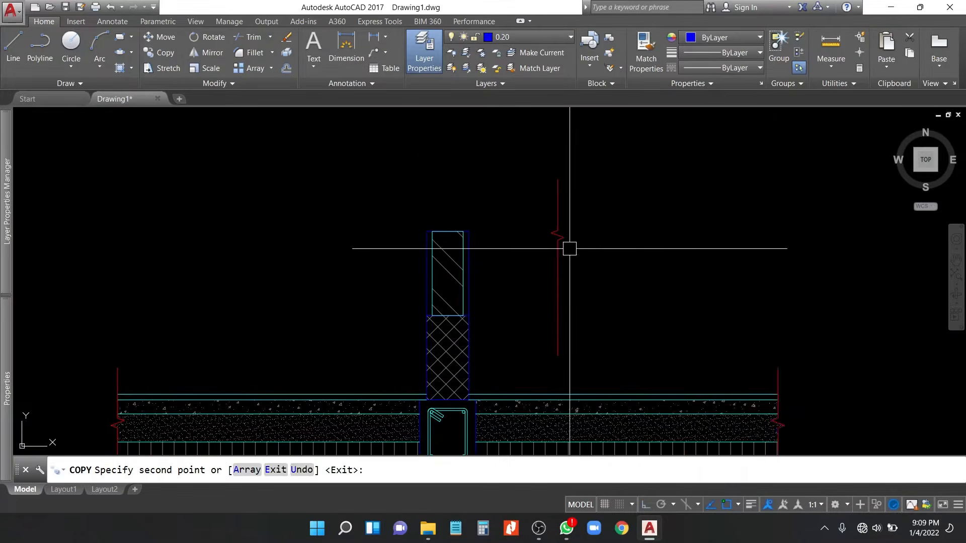
key("Escape")
Step: Rotate the copied break line 90 degrees so it lies horizontally
left_click(556, 267)
type("ro")
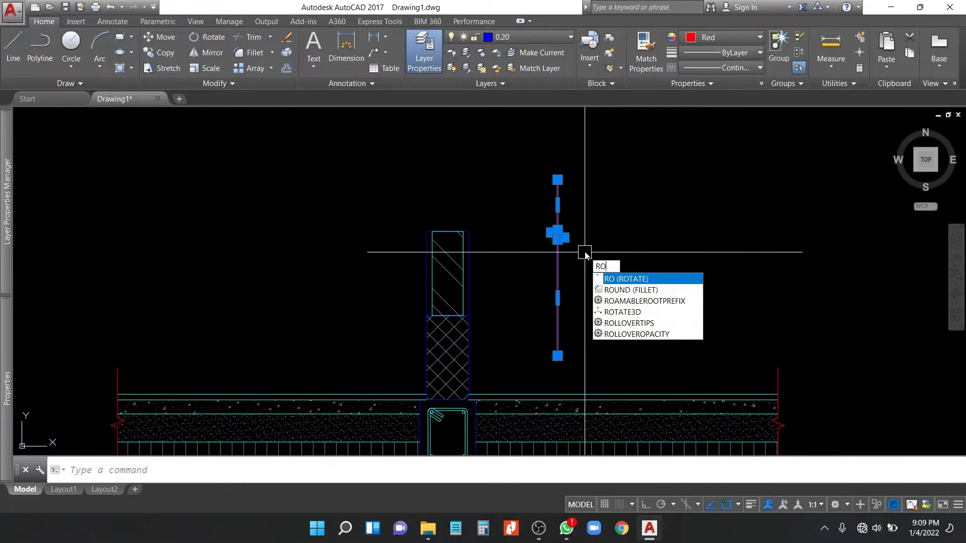
key("Return")
left_click(588, 236)
key("F8")
left_click(595, 201)
Step: Finish rotating the break line to horizontal and move it onto the midpoint of the upper wall's top edge
left_click(627, 233)
left_click(614, 260)
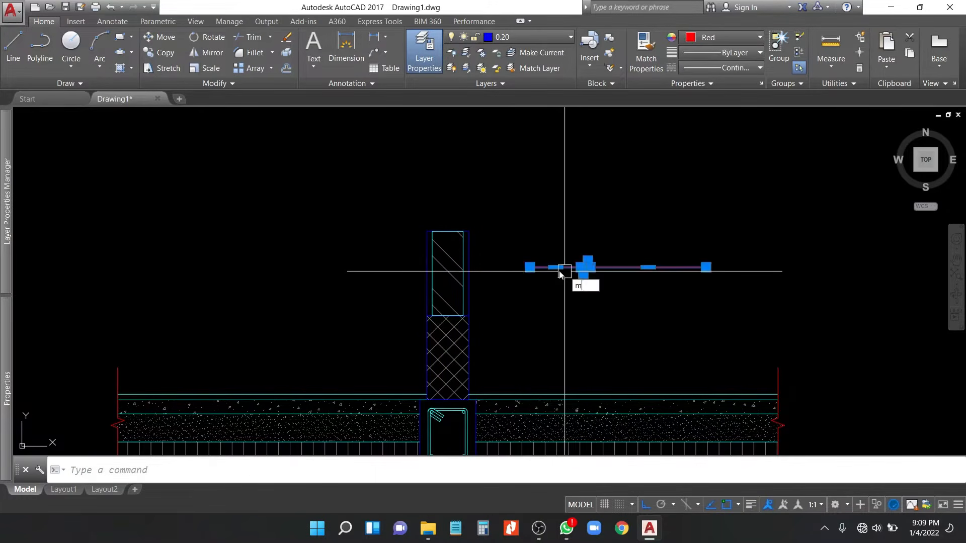
type("m")
key("Return")
left_click(580, 266)
left_click(447, 232)
Step: Move the break line slightly left so its zigzag sits centred over the wall block
scroll(452, 231, "up", 3)
scroll(452, 231, "up", 1)
left_click(513, 231)
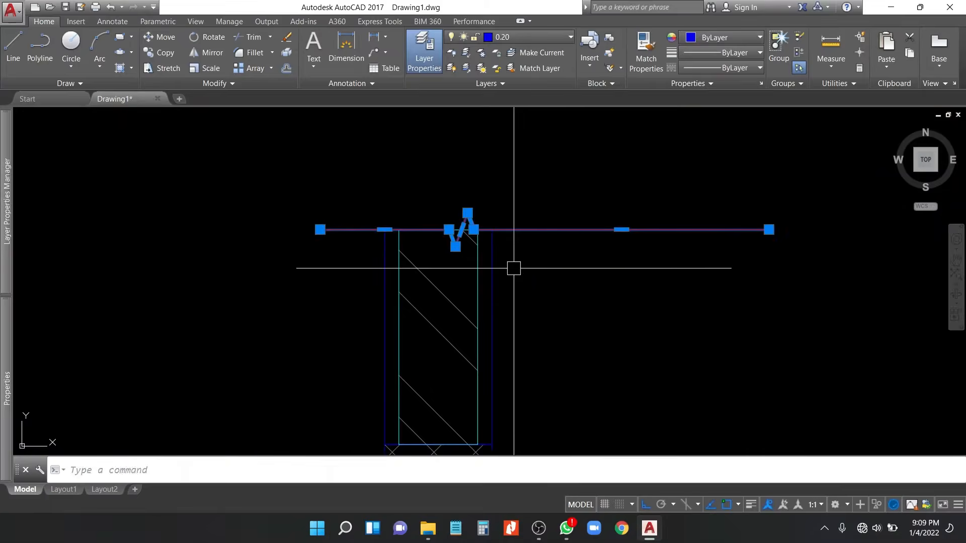
type("m")
key("Return")
left_click(584, 266)
left_click(566, 267)
Step: Stretch the right end of the horizontal break line inward towards the wall
left_click(807, 264)
left_click(704, 194)
type("s")
key("Return")
left_click(759, 284)
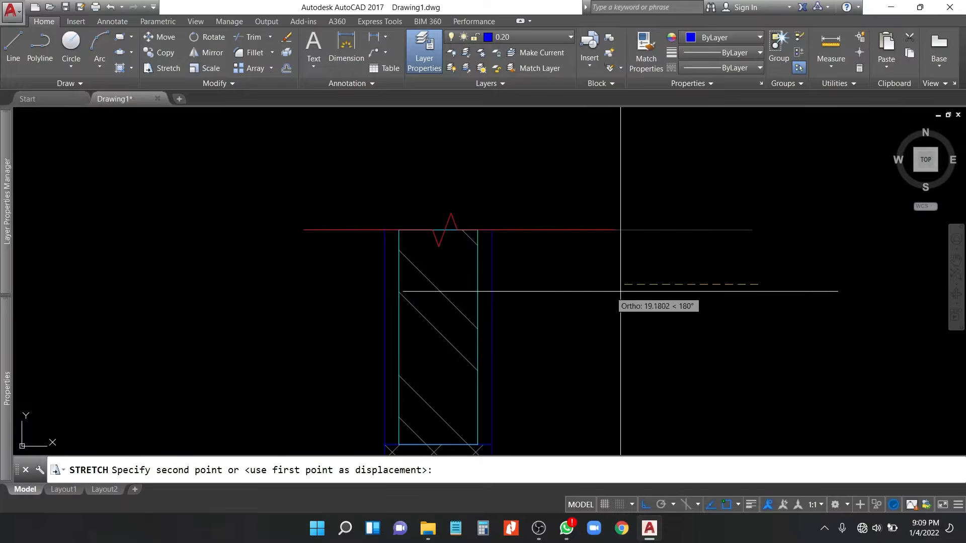
left_click(574, 294)
Step: Stretch the left end of the break line a short distance inward towards the wall
left_click(340, 202)
left_click(259, 264)
key("space")
left_click(251, 281)
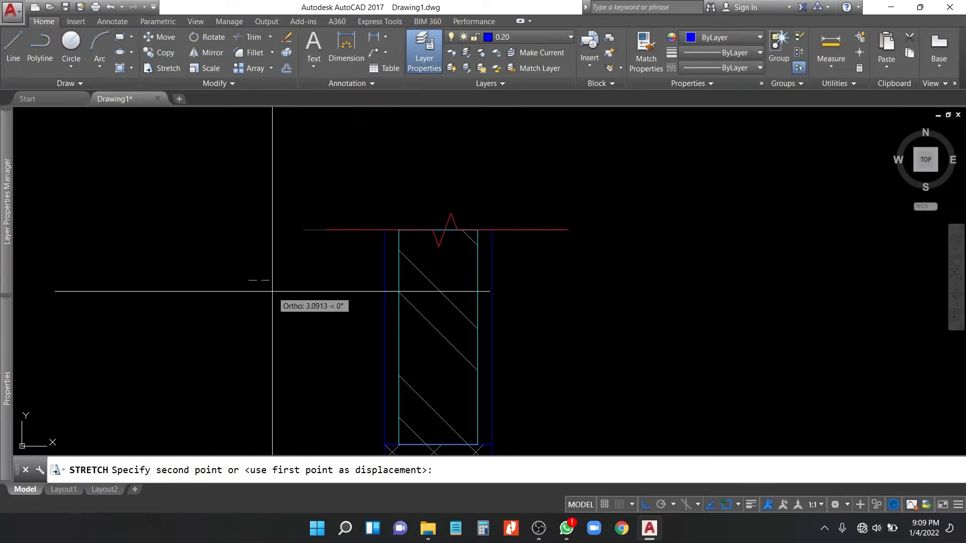
left_click(279, 291)
Step: Stretch the break line's right end a little further inward to even out its overhang on both wall sides
left_click(630, 203)
left_click(550, 279)
key("space")
left_click(646, 292)
left_click(630, 297)
Step: Trim the wall's top edge inside the zigzag, using the break line as the cutting edge
scroll(480, 237, "up", 1)
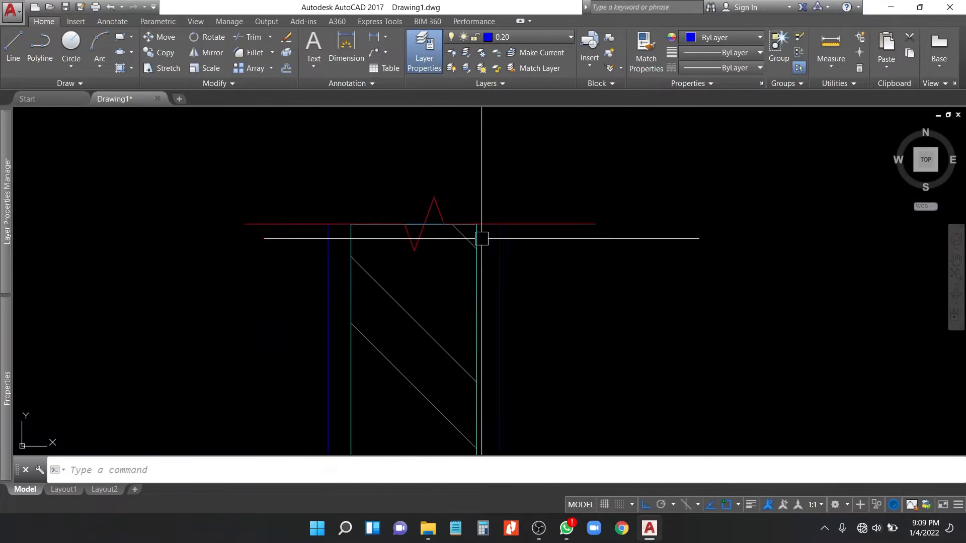
left_click(539, 224)
scroll(423, 227, "up", 2)
type("tr")
key("space")
left_click(448, 224)
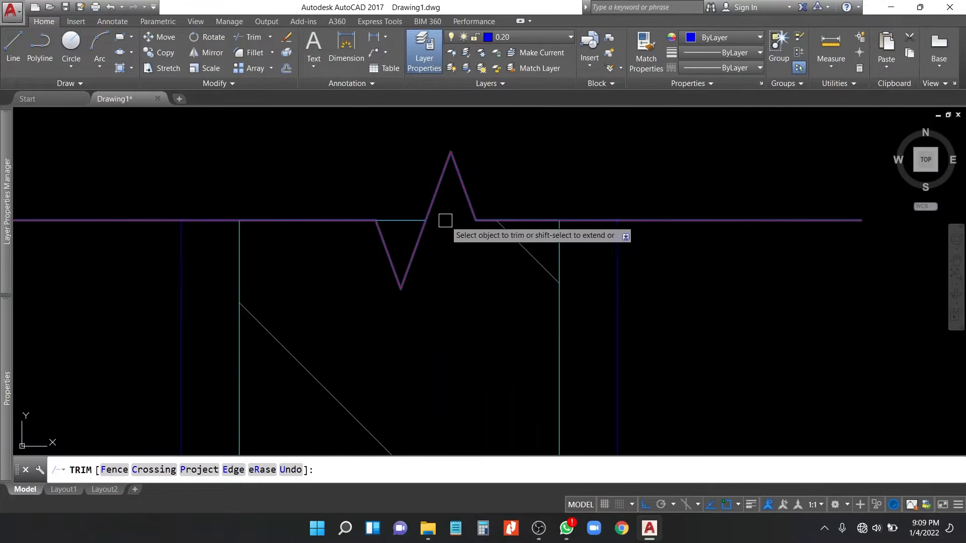
left_click(401, 217)
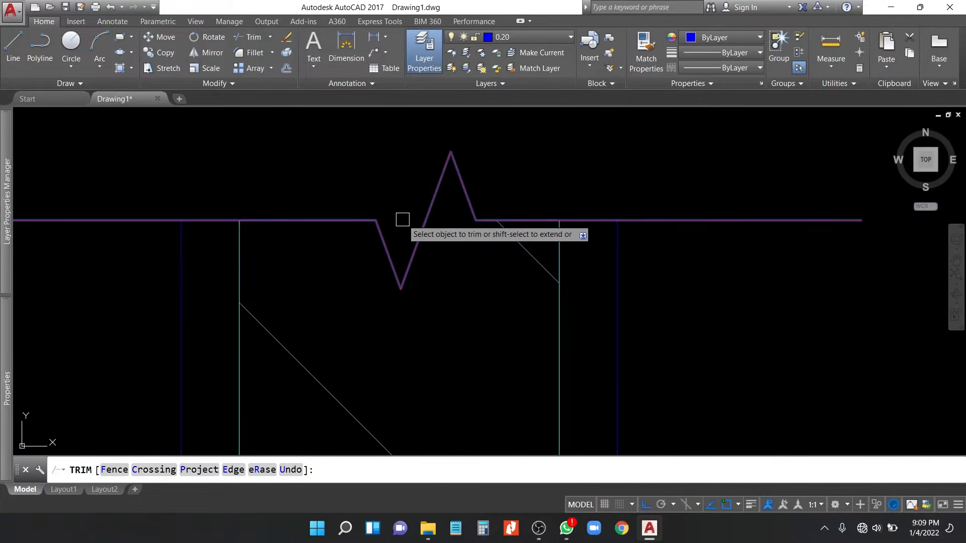
key("space")
Step: On layer 0.00, place horizontal construction lines through the crosshatched block's top, the floor top and the undersides of the concrete and granular layers
scroll(422, 182, "down", 5)
middle_click_drag(502, 273, 488, 283)
scroll(569, 302, "down", 5)
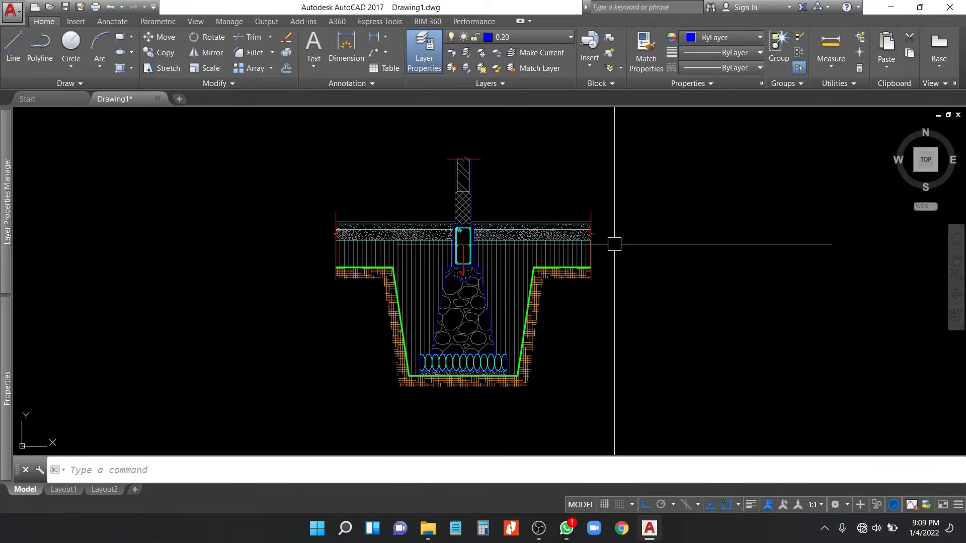
left_click(542, 36)
left_click(527, 55)
type("xl")
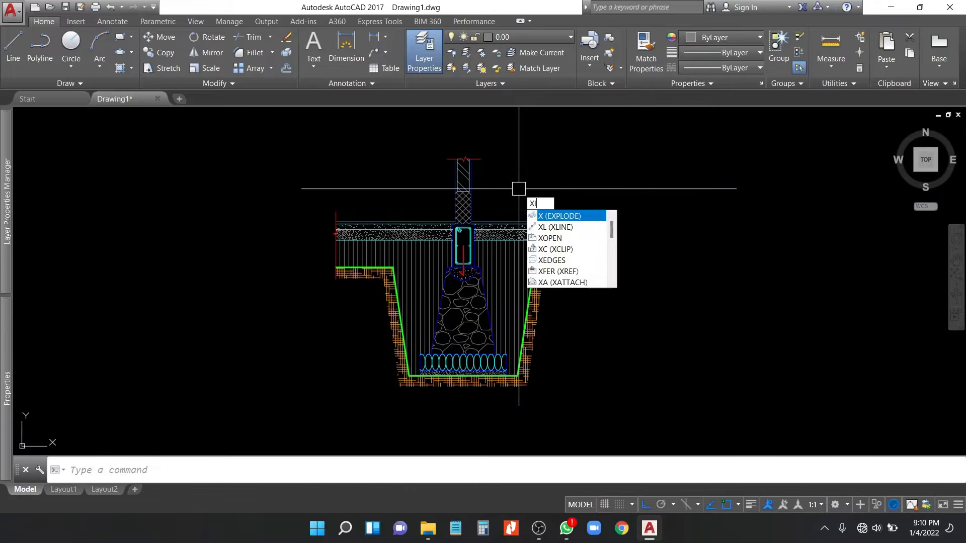
key("space")
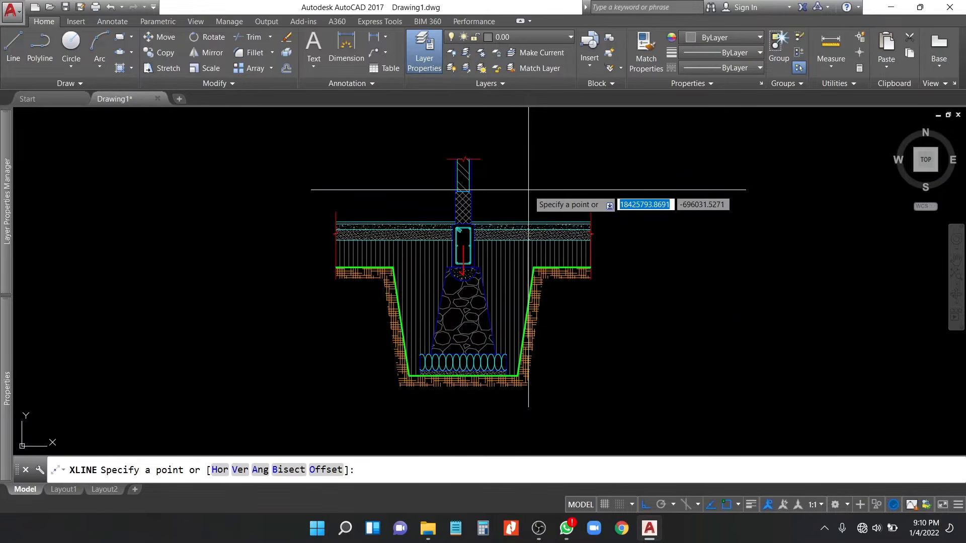
key("Return")
scroll(460, 191, "up", 2)
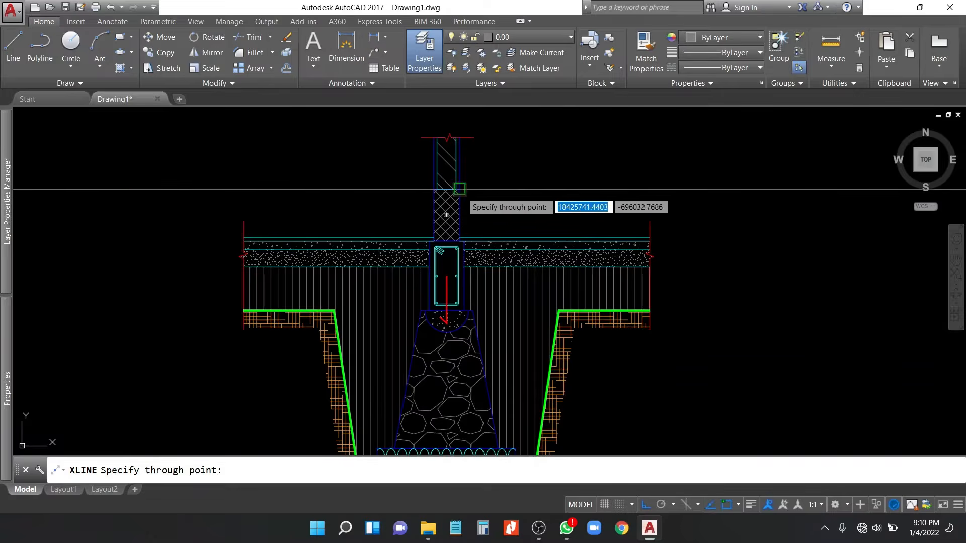
scroll(622, 251, "up", 2)
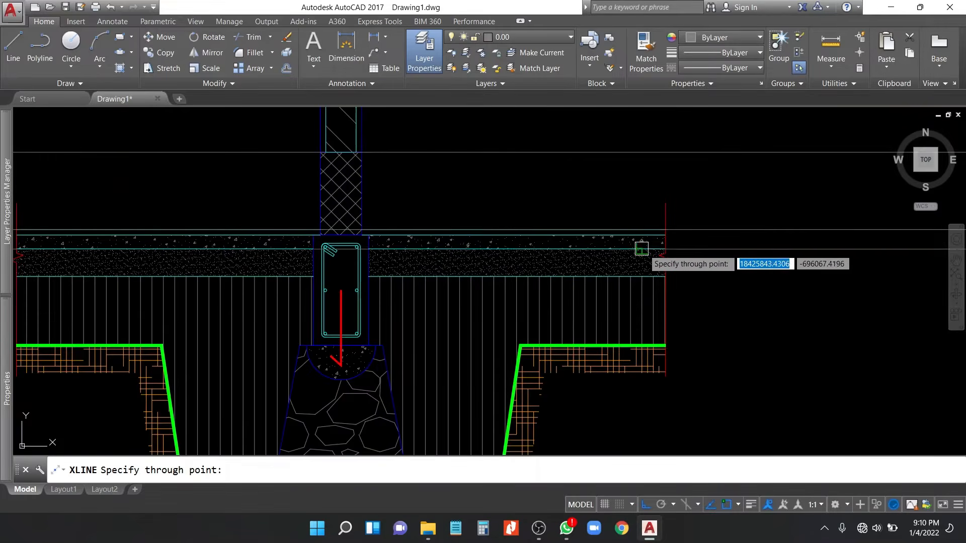
left_click(640, 249)
left_click(631, 277)
Step: Place further horizontal construction lines at the ground level, the top and bottom of the oval stone layer and the trench bottom
middle_click_drag(589, 327, 594, 203)
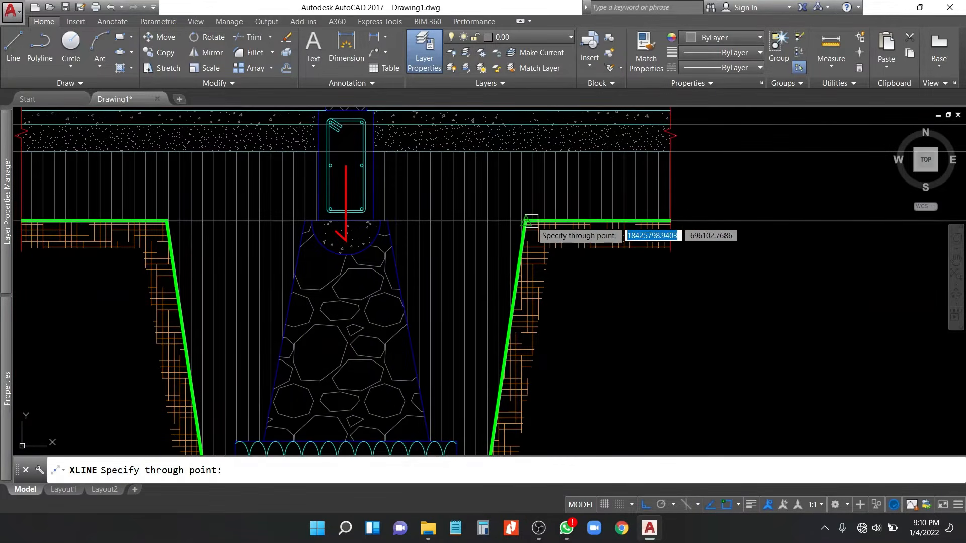
middle_click_drag(478, 384, 503, 248)
scroll(458, 304, "up", 1)
scroll(446, 304, "up", 1)
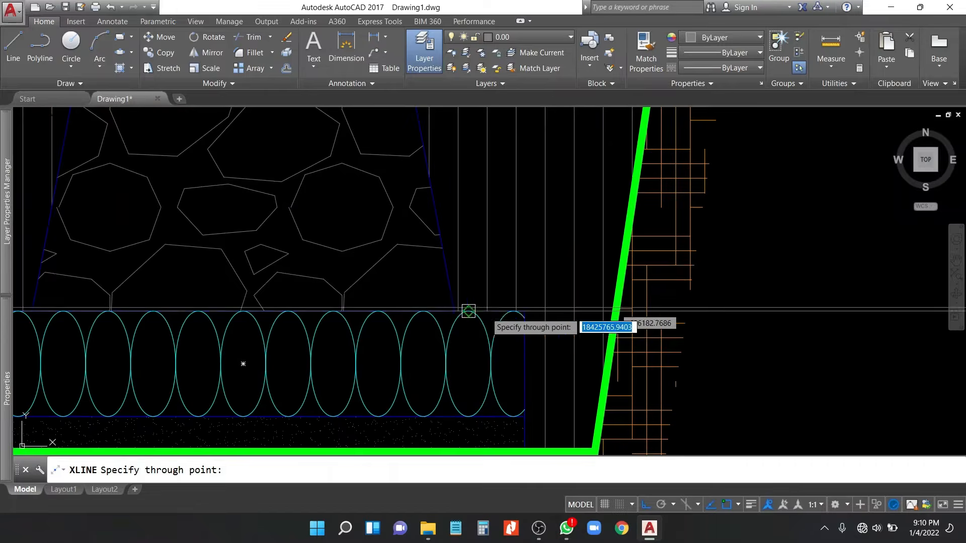
left_click(524, 416)
middle_click_drag(530, 440, 530, 310)
left_click(525, 323)
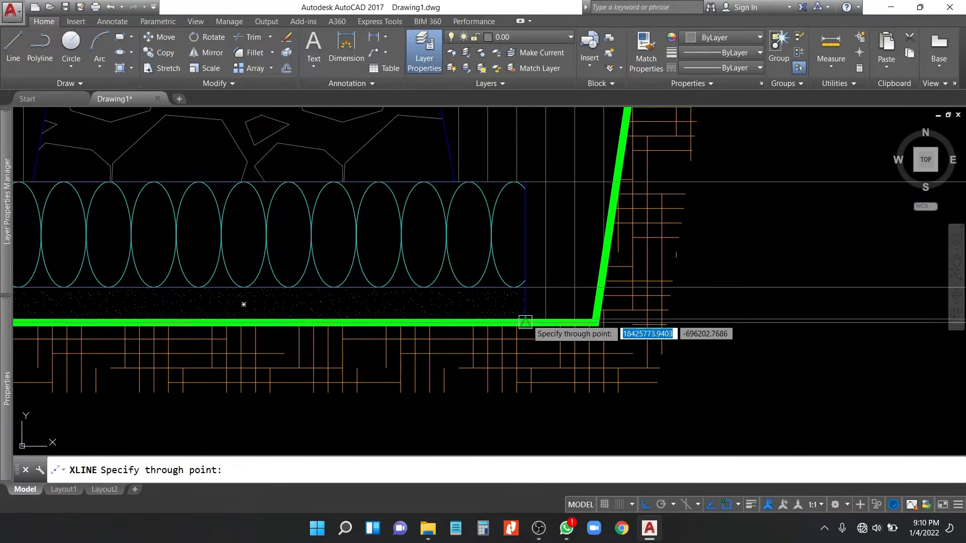
scroll(534, 378, "down", 4)
key("Escape")
Step: Draw a vertical line just right of the section, from the highest construction line down to the lowest
middle_click_drag(664, 302, 619, 300)
type("l")
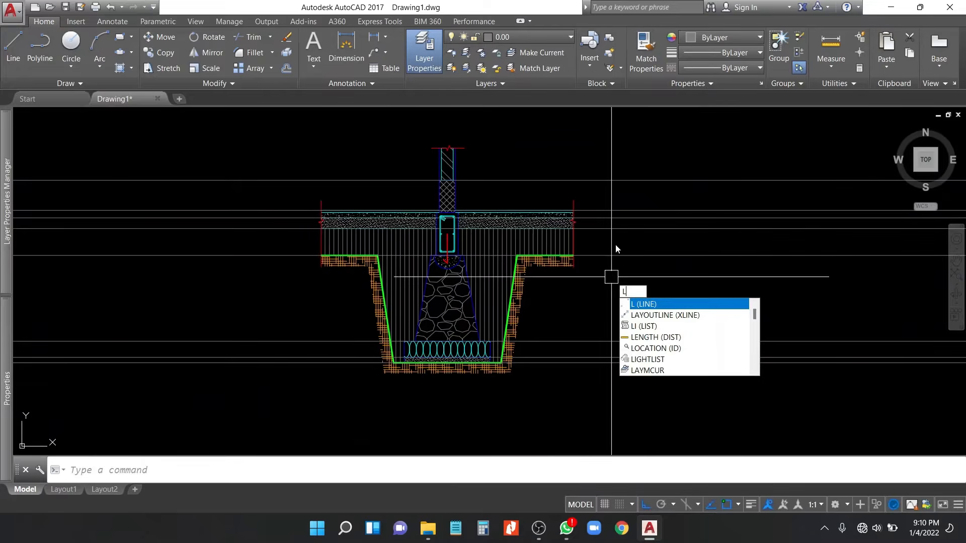
key("Return")
left_click(586, 179)
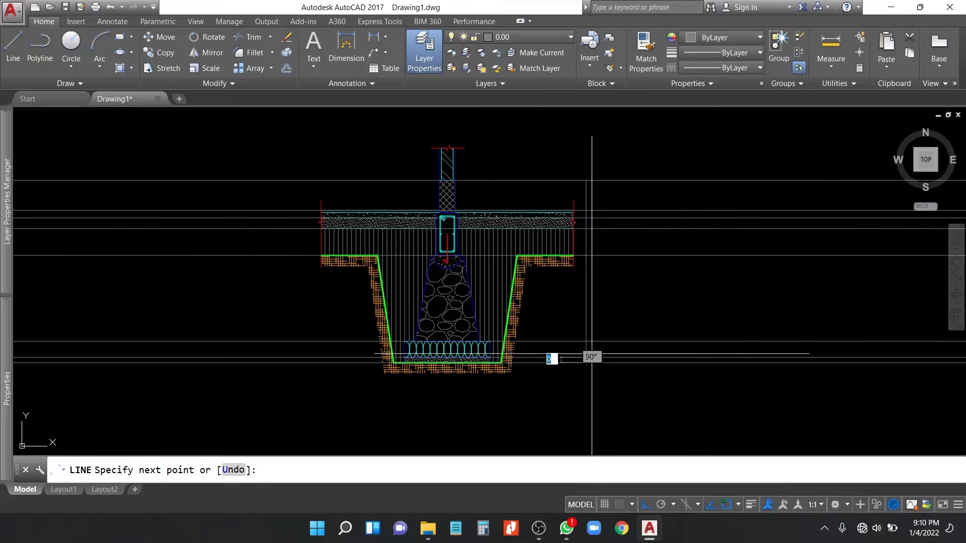
Step: Mirror the vertical line about the wall's vertical centreline to the left side, keeping the original
type("mi")
key("Return")
scroll(446, 186, "up", 2)
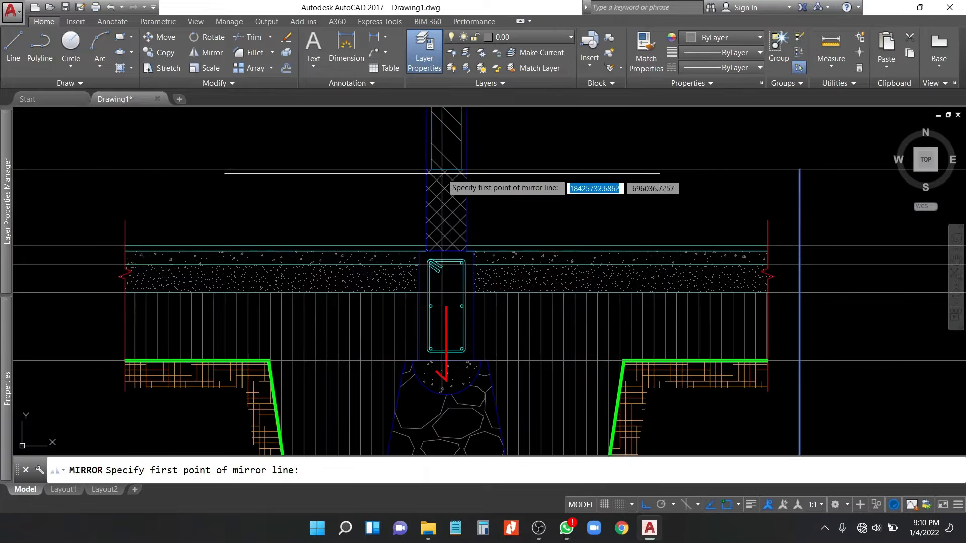
left_click(444, 170)
middle_click_drag(446, 171, 439, 272)
left_click(473, 146)
key("Return")
scroll(382, 229, "down", 3)
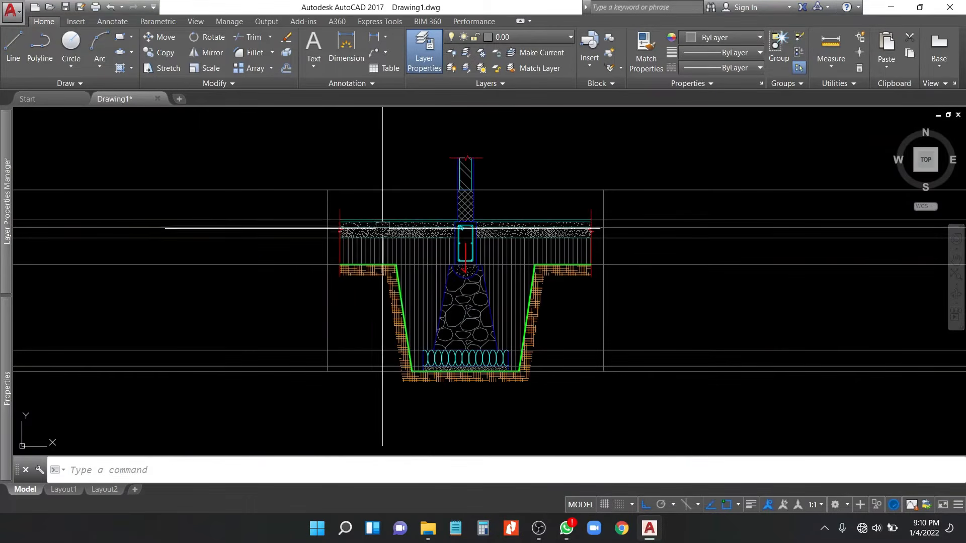
Step: Trim the construction lines outside the two vertical boundary lines and delete both boundaries
type("tr")
key("Return")
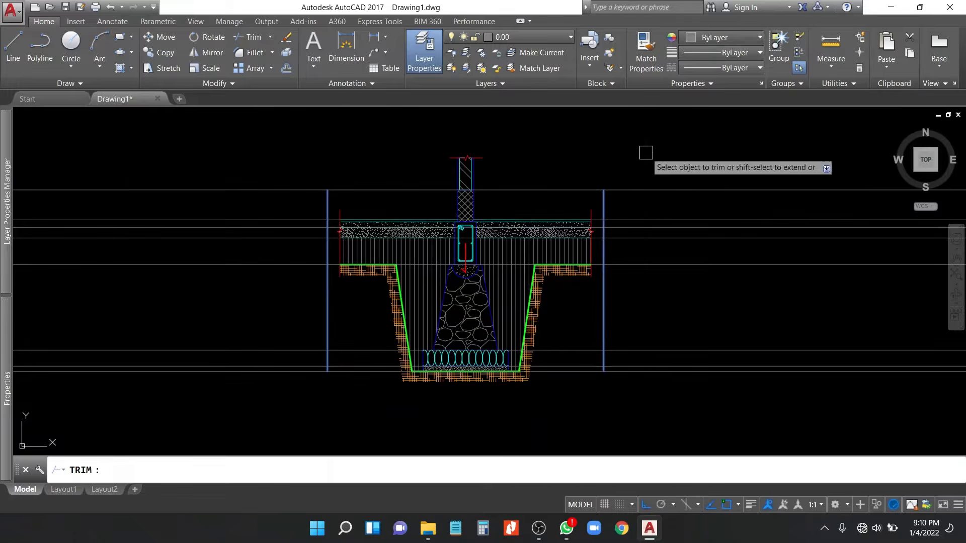
left_click(645, 153)
left_click(678, 395)
left_click(325, 401)
left_click(317, 388)
left_click(276, 399)
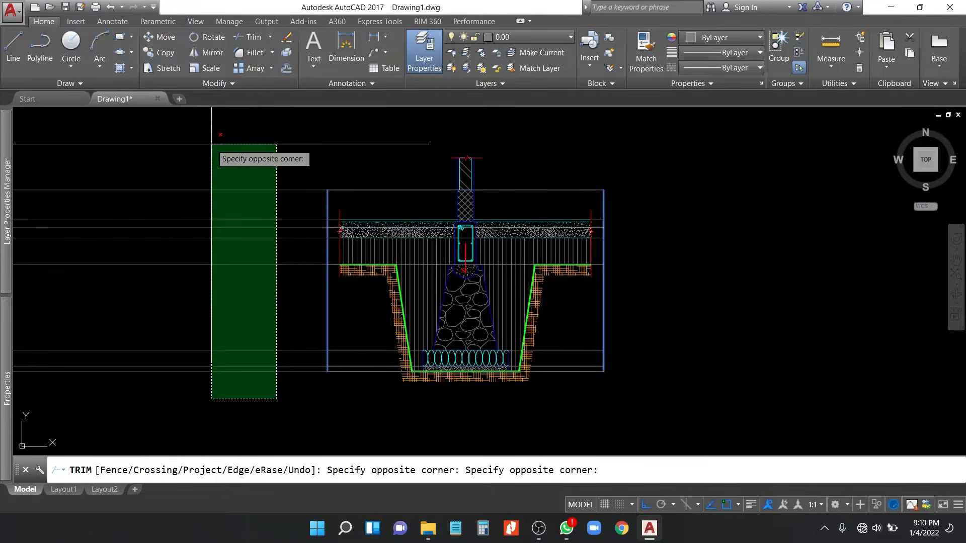
left_click(214, 146)
key("Return")
left_click(599, 293)
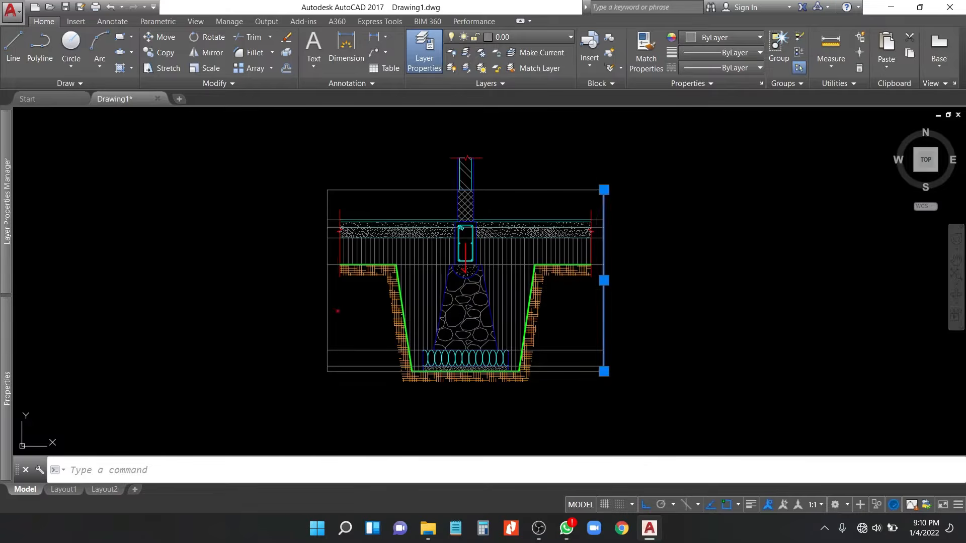
Step: Set the linetype of all the horizontal level lines to HIDDEN2
left_click(574, 335)
left_click(638, 304)
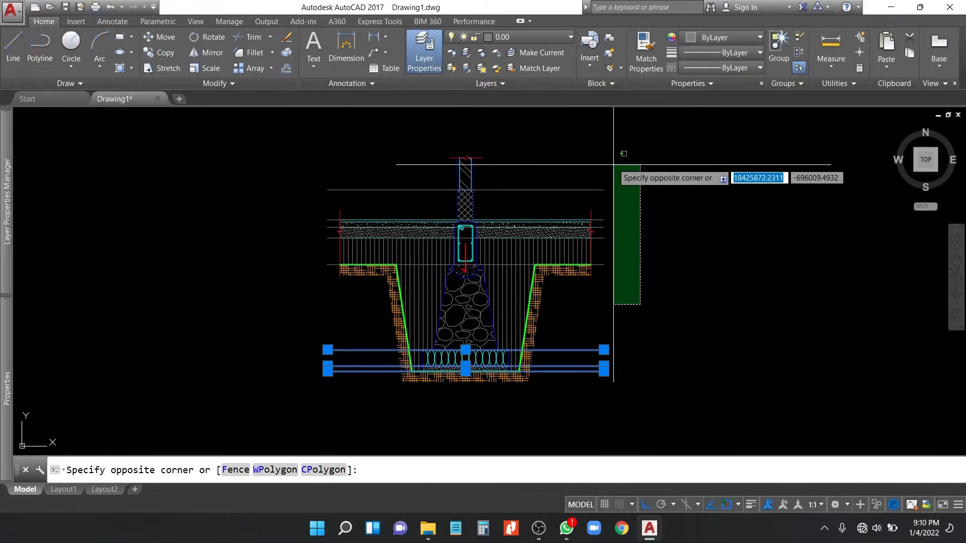
left_click(598, 150)
left_click(752, 68)
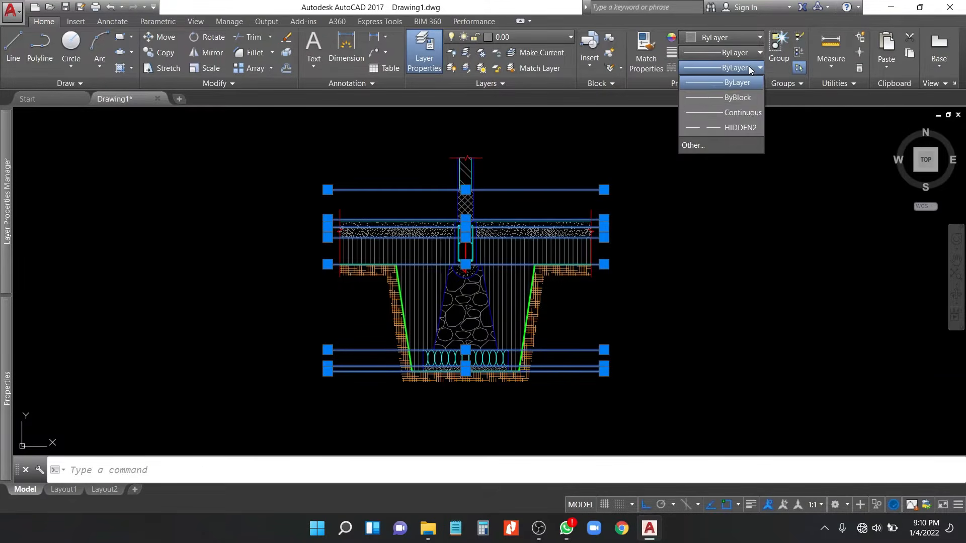
left_click(746, 127)
key("Escape")
Step: Make layer 0.09 current and add a vertical linear dimension between the two highest level lines, right of the section
scroll(623, 357, "up", 4)
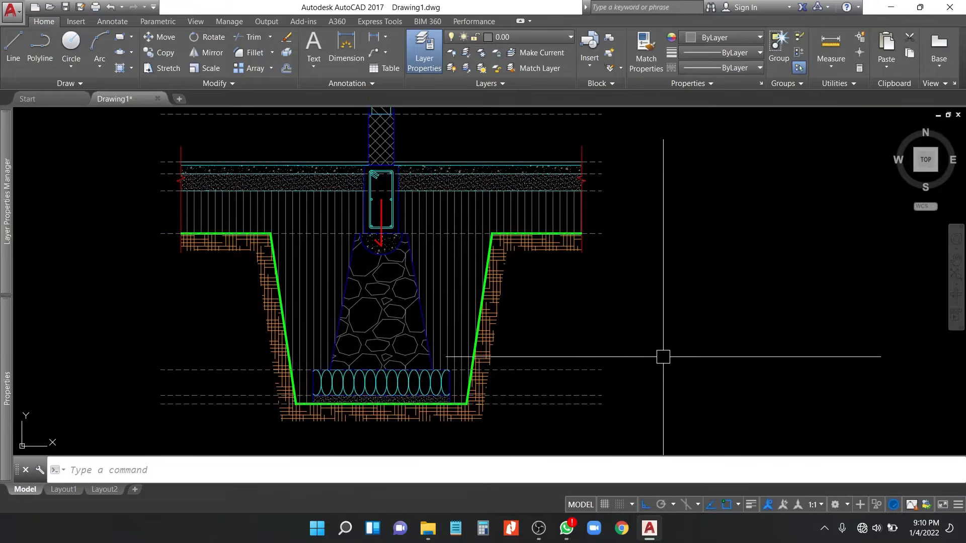
middle_click_drag(663, 357, 662, 369)
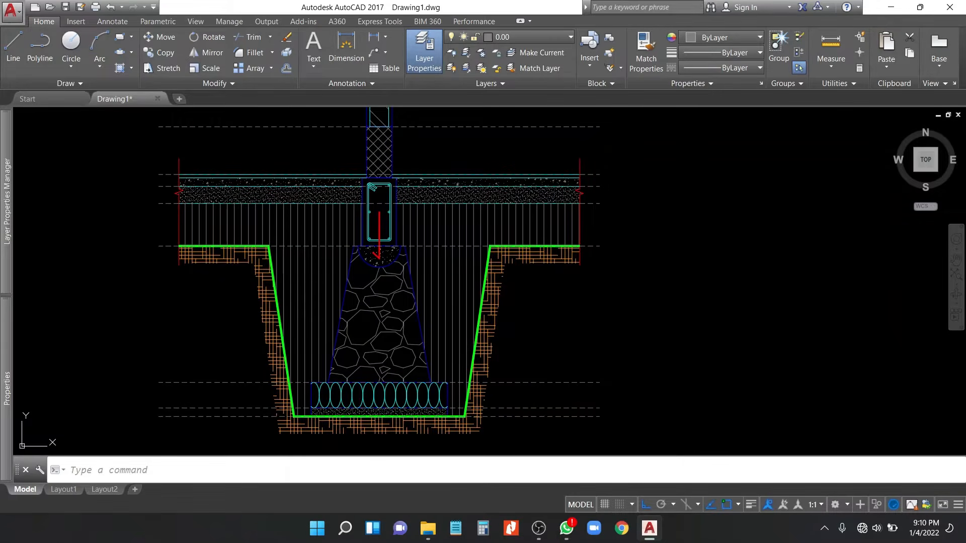
mouse_move(689, 257)
middle_mouse_down()
mouse_move(665, 299)
mouse_move(686, 263)
middle_mouse_up()
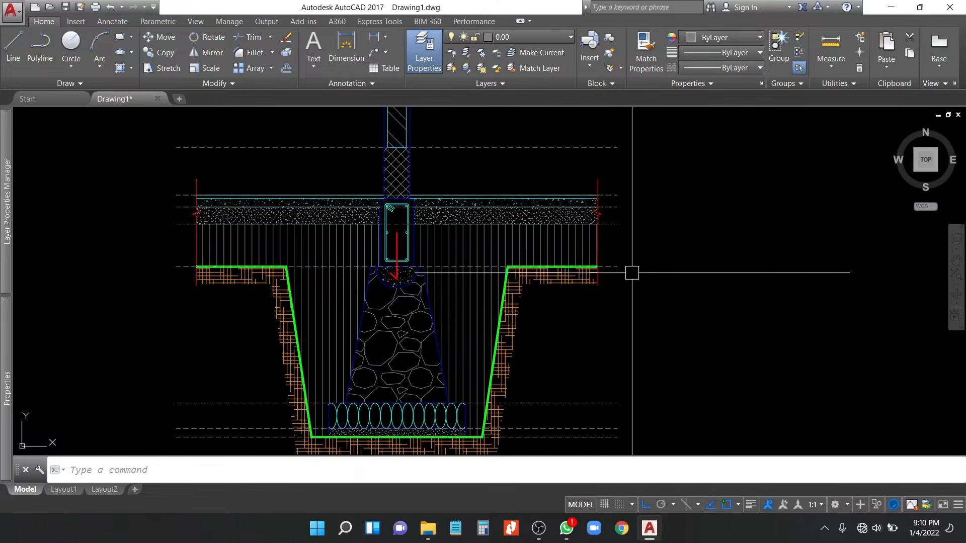
left_click(510, 37)
left_click(519, 94)
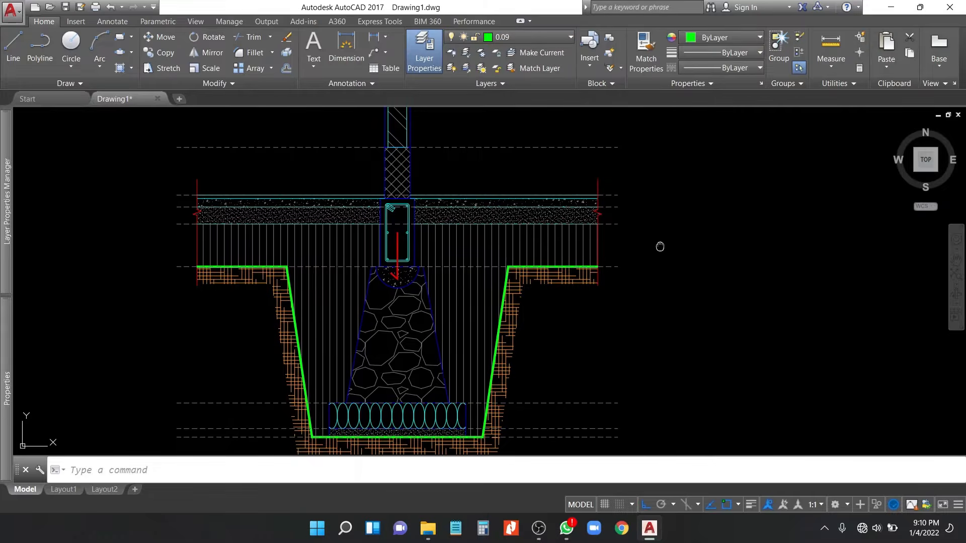
middle_click_drag(657, 246, 642, 296)
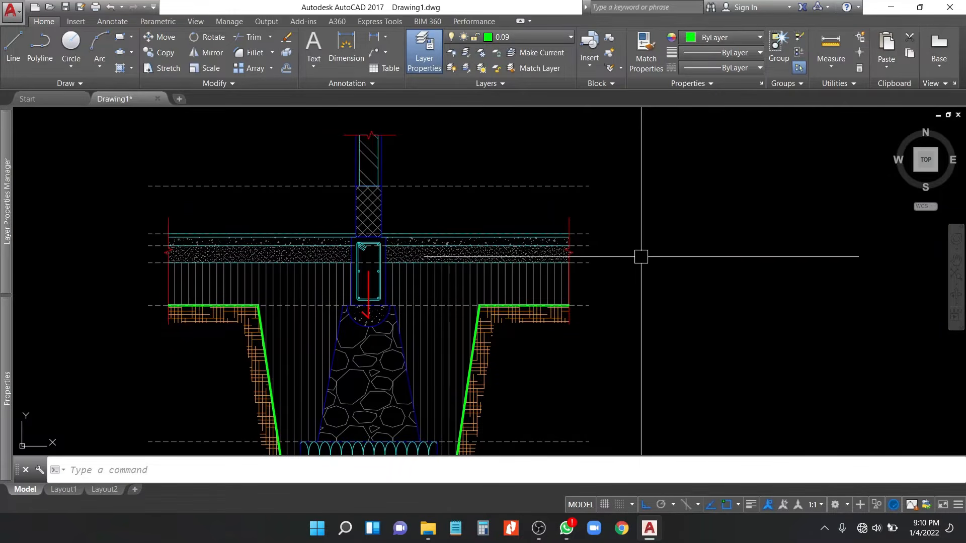
type("d")
key("Return")
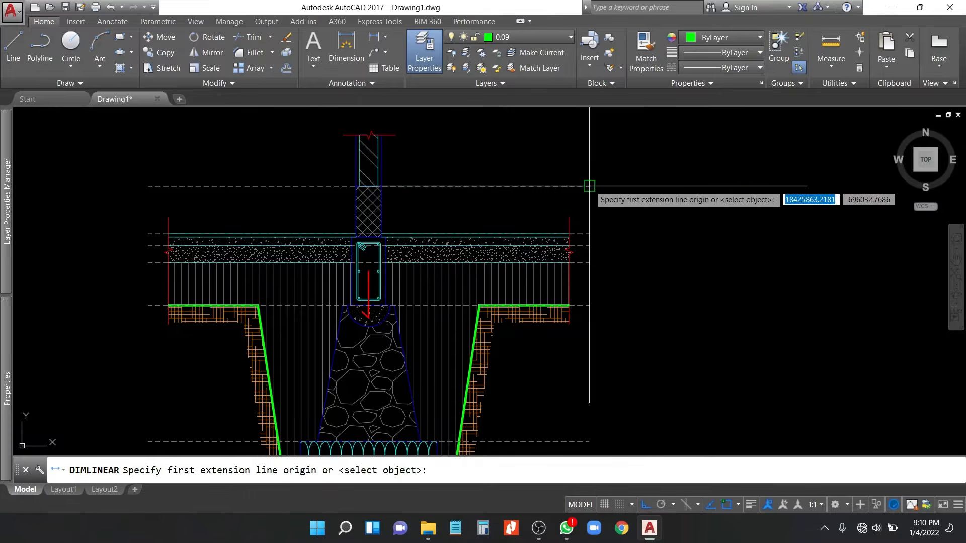
left_click(598, 186)
left_click(598, 233)
scroll(598, 229, "up", 2)
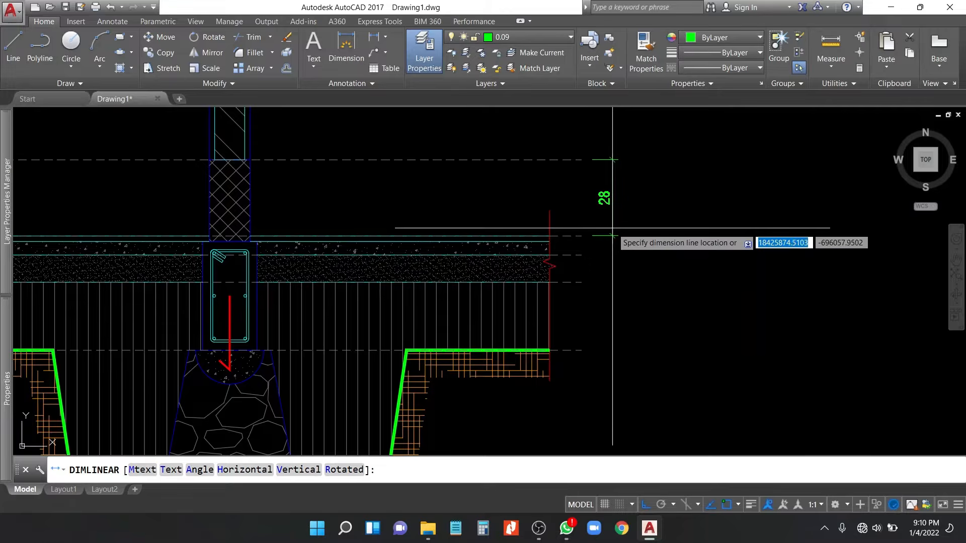
left_click(614, 229)
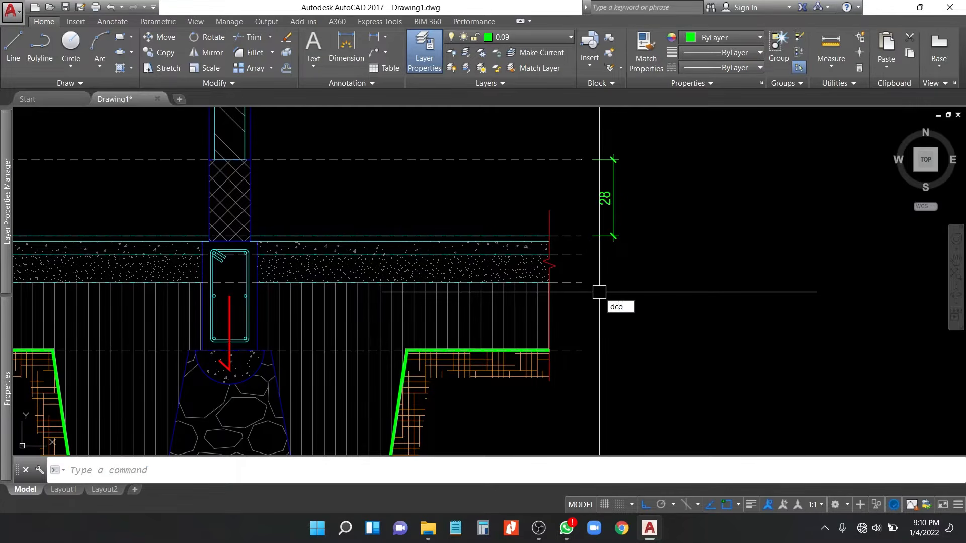
Step: Continue the dimension chain down through the concrete layer, the granular layer and the fill to the ground-level line
type("dco")
key("Return")
left_click(599, 256)
left_click(599, 282)
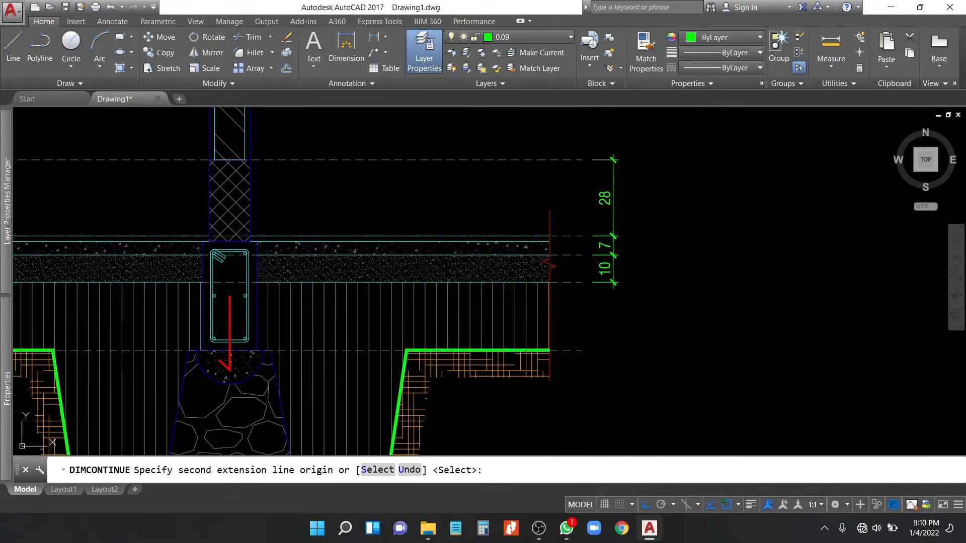
left_click(582, 351)
Step: Continue the dimension chain over the stone foundation, the oval stone layer and the bedding down to the trench bottom
middle_click_drag(582, 351, 582, 179)
left_click(582, 399)
middle_click_drag(595, 423, 592, 305)
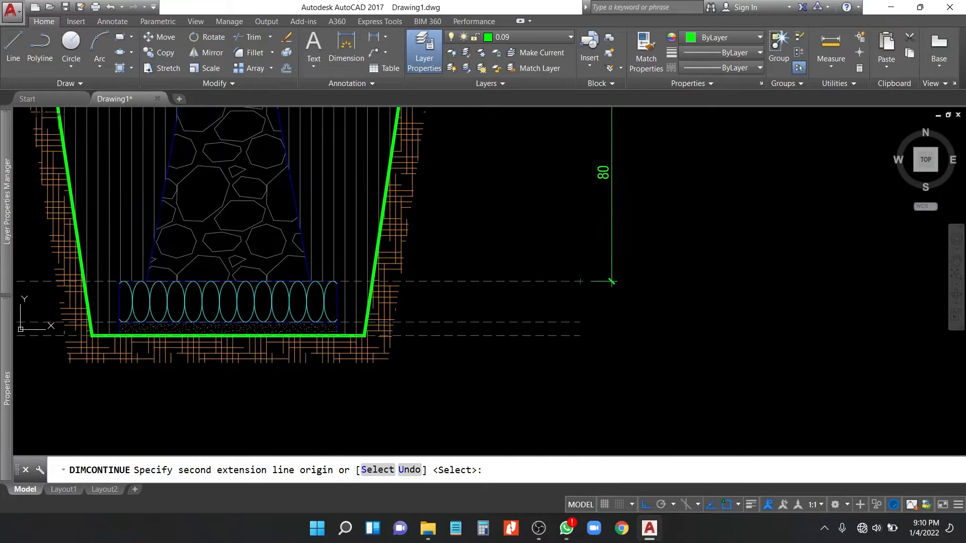
left_click(582, 322)
left_click(582, 335)
key("Escape")
scroll(659, 378, "down", 4)
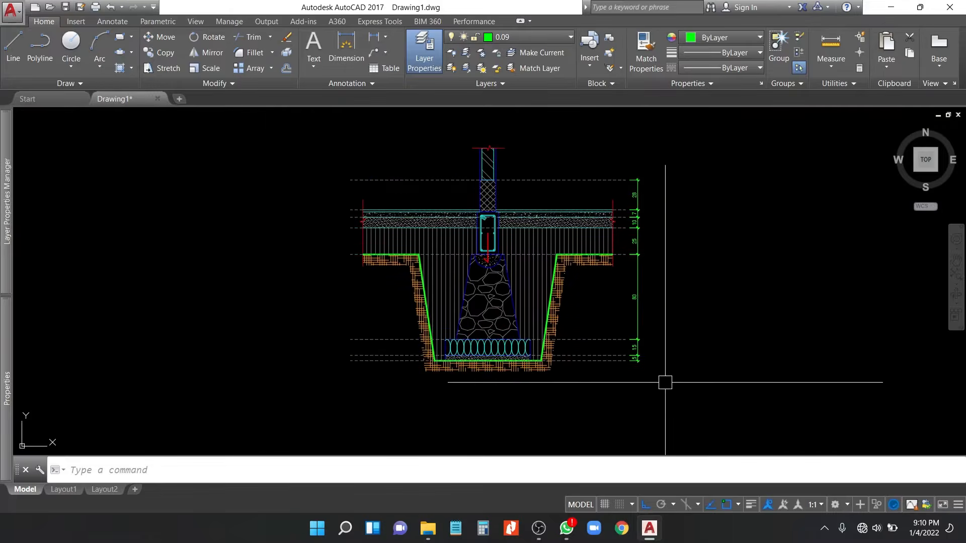
Step: Add a linear dimension for the width of the tie beam, placed above the beam across the crosshatched wall
middle_click_drag(687, 355, 726, 369)
scroll(497, 225, "up", 2)
middle_click_drag(636, 307, 636, 280)
middle_click_drag(703, 301, 686, 332)
type("dl")
key("Return")
scroll(536, 223, "up", 3)
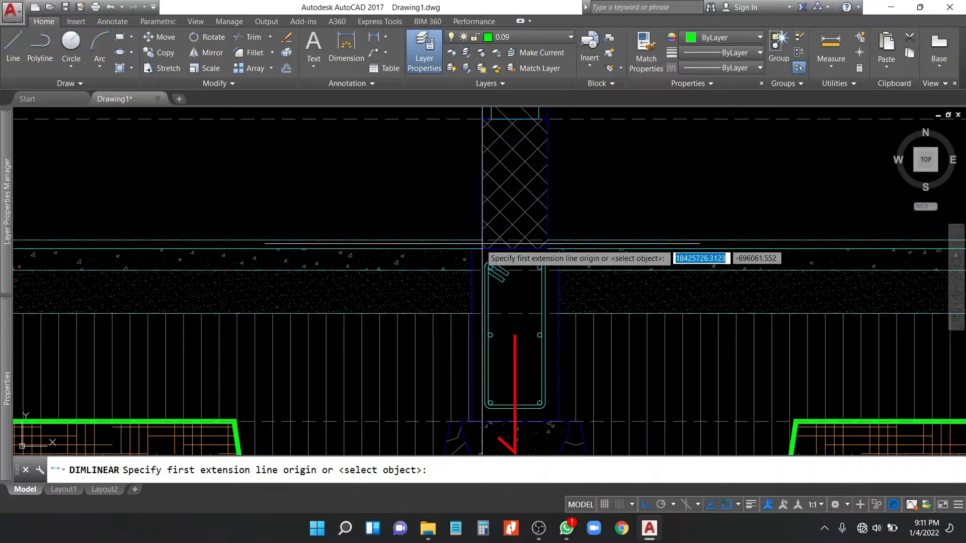
left_click(471, 249)
left_click(558, 248)
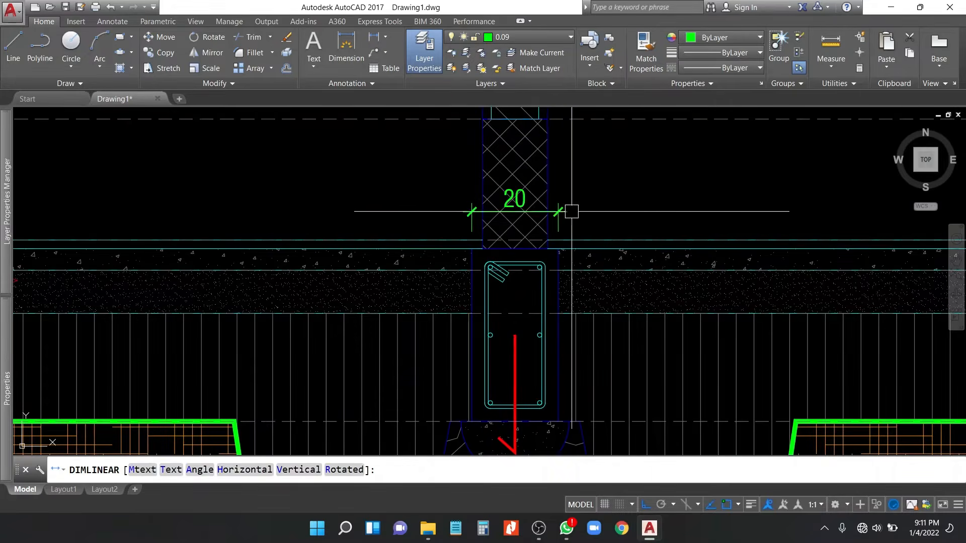
left_click(572, 211)
Step: Add a linear dimension for the crosshatched wall's width, placed above the beam width dimension
key("Return")
left_click(485, 250)
left_click(548, 248)
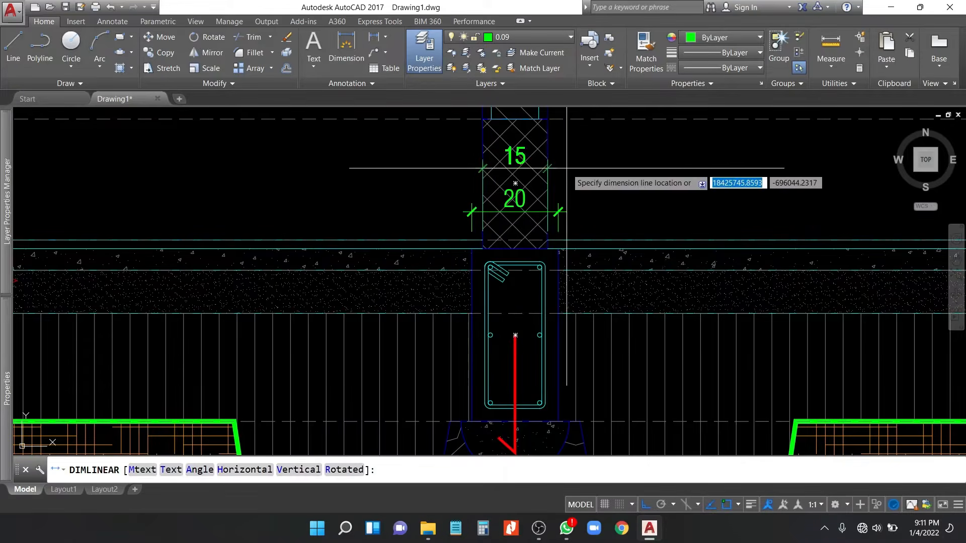
left_click(553, 172)
Step: Add a vertical linear dimension for the tie beam's height beside its right edge
key("Return")
left_click(558, 248)
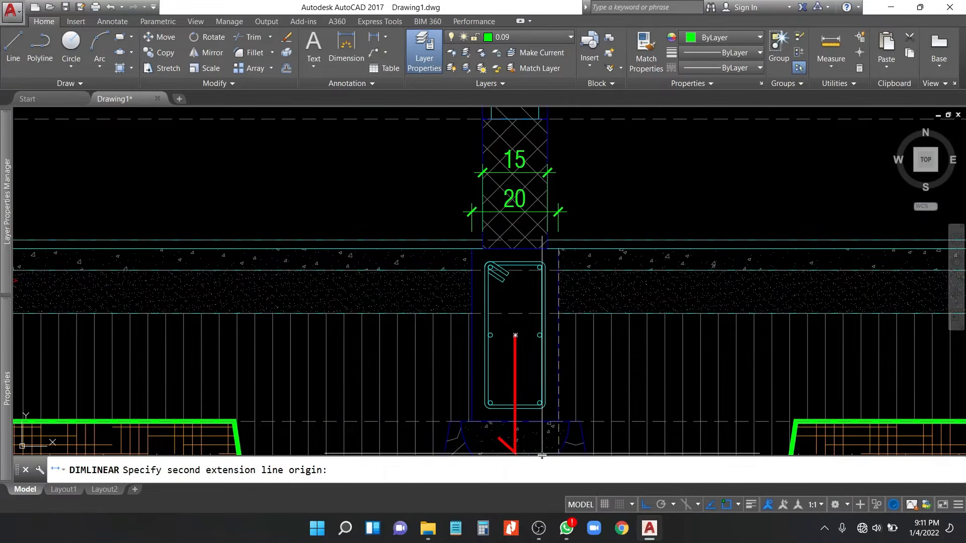
left_click(568, 422)
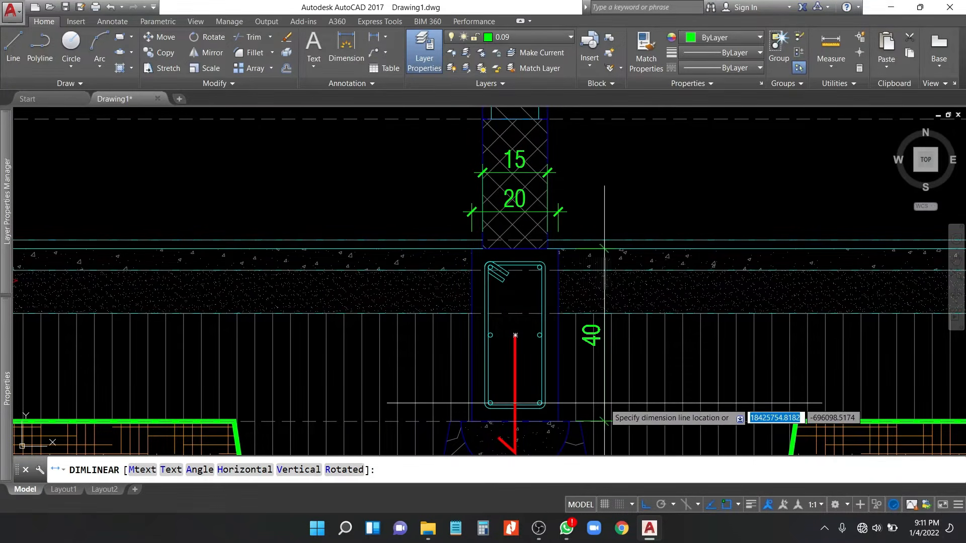
left_click(604, 402)
Step: Add a linear dimension for the top width of the stone foundation, placed inside the stonework
key("Return")
middle_click_drag(604, 403, 589, 226)
left_click(436, 244)
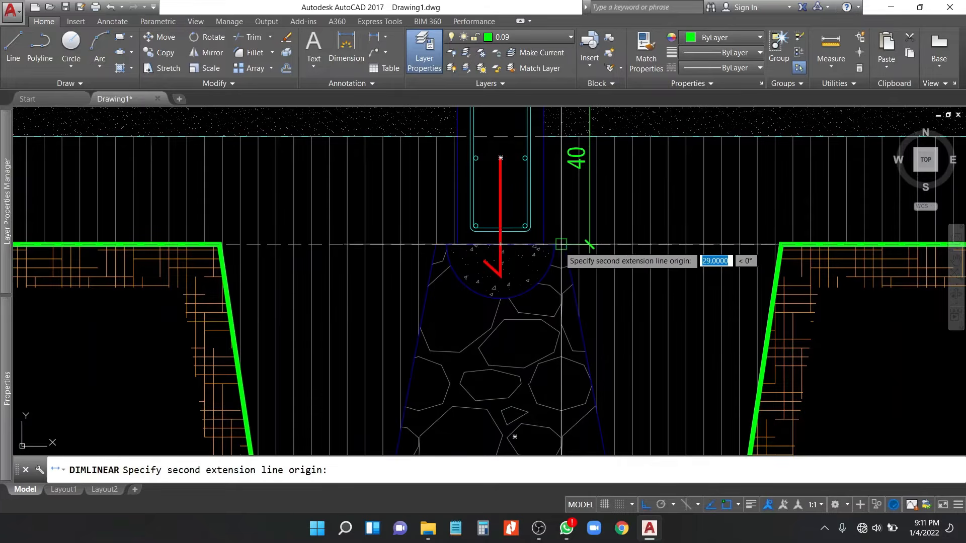
left_click(566, 245)
left_click(533, 345)
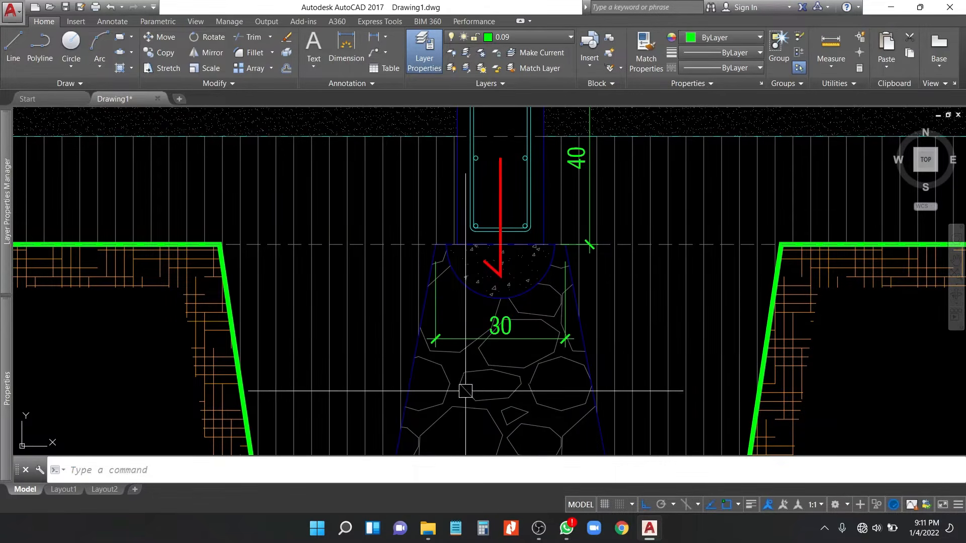
Step: Add a linear dimension for the bottom width of the stone foundation, placed just above its base
middle_click_drag(465, 391, 450, 196)
key("Return")
scroll(358, 404, "up", 2)
left_click(361, 363)
middle_click_drag(608, 384, 197, 347)
left_click(611, 326)
scroll(652, 318, "down", 4)
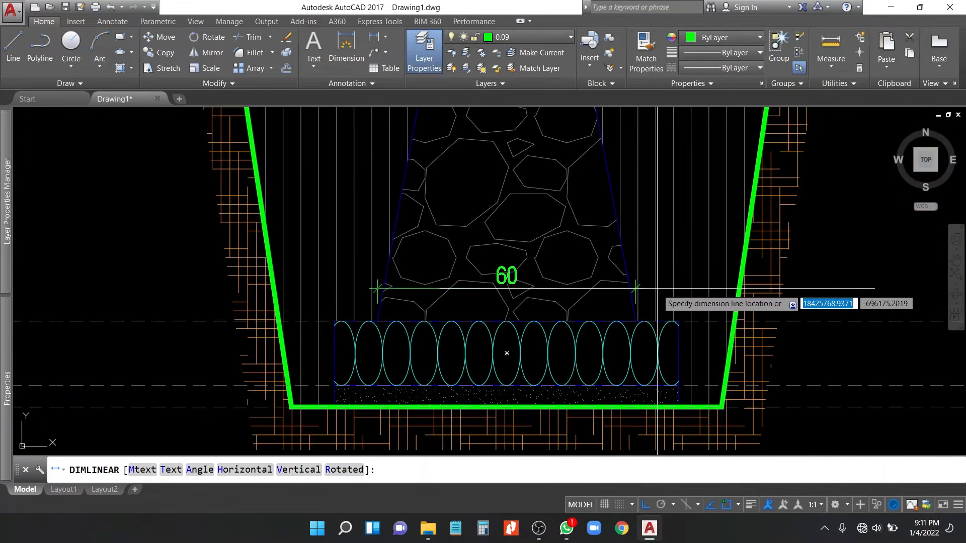
left_click(657, 292)
Step: Add a linear dimension for the width of the stone base layer, placed above the foundation's bottom width dimension
key("Return")
scroll(333, 322, "up", 2)
left_click(335, 321)
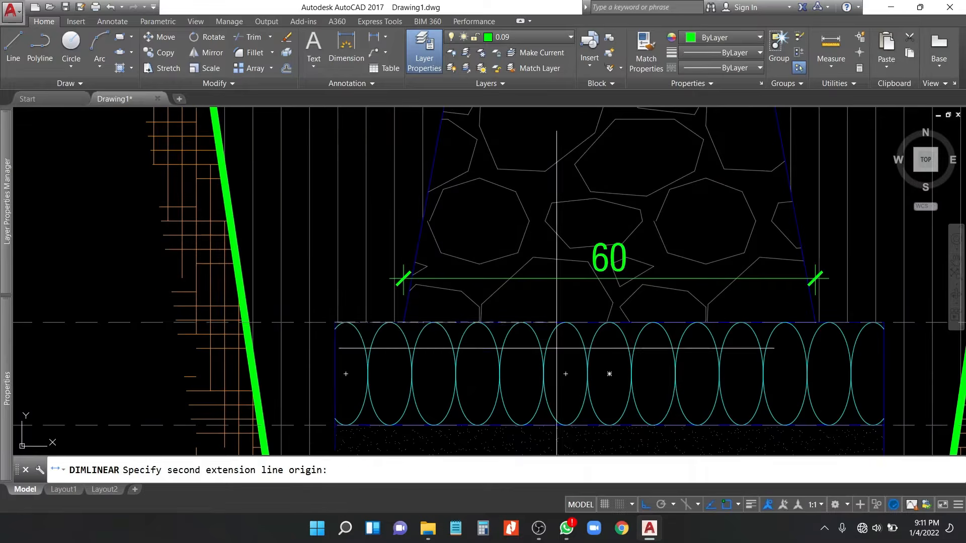
middle_click_drag(848, 327, 598, 320)
left_click(633, 316)
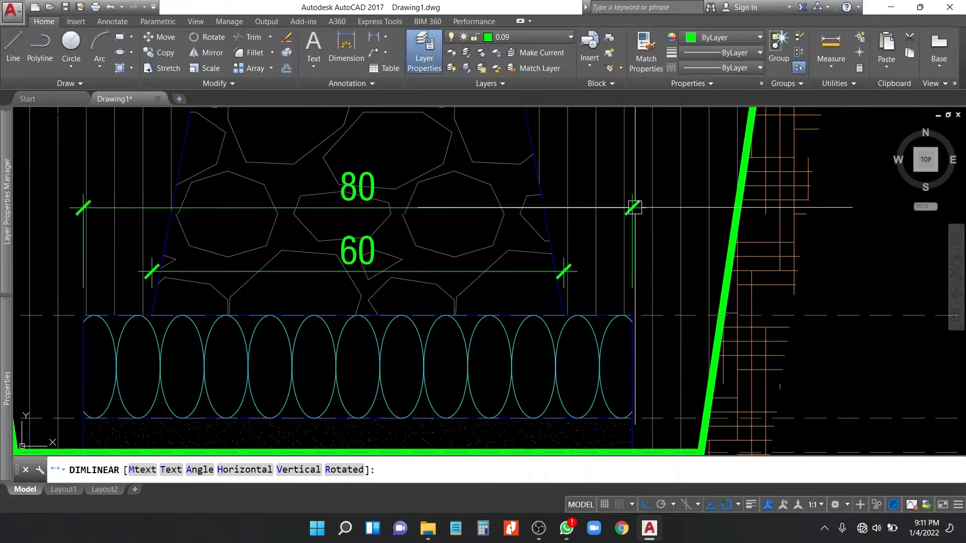
left_click(632, 206)
scroll(643, 289, "down", 4)
middle_click_drag(694, 297, 667, 351)
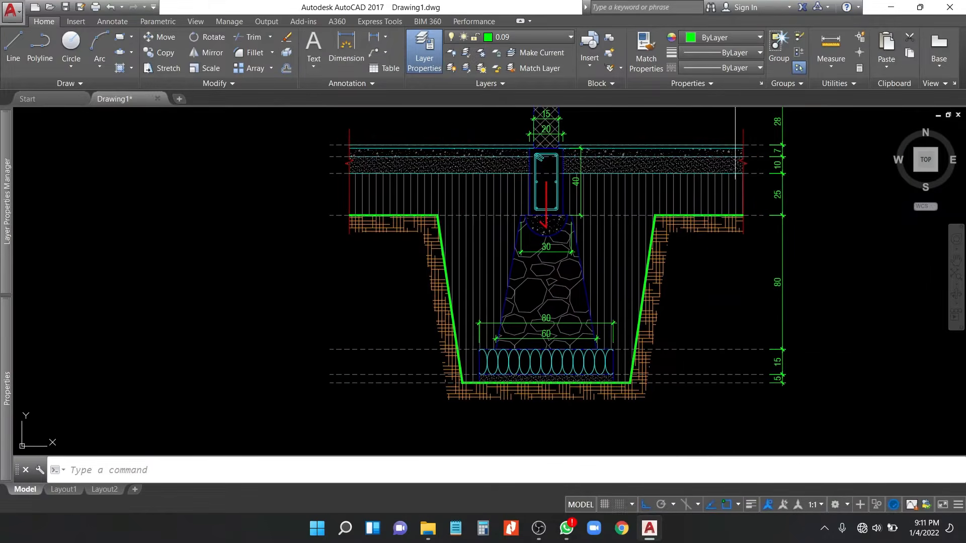
mouse_move(734, 316)
middle_mouse_down()
mouse_move(724, 326)
mouse_move(724, 401)
middle_mouse_up()
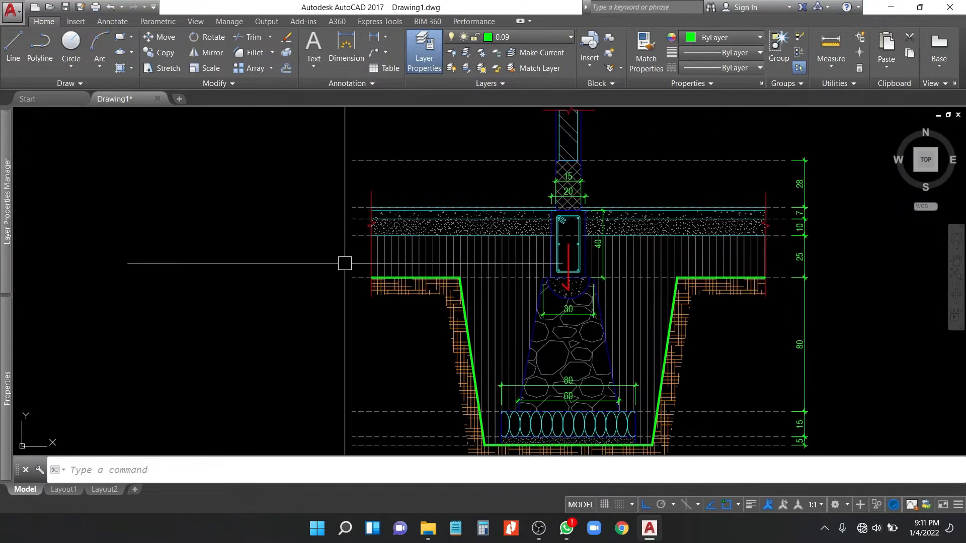
Step: Make 1-100 + the current dimension style
middle_click_drag(344, 262, 463, 262)
scroll(482, 152, "up", 2)
left_click(112, 22)
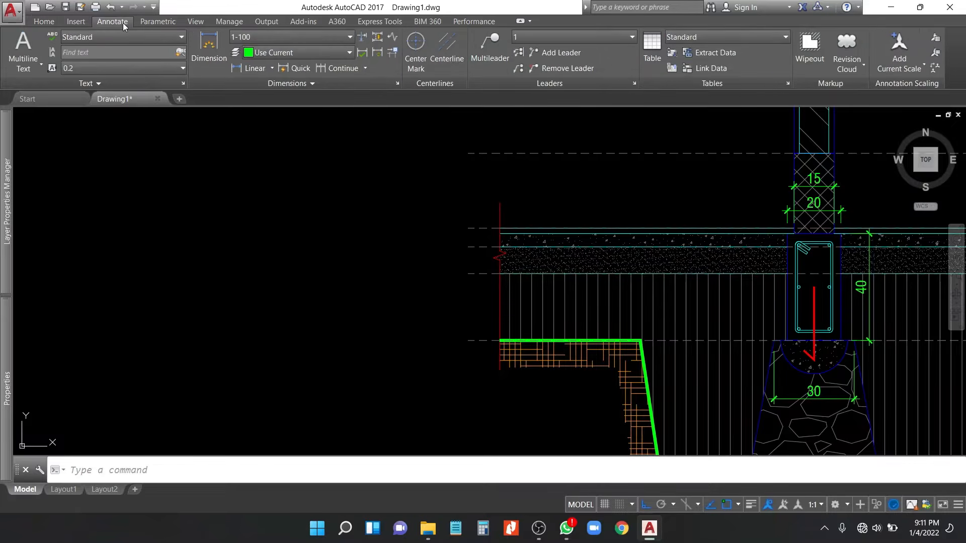
left_click(302, 36)
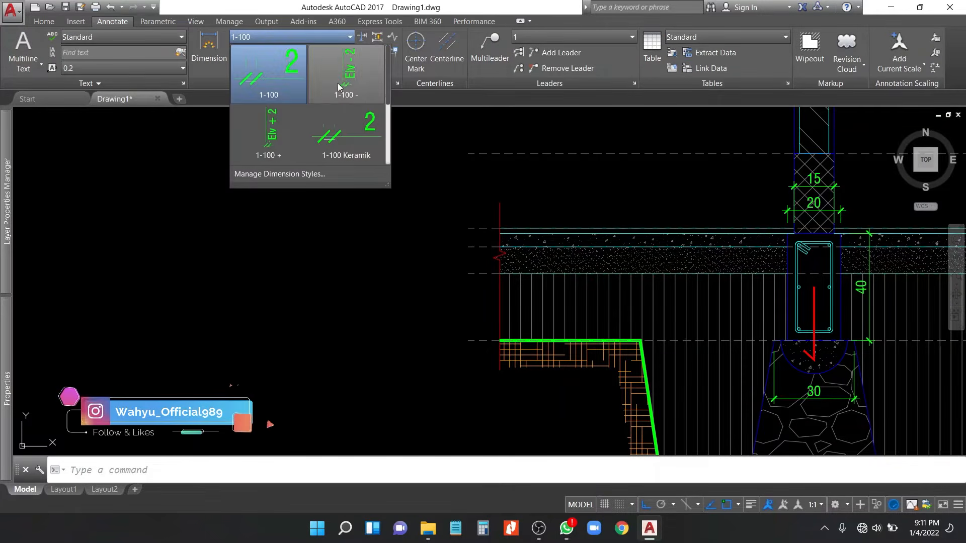
left_click(267, 135)
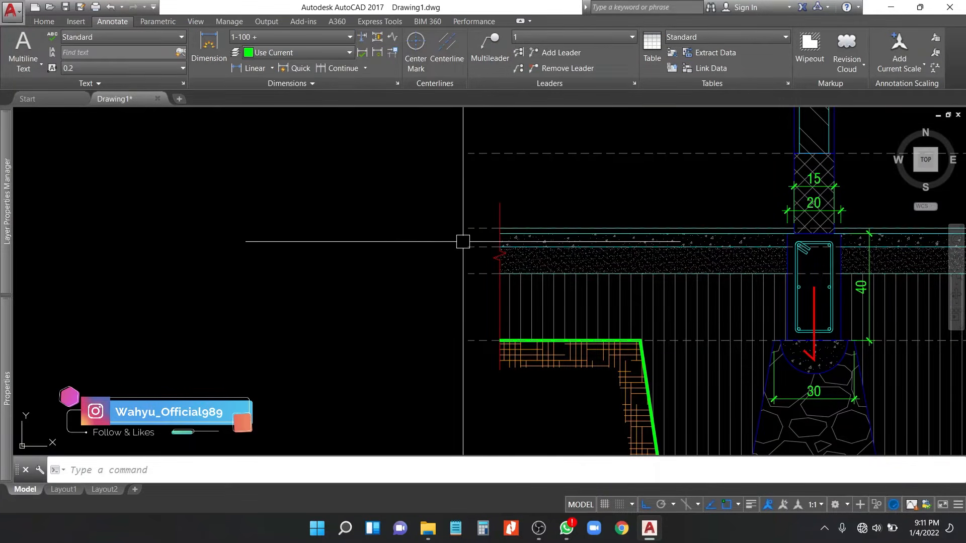
key("Return")
left_click(468, 153)
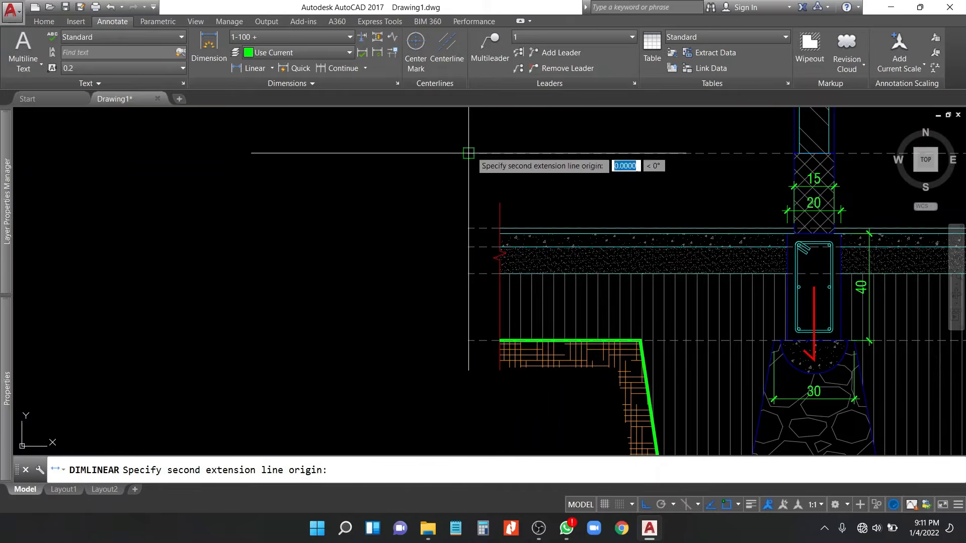
left_click(468, 228)
key("Escape")
Step: Place an elevation dimension from the finished floor line up to the top dashed level line, left of the section
key("Return")
left_click(468, 228)
left_click(468, 153)
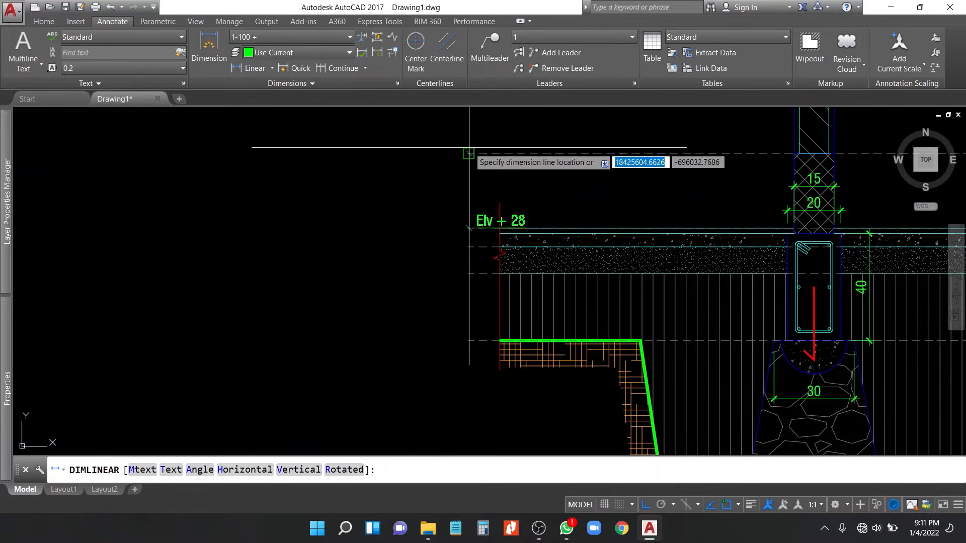
left_click(447, 157)
Step: Replace the floor line's elevation text with "Elv ± 0.00", using the plus/minus symbol
scroll(430, 210, "up", 2)
left_click(438, 227)
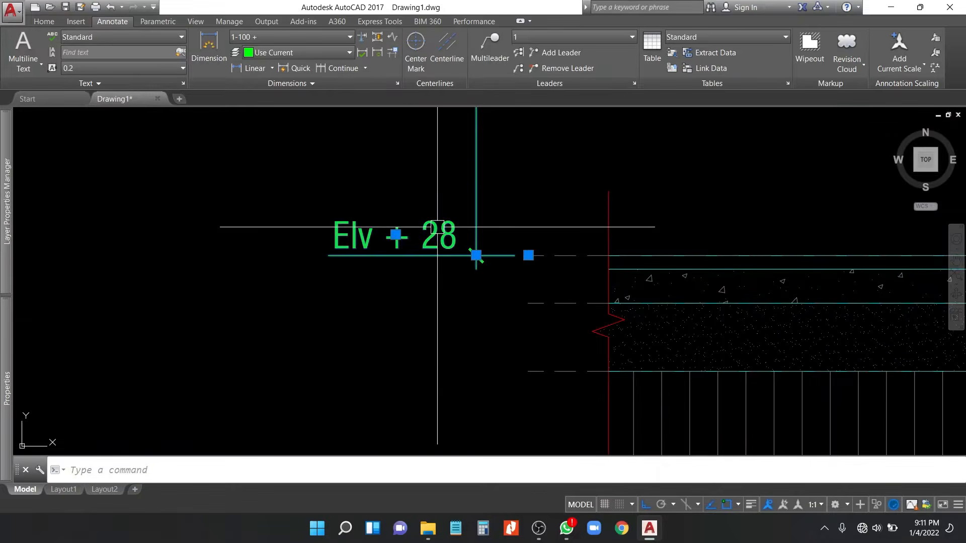
double_click(476, 255)
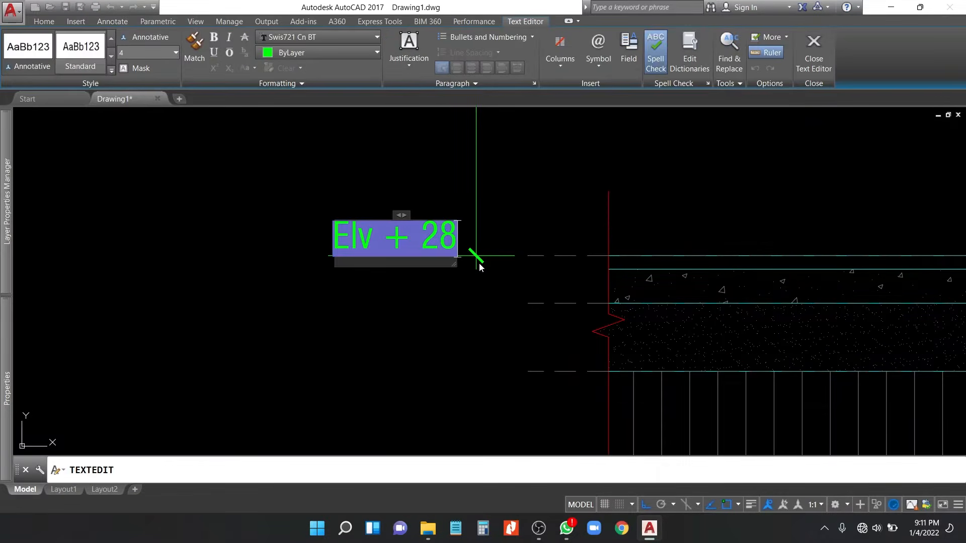
type("Elv")
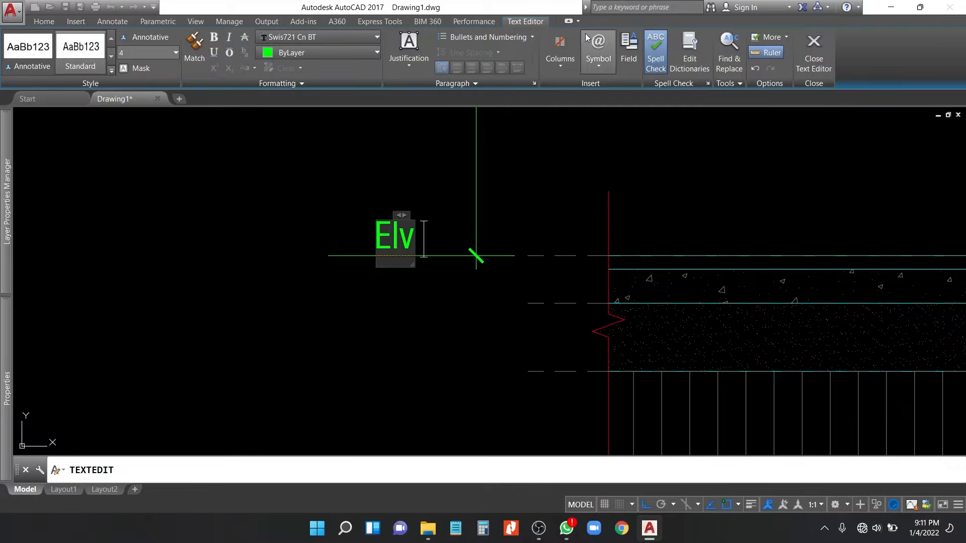
left_click(598, 51)
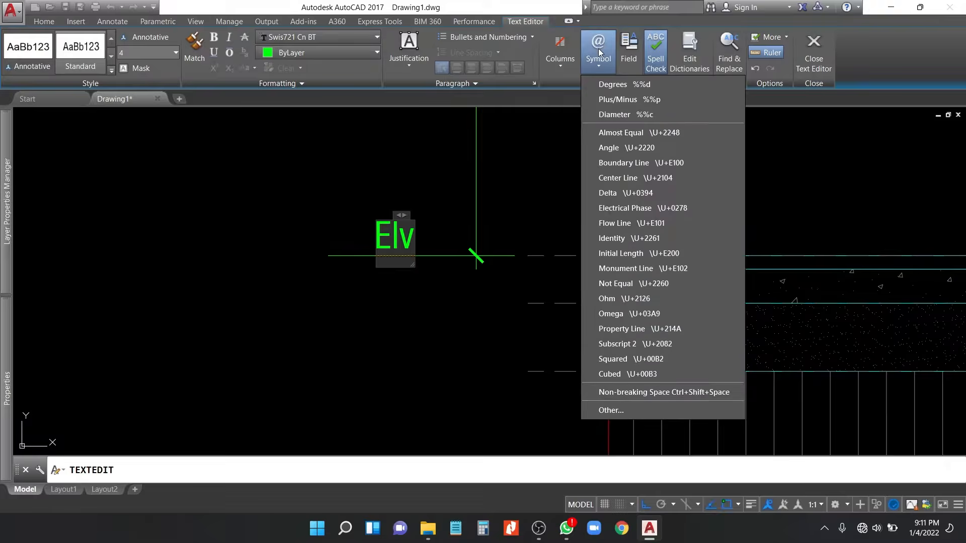
left_click(619, 100)
type("0.00")
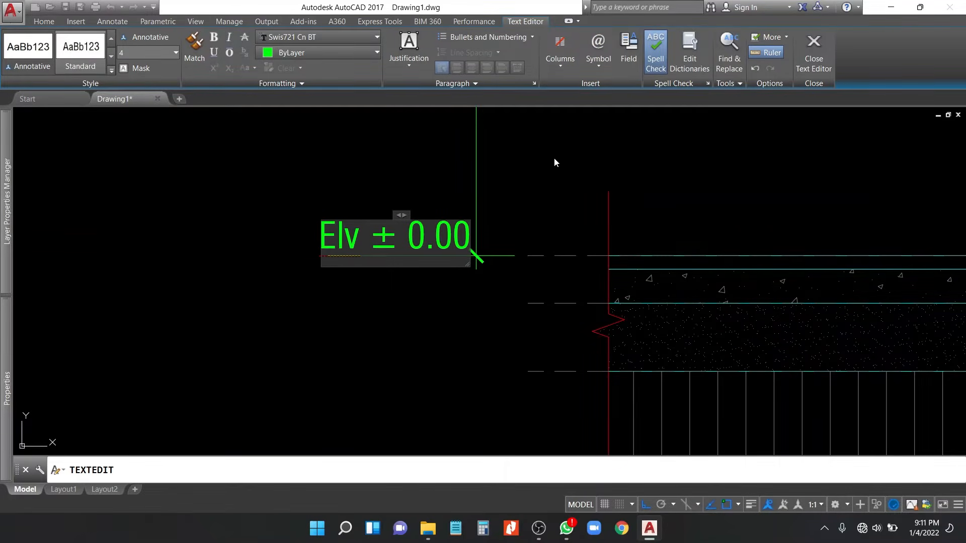
left_click(554, 160)
scroll(493, 239, "down", 2)
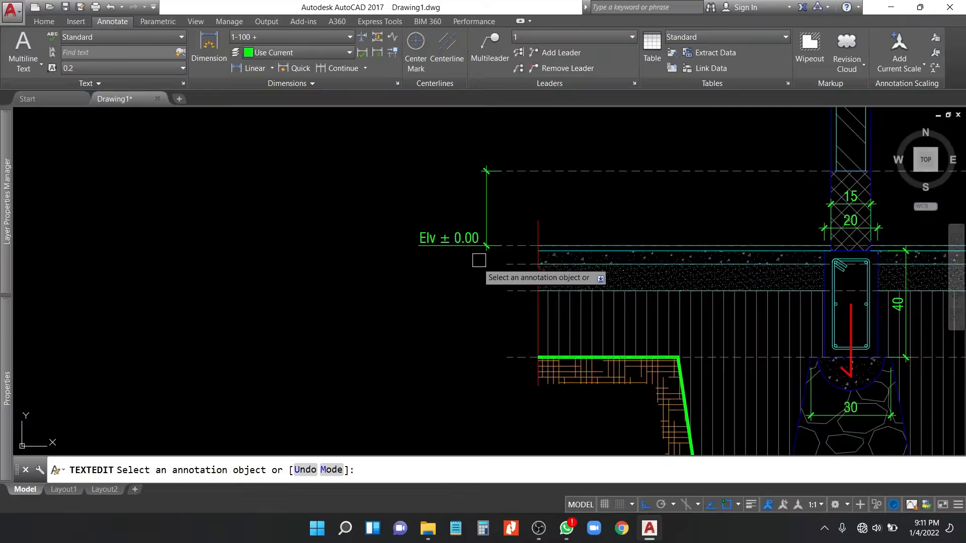
key("Escape")
Step: Place an elevation dimension from the top dashed level line down to the floor line, aligned with the existing elevation mark
scroll(504, 242, "up", 1)
middle_click_drag(516, 223, 503, 250)
left_click(36, 21)
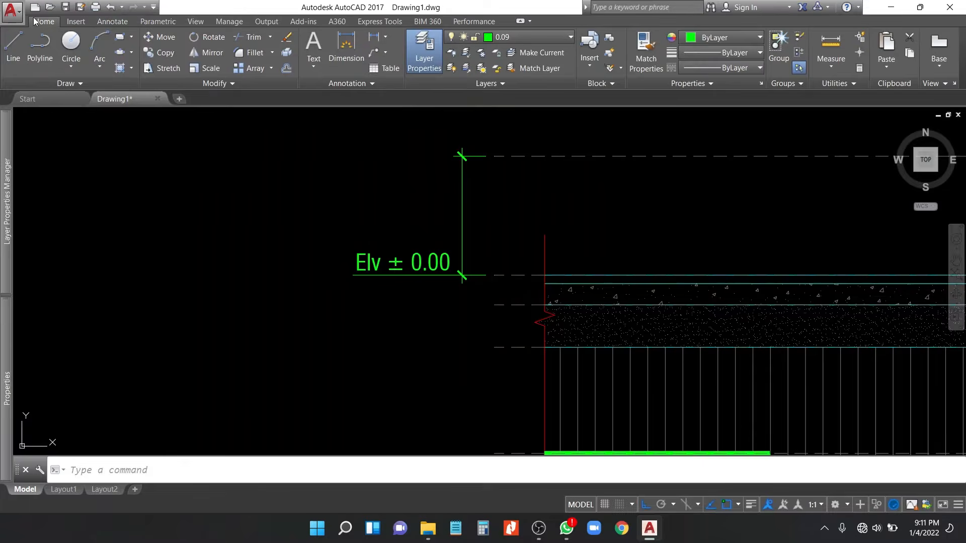
type("dli")
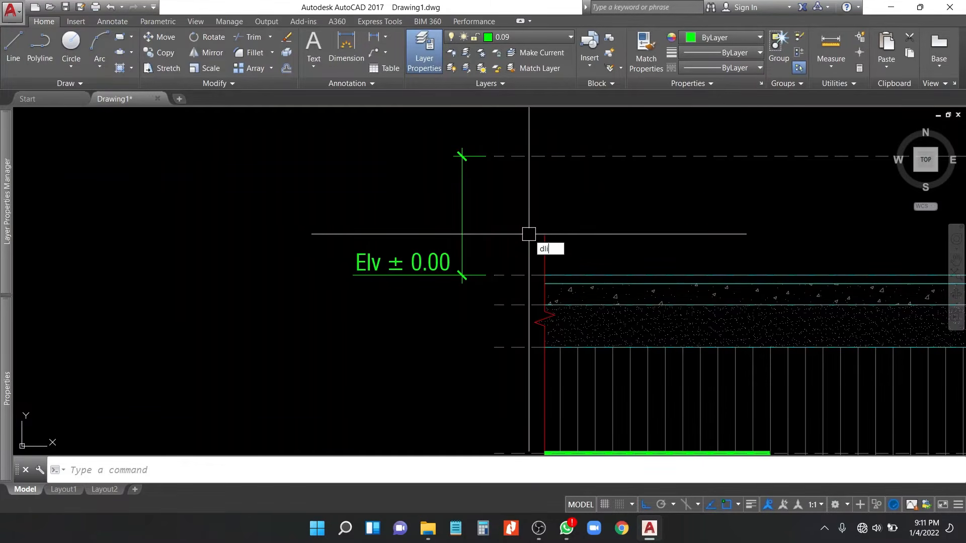
key("Return")
left_click(495, 156)
left_click(486, 275)
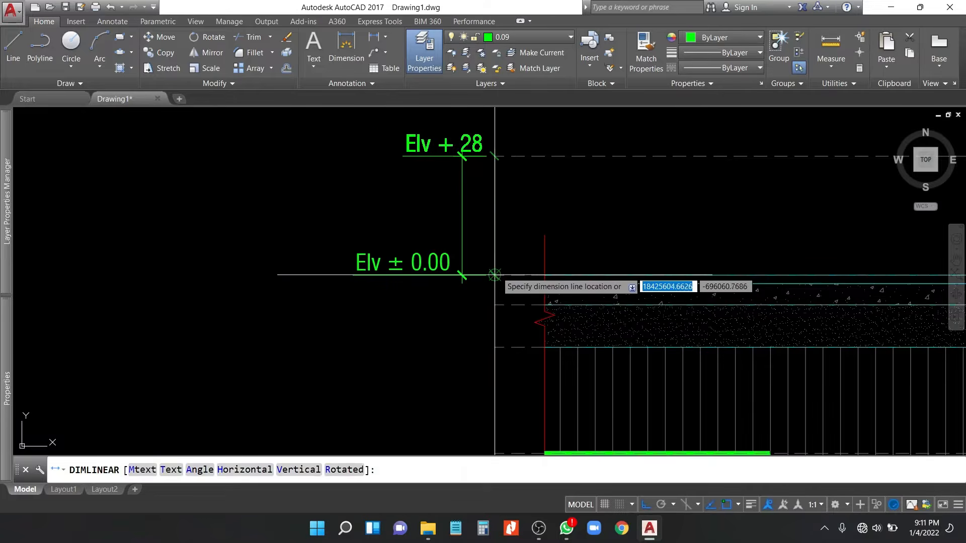
left_click(463, 226)
middle_click_drag(496, 202, 481, 202)
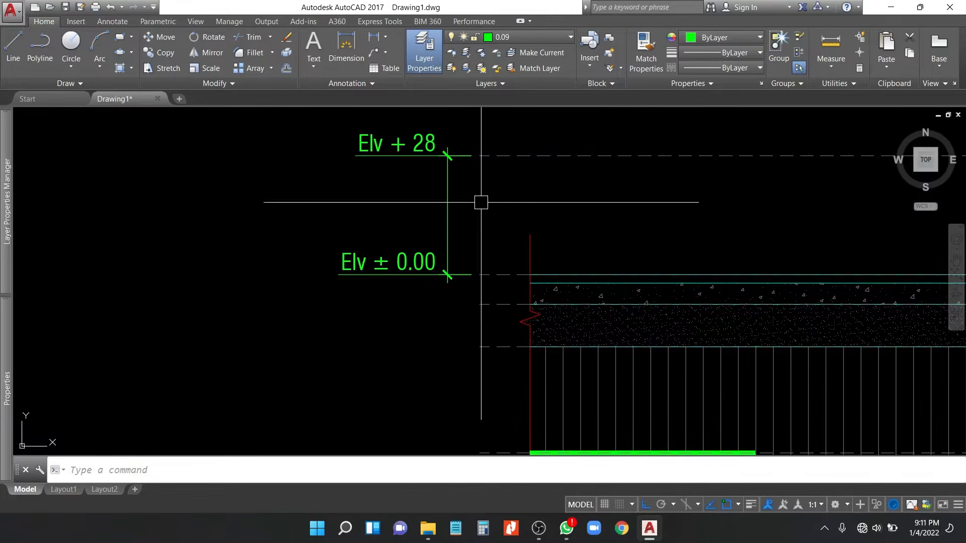
Step: Switch to dimension style 1-100 - and mark the elevation of the floor slab's underside relative to the ± 0.00 line
left_click(124, 20)
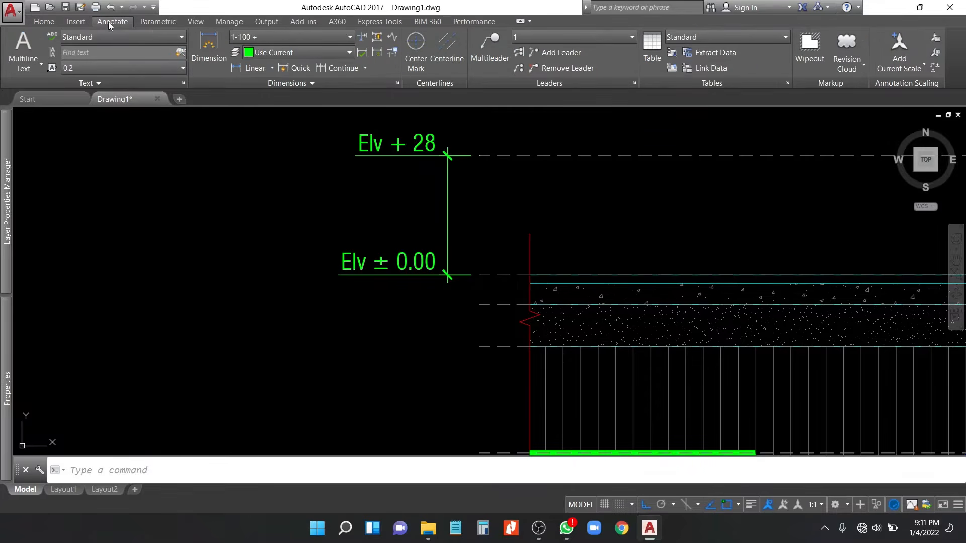
left_click(327, 41)
left_click(344, 86)
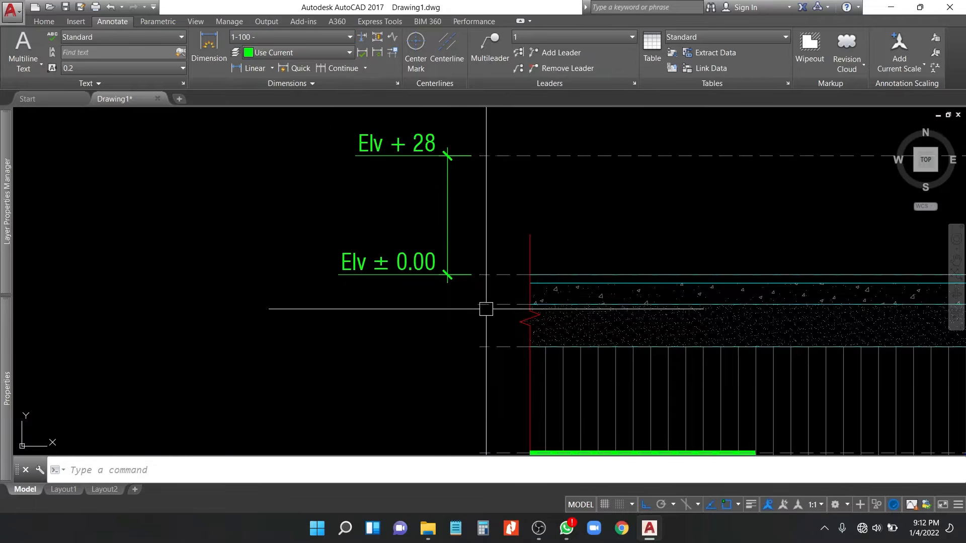
middle_click_drag(486, 309, 475, 245)
type("dli")
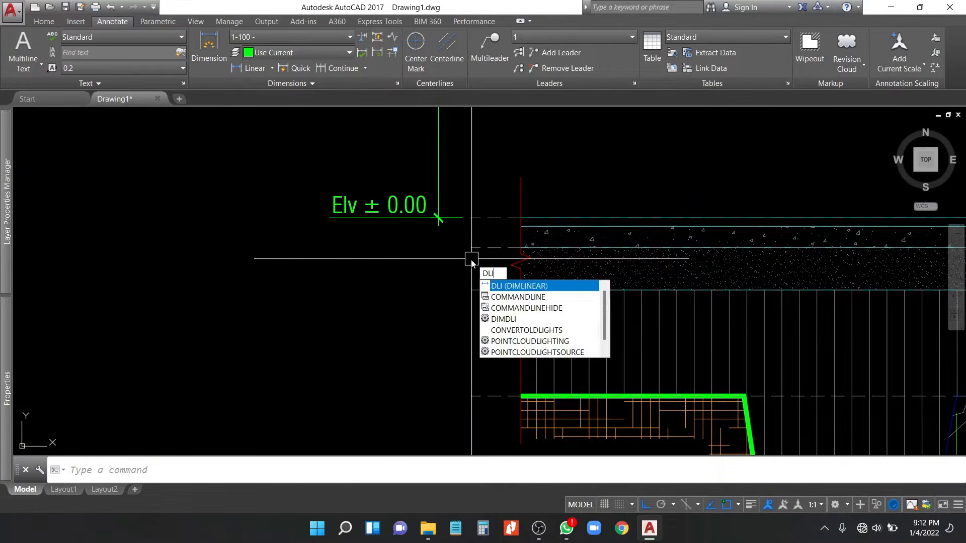
key("Return")
left_click(472, 241)
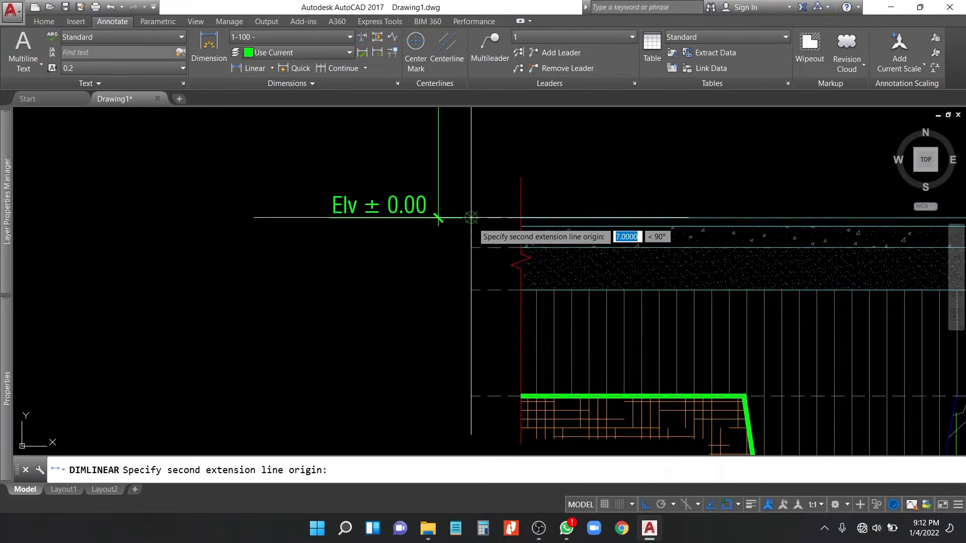
left_click(471, 217)
left_click(439, 226)
Step: Mark the elevation of the underside of the sand layer beneath the slab relative to the ± 0.00 line
key("Return")
left_click(471, 289)
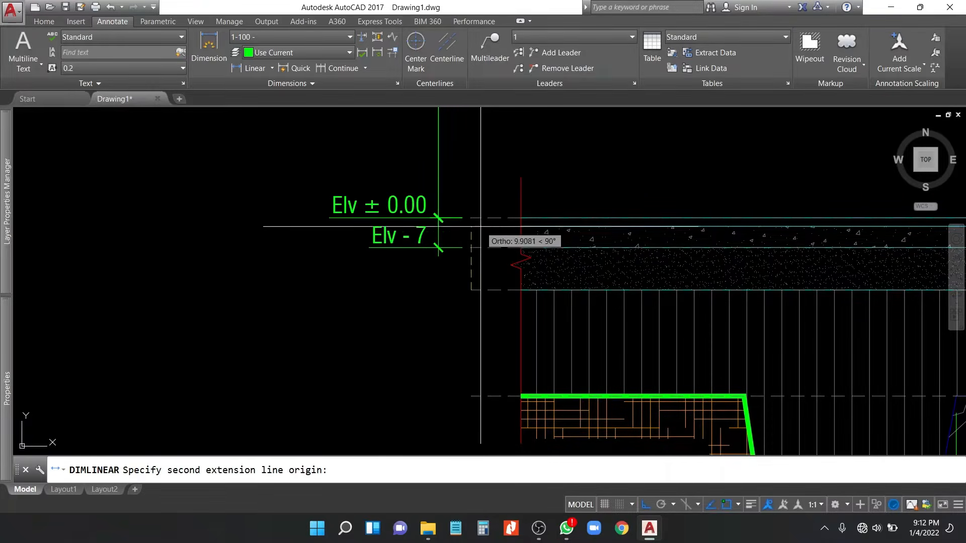
left_click(471, 248)
left_click(438, 267)
middle_click_drag(477, 352, 475, 276)
Step: Mark the elevation of the original ground line relative to the ± 0.00 line, aligned with the other elevation marks
key("Return")
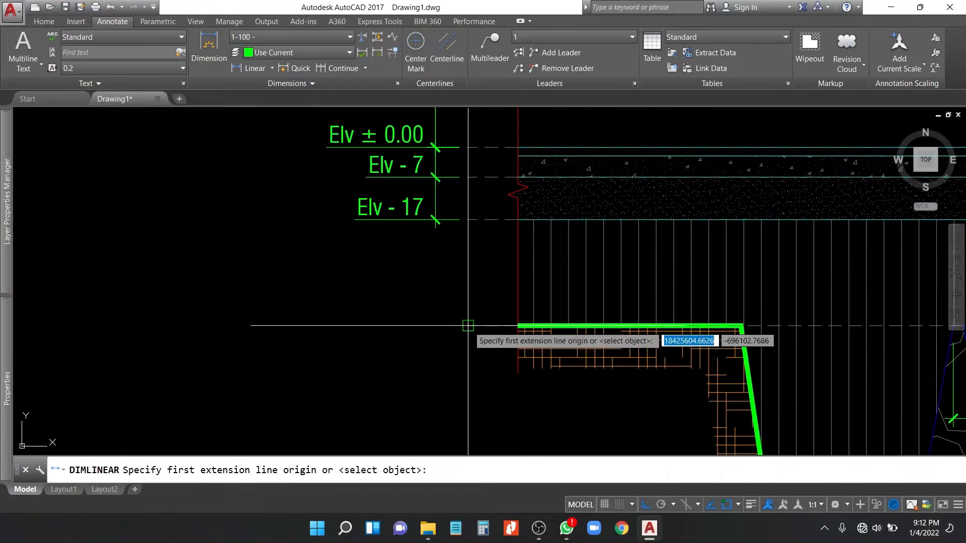
left_click(468, 325)
left_click(469, 147)
left_click(435, 148)
scroll(473, 342, "down", 1)
middle_click_drag(488, 408, 477, 329)
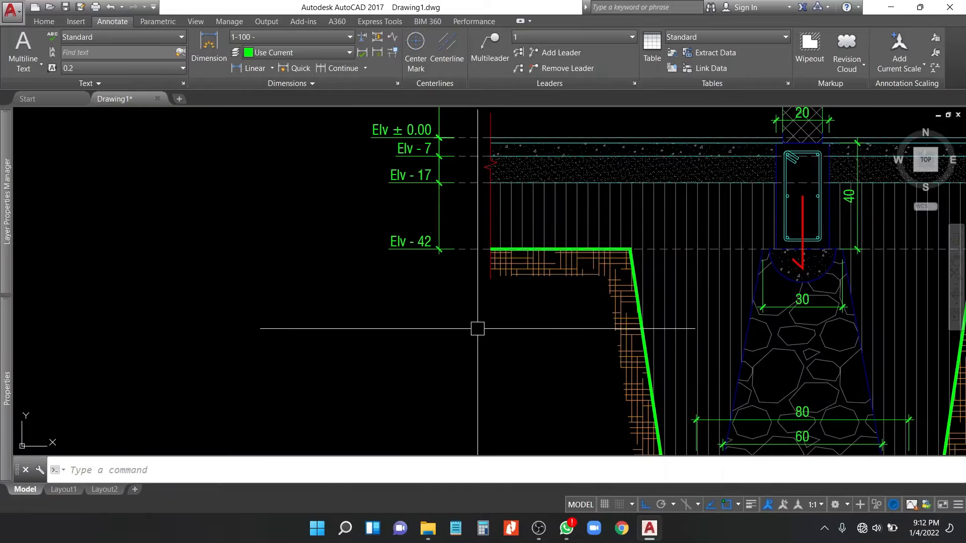
Step: Mark the elevation of the stone foundation's base relative to the ± 0.00 line, aligned with the existing elevation marks
scroll(478, 329, "down", 1)
middle_click_drag(461, 420, 460, 395)
key("Return")
left_click(459, 393)
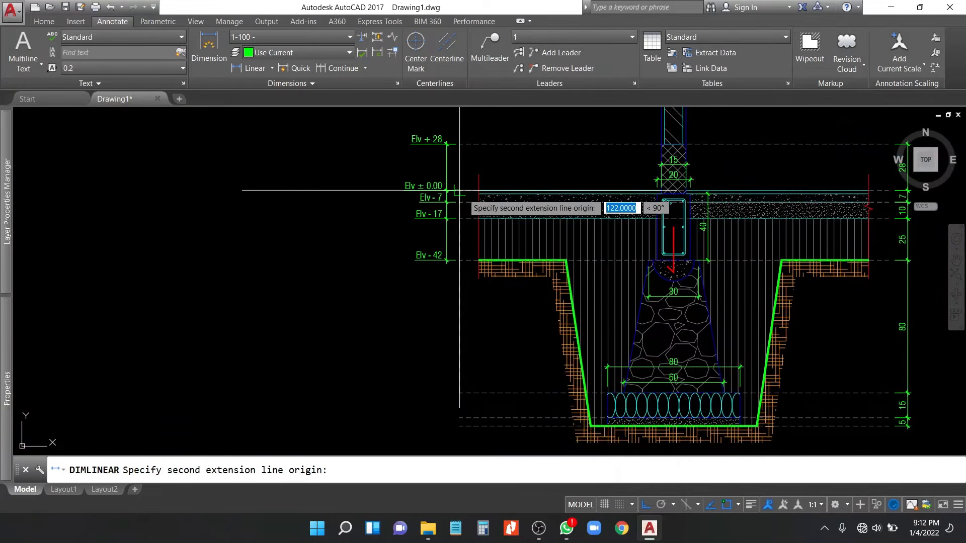
left_click(459, 190)
left_click(446, 166)
Step: Mark the elevation of the underside of the loose stone layer below the foundation relative to the ± 0.00 line
key("Return")
left_click(459, 417)
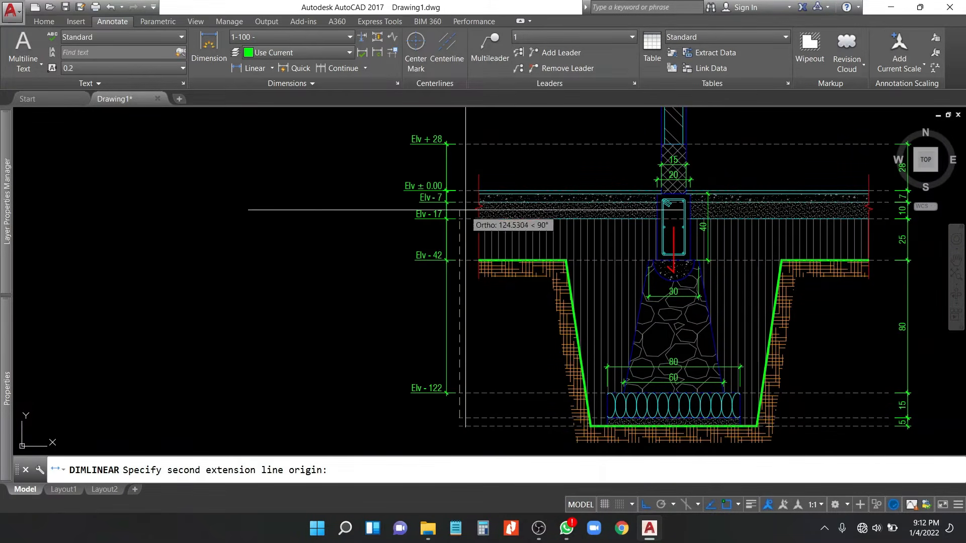
left_click(459, 191)
left_click(447, 176)
Step: Mark the elevation of the excavation bottom, under the lowest sand layer, relative to the ± 0.00 line
key("Return")
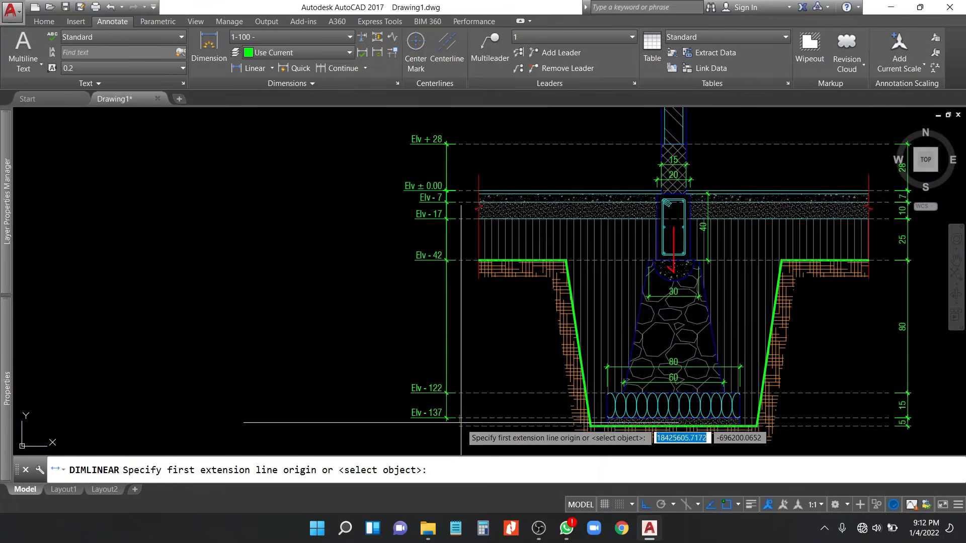
left_click(461, 422)
left_click(459, 191)
left_click(447, 176)
Step: Prefix the uppermost elevation mark's text with "Trasram" so it reads "Trasram Elv + 28"
middle_click_drag(473, 364, 455, 283)
scroll(430, 190, "up", 2)
scroll(397, 171, "up", 2)
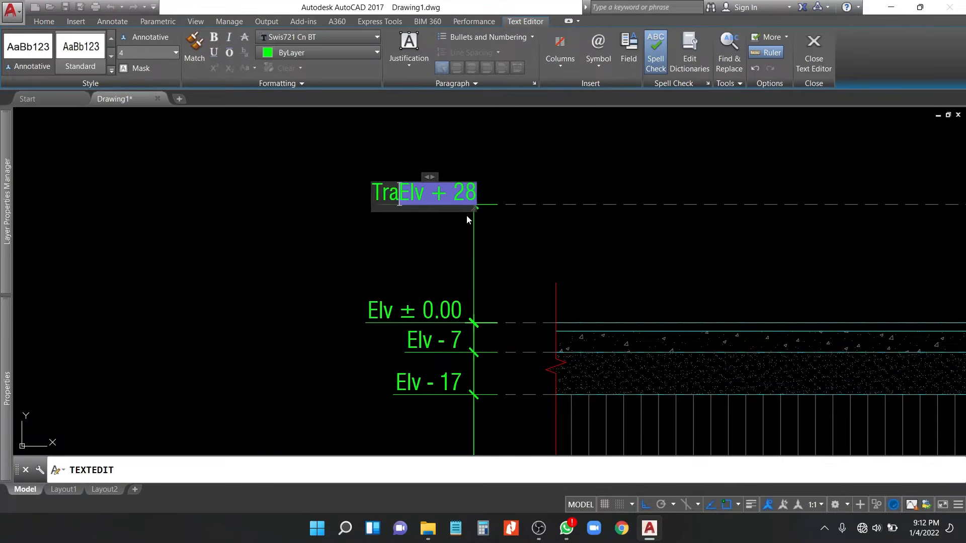
type("sram")
left_click(474, 259)
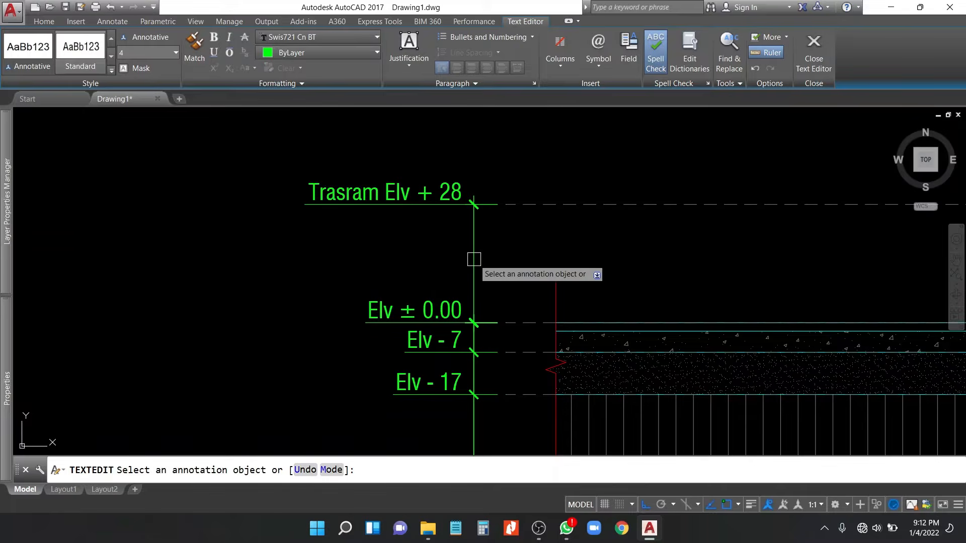
Step: Prefix the ± 0.00 elevation mark's text with "Lantai"
left_click(426, 314)
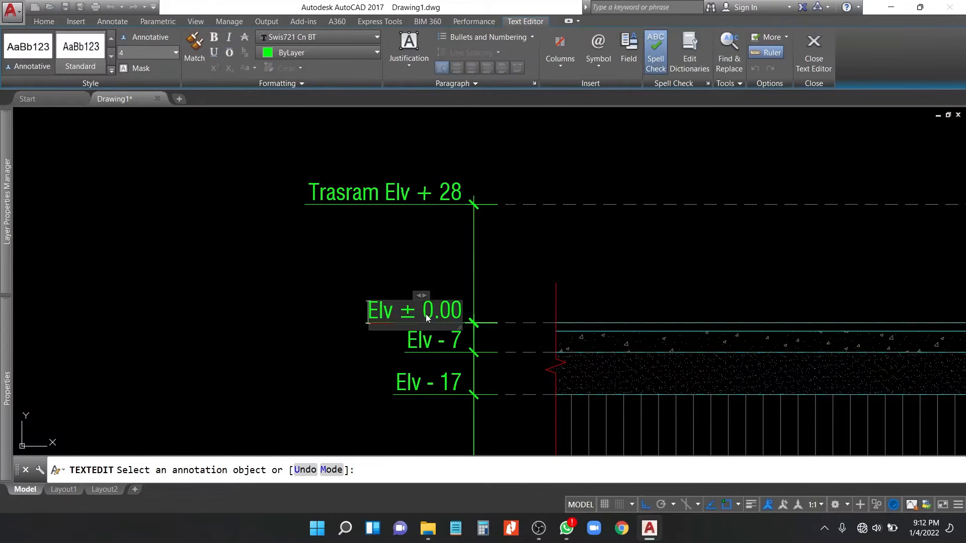
type("Lantai")
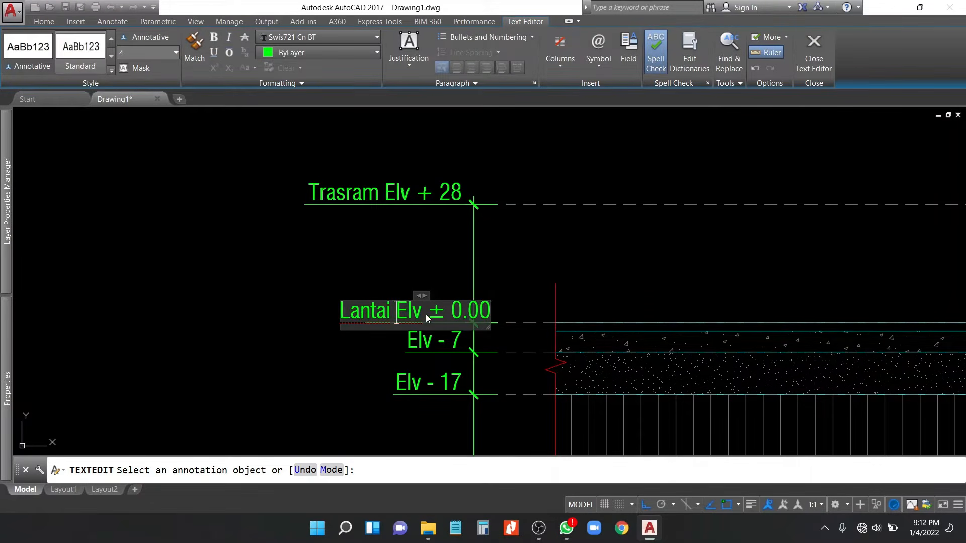
left_click(524, 276)
Step: Prefix the Elv - 7 mark's text with "Rabat Beton"
middle_click_drag(431, 369, 403, 271)
left_click(391, 248)
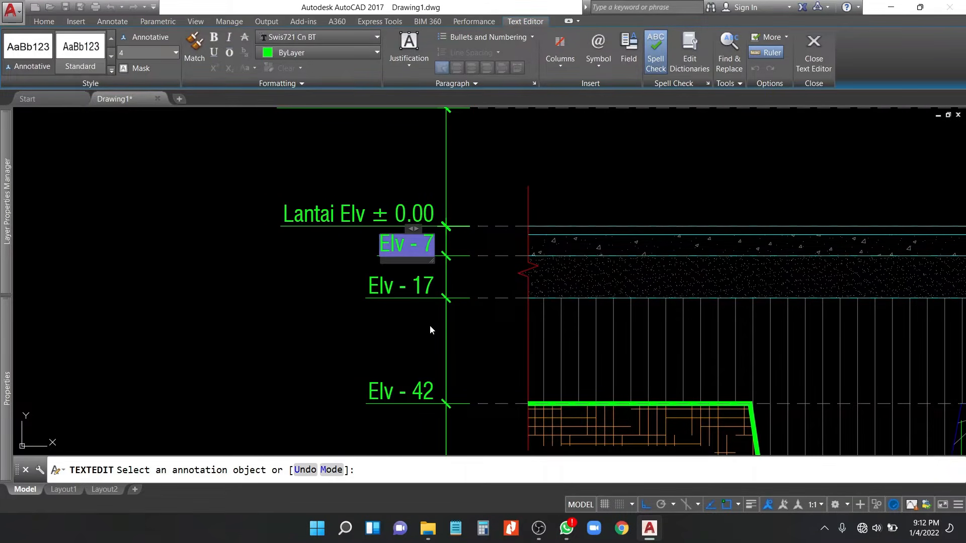
type("Raba")
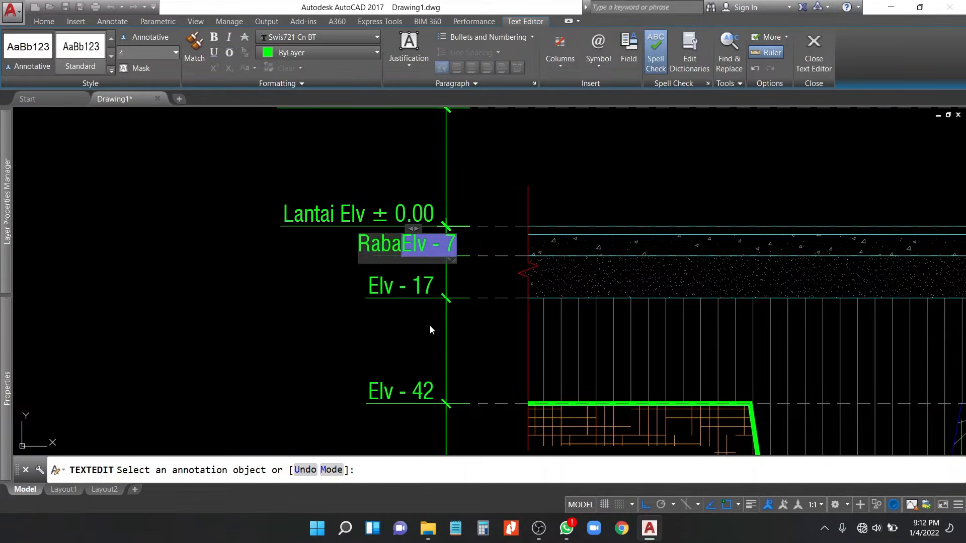
type("t Beton")
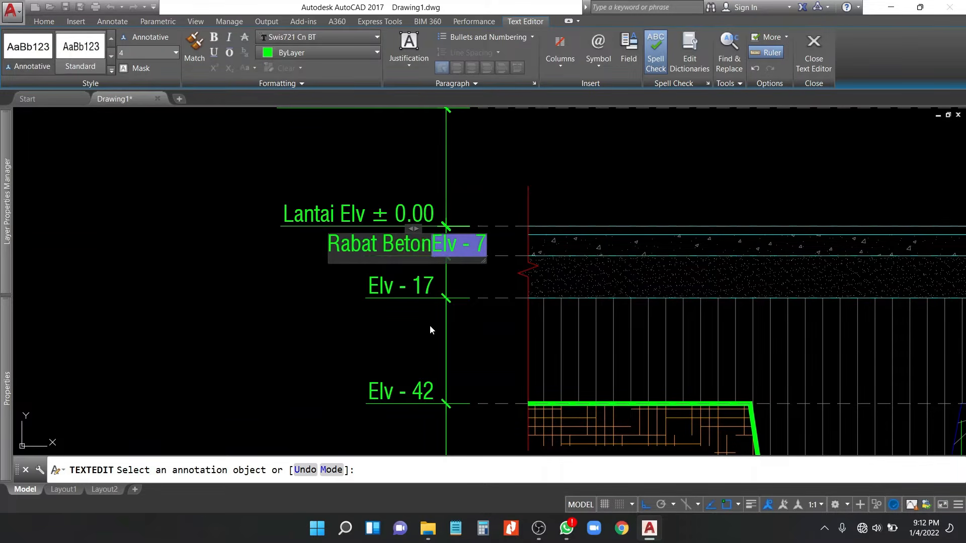
left_click(430, 330)
Step: Prefix the Elv - 17 mark's text with "Urukan Pasir"
middle_click_drag(430, 330, 418, 305)
left_click(411, 285)
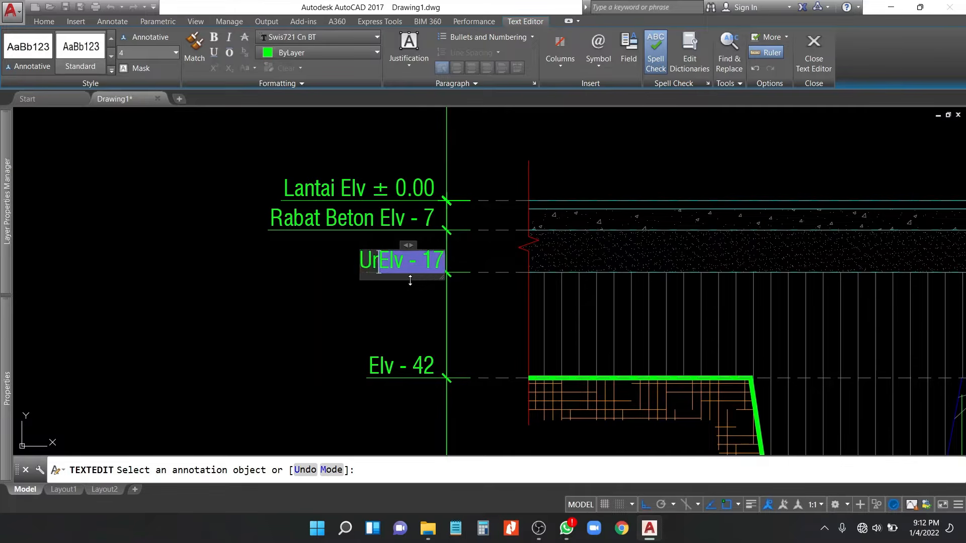
type("ukan Pa")
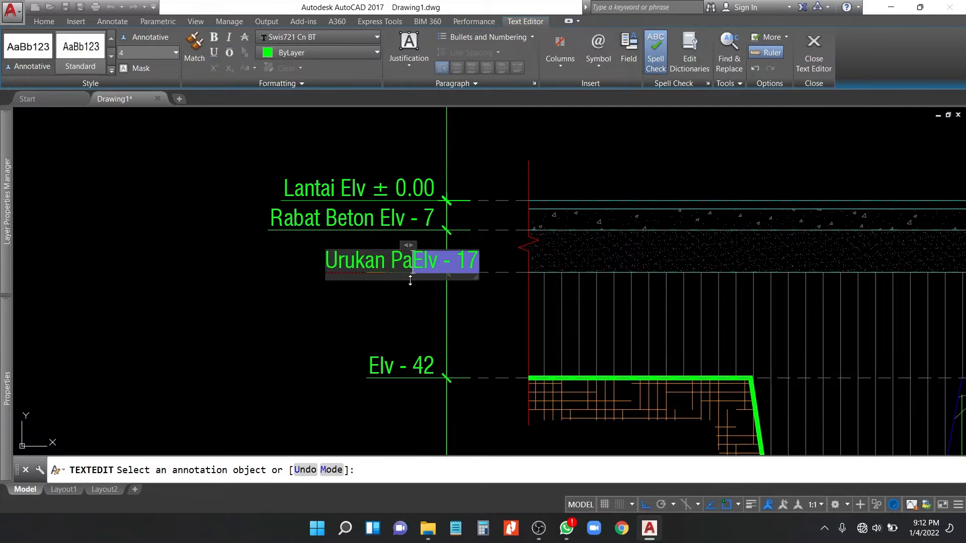
type("sir")
left_click(350, 360)
Step: Prefix the Elv - 42 mark's text with "Sloof"
middle_click_drag(399, 361, 380, 258)
left_click(360, 262)
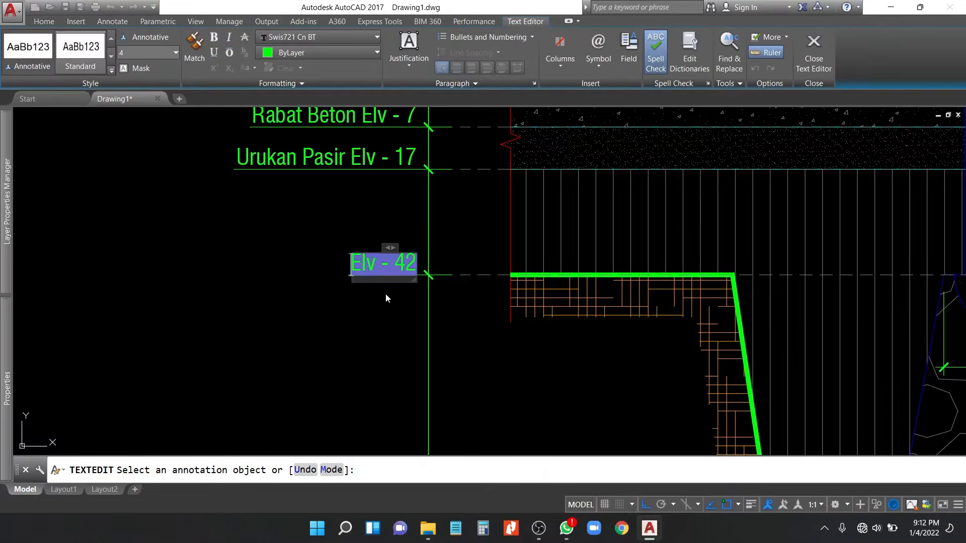
type("Sloof")
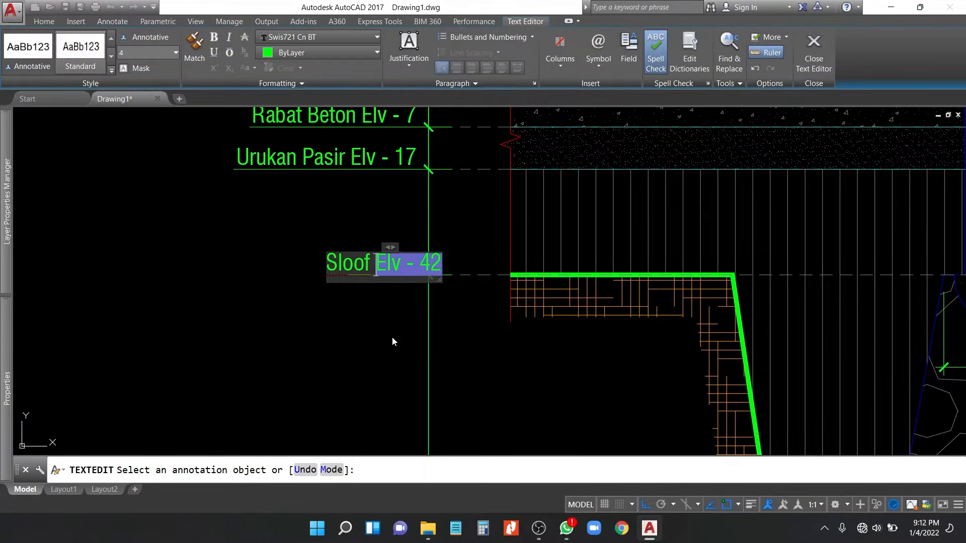
left_click(392, 336)
Step: Prefix the Elv - 122 mark's text with "Pondasi Batu Kali"
middle_click_drag(497, 341, 453, 216)
scroll(443, 332, "up", 2)
left_click(402, 337)
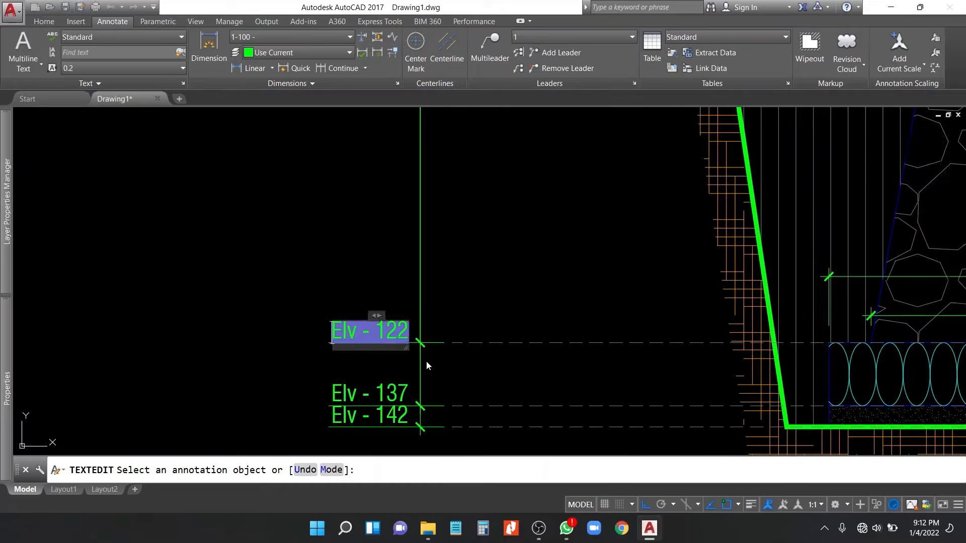
type("Pondasi")
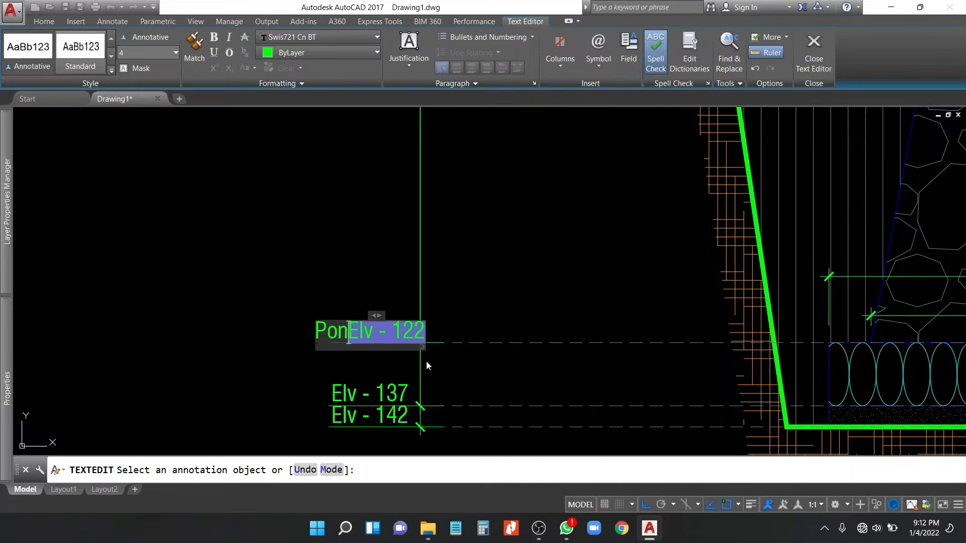
type(" Batu ")
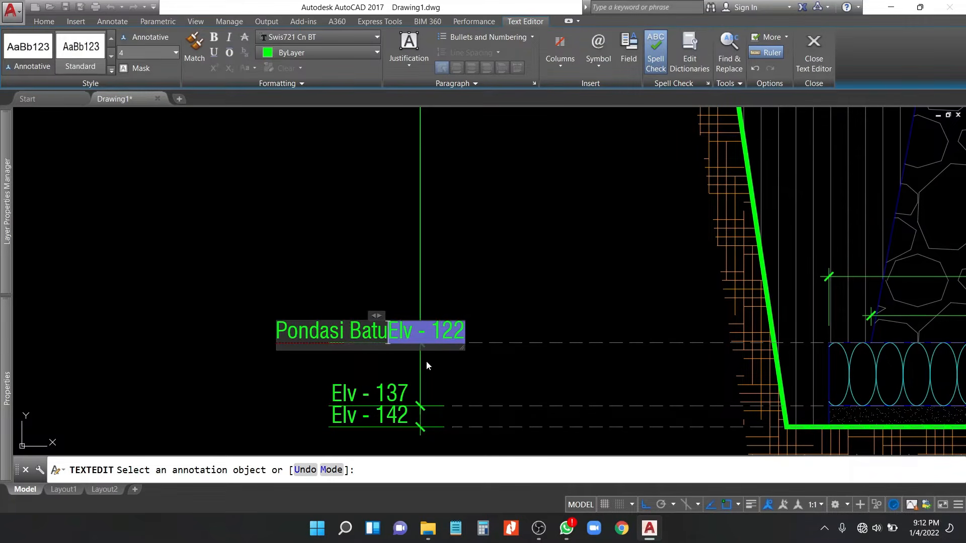
type("Kali")
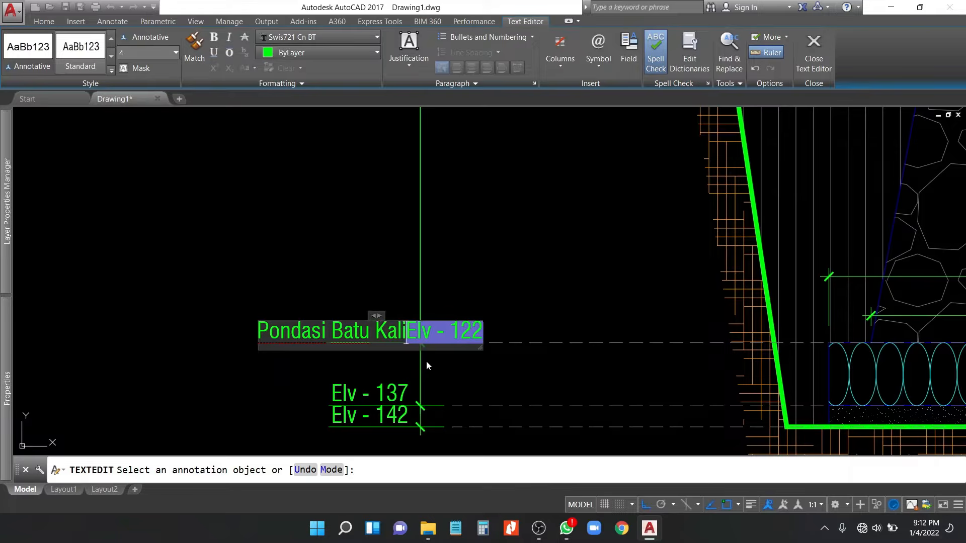
left_click(485, 369)
Step: Prefix the Elv - 137 mark's text with "Aanstamping"
middle_click_drag(387, 375, 372, 306)
left_click(367, 321)
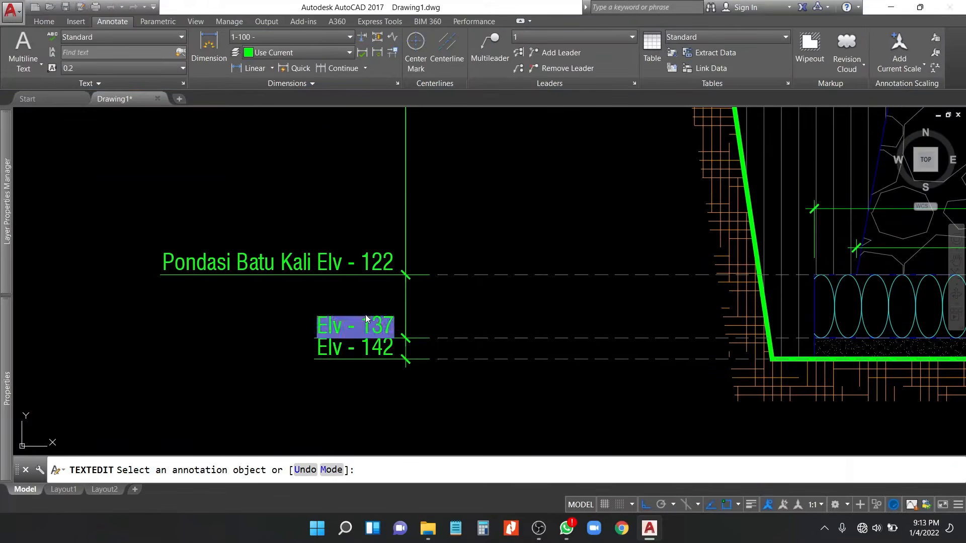
type("A")
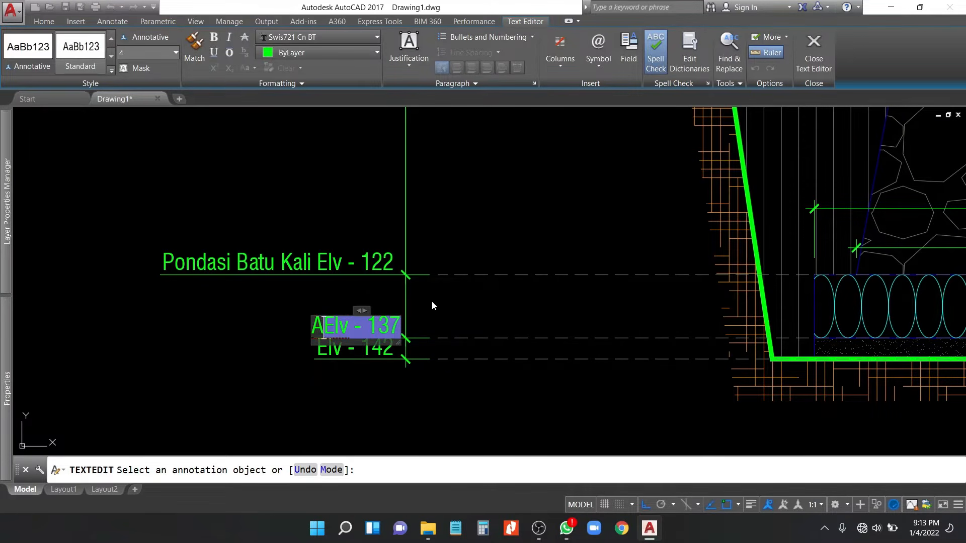
type("anstampin")
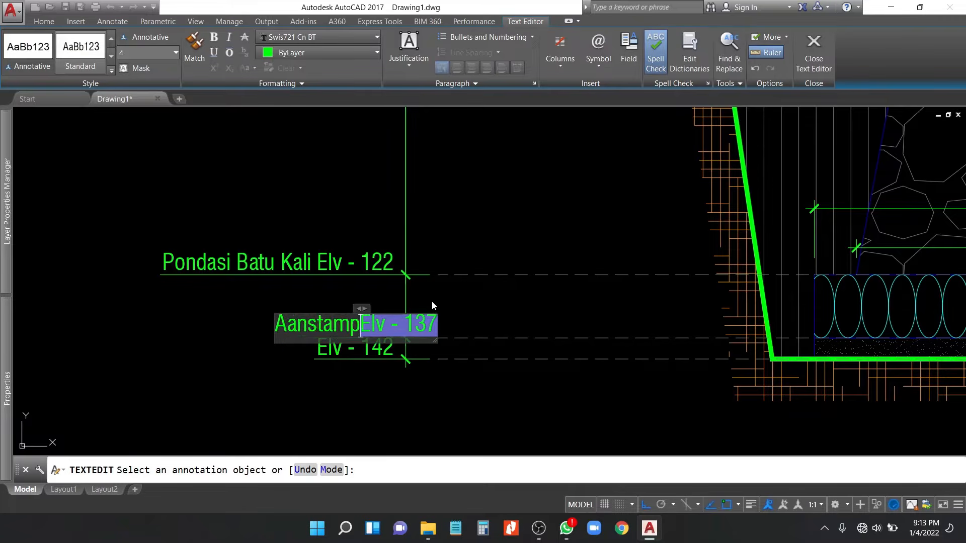
type("g")
left_click(440, 371)
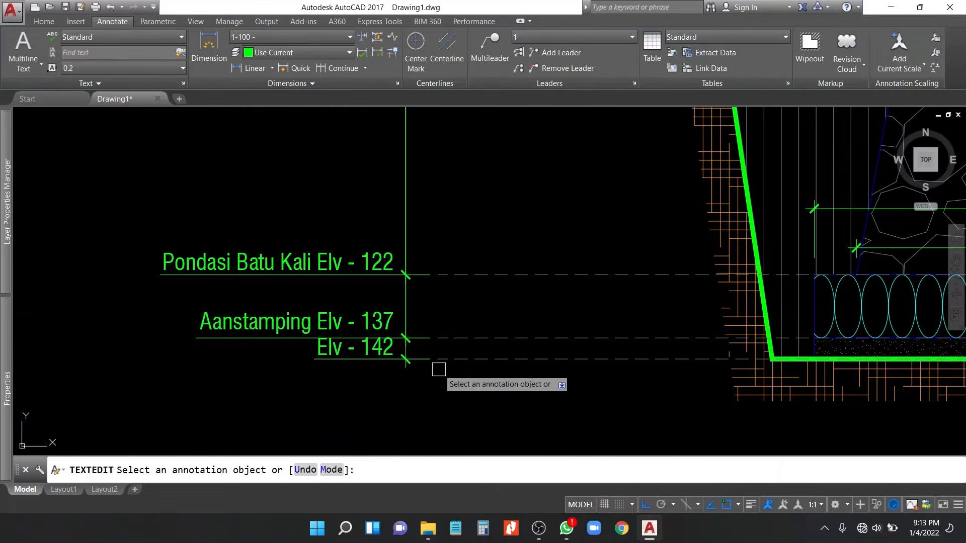
Step: Prefix the lowest elevation mark's text, Elv - 142, with "Urukan Pasir" and finish the text editing
left_click(383, 351)
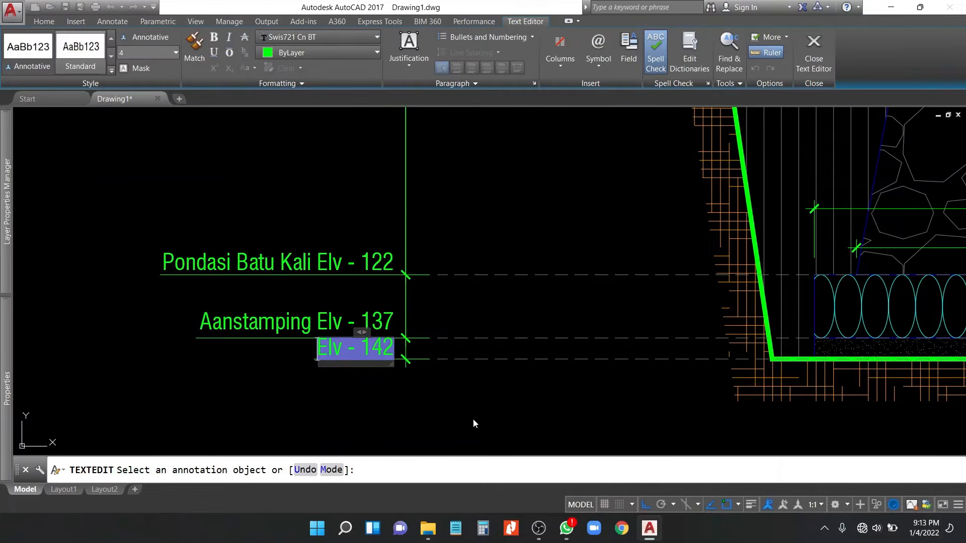
type("Urukan ")
type("Pasir")
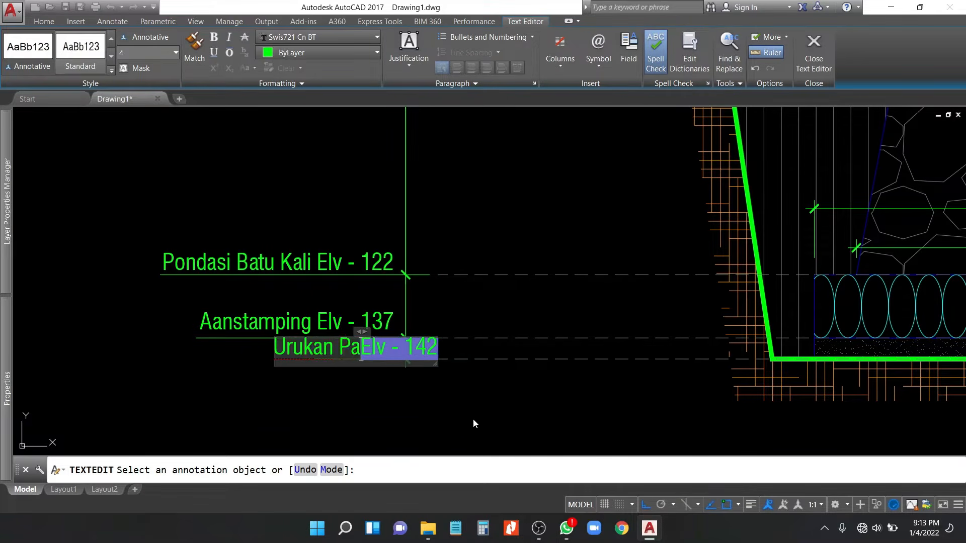
left_click(474, 420)
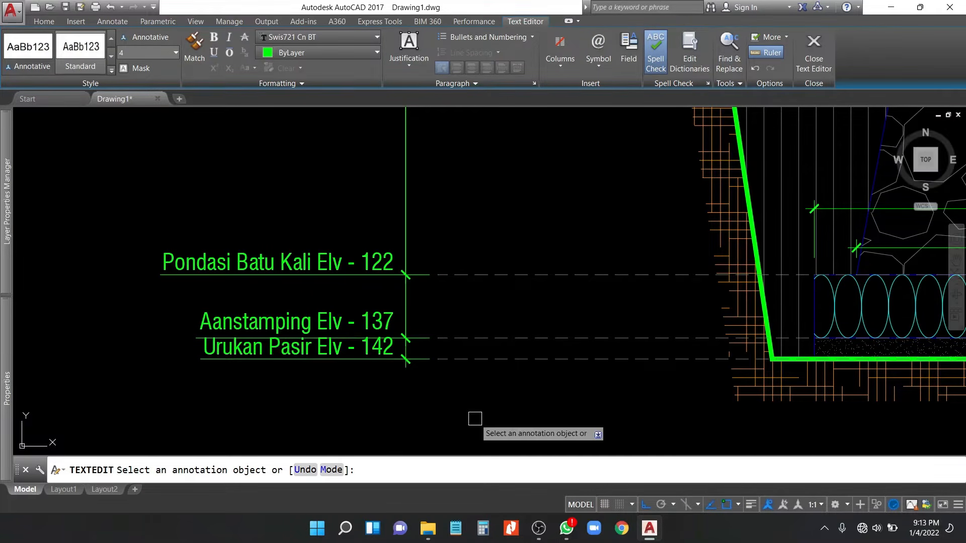
key("Escape")
scroll(285, 361, "down", 2)
middle_click_drag(475, 392, 414, 426)
middle_click_drag(792, 372, 792, 402)
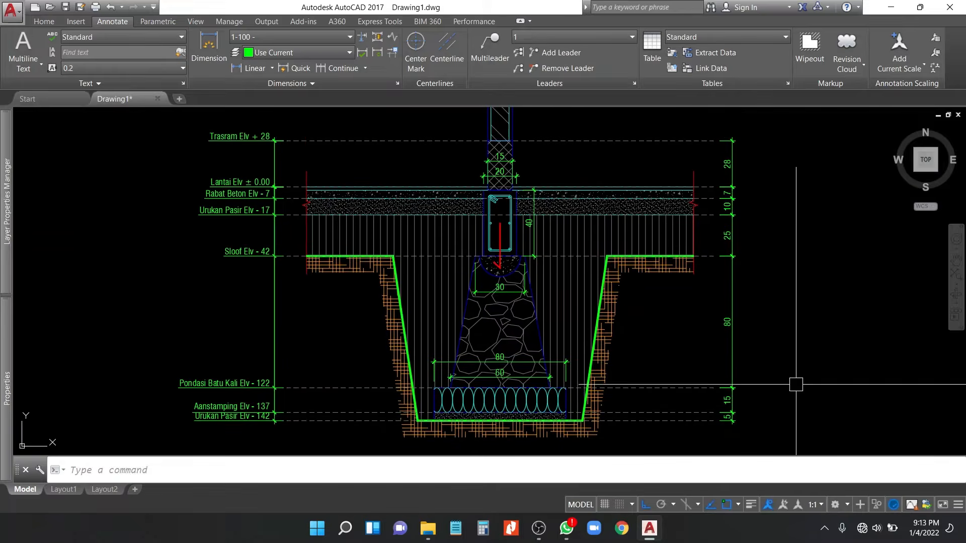
middle_click_drag(832, 337, 821, 333)
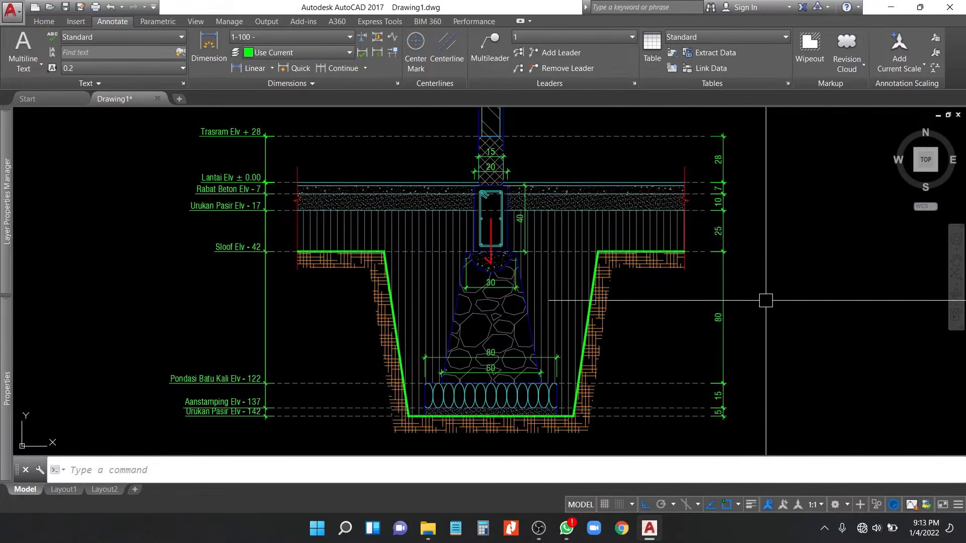
scroll(737, 302, "down", 2)
scroll(739, 304, "up", 2)
middle_click_drag(740, 304, 789, 318)
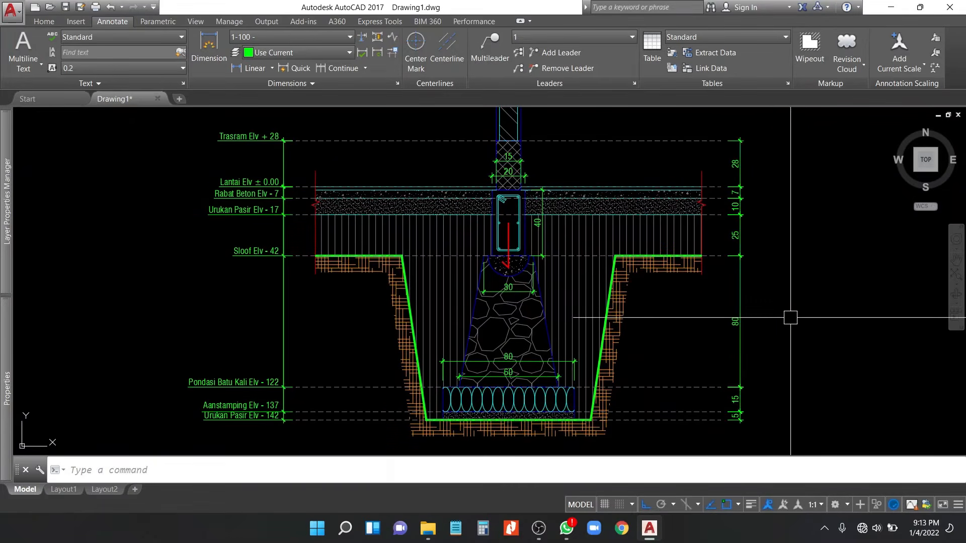
Step: Draw a small three-sided polygon pointing downward just above the ± 0.00 floor line, between the elevation marks and the wall
left_click(45, 22)
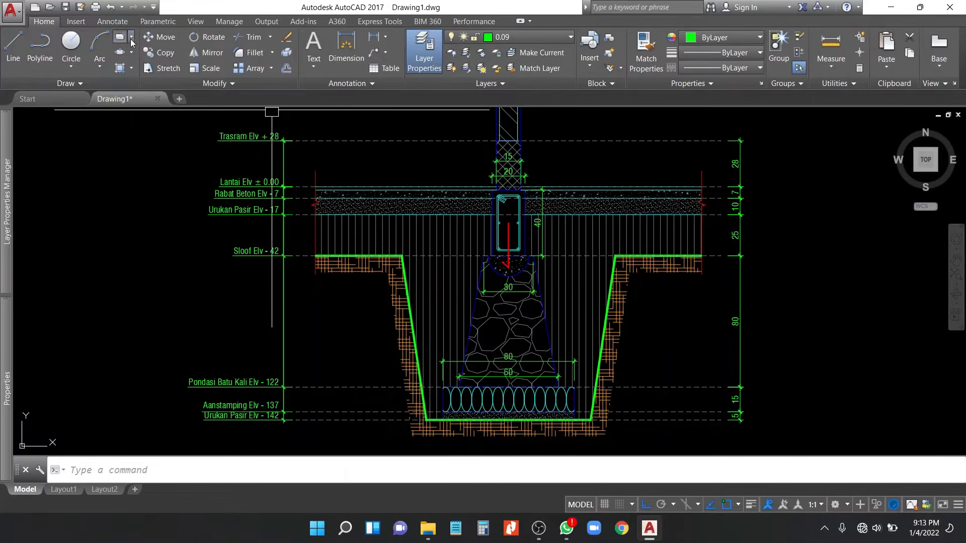
left_click(132, 43)
left_click(143, 81)
scroll(371, 159, "up", 4)
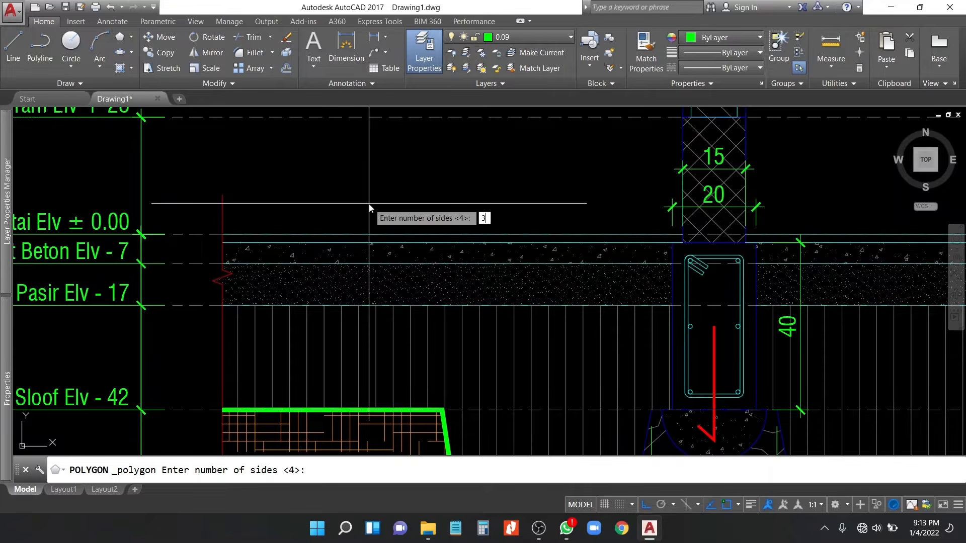
key("Return")
left_click(335, 218)
left_click(350, 250)
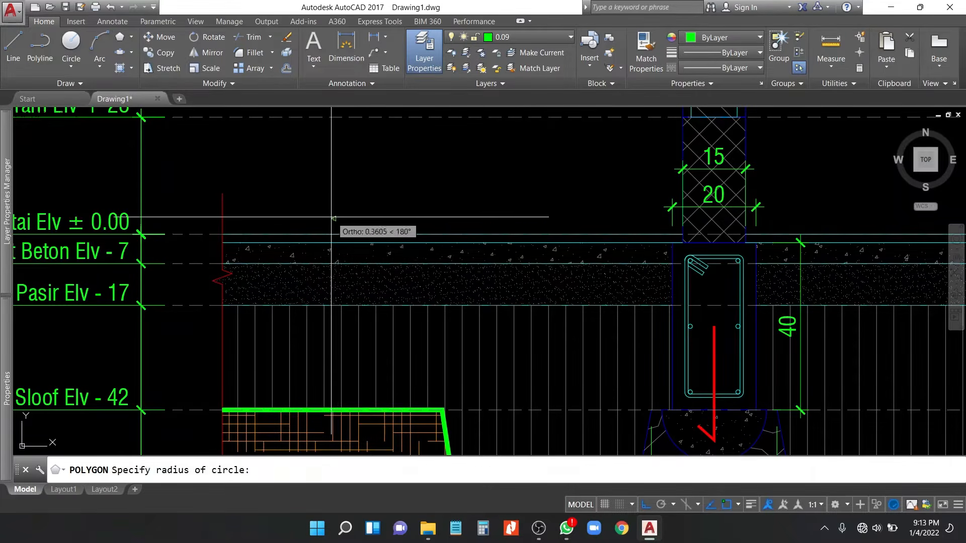
scroll(335, 224, "up", 2)
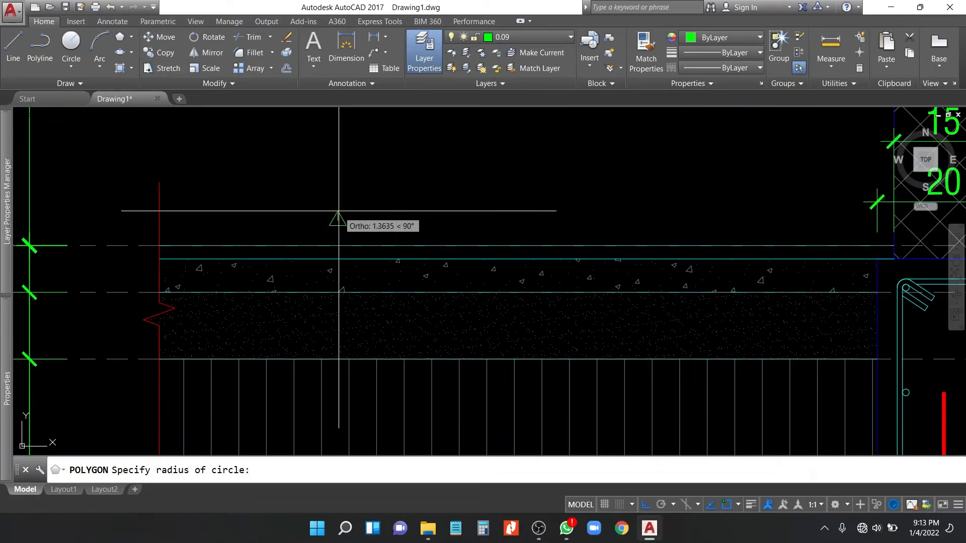
scroll(342, 235, "up", 2)
left_click(347, 237)
Step: Move the triangle straight down so its lower tip rests on the ± 0.00 floor line
left_click(347, 227)
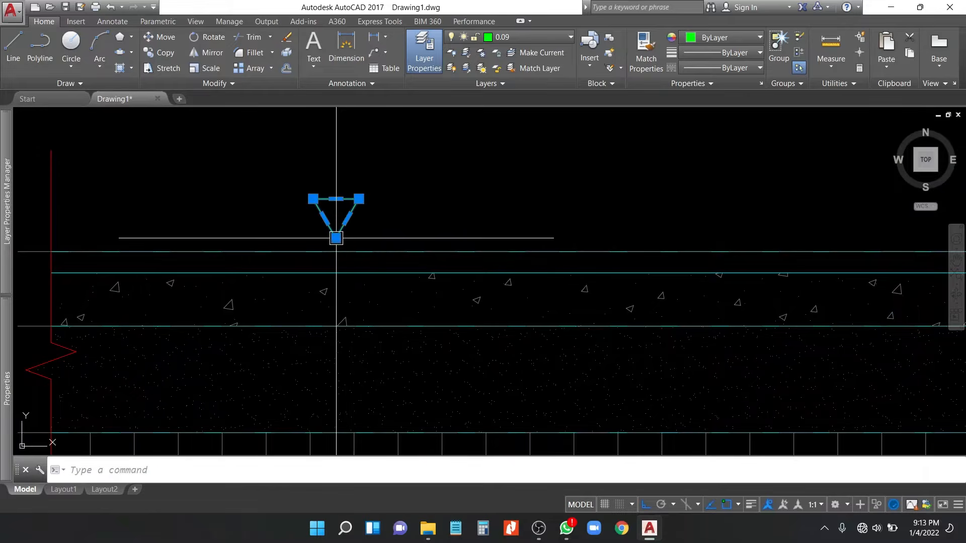
type("m")
key("Return")
left_click(336, 238)
left_click(336, 251)
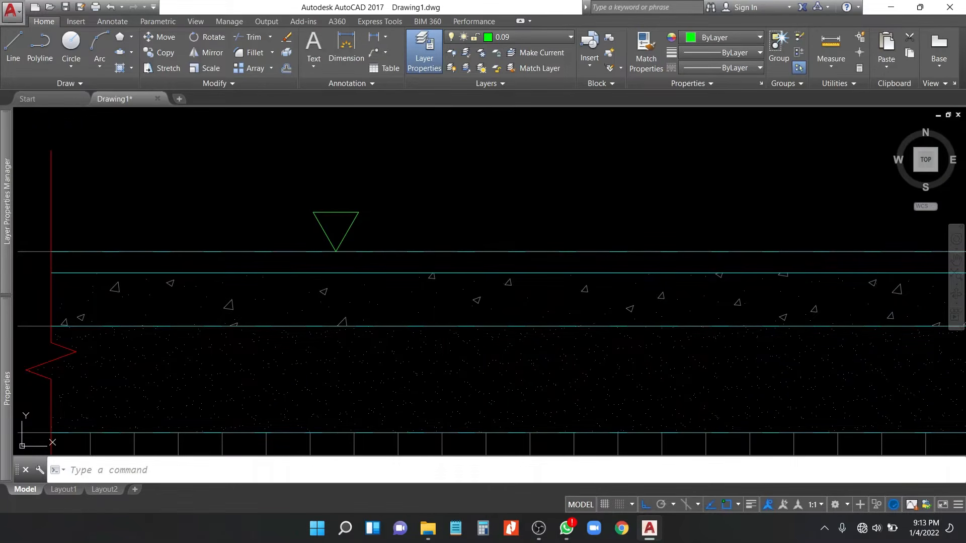
Step: Fill the level triangle on the ± 0.00 floor line with a solid hatch
type("h")
key("Return")
left_click(336, 225)
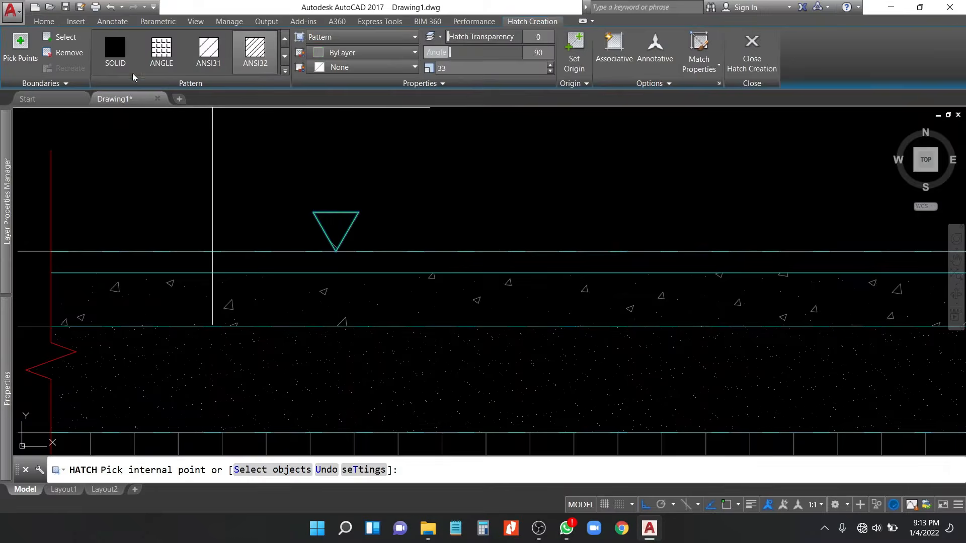
left_click(115, 51)
key("Return")
scroll(390, 209, "down", 3)
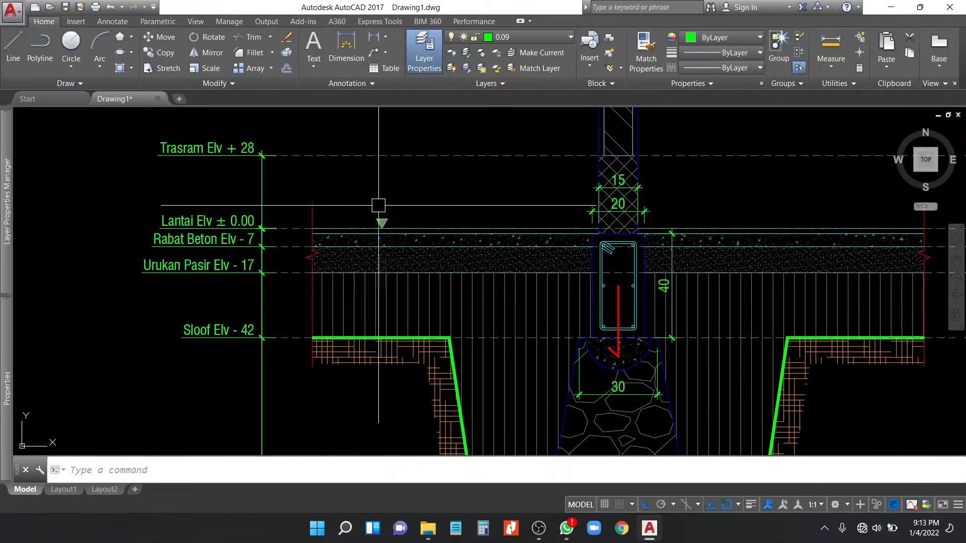
Step: Move the triangle and its solid fill horizontally along the floor line, a little closer to the elevation marks
left_click(341, 199)
left_click(410, 249)
type("m")
key("Return")
left_click(461, 195)
left_click(419, 195)
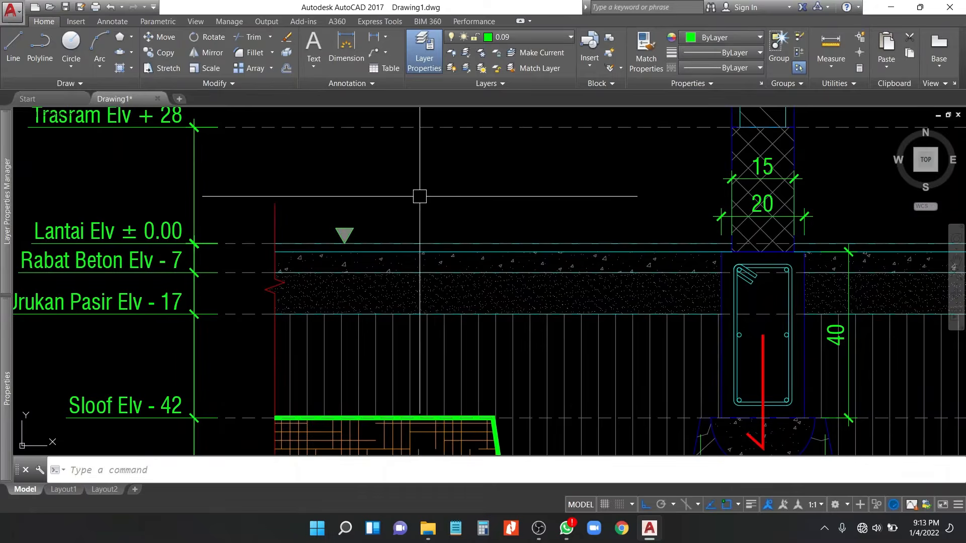
Step: Add multiline text reading "Elv ± 0.00" above the filled triangle, inserting the plus/minus symbol
type("t")
key("Return")
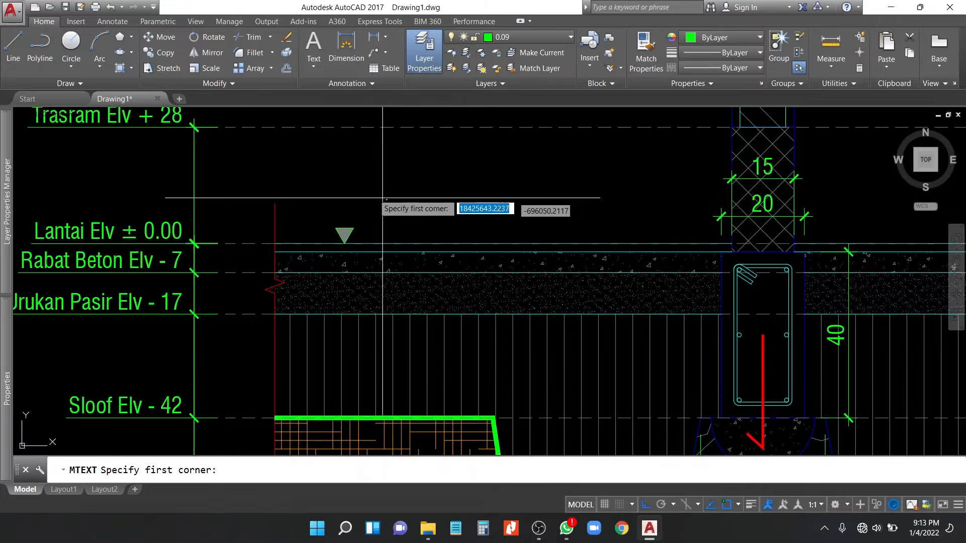
left_click(328, 202)
left_click(382, 225)
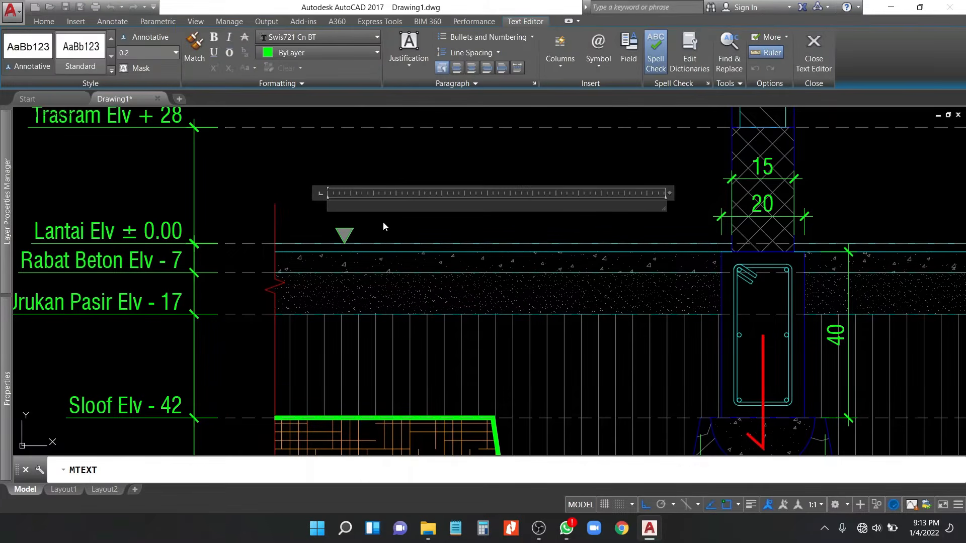
type("Elv")
left_click(628, 51)
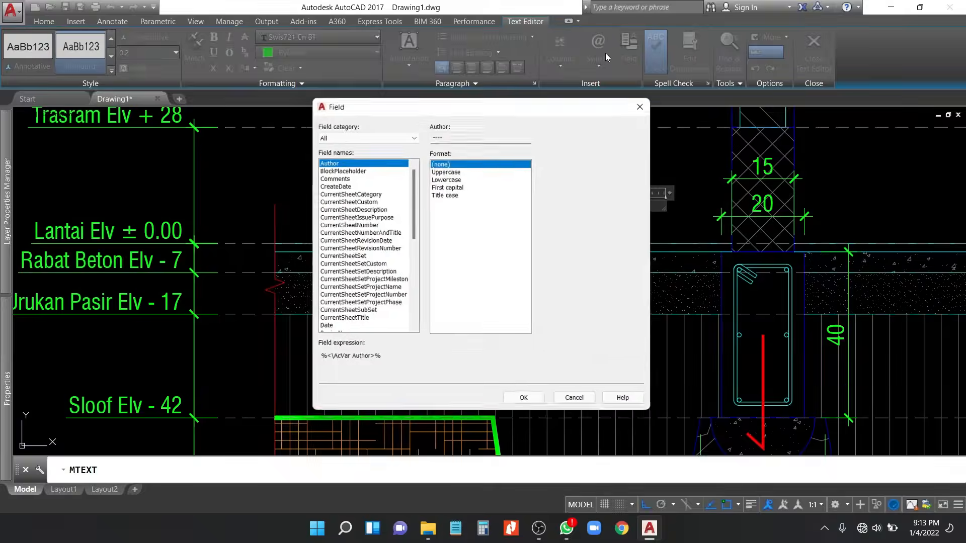
key("Escape")
left_click(598, 51)
left_click(605, 95)
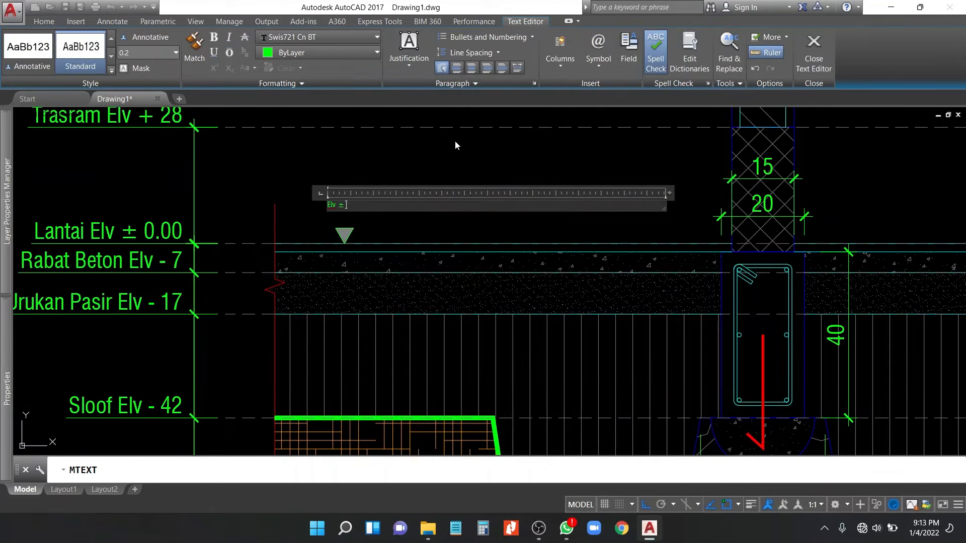
type("0.00")
Step: Set the new Elv ± 0.00 text height to 4 and widen its text frame so it fits on one line
key("ctrl+a")
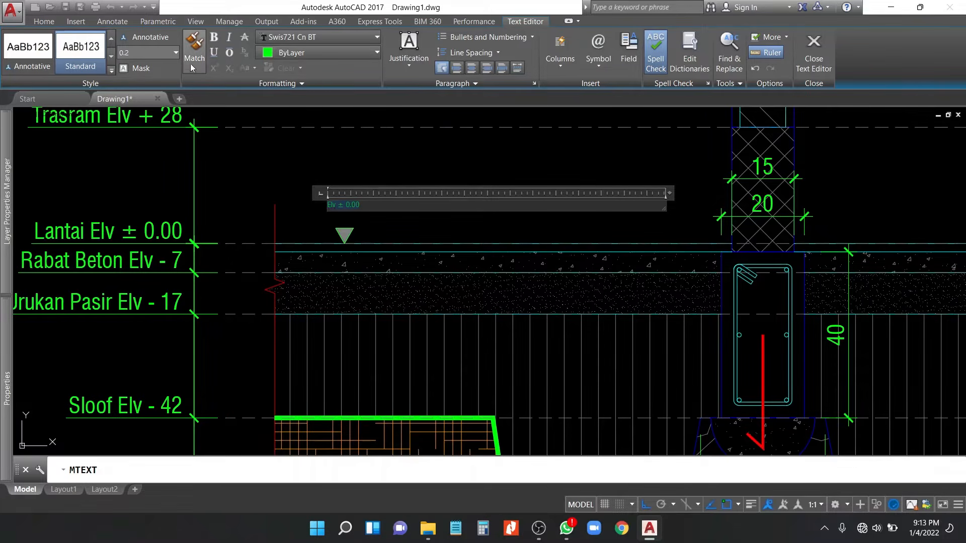
type("4")
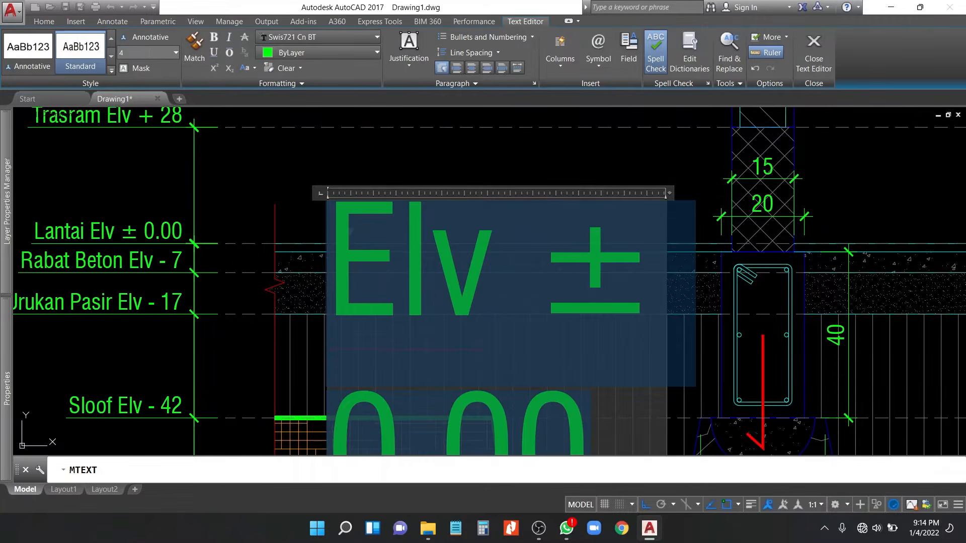
left_click(524, 172)
left_click(347, 211)
left_click(378, 200)
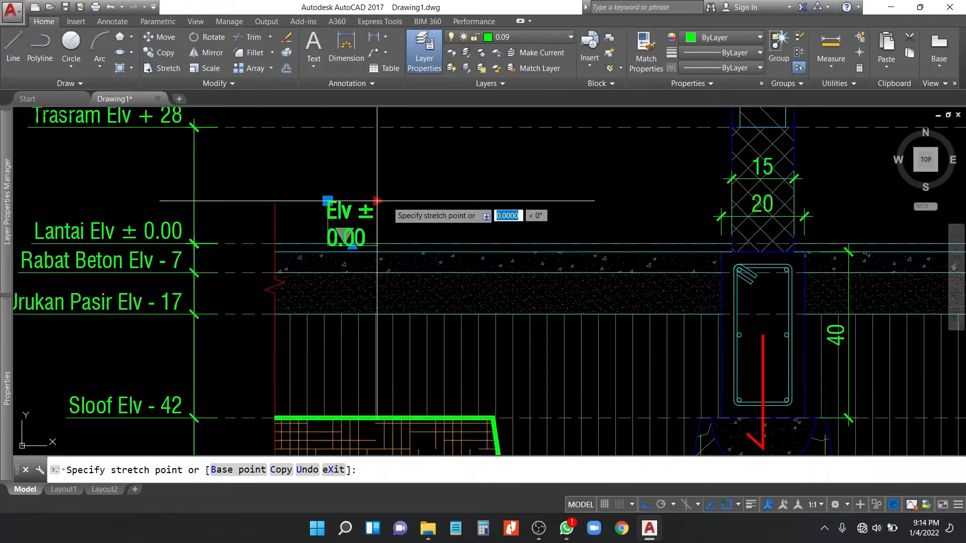
left_click(422, 201)
Step: Move the Elv ± 0.00 text horizontally so it sits centred above the filled triangle
scroll(414, 198, "up", 1)
type("m")
key("space")
left_click(474, 183)
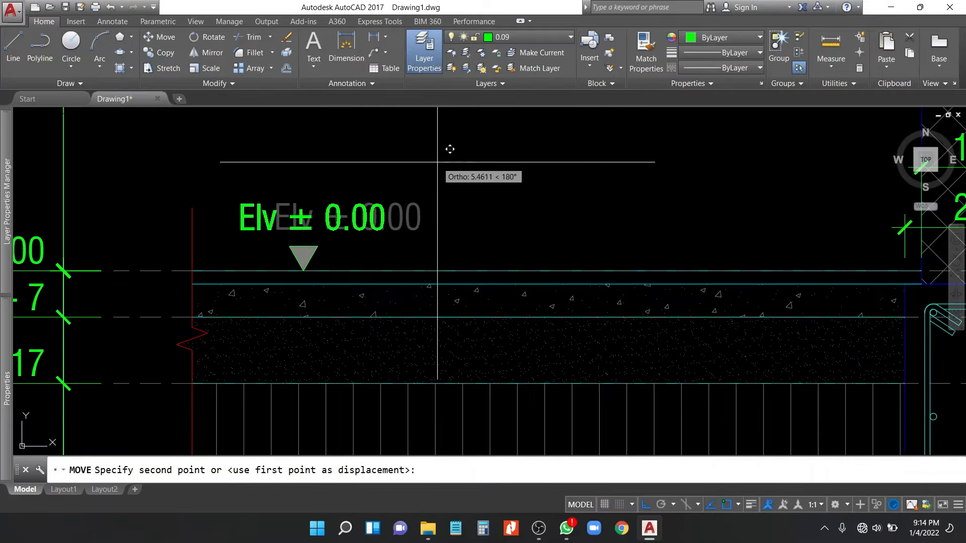
left_click(432, 164)
scroll(432, 164, "down", 3)
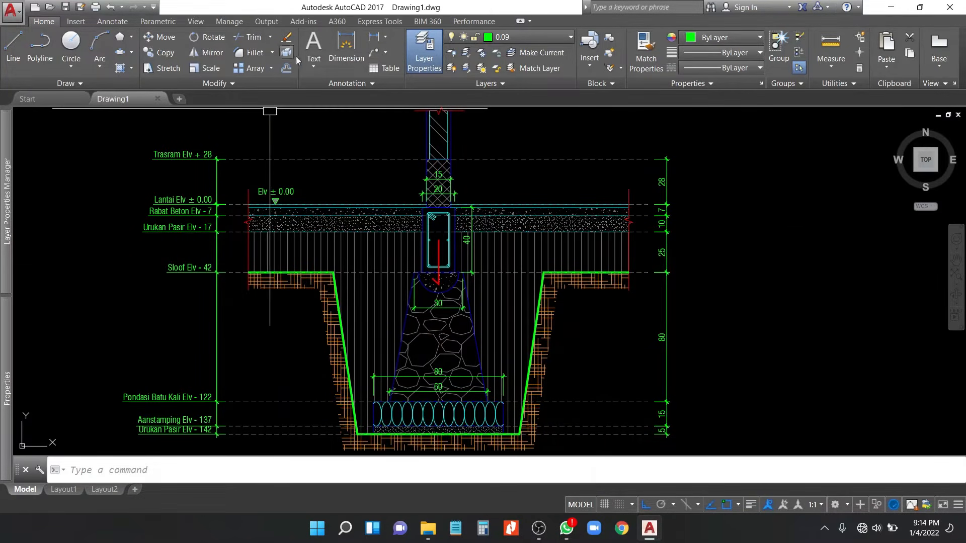
Step: Add a multileader pointing down to the floor surface beside the wall, with the text "Keramik 30 x 30"
left_click(376, 55)
scroll(472, 169, "up", 1)
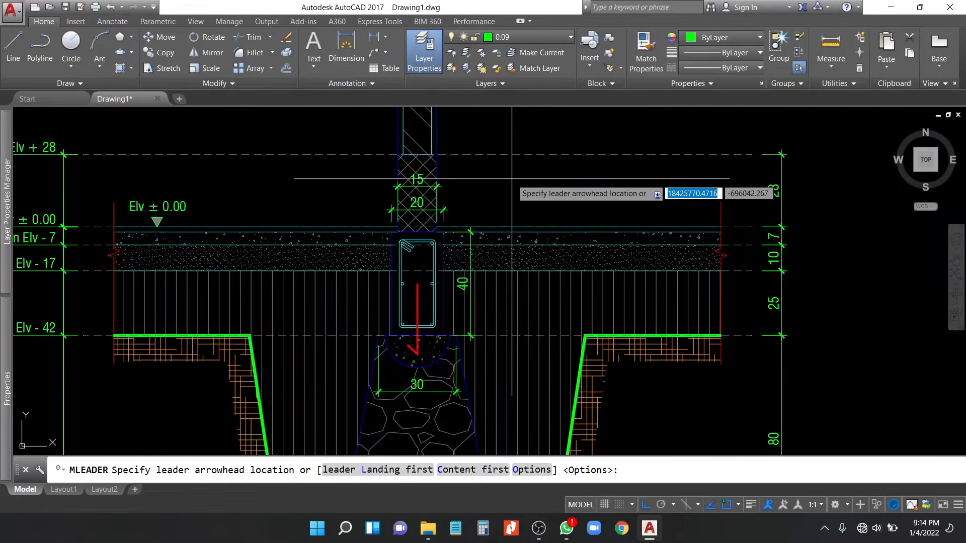
left_click(501, 225)
middle_click_drag(529, 122, 517, 169)
left_click(506, 172)
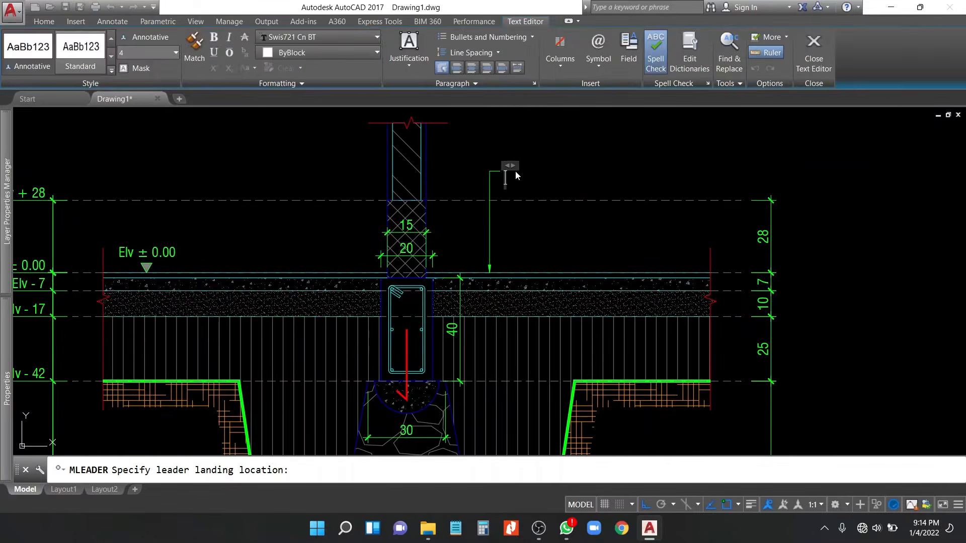
type("Keramik 30 x 30")
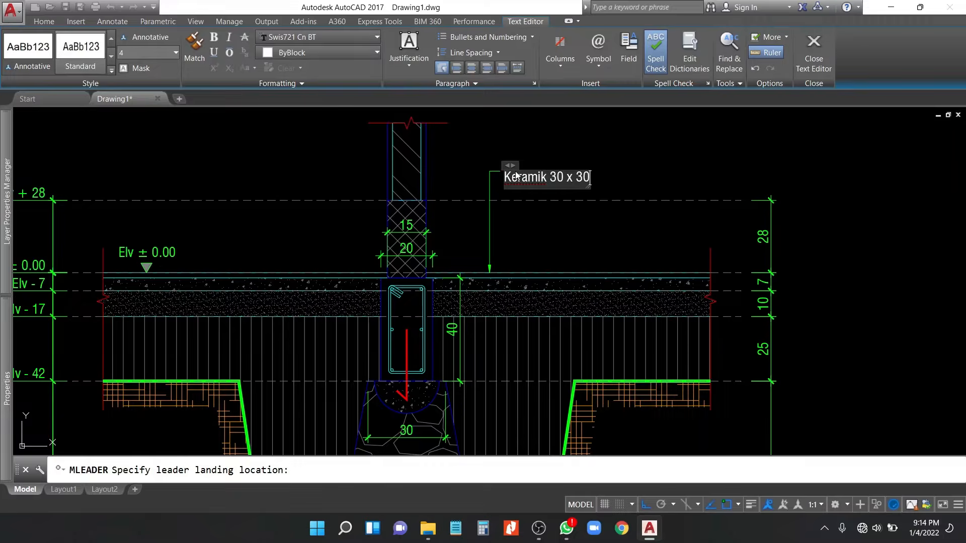
left_click(558, 221)
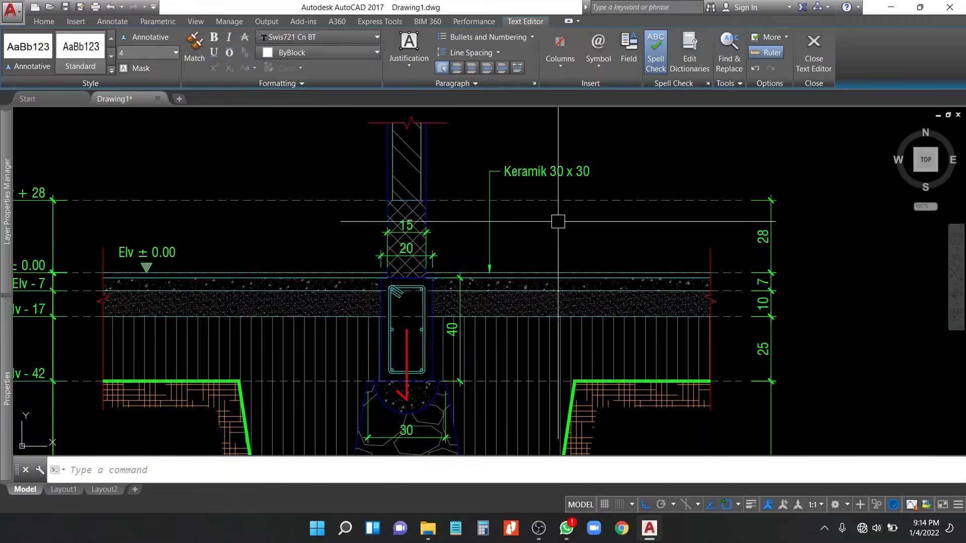
Step: Copy the Keramik 30 x 30 leader diagonally down and away from the wall, with Ortho off
double_click(541, 174)
left_click(543, 189)
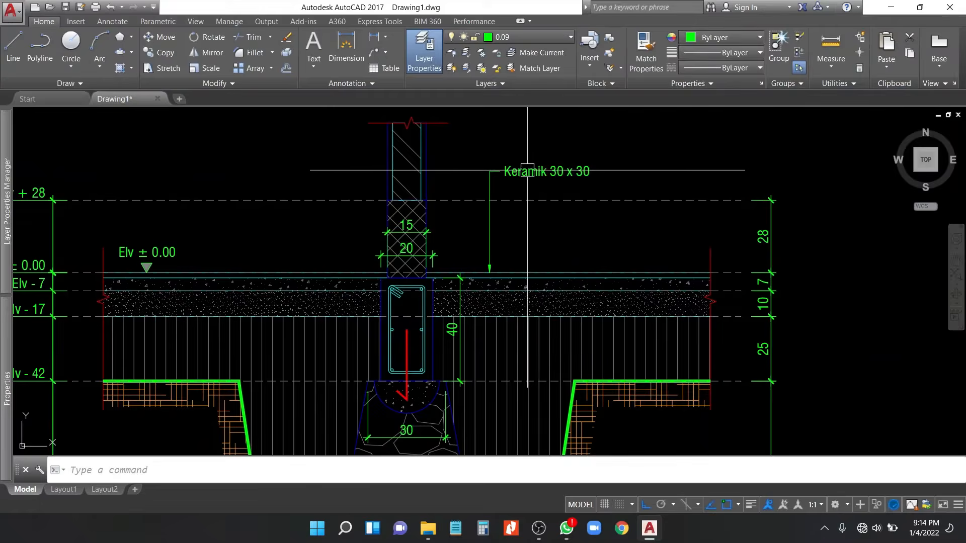
left_click(527, 171)
scroll(507, 182, "up", 1)
type("co")
key("Return")
left_click(479, 163)
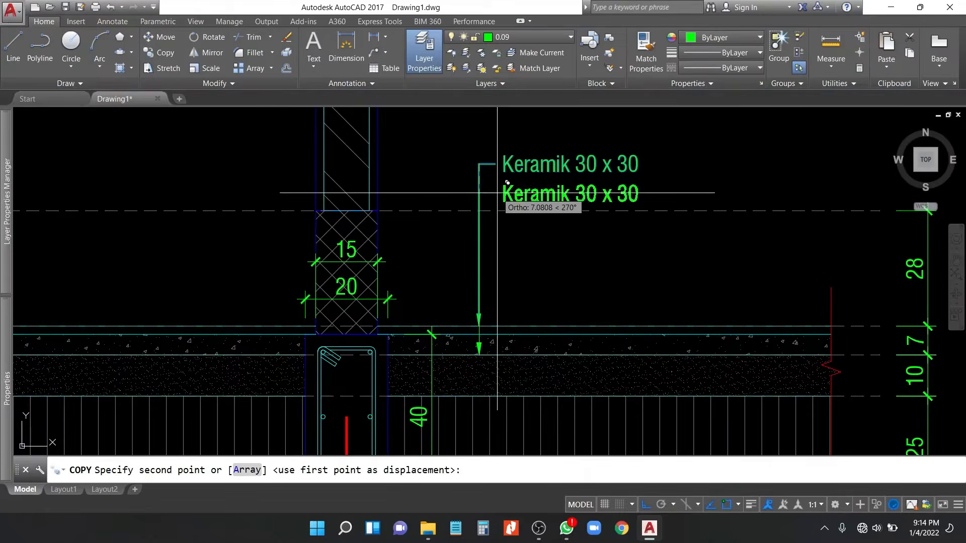
key("F8")
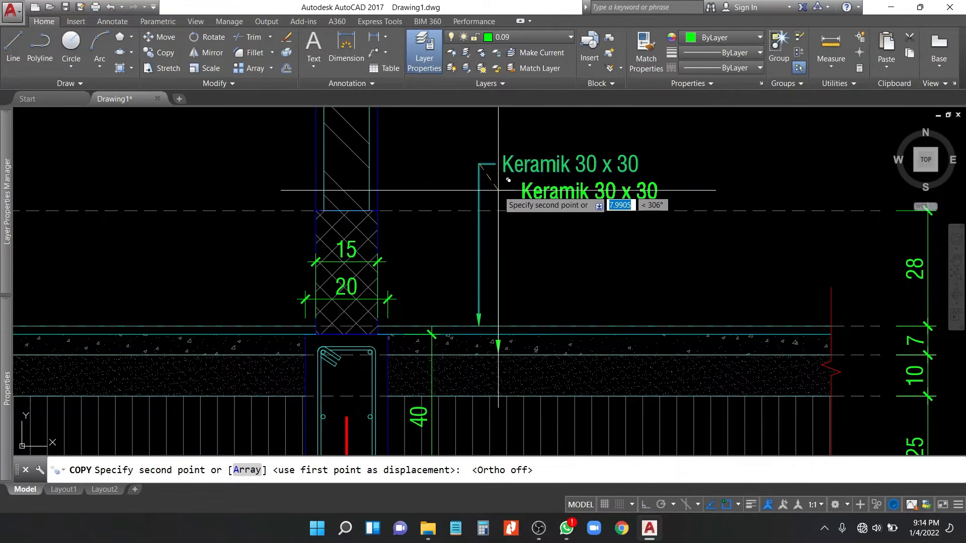
left_click(499, 191)
key("Return")
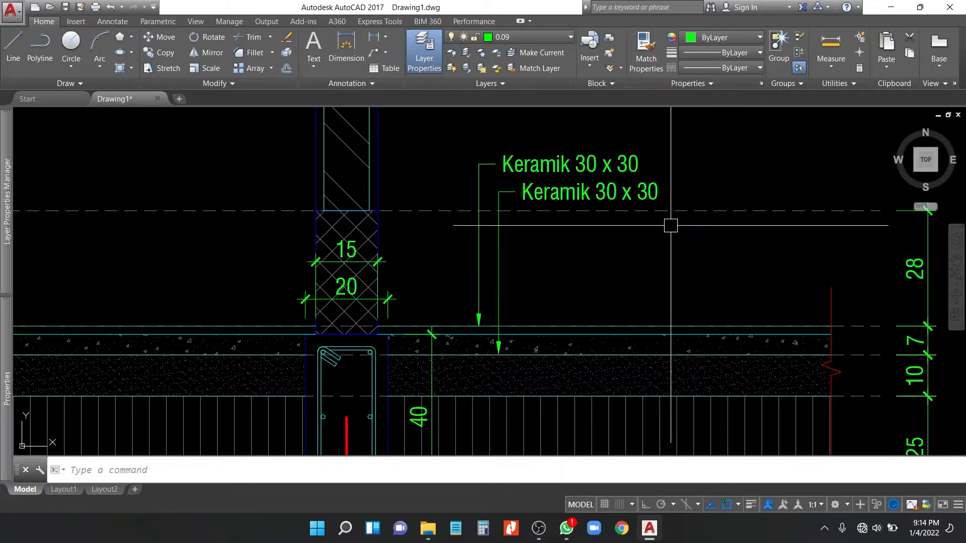
Step: Stretch the copied leader's arrowhead straight up so its tip lies inside the concrete layer
left_click(498, 302)
scroll(496, 363, "up", 5)
left_click(515, 310)
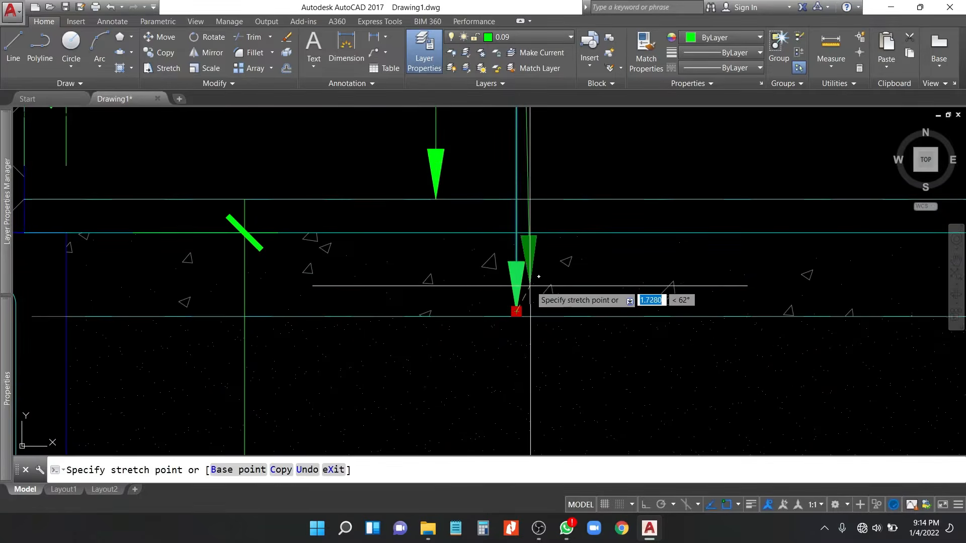
key("F8")
key("Escape")
left_click(516, 312)
scroll(524, 294, "up", 1)
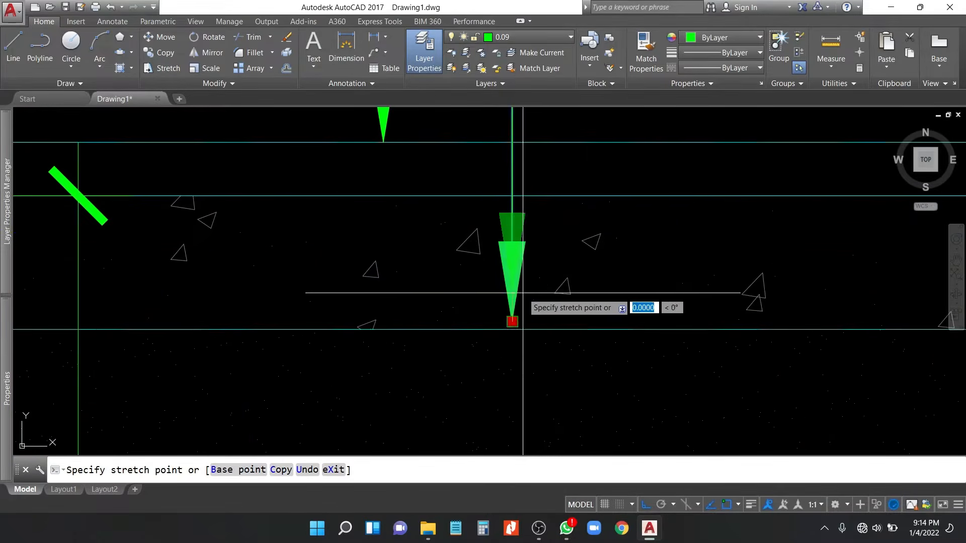
left_click(528, 284)
scroll(486, 308, "down", 6)
key("Escape")
Step: Replace the copied leader's text with "Rabat Beton T. 5 cm"
middle_click_drag(561, 161, 501, 303)
double_click(574, 202)
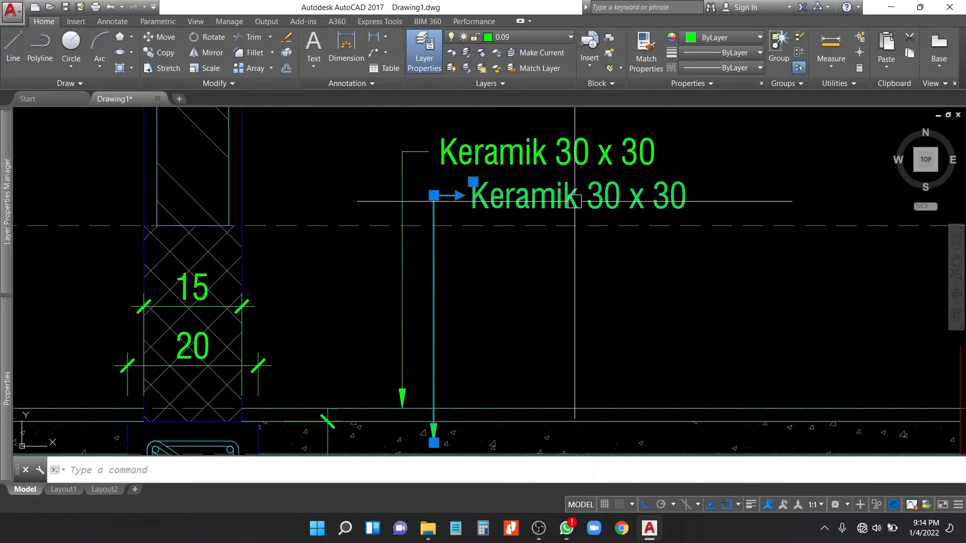
type("Rabata")
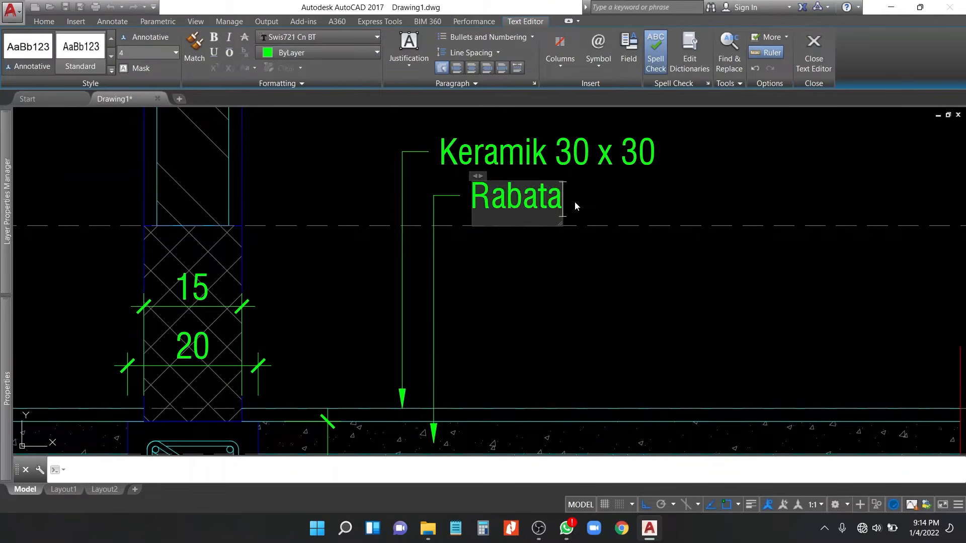
key("BackSpace")
key("BackSpace")
type("at")
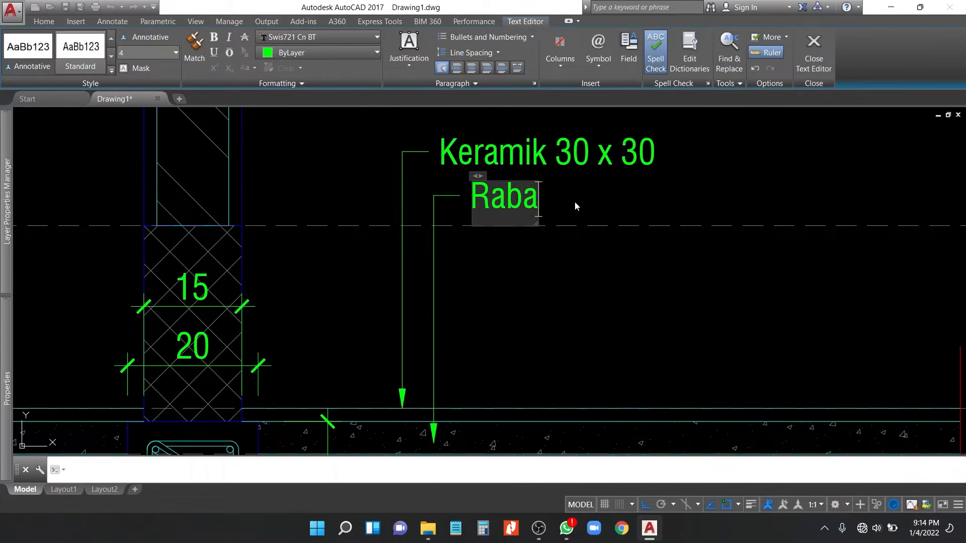
type(" B")
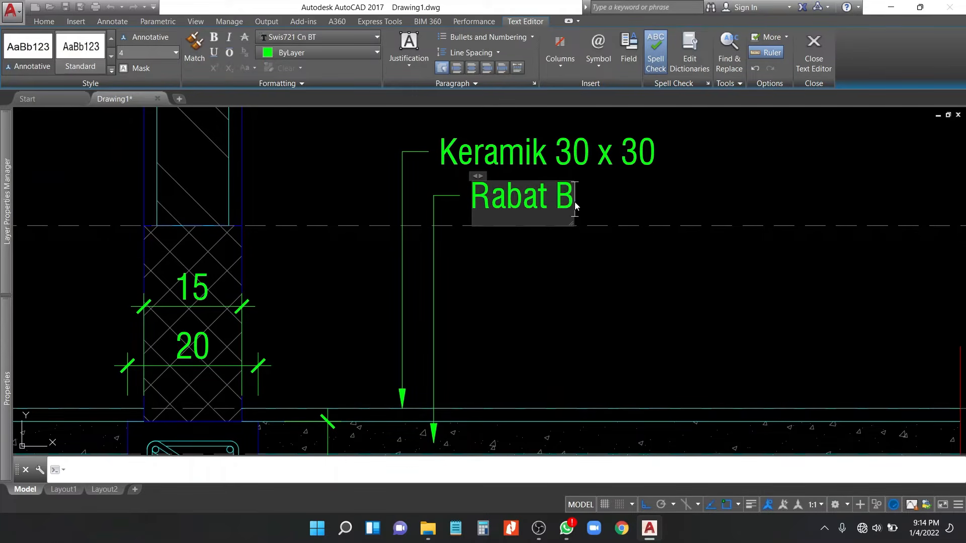
type("eton T")
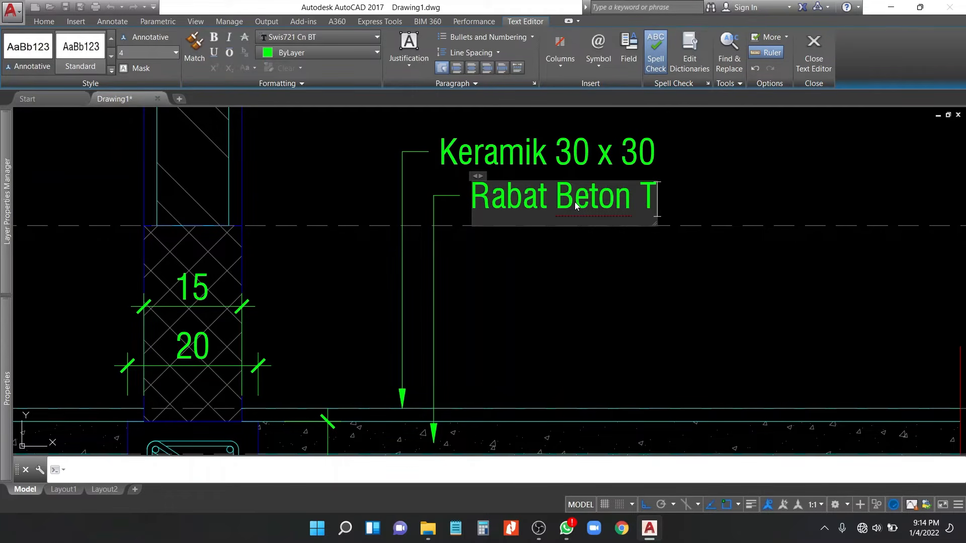
type(".5")
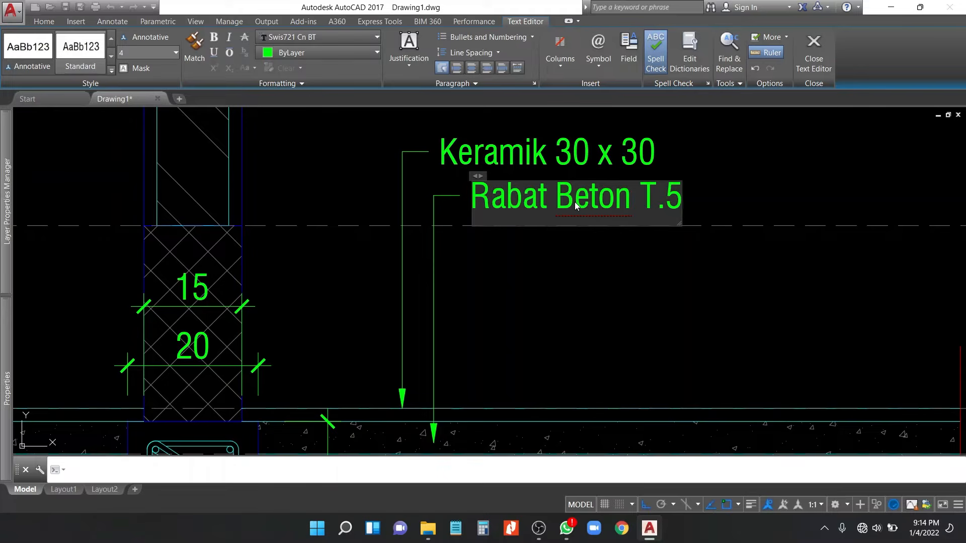
key("BackSpace")
type("5")
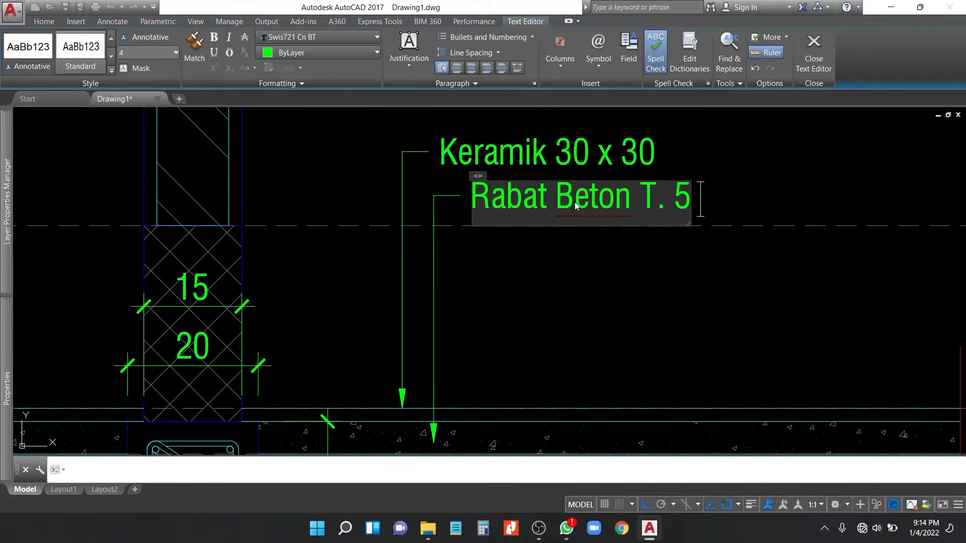
type(" cm")
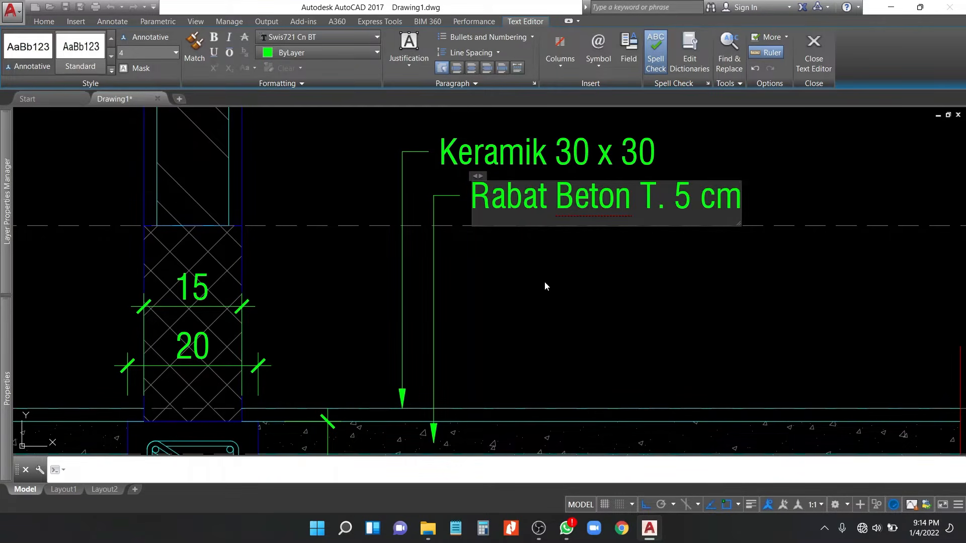
left_click(545, 282)
Step: Copy the Rabat Beton leader by the offset between the first two leaders, so its arrow points into the sand layer
left_click(474, 174)
type("co")
key("space")
left_click(403, 151)
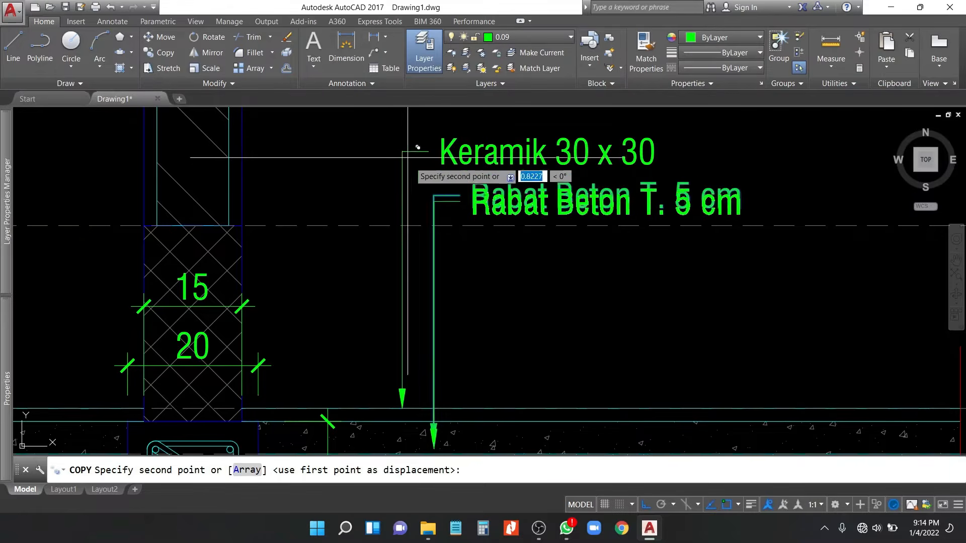
left_click(433, 196)
key("Escape")
Step: Replace the newest copied leader's text with "Urukan Pasir T. 10 cm"
middle_click_drag(520, 258, 505, 183)
left_click(505, 183)
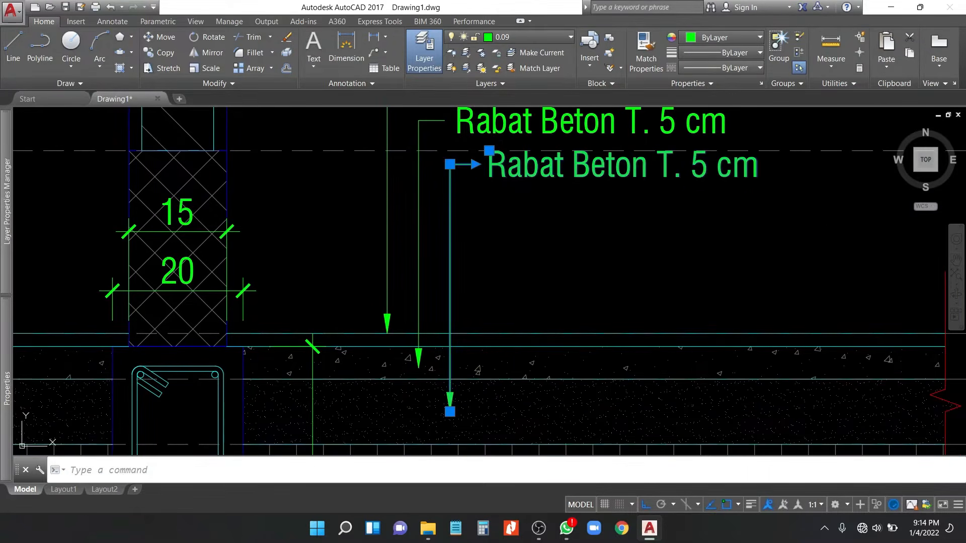
double_click(571, 174)
type("Urukan")
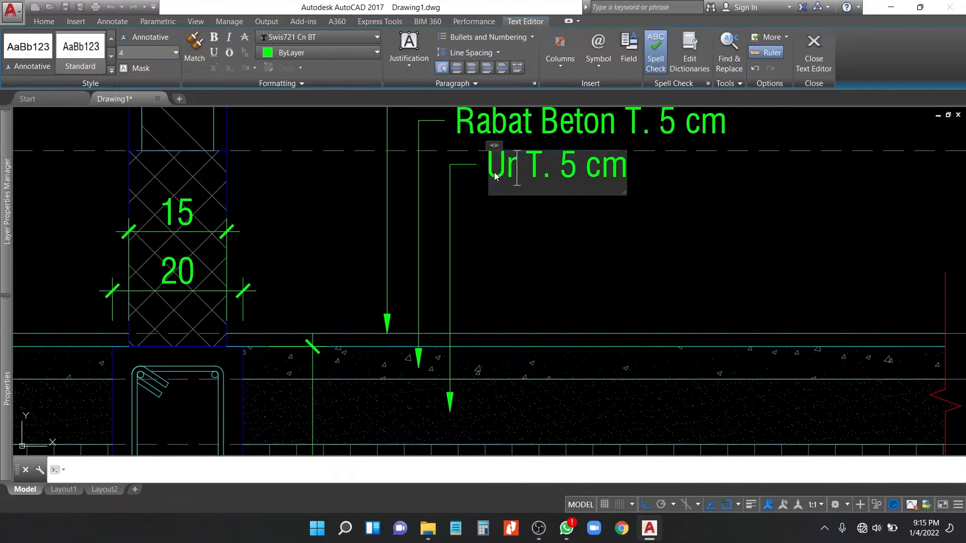
type(" Pasir T. 5")
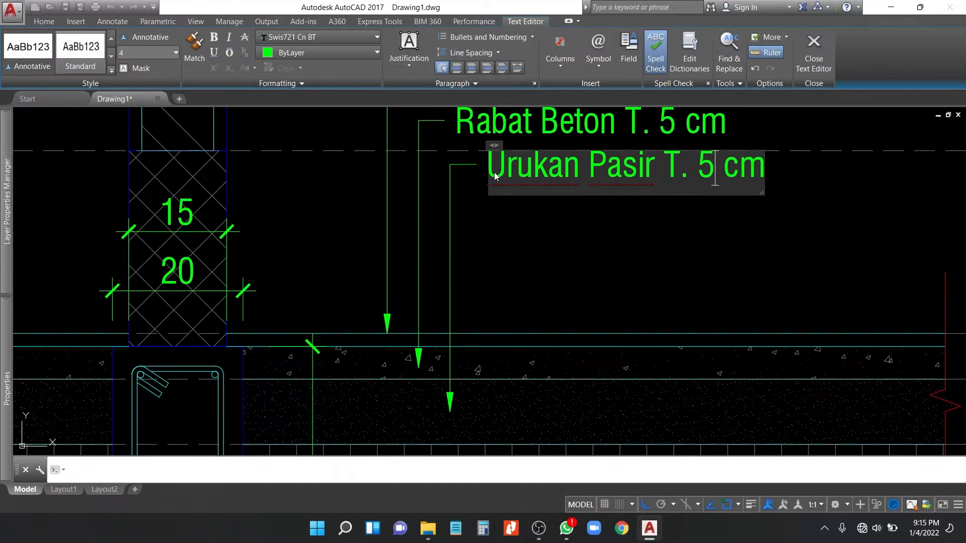
type("=1")
key("BackSpace")
key("BackSpace")
key("BackSpace")
type("10")
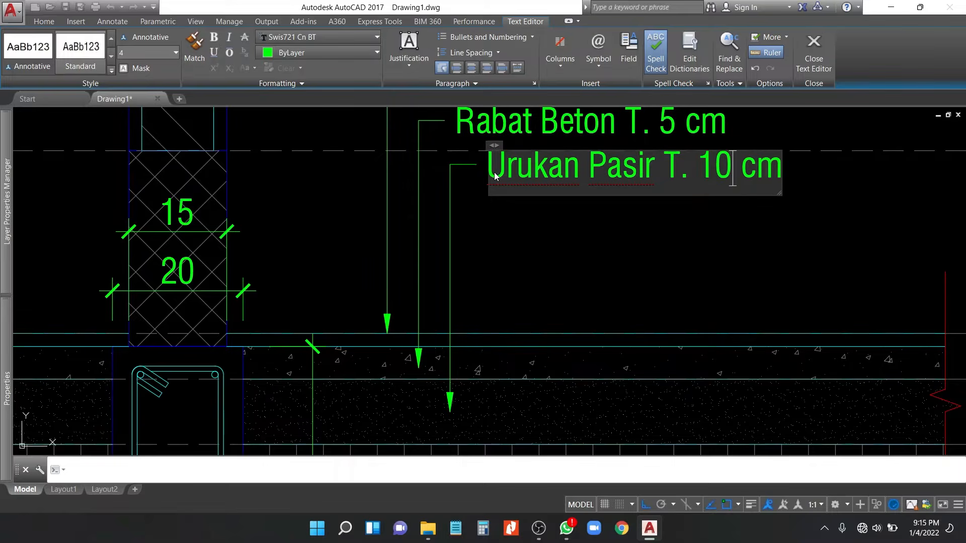
left_click(535, 201)
Step: Copy the Urukan Pasir leader down and away from the wall by the offset between the Rabat Beton and Urukan Pasir leaders
scroll(538, 201, "down", 2)
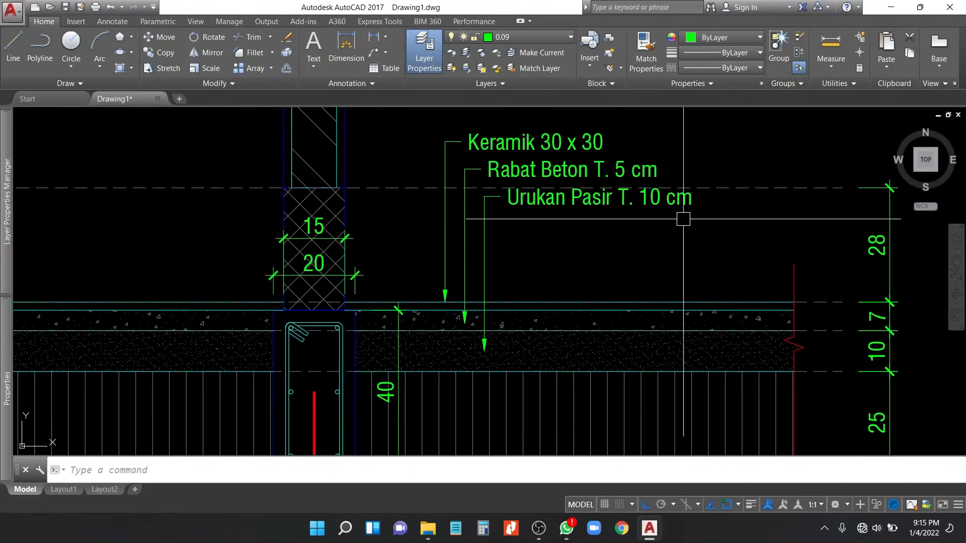
left_click(551, 193)
type("co")
key("space")
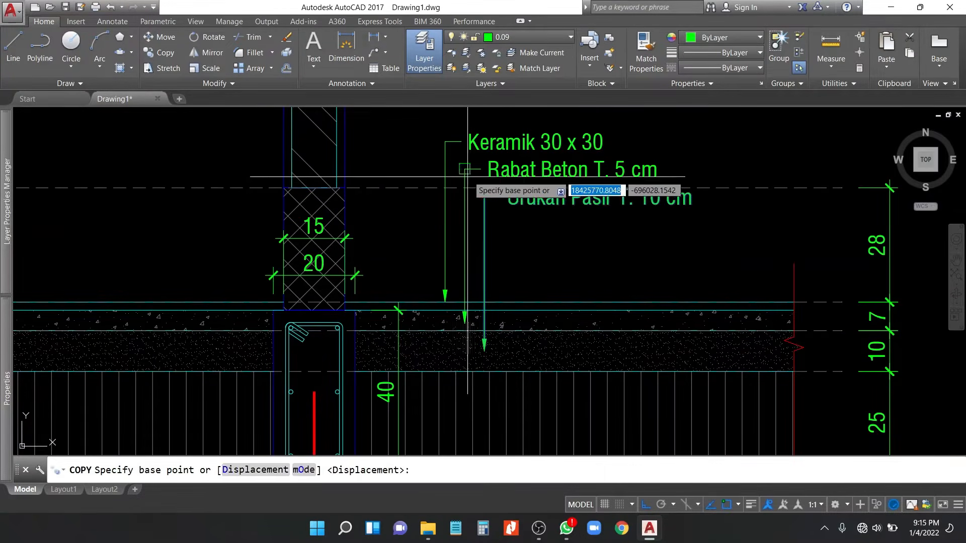
left_click(465, 169)
left_click(484, 197)
key("space")
Step: Stretch the copied leader's arrowhead straight down so its tip lies inside the vertically hatched fill layer below the sand
left_click(527, 230)
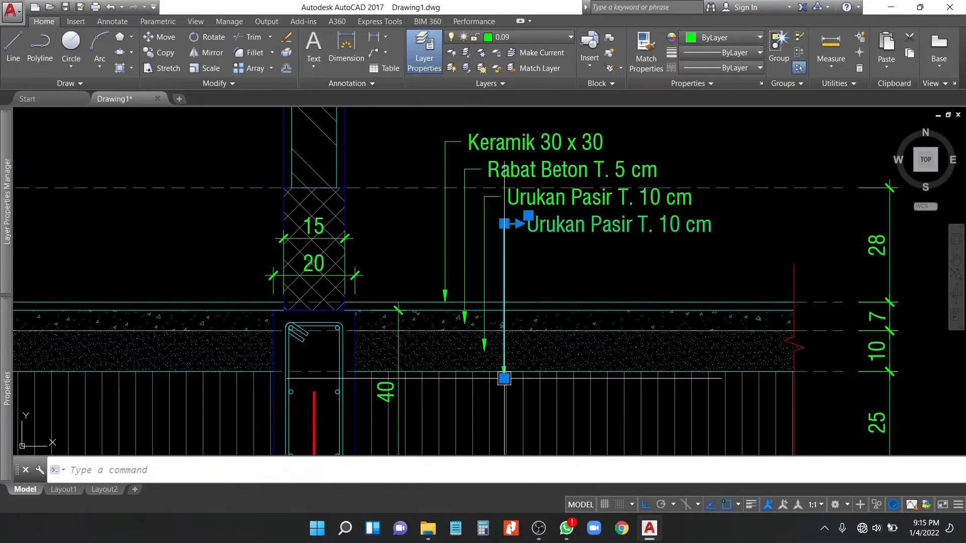
left_click(505, 378)
middle_click_drag(509, 383, 514, 294)
scroll(515, 333, "up", 2)
left_click(515, 336)
scroll(514, 344, "down", 2)
middle_click_drag(513, 348, 485, 416)
key("Escape")
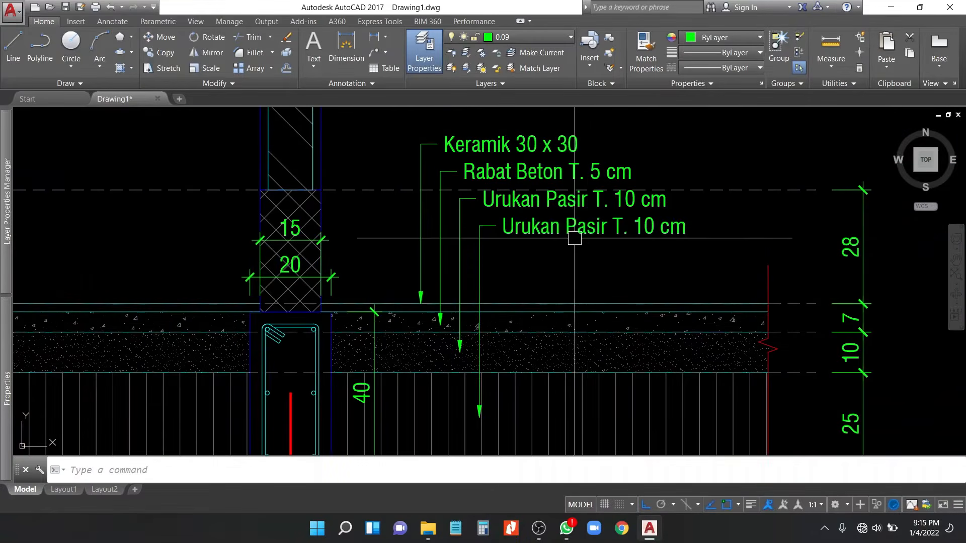
double_click(599, 232)
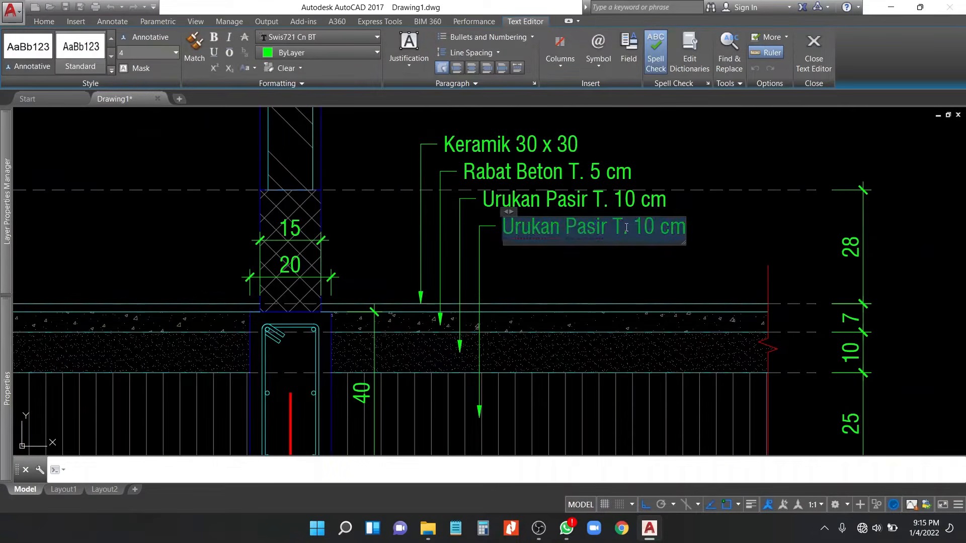
type("Urukan Pedel")
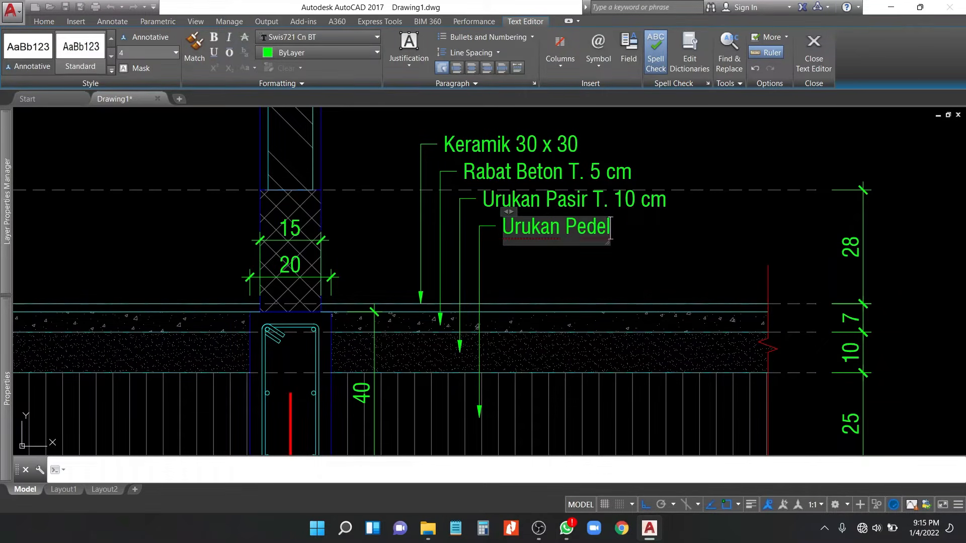
left_click(619, 261)
Step: Copy the Urukan Pedel leader by the offset between the Urukan Pasir and Urukan Pedel leaders
left_click(576, 237)
type("co")
key("space")
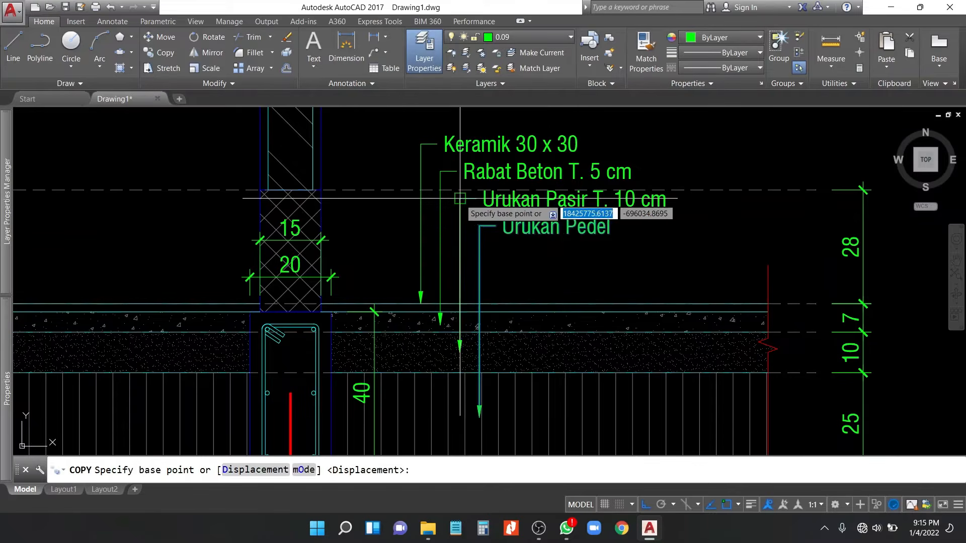
left_click(460, 198)
left_click(480, 226)
key("Escape")
Step: Stretch the newest leader's arrowhead straight down into the soil hatch beneath the foundation trench
left_click(523, 250)
middle_click_drag(542, 316, 516, 76)
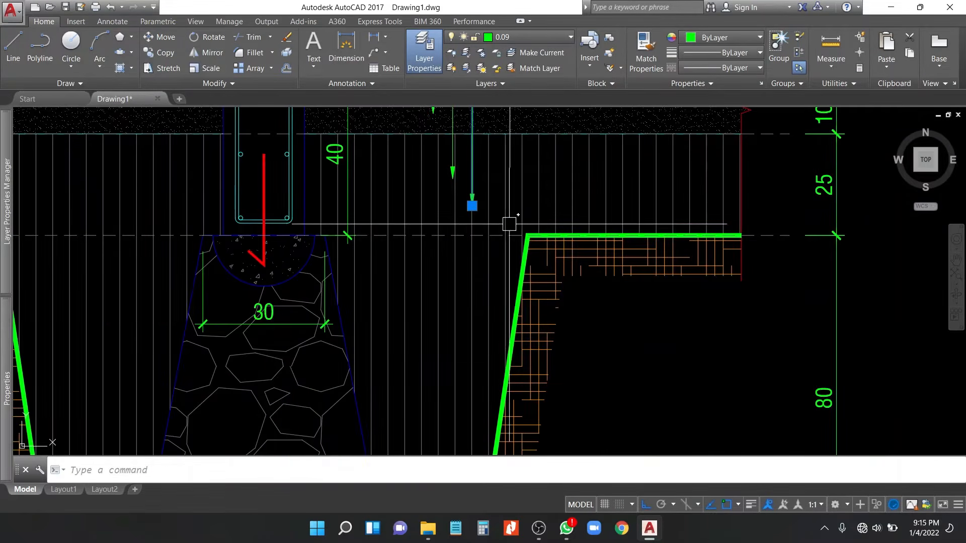
left_click(472, 206)
middle_click_drag(529, 342, 540, 197)
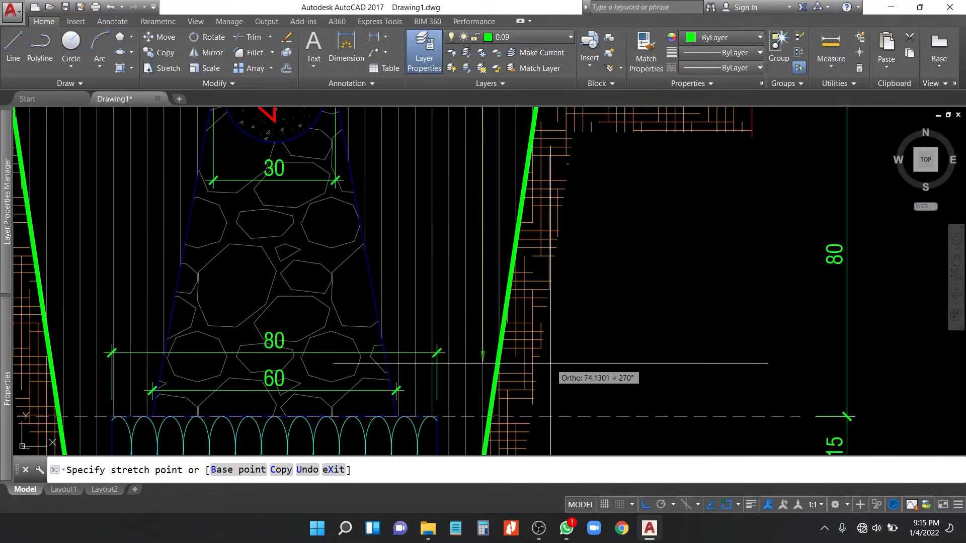
middle_click_drag(550, 363, 553, 204)
scroll(544, 343, "up", 1)
left_click(533, 374)
key("Escape")
scroll(492, 385, "down", 1)
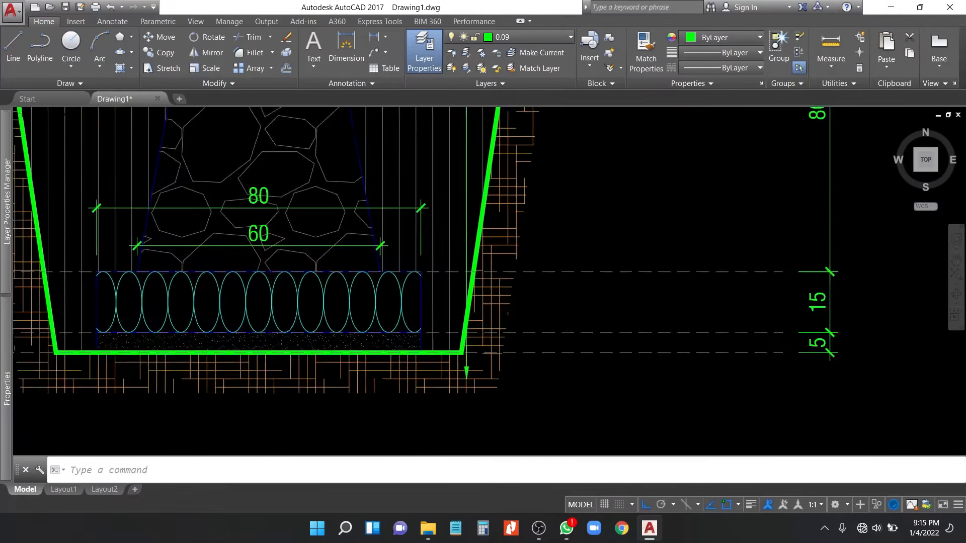
Step: Replace the duplicated Urukan Pedel leader's text with "Tanah Asli"
scroll(503, 201, "down", 3)
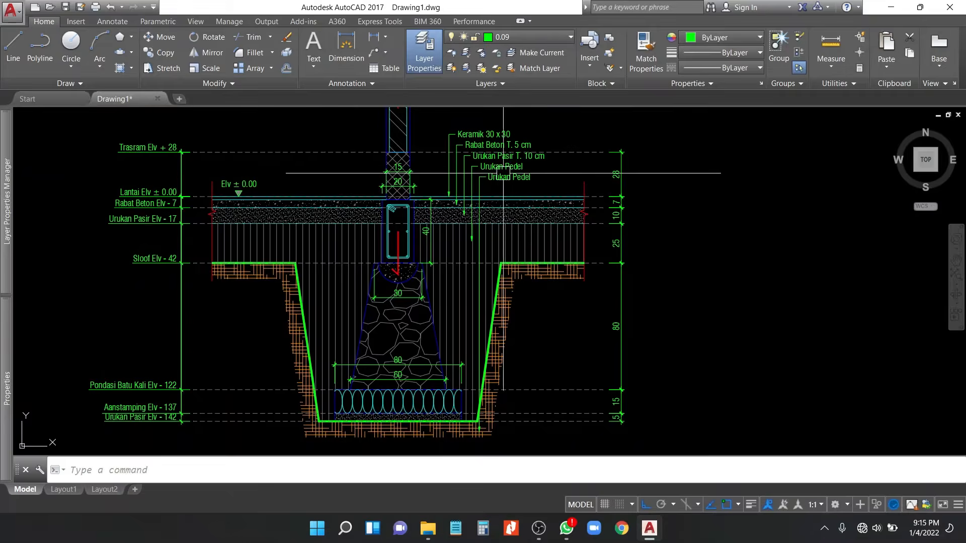
scroll(503, 173, "up", 3)
double_click(506, 177)
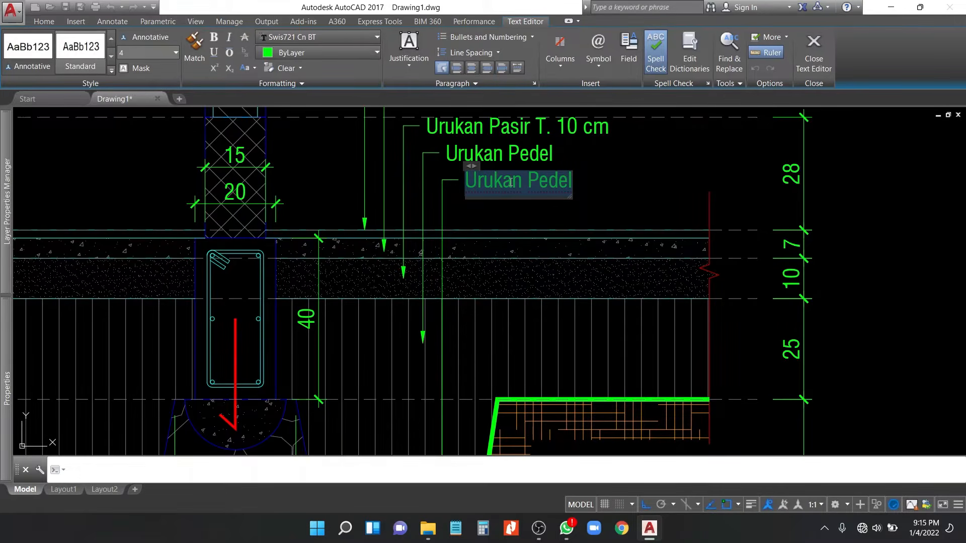
type("Tanah Asli")
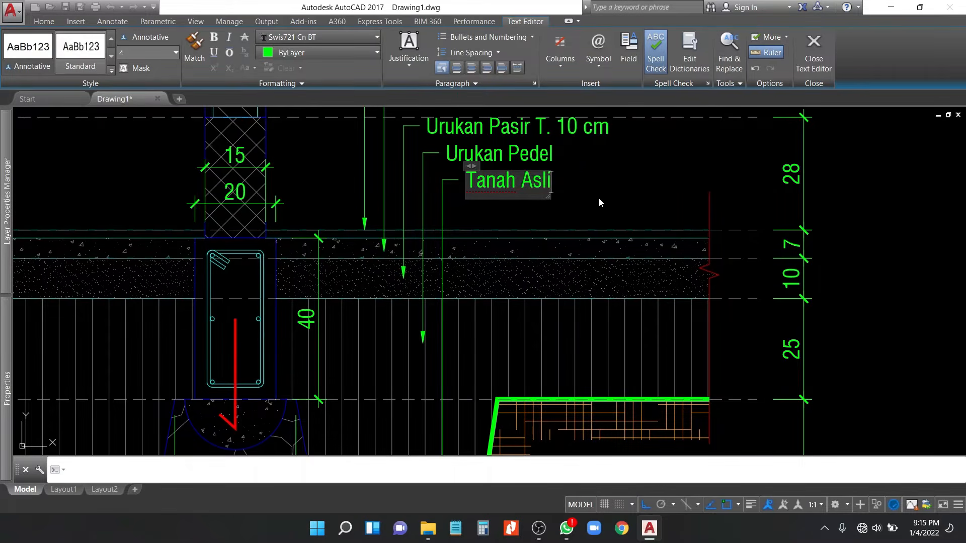
left_click(599, 203)
Step: Stretch the text ends of the five layer leaders slightly downward off the Trasram elevation line, leaving that dashed line out of the selection
middle_click_drag(629, 192, 632, 246)
left_click(660, 252)
middle_click_drag(322, 110, 323, 122)
left_click(324, 122)
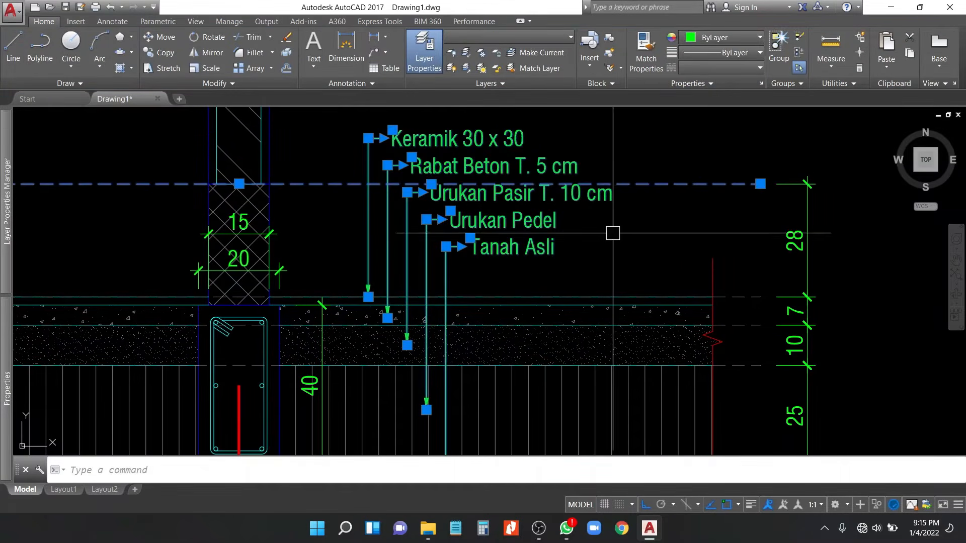
left_click(684, 170, "shift")
left_click(668, 212, "shift")
scroll(648, 223, "up", 1)
type("s")
key("space")
left_click(650, 223)
left_click(649, 229)
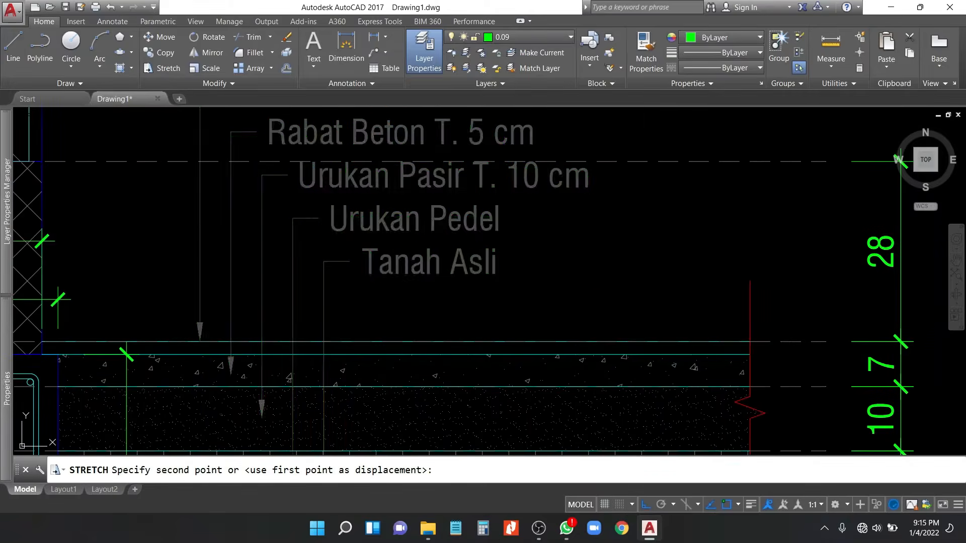
Step: Move all five layer leaders horizontally away from the wall by about 25 units
scroll(585, 249, "down", 1)
left_click(589, 287)
left_click(307, 210)
scroll(403, 197, "down", 2)
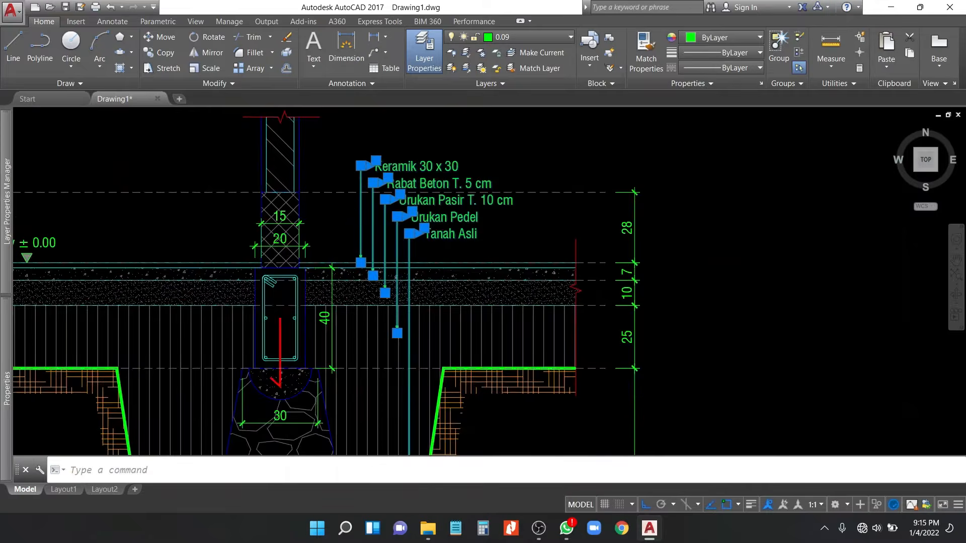
type("m")
key("space")
left_click(650, 206)
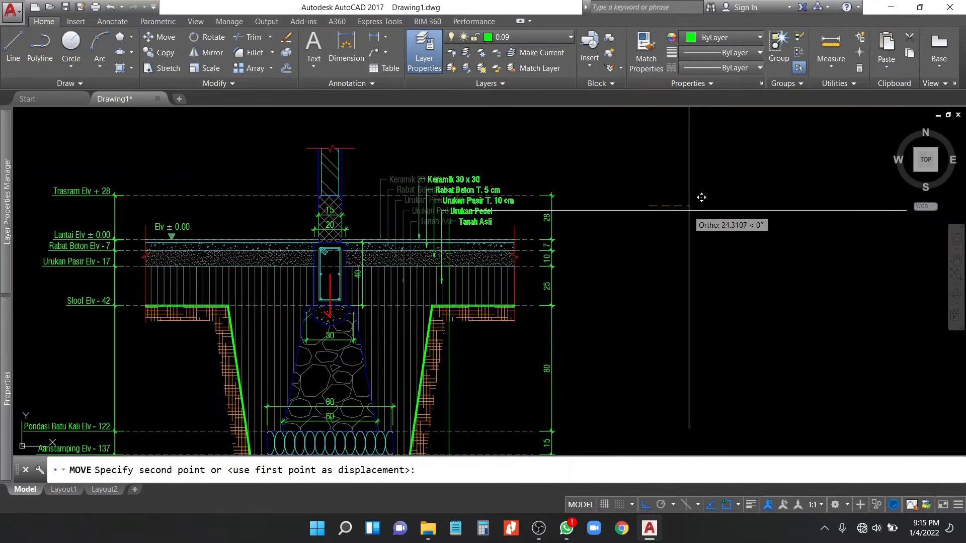
left_click(690, 208)
Step: Stretch the Tanah Asli leader's arrowhead straight up so its tip lies in the soil hatch just below the Sloof level line
left_click(445, 371)
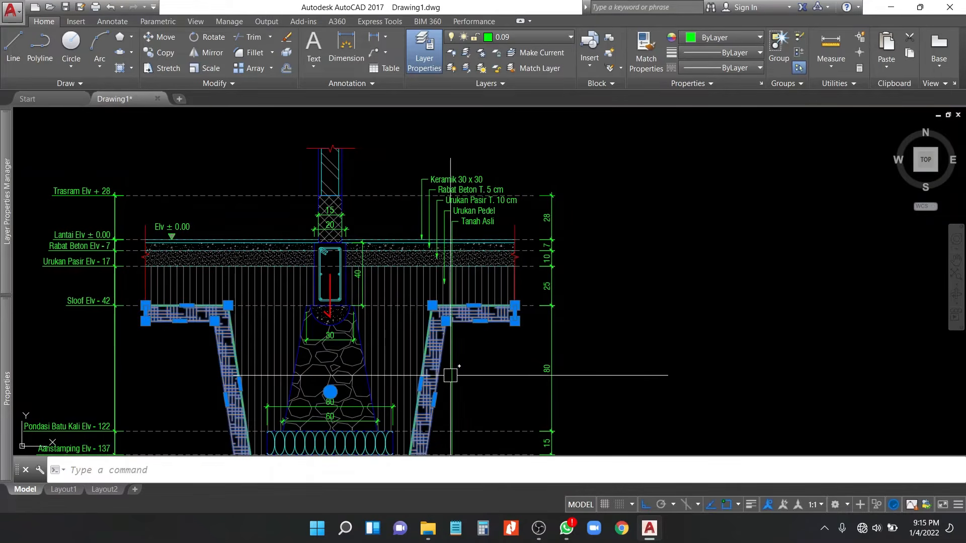
key("Escape")
left_click(453, 371)
middle_click_drag(455, 443, 453, 324)
left_click(452, 357)
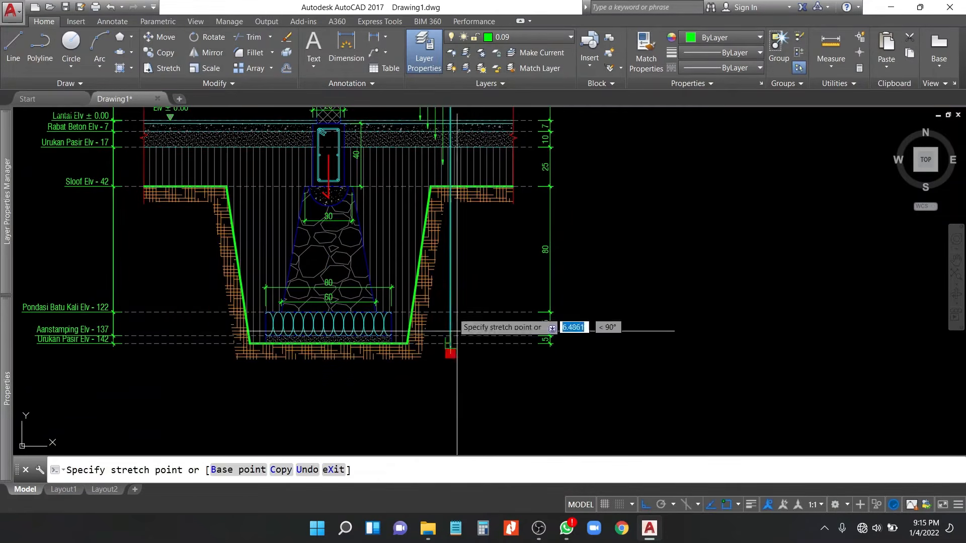
scroll(461, 324, "up", 5)
left_click(487, 211)
key("Escape")
scroll(461, 264, "down", 5)
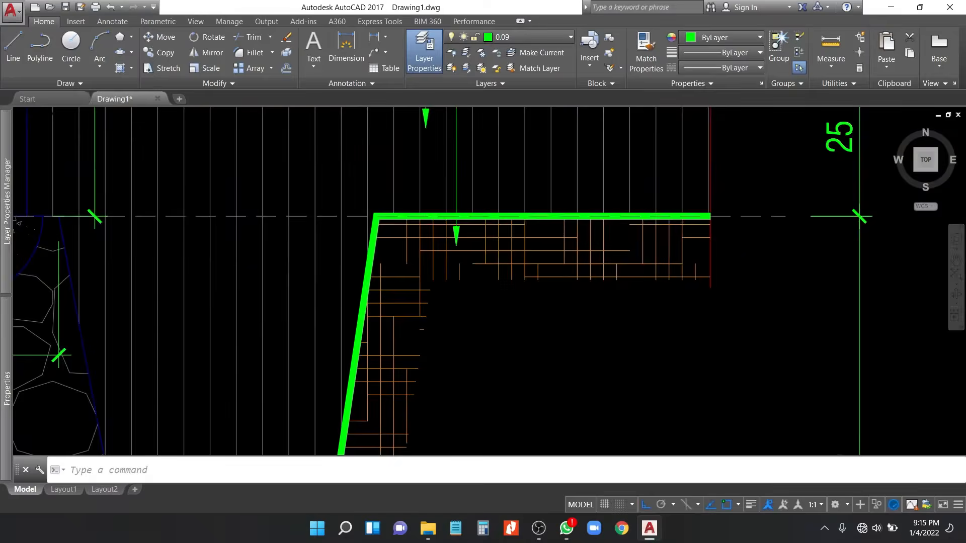
Step: Place a multileader with its arrowhead in the cross-hatched trasram wall and its landing diagonally up and left of it, with Ortho off
middle_click_drag(566, 297, 669, 289)
middle_click_drag(799, 285, 809, 288)
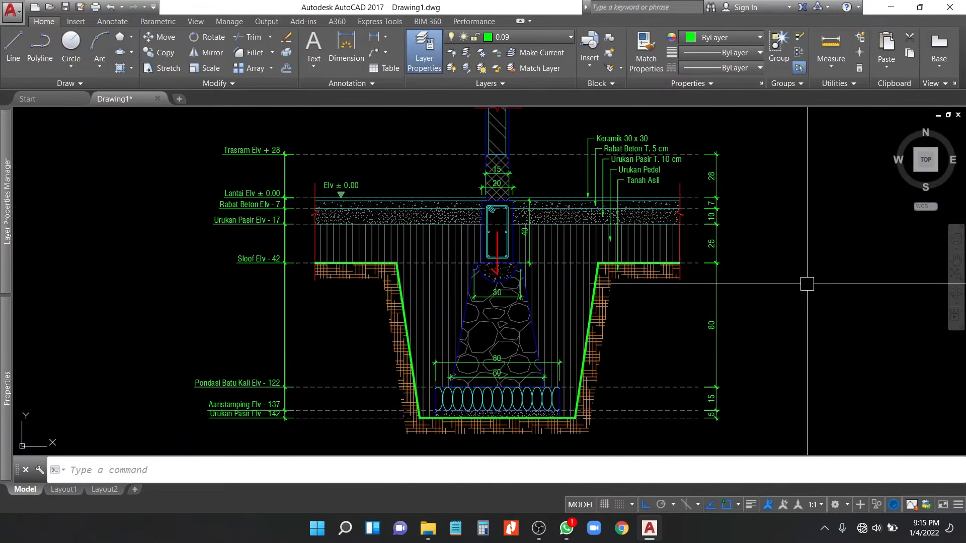
scroll(517, 113, "up", 3)
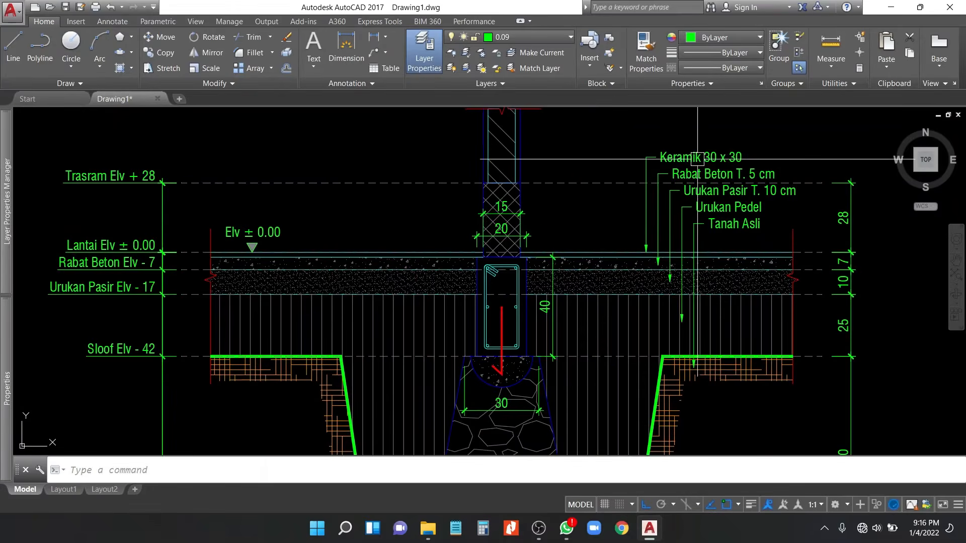
left_click(649, 151)
key("Escape")
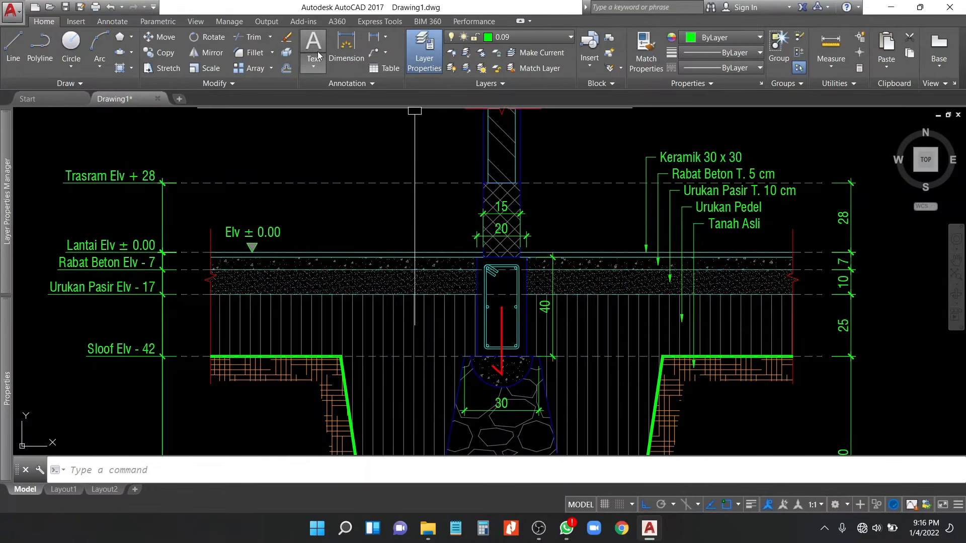
left_click(371, 51)
scroll(483, 201, "up", 4)
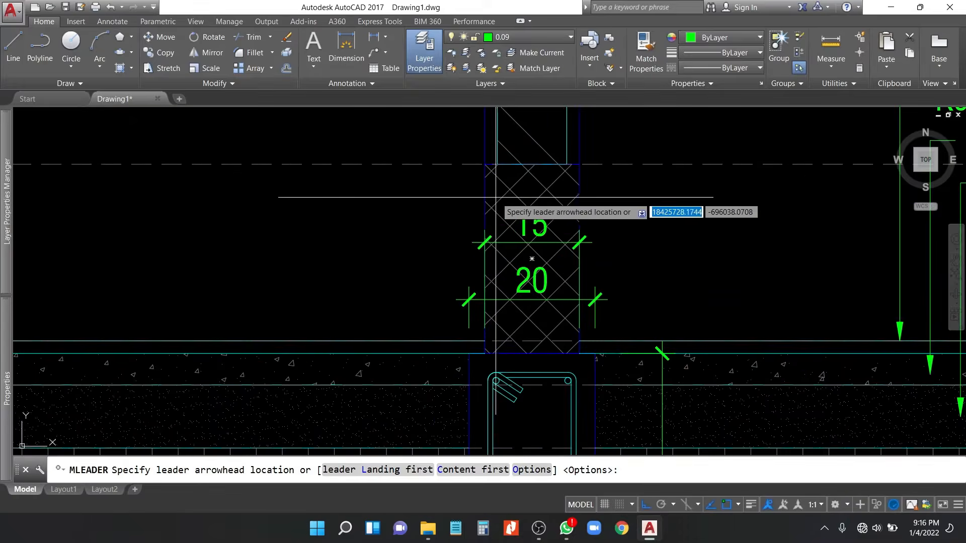
left_click(495, 207)
middle_click_drag(433, 139, 470, 211)
key("F8")
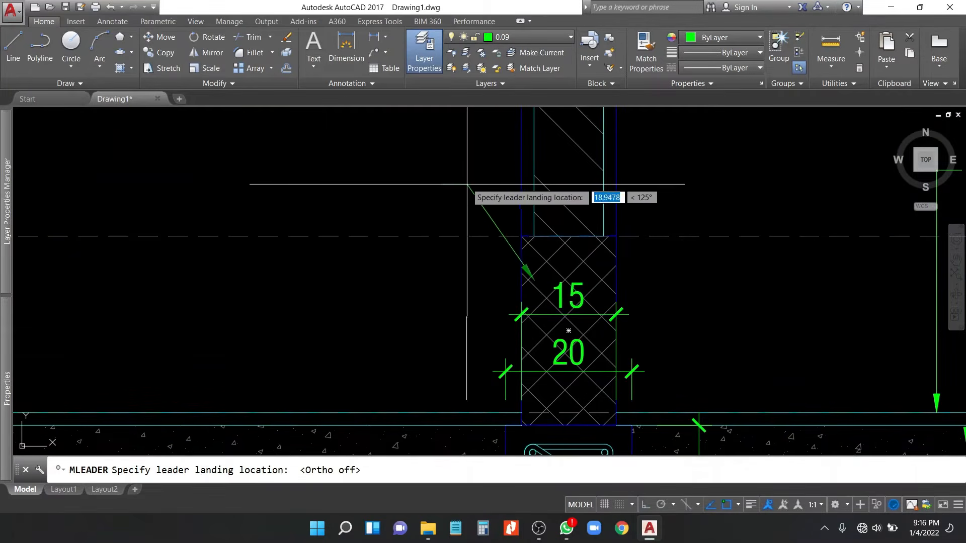
left_click(477, 171)
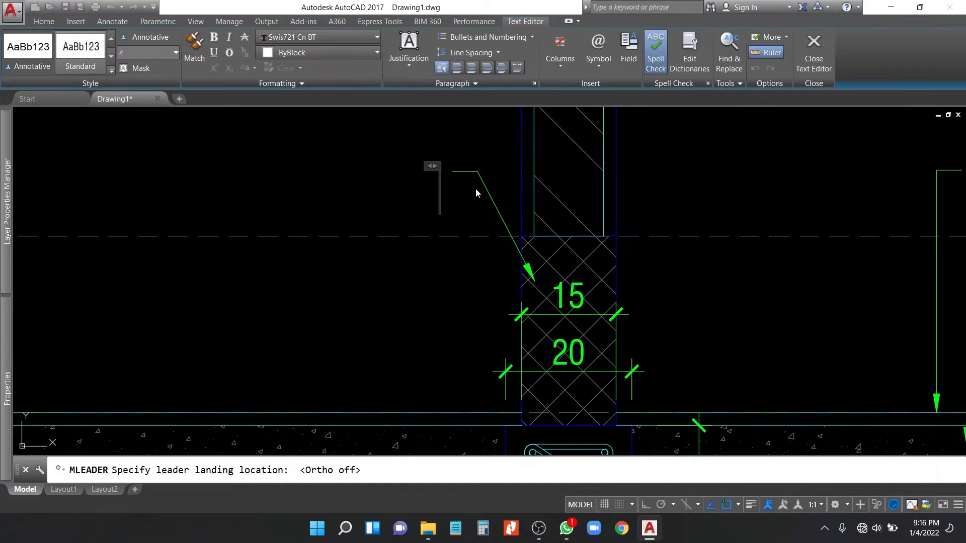
Step: Enter "Trasram 15 x 30" as the new leader's text
type("Tras")
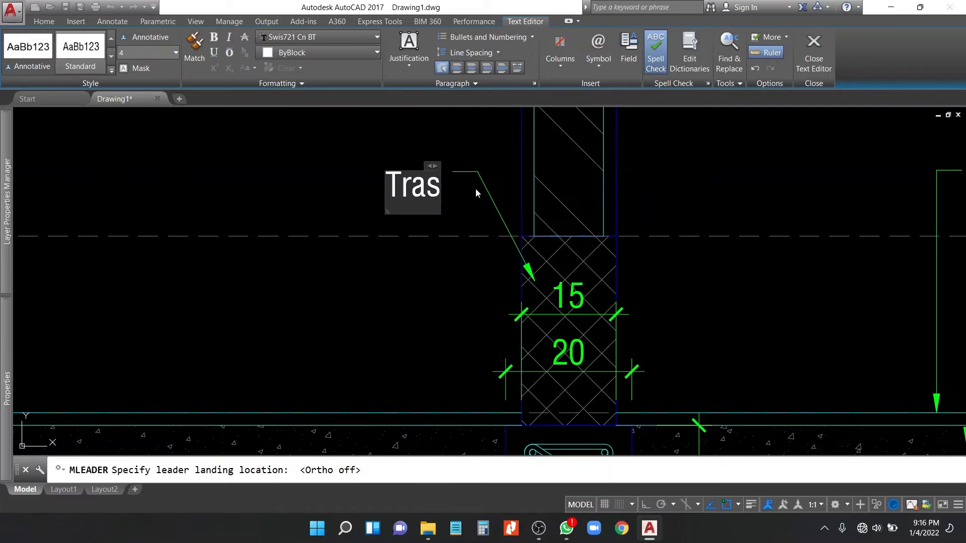
type("ram")
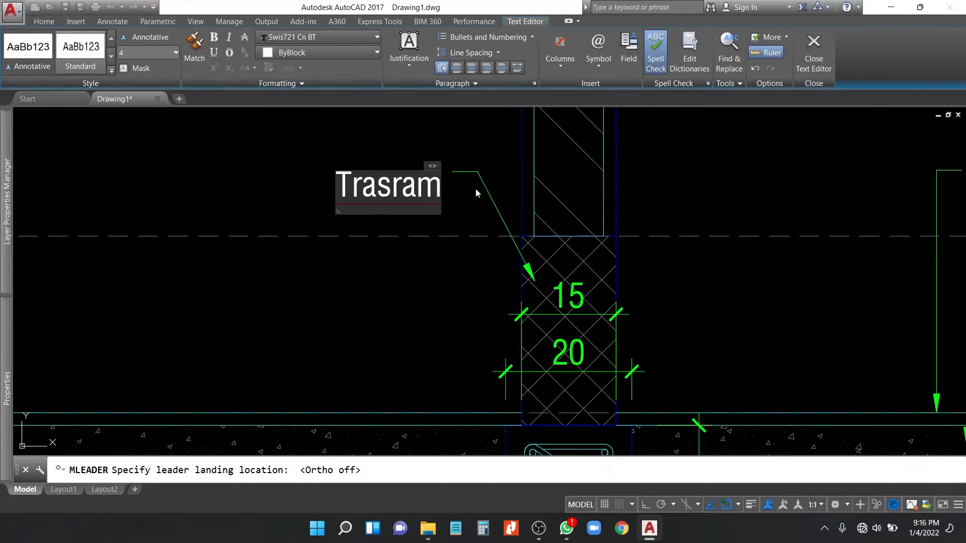
type(" 15 x 30")
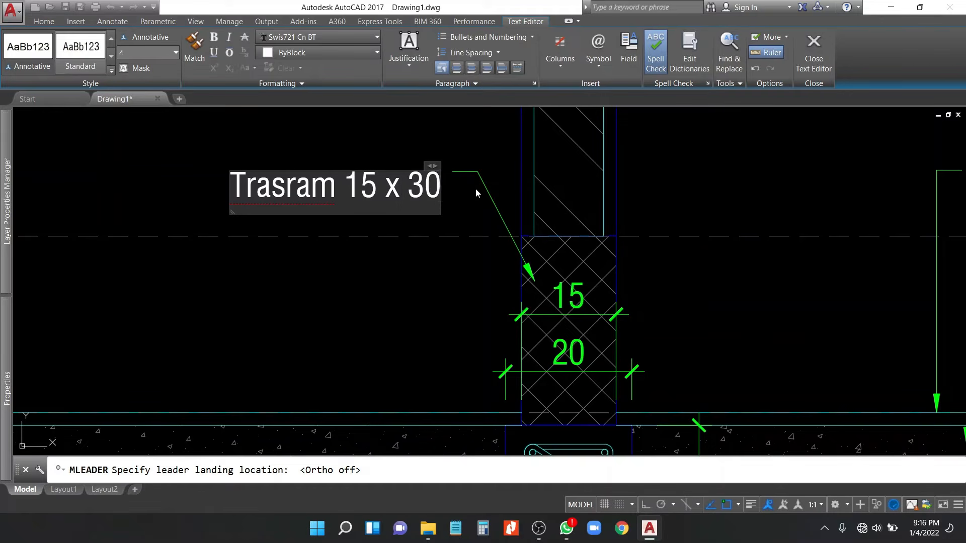
left_click(476, 188)
Step: Copy the Trasram leader straight down about 64 units with Ortho on, so its arrowhead reaches the base of the sloof beam
scroll(518, 181, "down", 4)
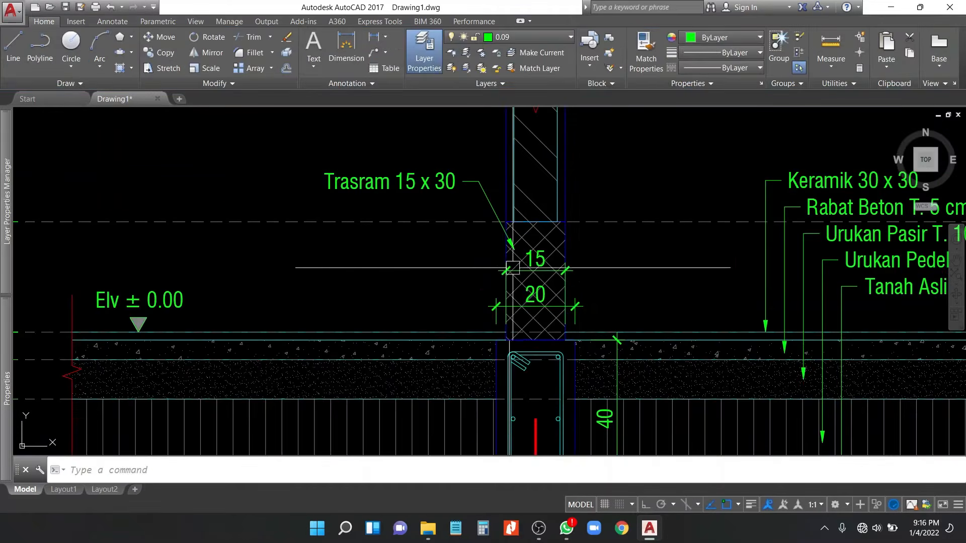
key("Return")
left_click(606, 173)
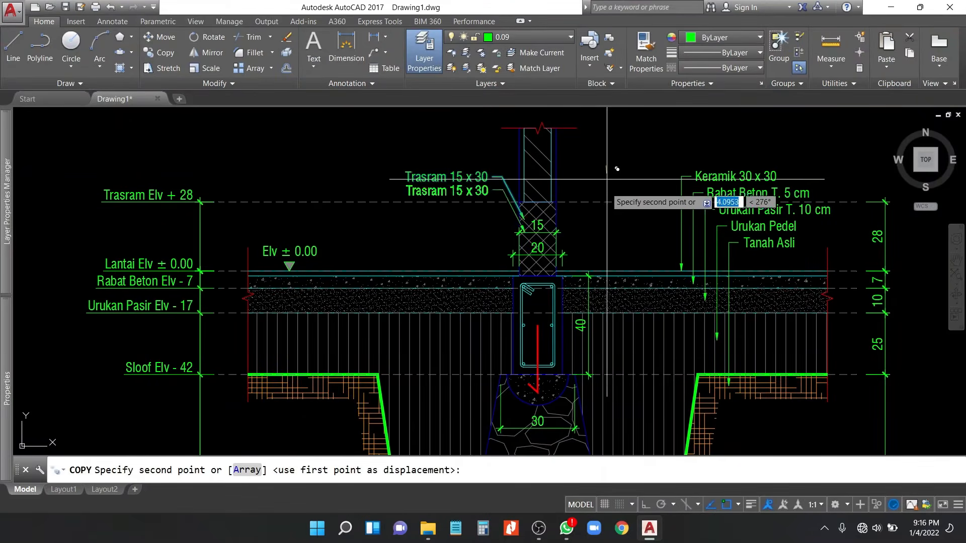
key("F8")
scroll(621, 337, "up", 2)
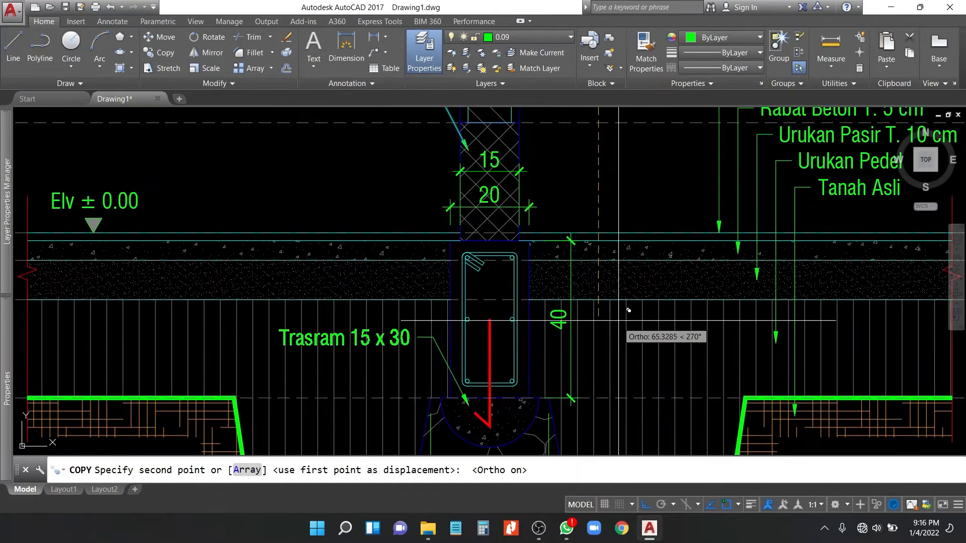
left_click(618, 314)
key("Return")
Step: Stretch the copied leader's arrowhead up and slightly right so its tip lies inside the reinforced sloof beam near its lower corner
left_click(406, 334)
middle_click_drag(406, 334, 464, 274)
scroll(514, 332, "up", 4)
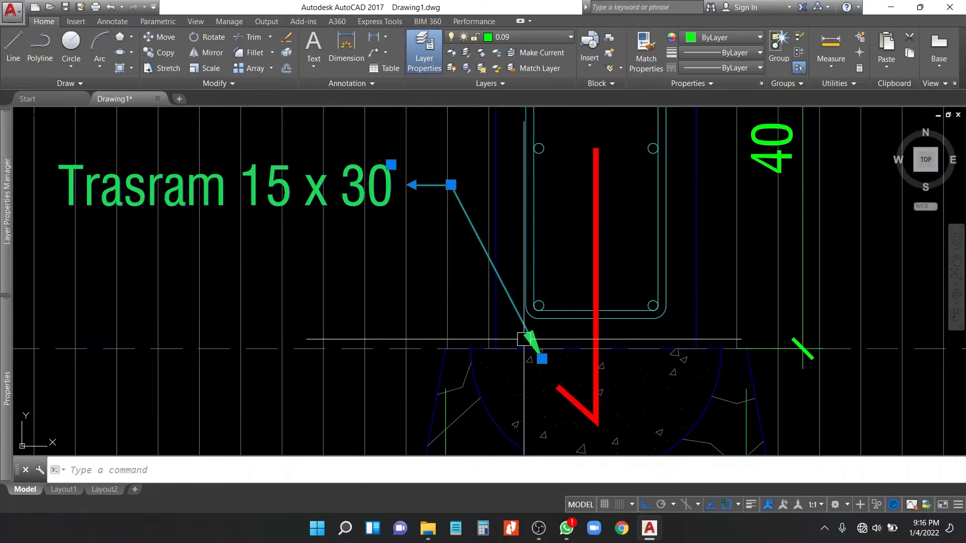
left_click(542, 359)
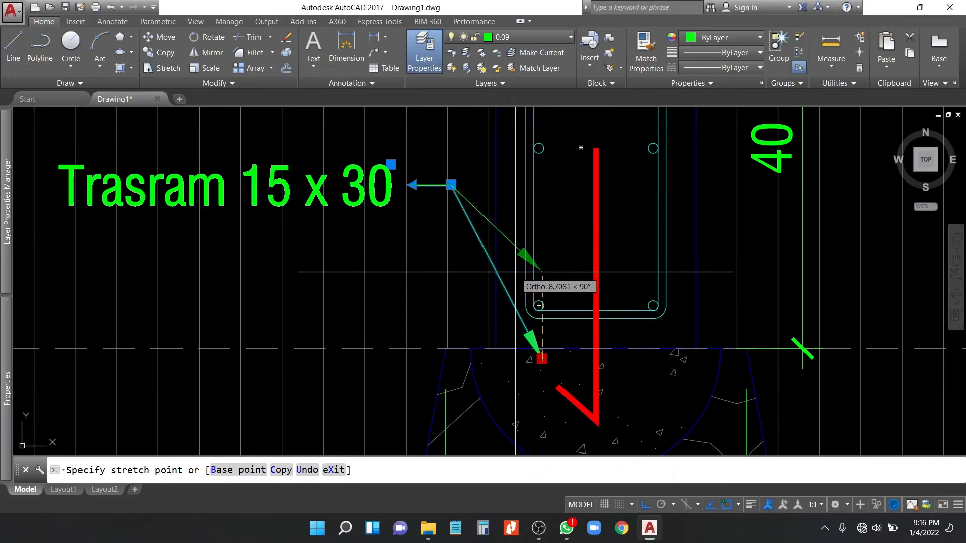
left_click(542, 282)
left_click(542, 281)
left_click(563, 282)
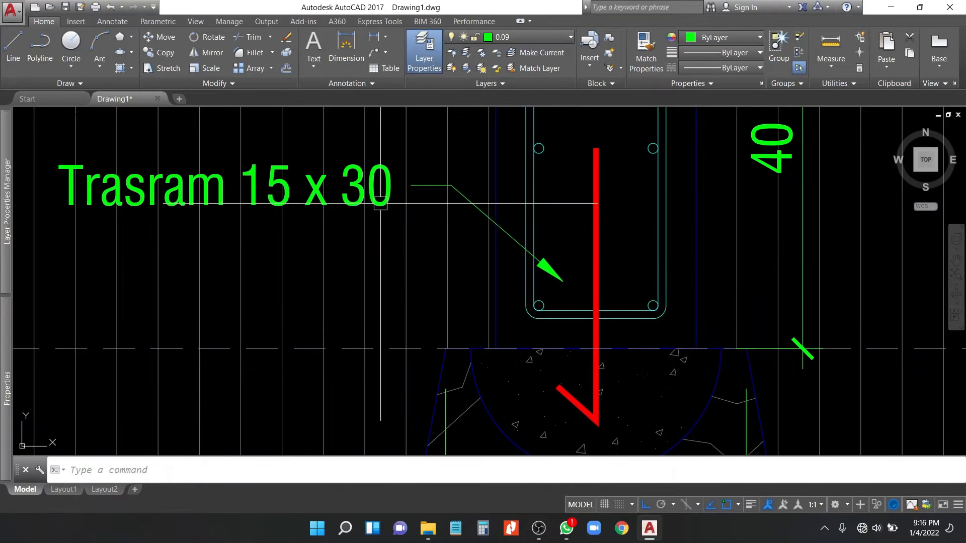
Step: Change the copied leader's text to "Sloof 20 x 40"
double_click(178, 194)
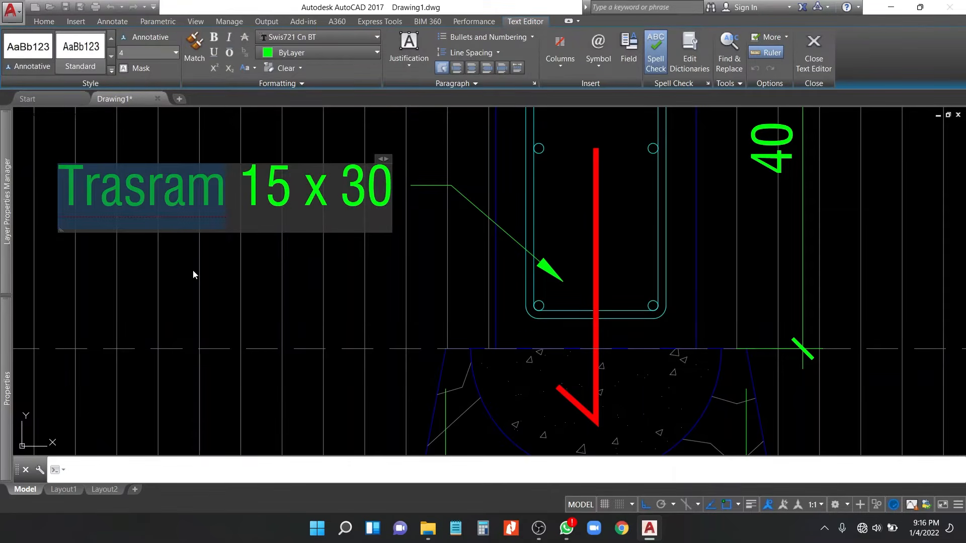
type("Sloof")
key("Right")
key("Right")
key("Right")
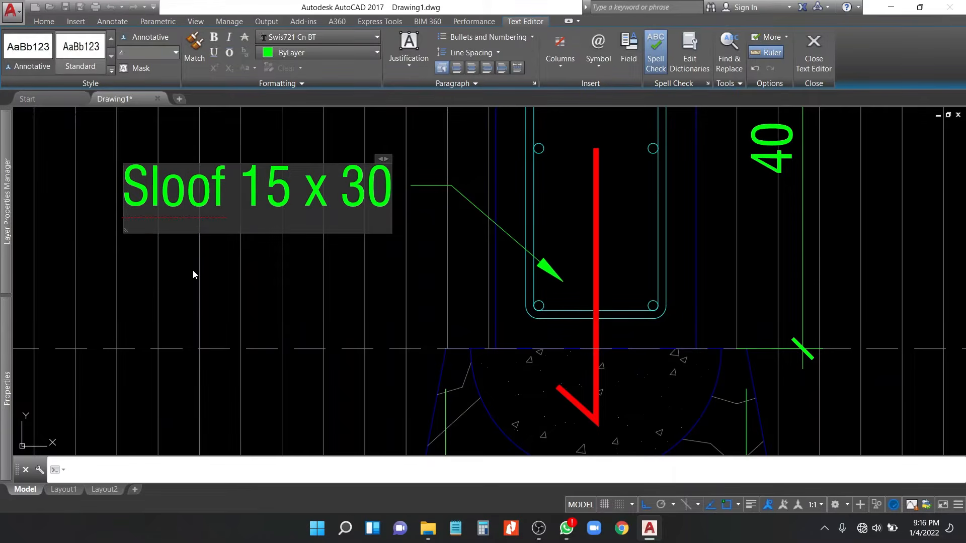
key("BackSpace")
key("BackSpace")
type("20")
key("Right")
key("Right")
key("Right")
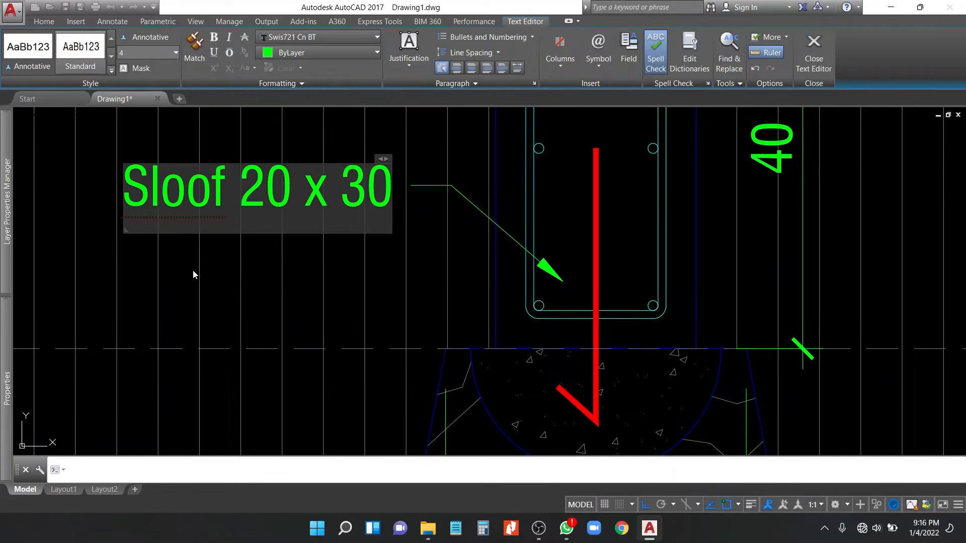
key("Right")
key("BackSpace")
type("4")
left_click(246, 271)
Step: Copy the Sloof 20 x 40 leader straight down about 11 units so the copy's arrowhead points at the red anchor's hook
scroll(609, 109, "down", 2)
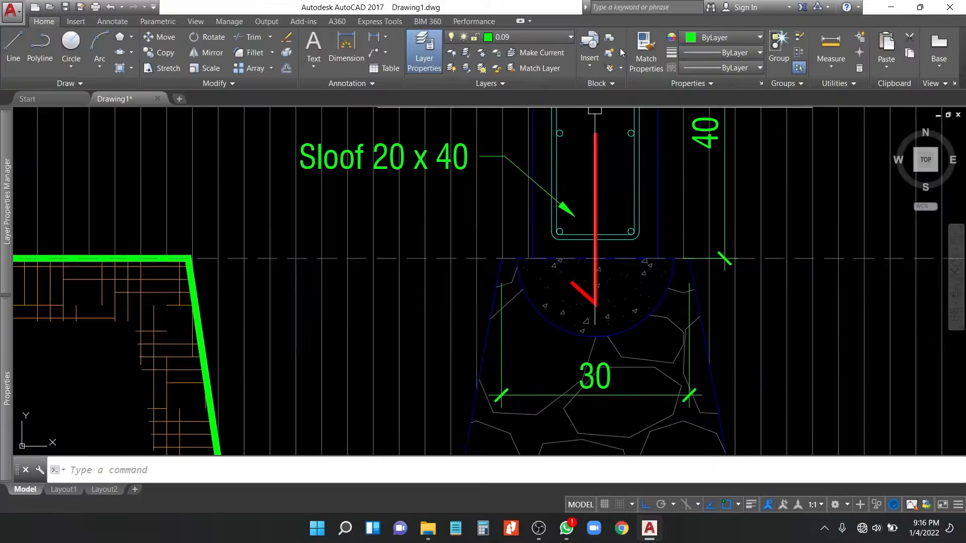
left_click(515, 130)
middle_click_drag(717, 241, 639, 268)
type("co")
key("Return")
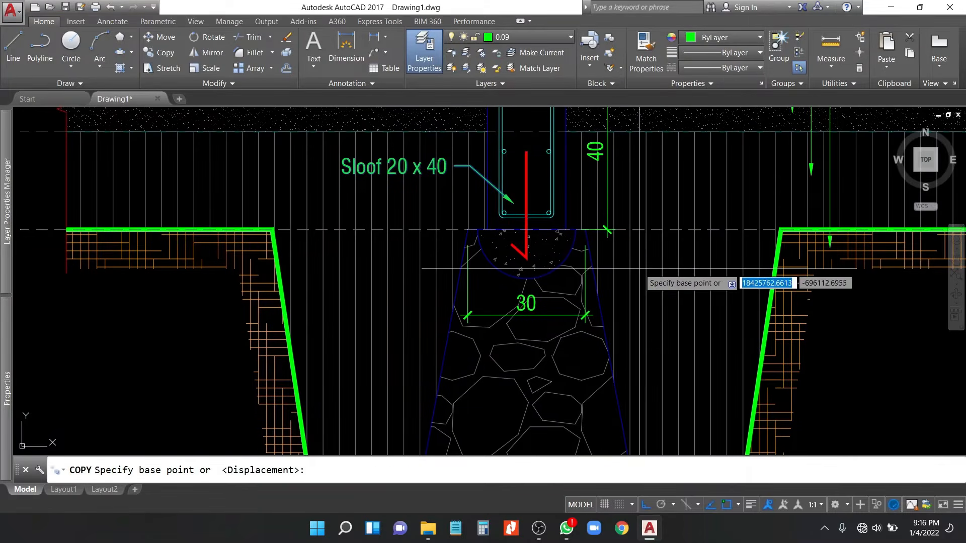
left_click(857, 304)
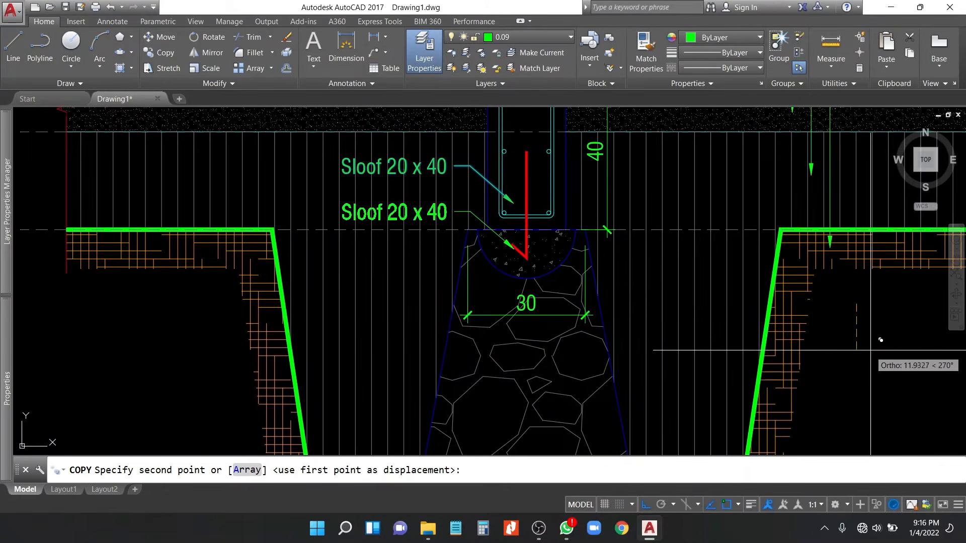
left_click(873, 347)
key("Return")
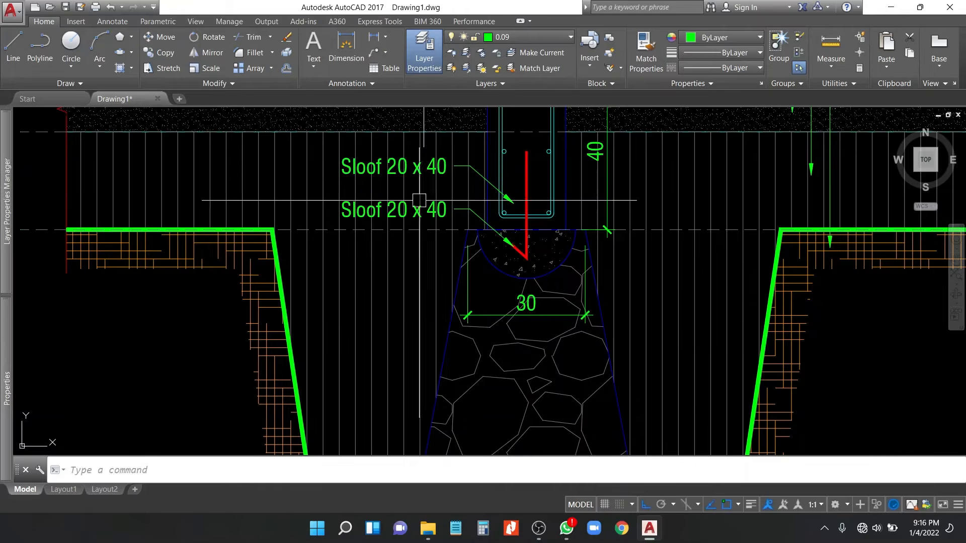
Step: Replace the lower Sloof leader's text with "Anchor"
double_click(403, 214)
type("An")
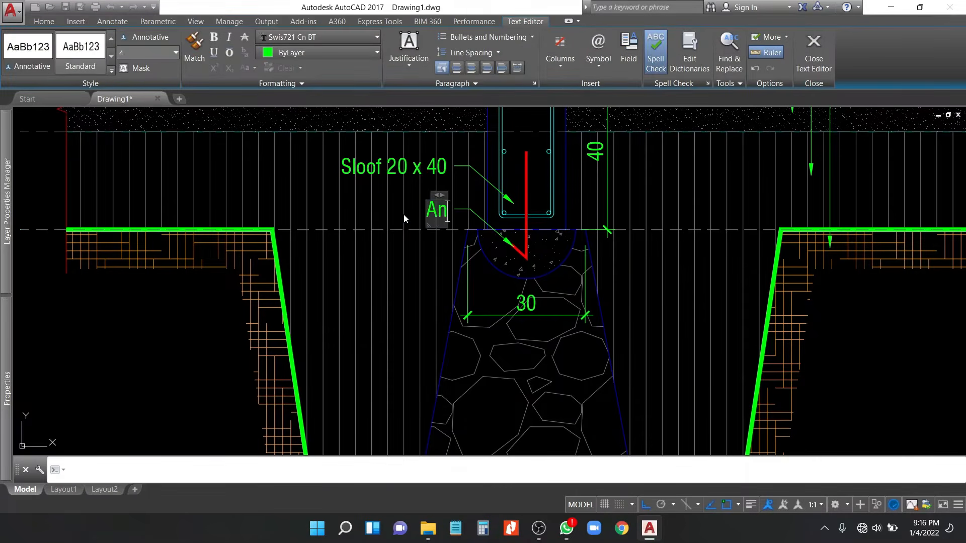
type("chor")
left_click(411, 286)
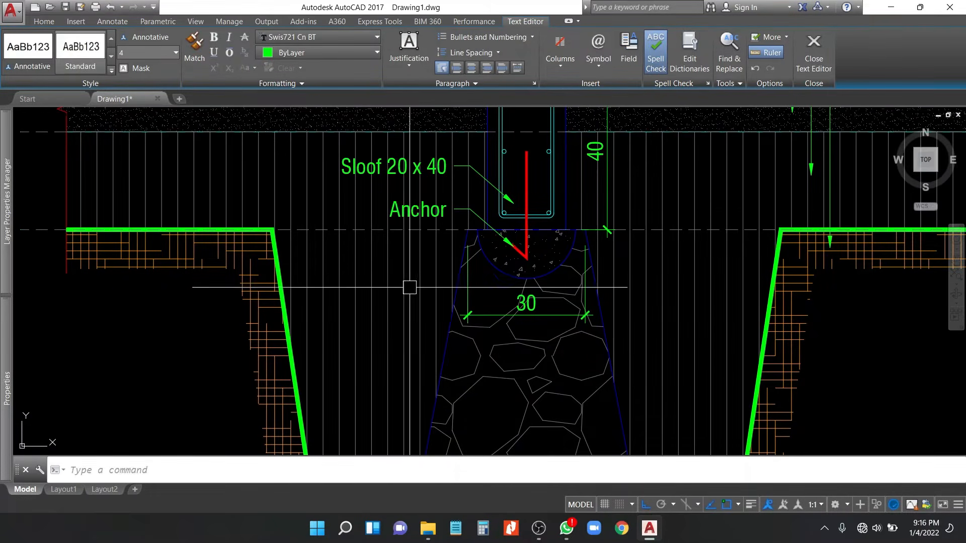
Step: Copy the Anchor leader diagonally down and left with Ortho off, so the copy points into the stone masonry
scroll(464, 217, "down", 2)
left_click(441, 189)
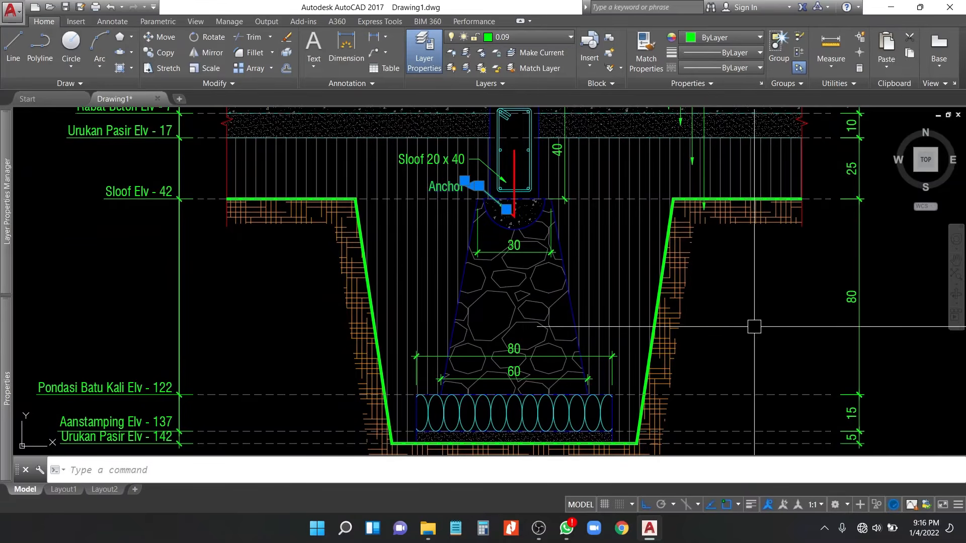
type("co")
key("Return")
left_click(801, 281)
key("F8")
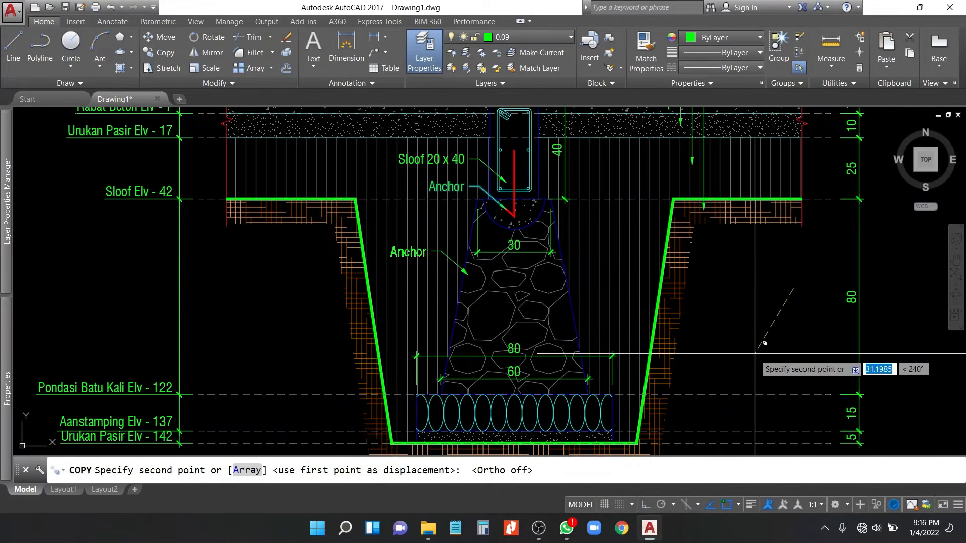
left_click(778, 348)
key("Return")
Step: Replace the copied Anchor leader's text with "Pondasi Batu Kali"
scroll(478, 291, "up", 2)
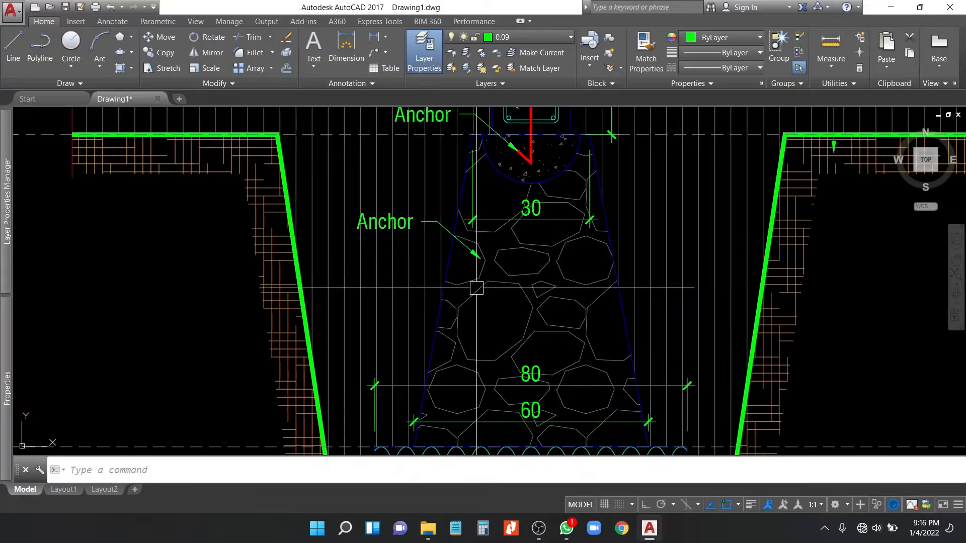
left_click(474, 261)
double_click(371, 220)
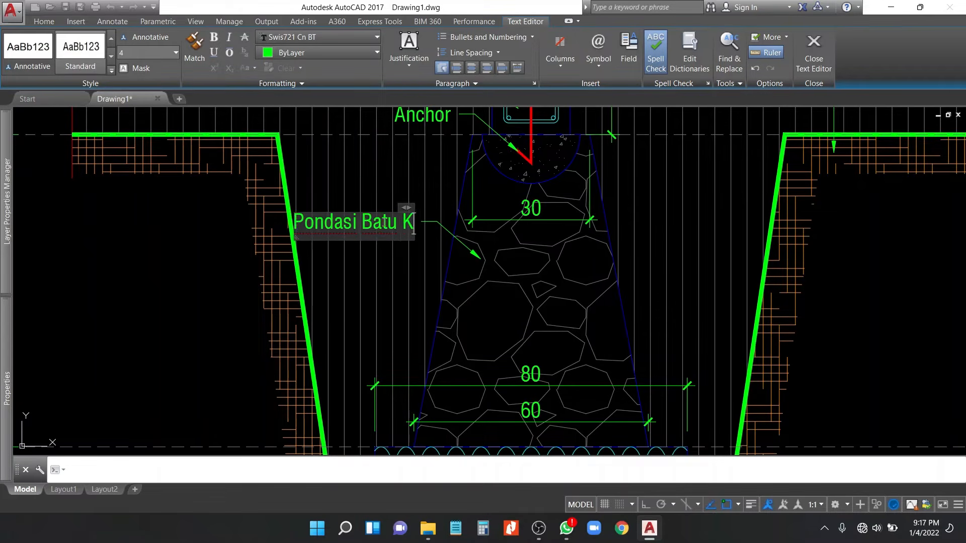
left_click(384, 279)
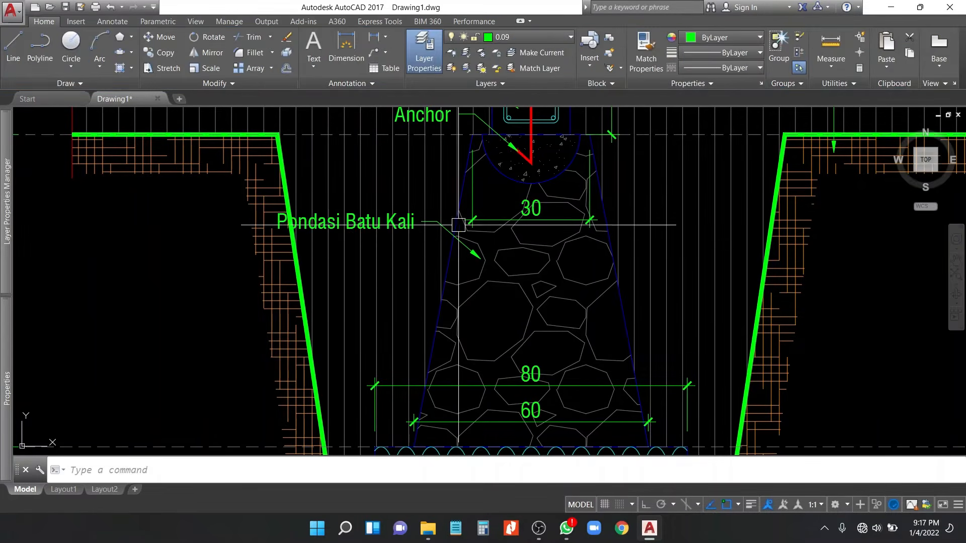
Step: Move the Pondasi Batu Kali leader slightly up and to the right, closer to the top of the stone foundation
left_click(438, 221)
scroll(526, 280, "up", 1)
type("m")
key("space")
left_click(482, 314)
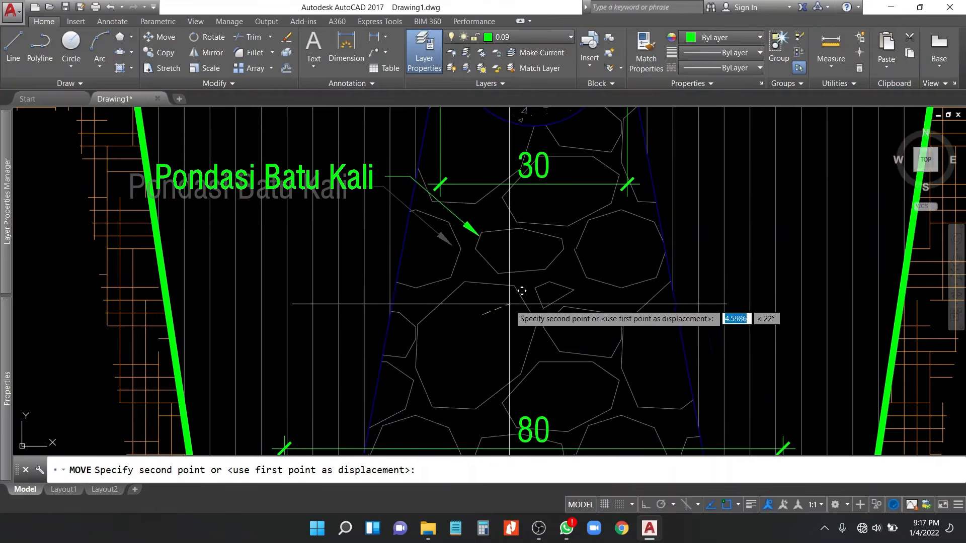
left_click(512, 279)
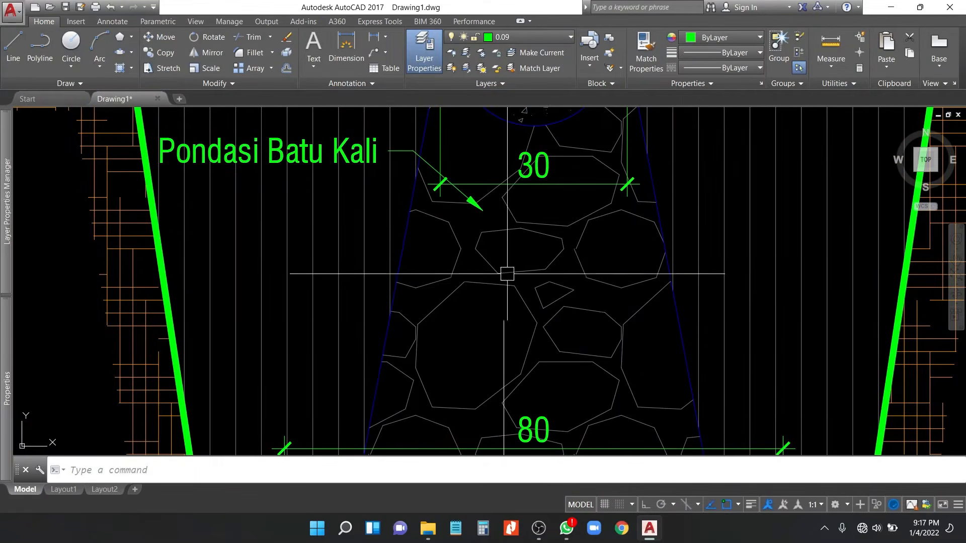
Step: Stretch the Pondasi Batu Kali leader's arrowhead down and left into the stone beside the foundation's sloping left edge
left_click(457, 204)
key("Escape")
left_click(471, 203)
left_click(482, 211)
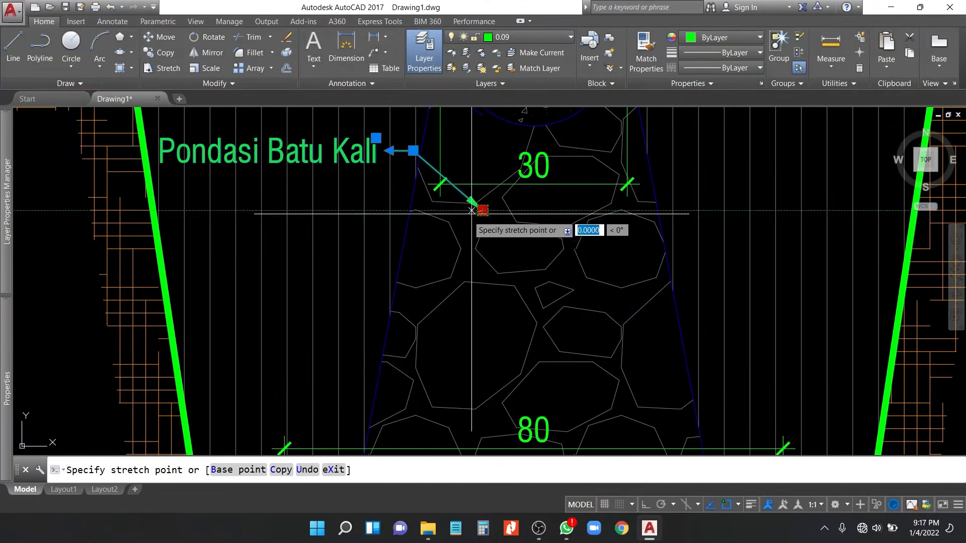
left_click(432, 235)
Step: Copy the Pondasi Batu Kali leader straight down about 7 units with Ortho on
scroll(483, 226, "down", 1)
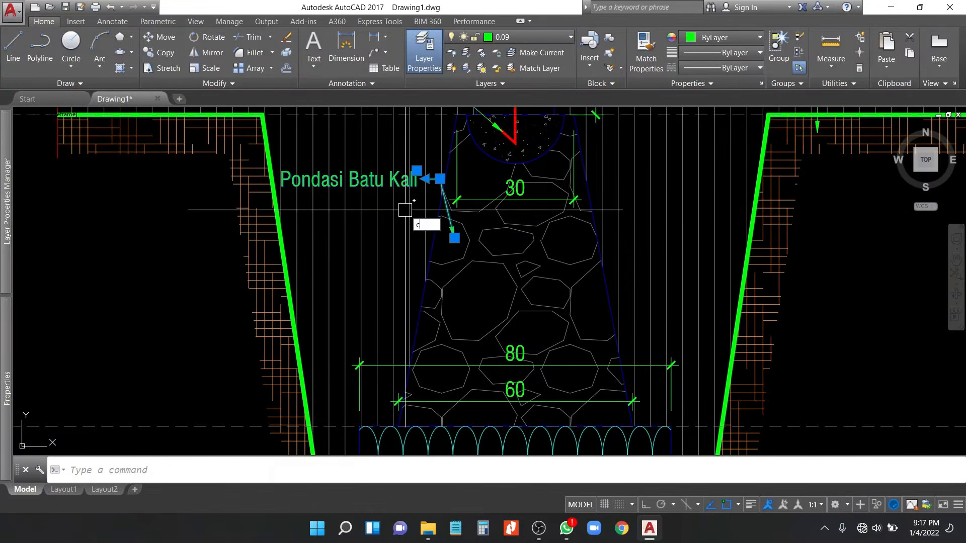
type("co")
key("Return")
left_click(871, 309)
key("F8")
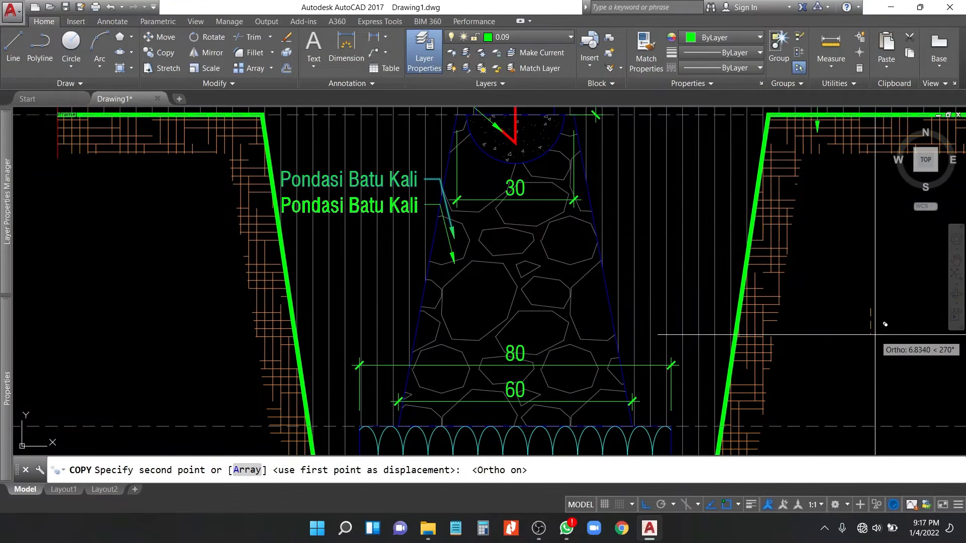
left_click(876, 337)
key("Return")
Step: Stretch the copied leader's arrowhead straight down into the row of oval stones beneath the foundation
left_click(454, 254)
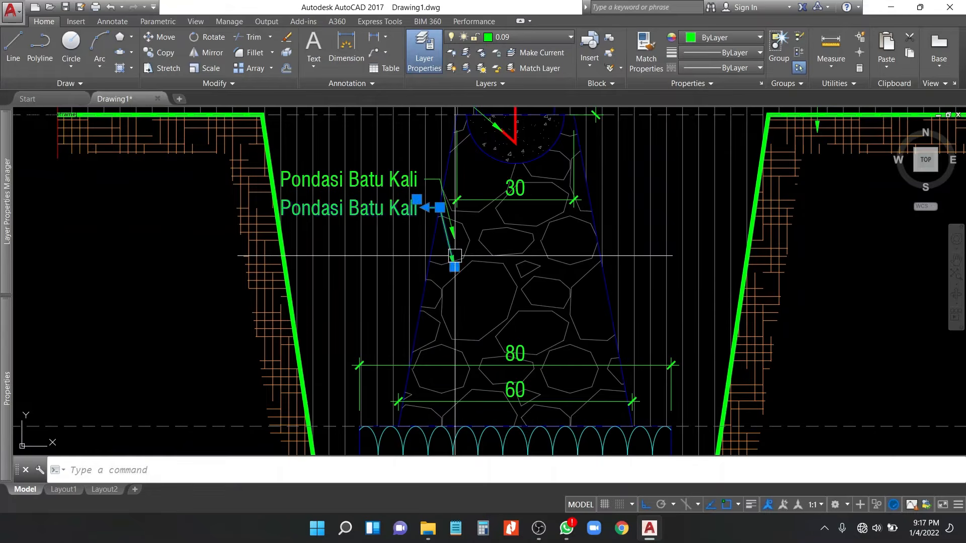
left_click(455, 267)
scroll(452, 412, "up", 2)
middle_click_drag(452, 412, 455, 324)
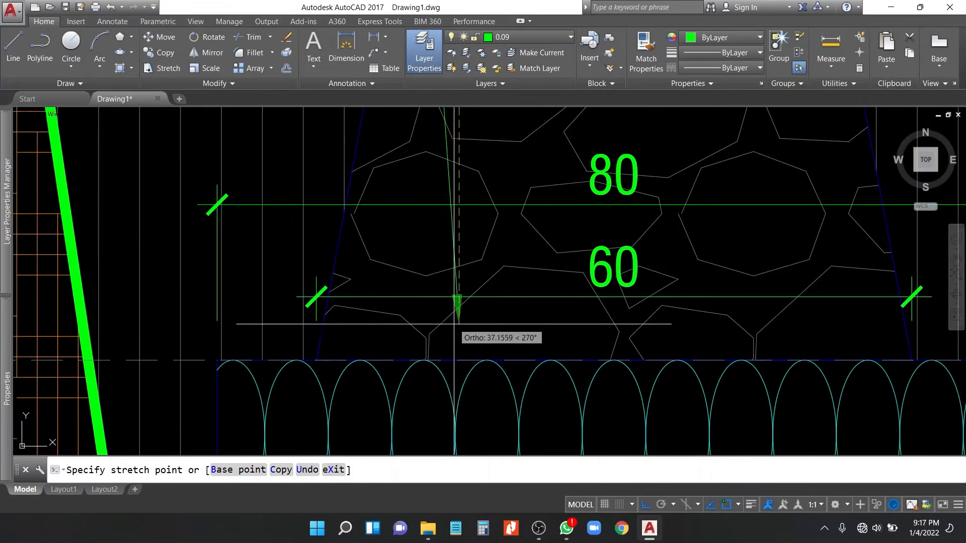
left_click(425, 434)
scroll(485, 378, "down", 2)
key("Escape")
middle_click_drag(502, 211, 505, 225)
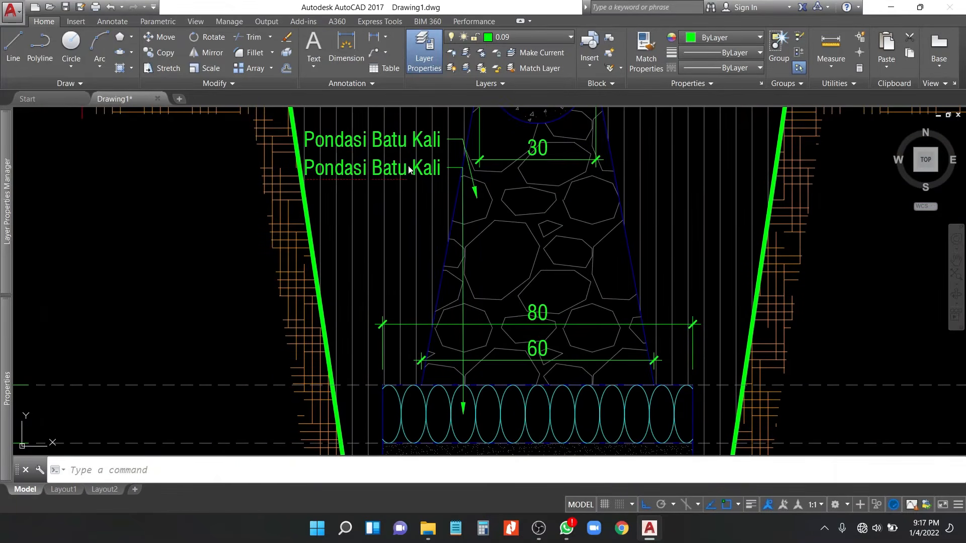
Step: Replace the lower Pondasi Batu Kali leader's text with "Aanstamping"
double_click(409, 170)
type("A")
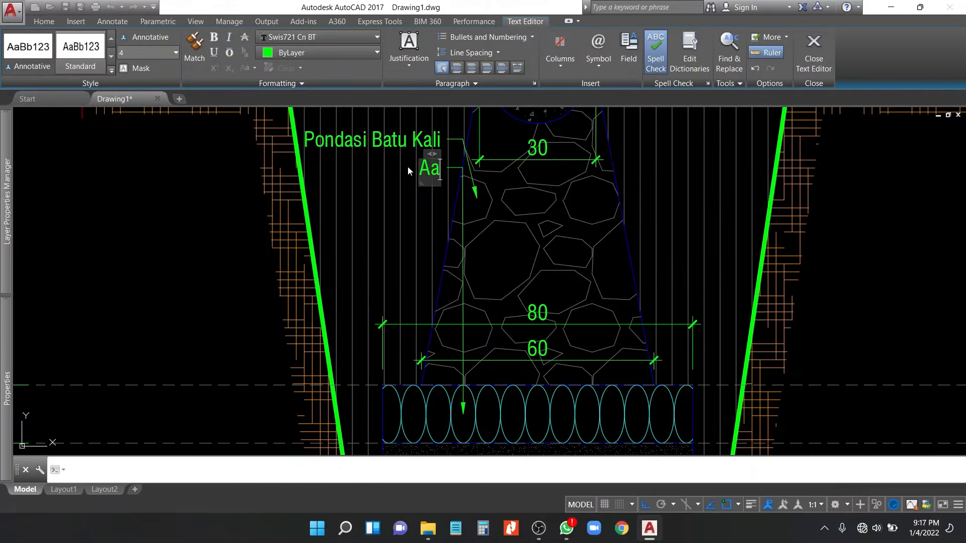
type("anstamping")
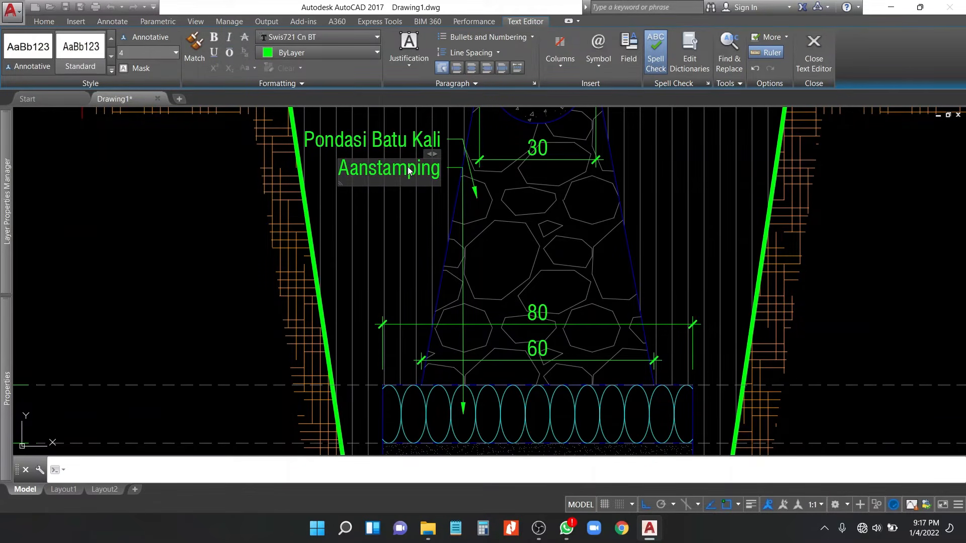
left_click(500, 270)
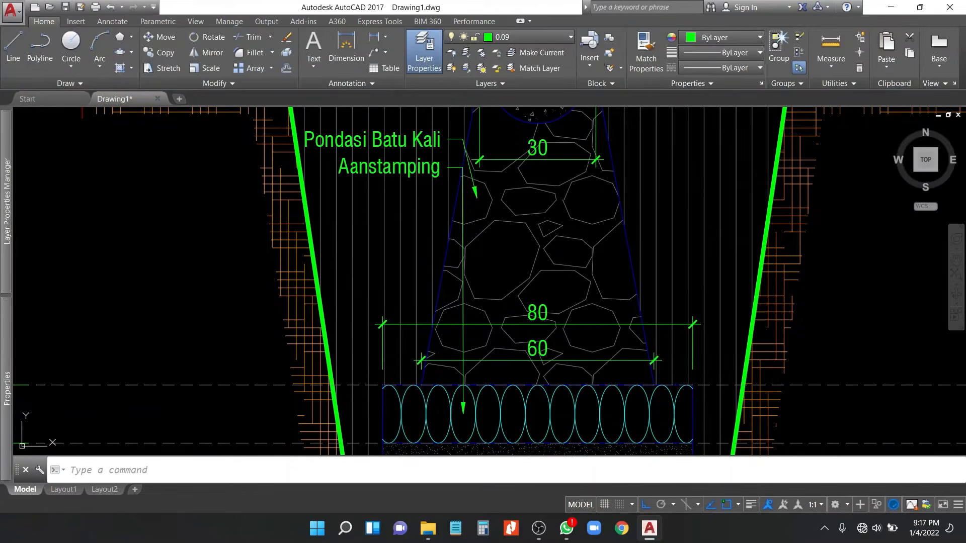
Step: Copy the Aanstamping leader straight down by the spacing between the Pondasi Batu Kali and Aanstamping landings
left_click(463, 212)
type("co")
key("space")
scroll(455, 139, "up", 1)
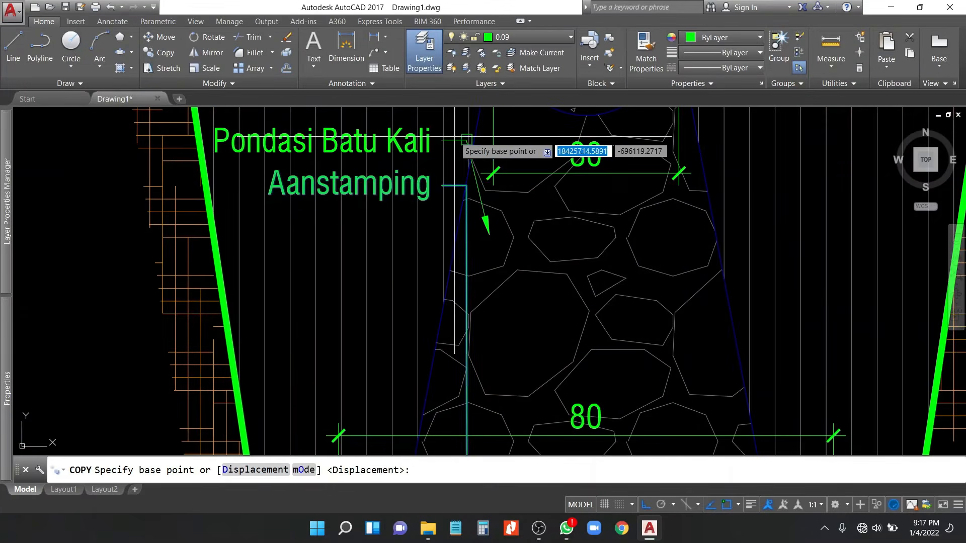
left_click(440, 140)
left_click(441, 183)
key("space")
Step: Stretch the upper Aanstamping leader's arrowhead horizontally right into the neighbouring oval stone, and select the lower Aanstamping leader
scroll(466, 175, "down", 1)
middle_click_drag(424, 209, 425, 168)
left_click(426, 169)
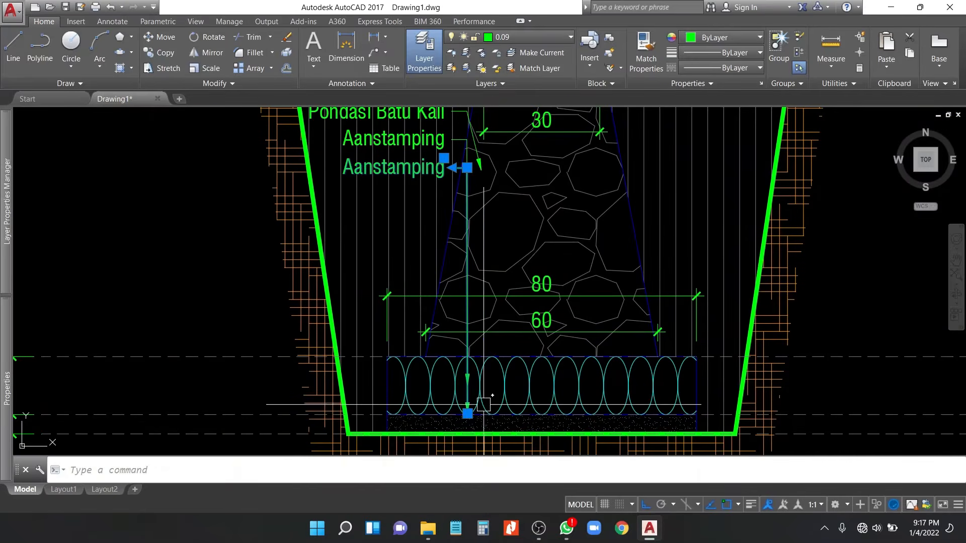
key("Escape")
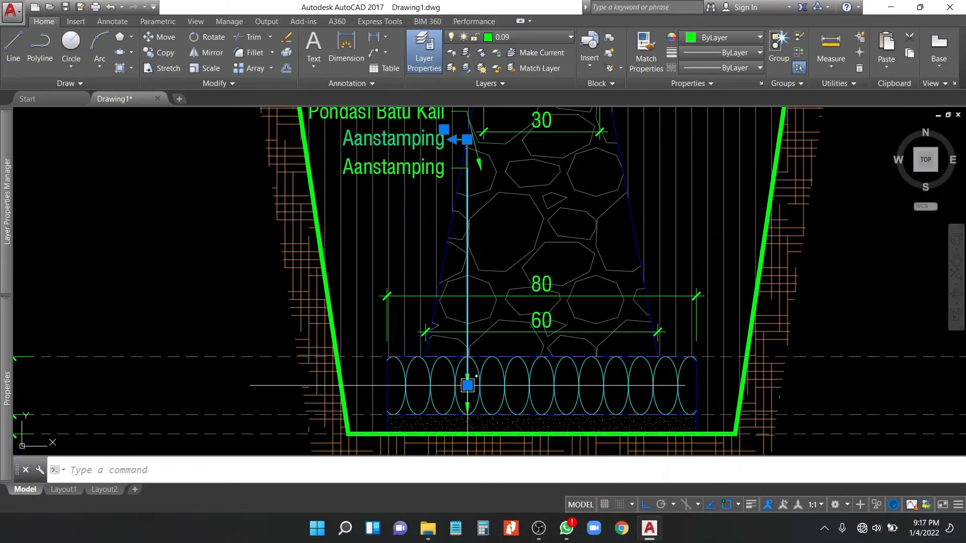
left_click(467, 385)
left_click(491, 385)
left_click(466, 398)
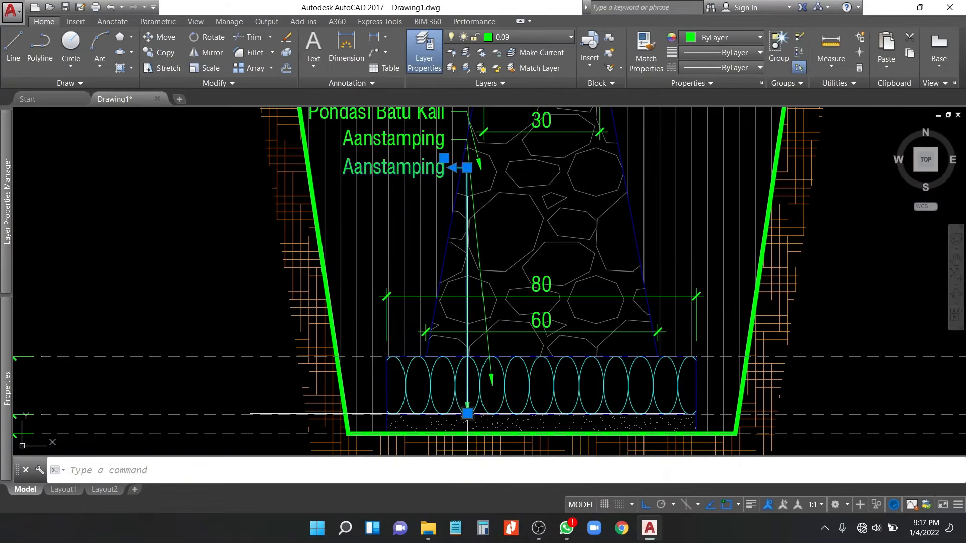
Step: Stretch the lower Aanstamping leader's arrowhead straight down into the sand layer beneath the oval stones
left_click(467, 413)
scroll(471, 423, "up", 4)
left_click(469, 430)
key("Escape")
scroll(513, 443, "down", 4)
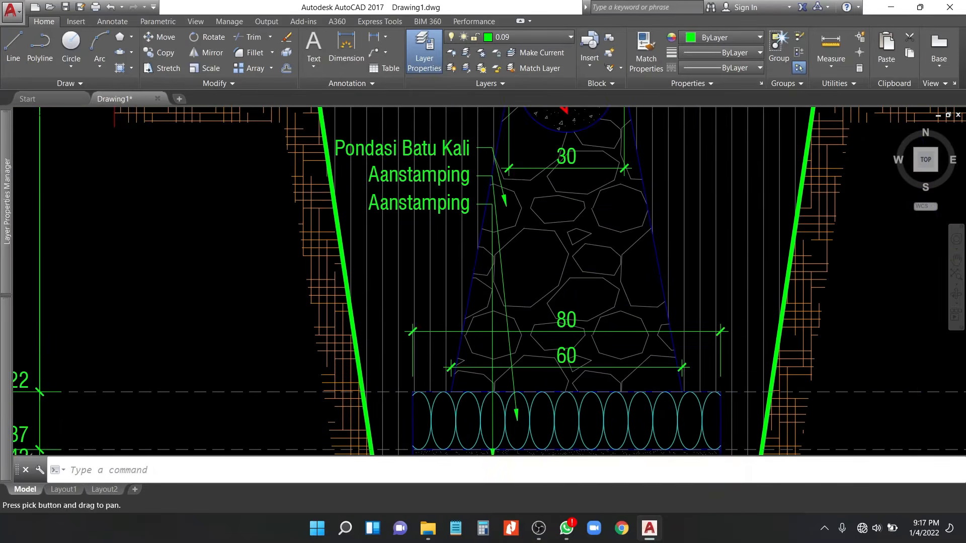
Step: Replace the lower Aanstamping leader's text with "Urukan Pasir"
left_click(431, 203)
double_click(431, 203)
type("Urukan Pasir")
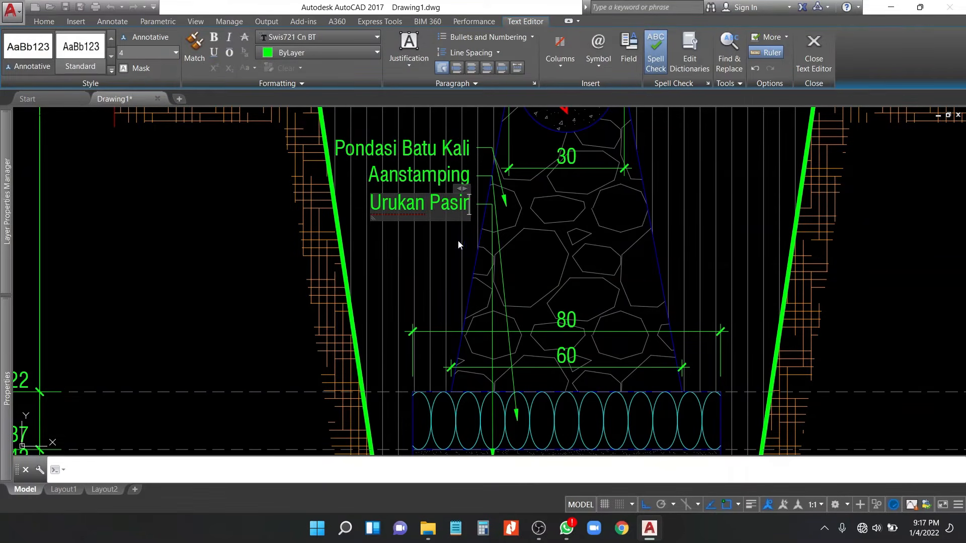
left_click(458, 245)
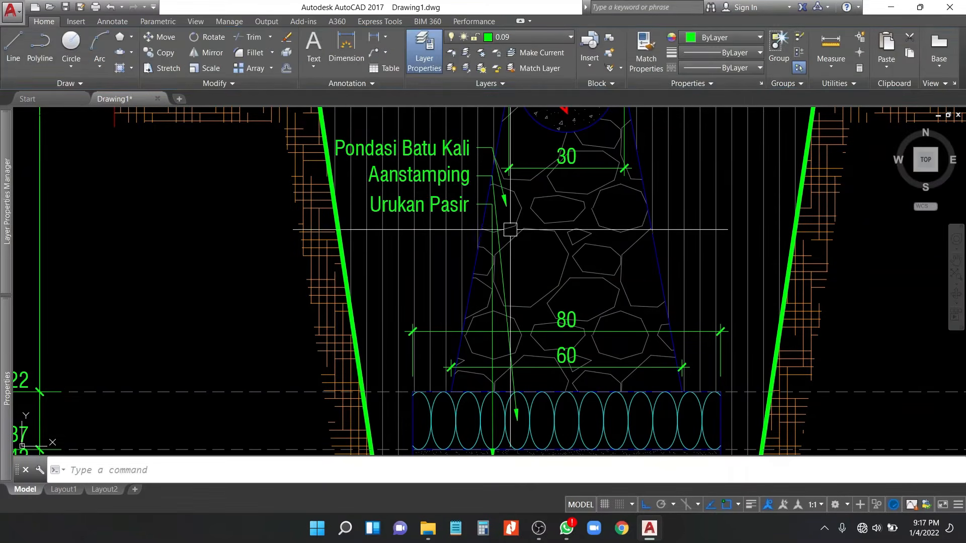
middle_click_drag(514, 334, 513, 277)
middle_click_drag(512, 227, 515, 269)
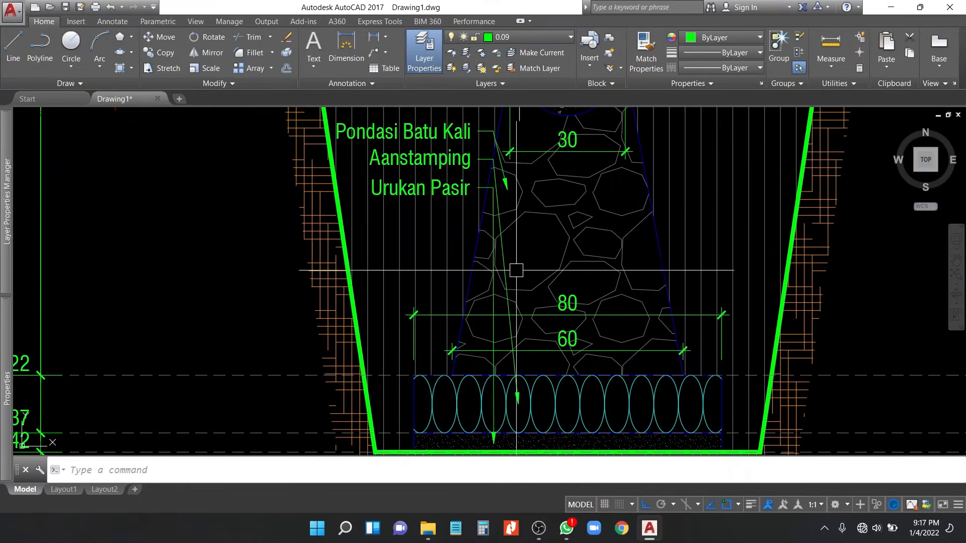
middle_click_drag(513, 398, 511, 334)
middle_click_drag(470, 169, 469, 231)
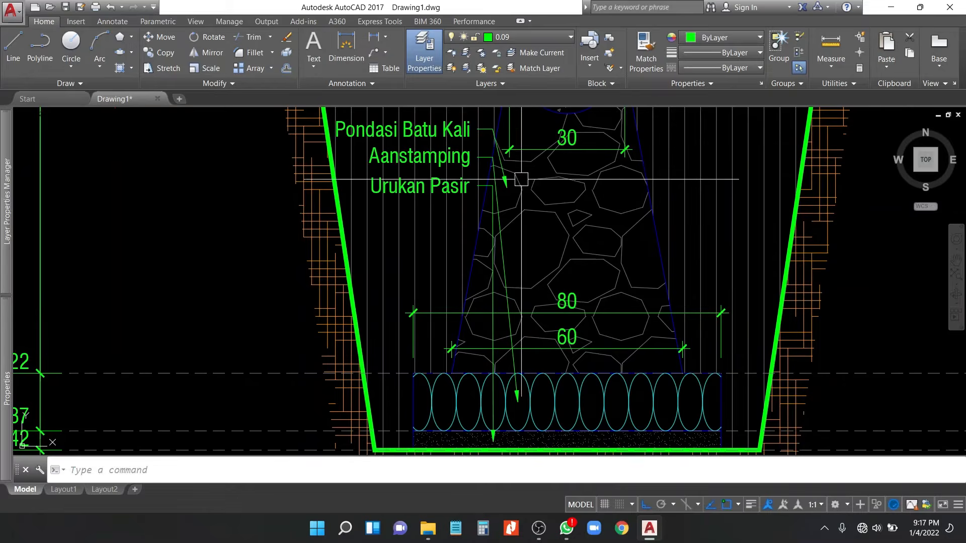
Step: Move the Elv ± 0.00 text and its triangle marker horizontally right, closer to the wall
scroll(485, 224, "down", 2)
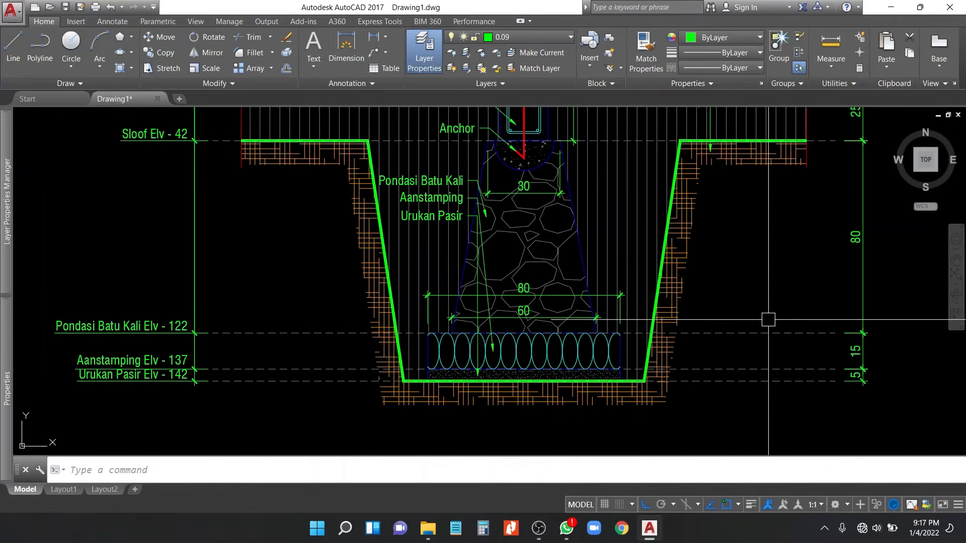
middle_click_drag(724, 357, 639, 408)
scroll(591, 346, "down", 1)
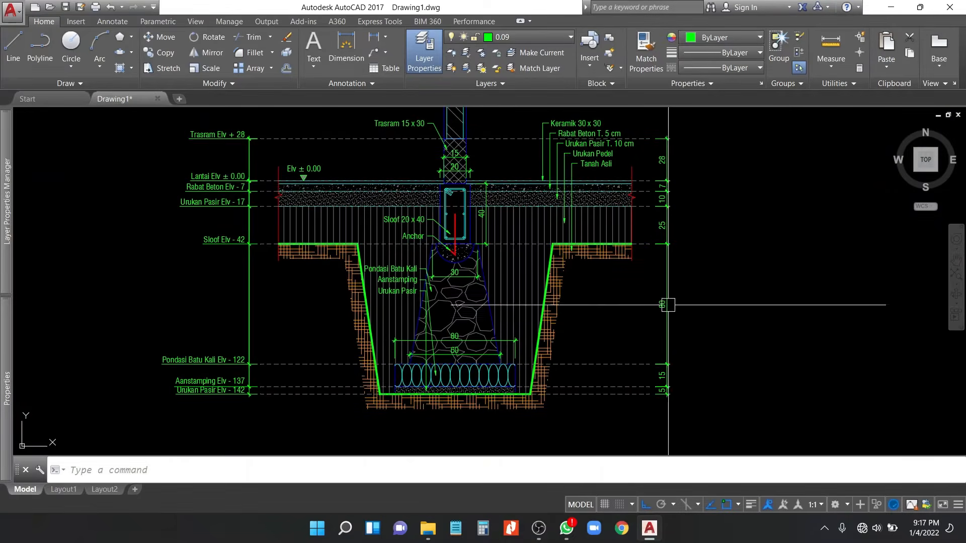
scroll(370, 174, "up", 2)
left_click(262, 156)
left_click(376, 199)
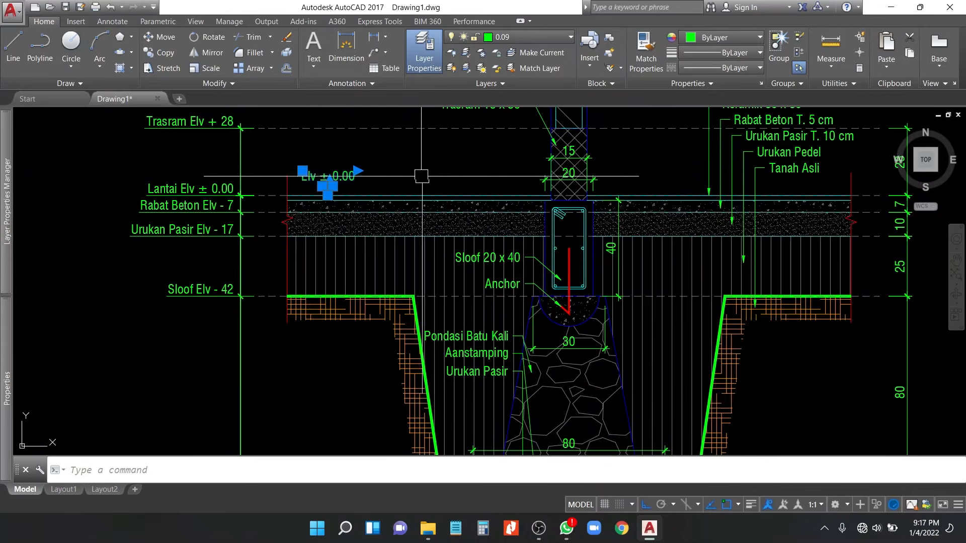
type("m")
key("Return")
left_click(397, 157)
left_click(485, 157)
Step: Copy the Elv ± 0.00 level marker horizontally onto the floor right of the wall
left_click(336, 161)
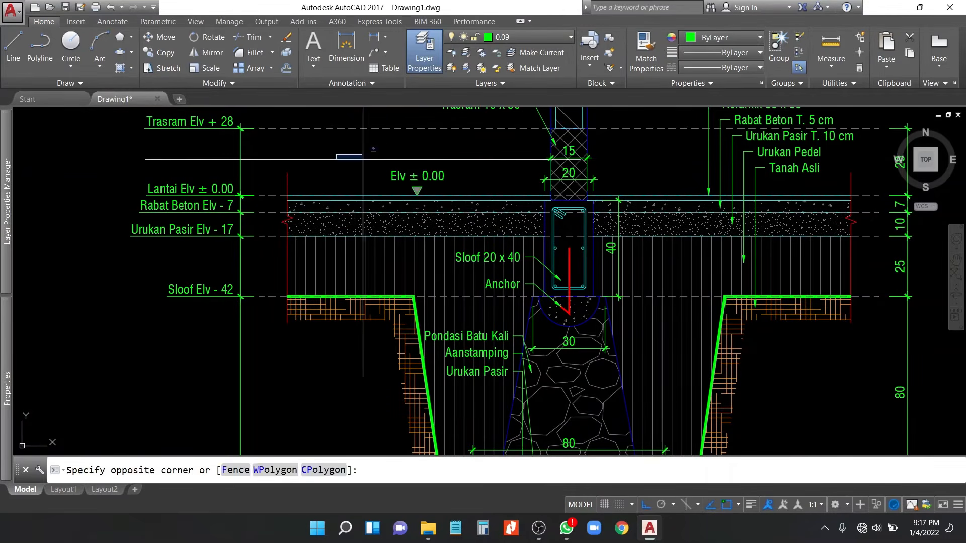
left_click(473, 219)
middle_click_drag(681, 225, 545, 242)
type("co")
key("Return")
scroll(508, 262, "down", 1)
middle_click_drag(506, 188, 484, 208)
left_click(498, 149)
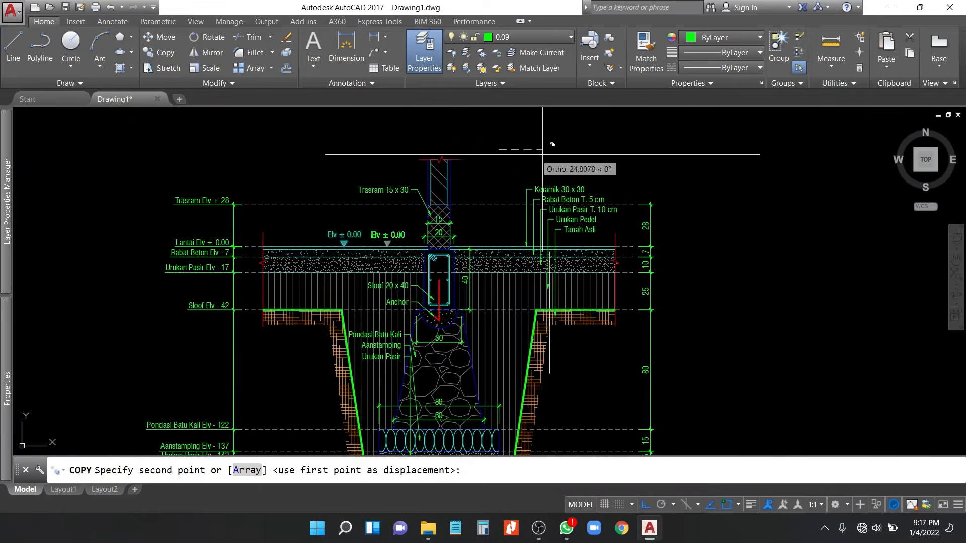
left_click(652, 163)
key("Escape")
Step: On layer 0.20, draw a rectangle 60 wide and as tall as the 80 stone foundation in the empty space right of the section
middle_click_drag(666, 337, 649, 261)
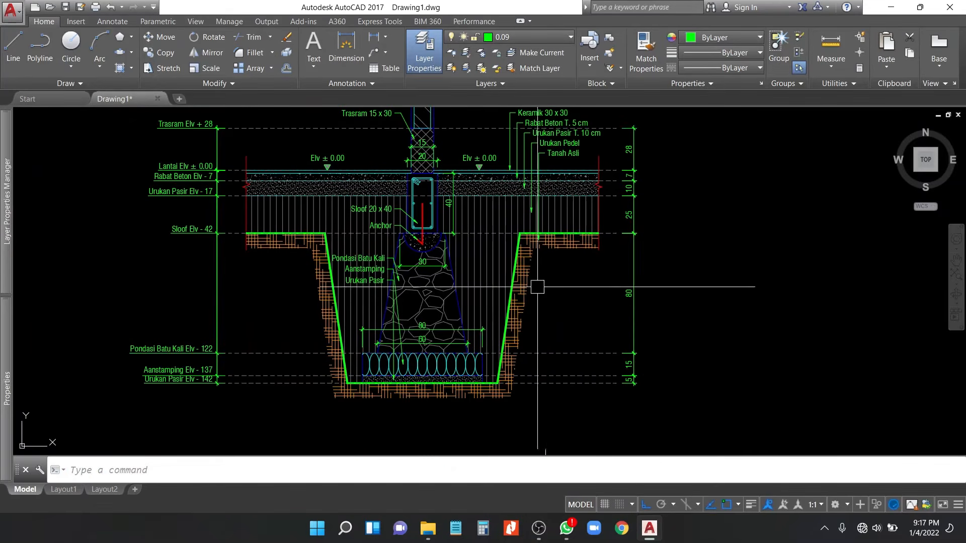
mouse_move(713, 351)
middle_mouse_down()
mouse_move(727, 384)
mouse_move(738, 375)
middle_mouse_up()
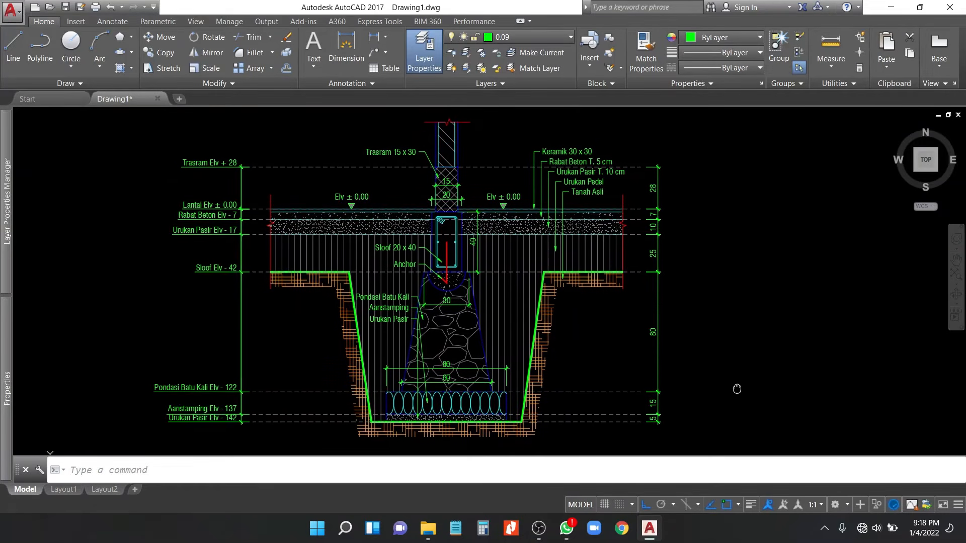
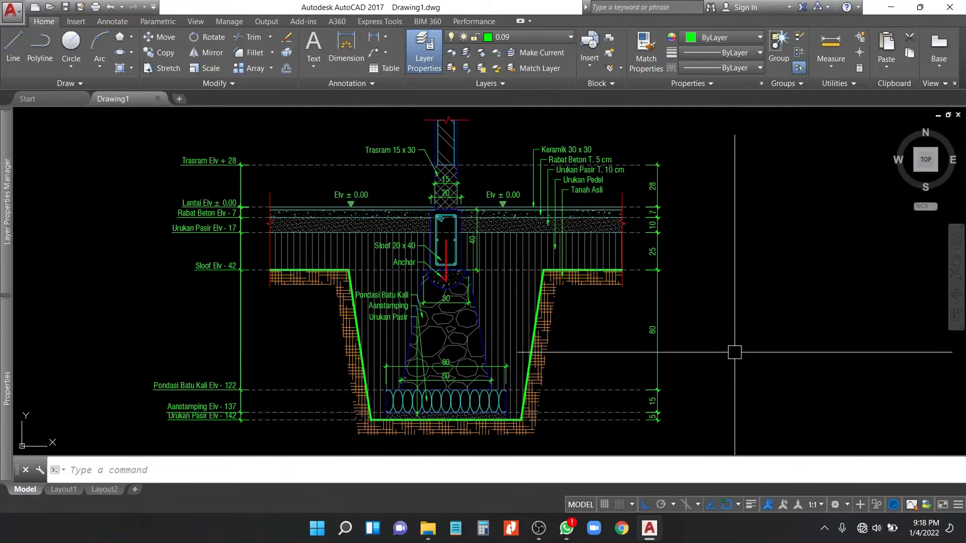
middle_click_drag(820, 347, 699, 329)
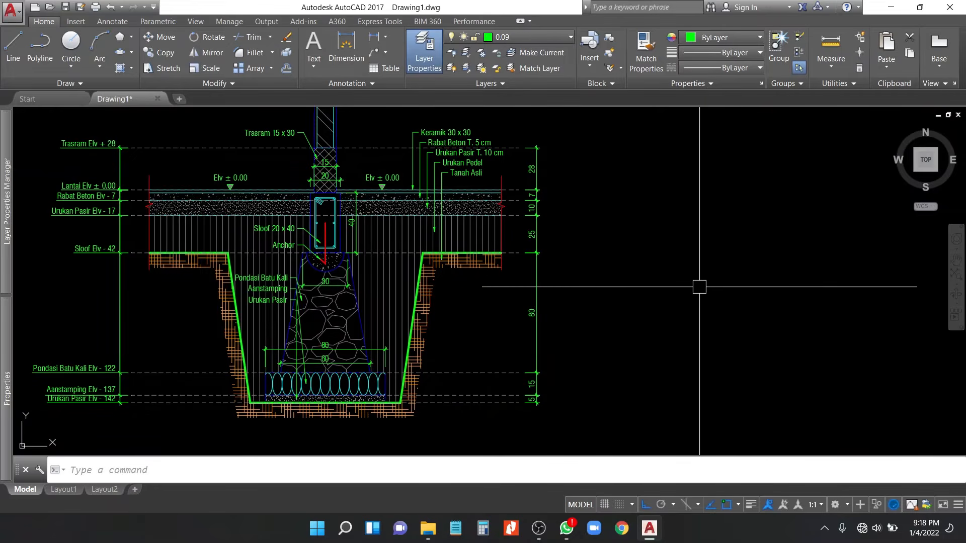
middle_click_drag(699, 287, 623, 276)
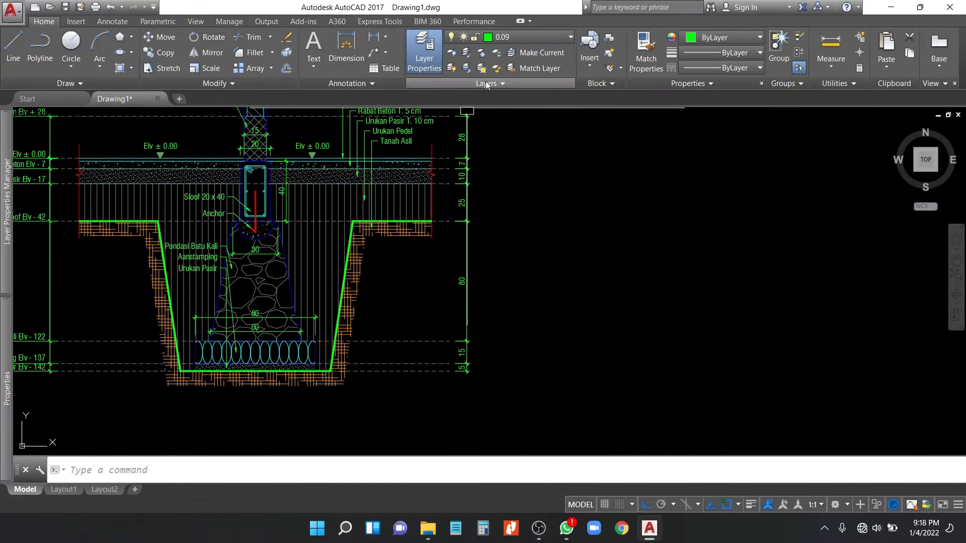
left_click(545, 38)
left_click(517, 117)
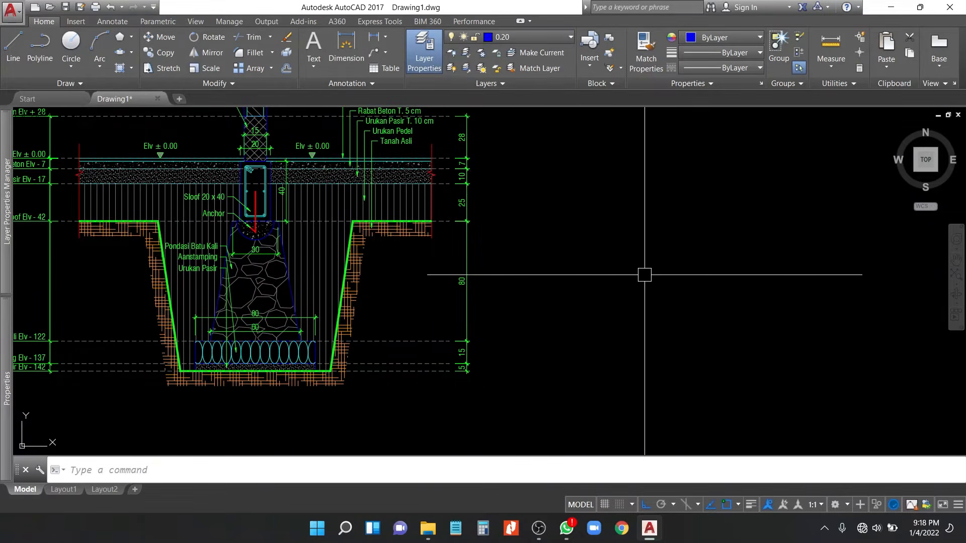
type("rec")
key("Return")
left_click(550, 226)
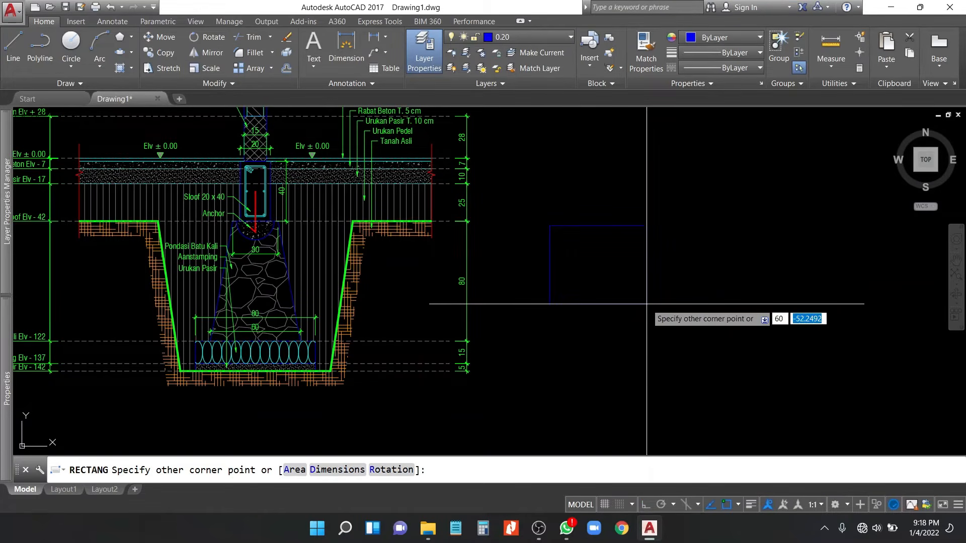
key("Return")
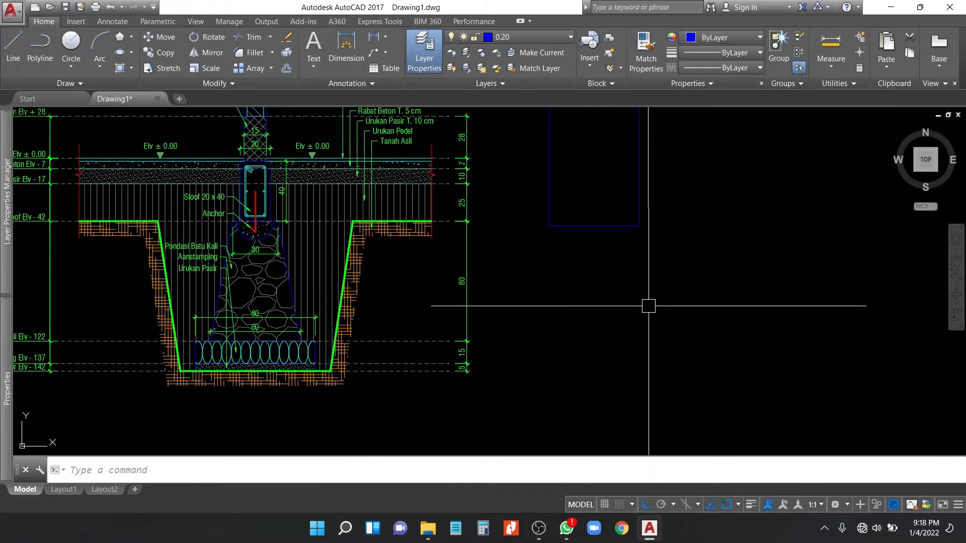
Step: Move the rectangle straight down until its base is level with the underside of the stone foundation
left_click(614, 226)
type("m")
key("Return")
left_click(550, 226)
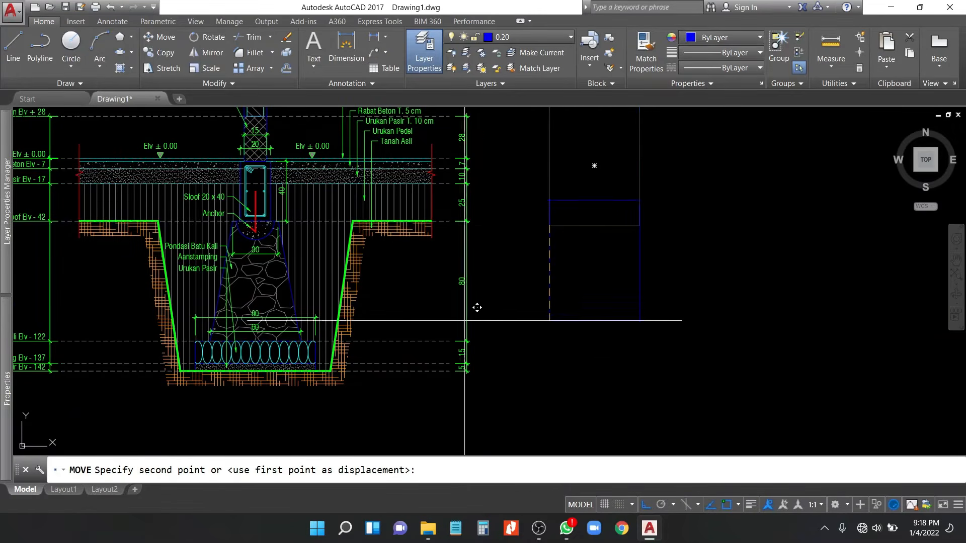
left_click(515, 341)
Step: Move the rectangle horizontally right, farther away from the existing section
left_click(597, 320)
left_click(573, 358)
type("m")
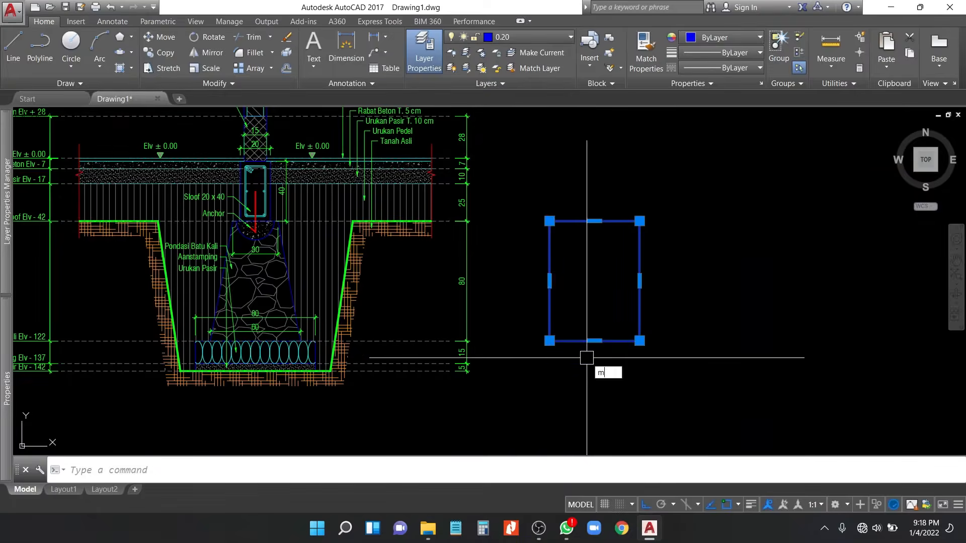
key("Return")
left_click(587, 358)
left_click(690, 357)
Step: Stretch the rectangle's upper-left corner horizontally right to half the base width, forming a trapezoid with a vertical right side
left_click(677, 176)
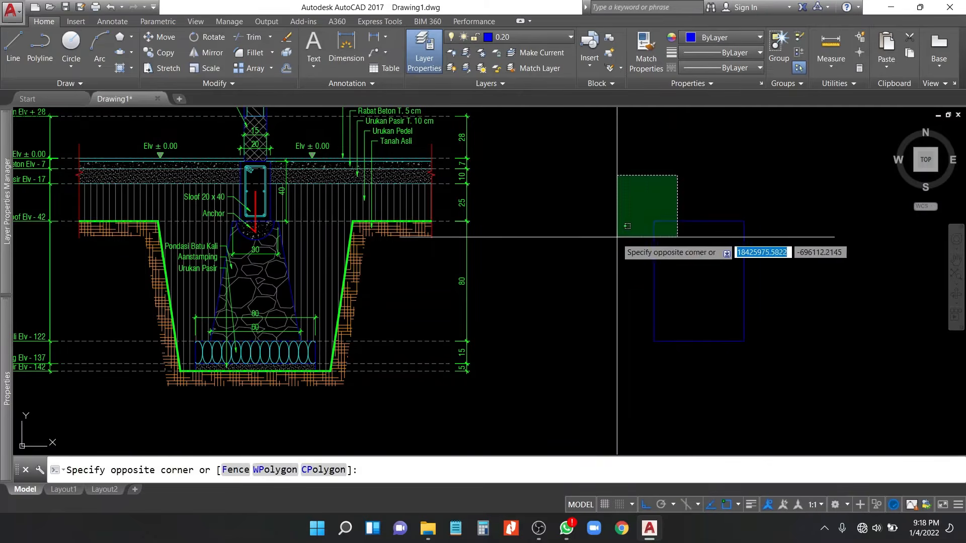
left_click(611, 260)
type("s")
key("Return")
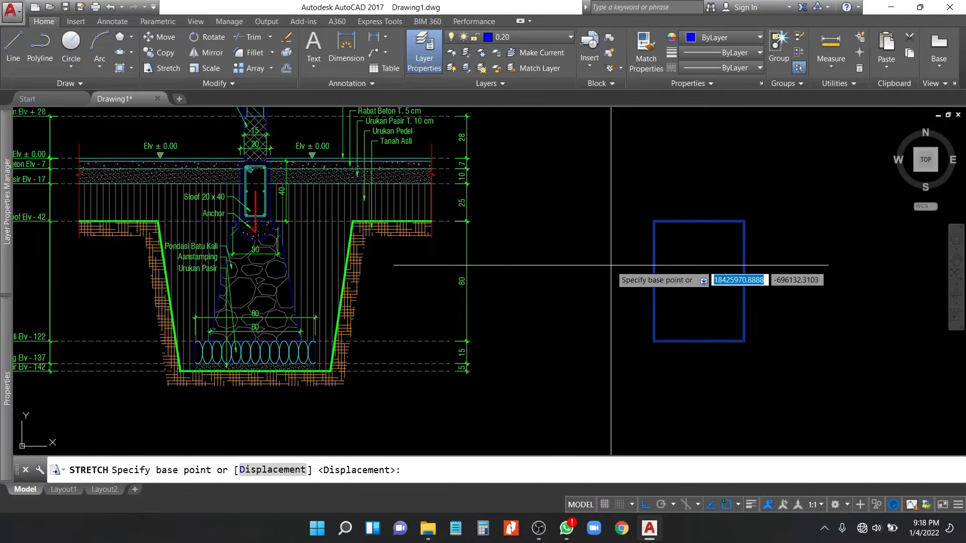
left_click(611, 265)
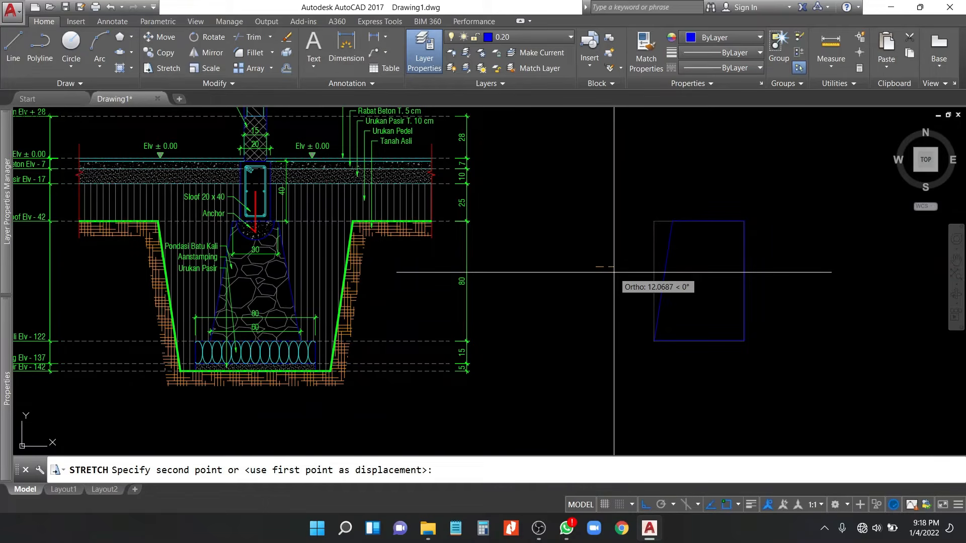
key("Return")
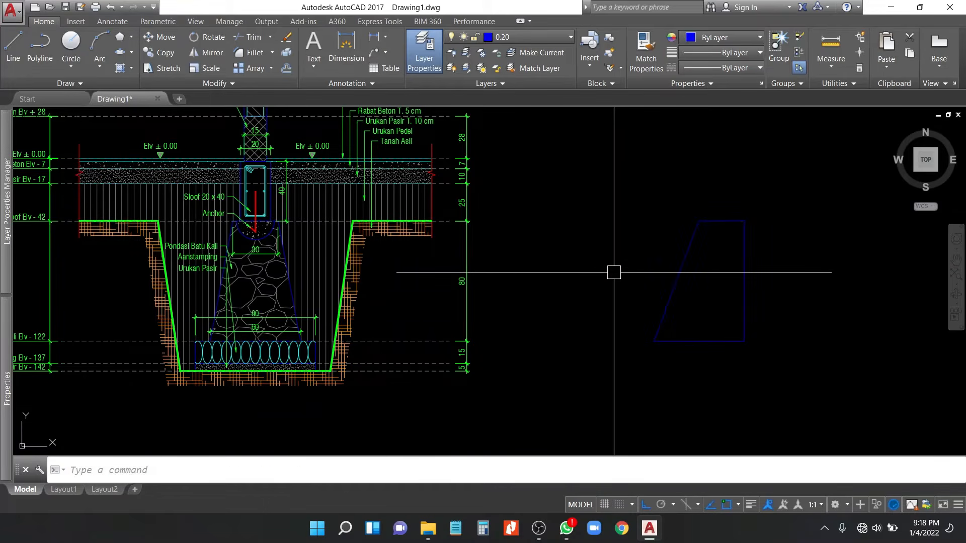
Step: Fill the trapezoid with a SOLID hatch
middle_click_drag(735, 365, 735, 322)
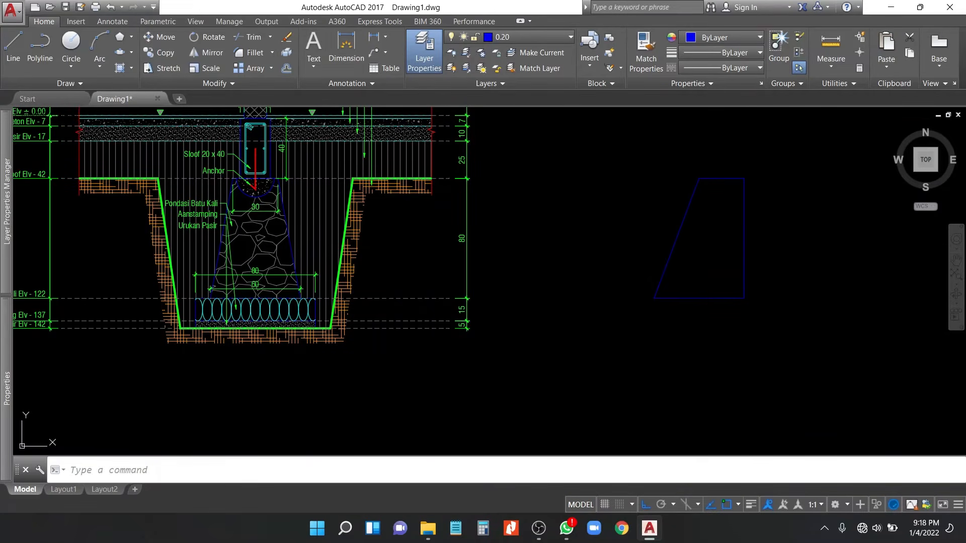
type("h")
key("Return")
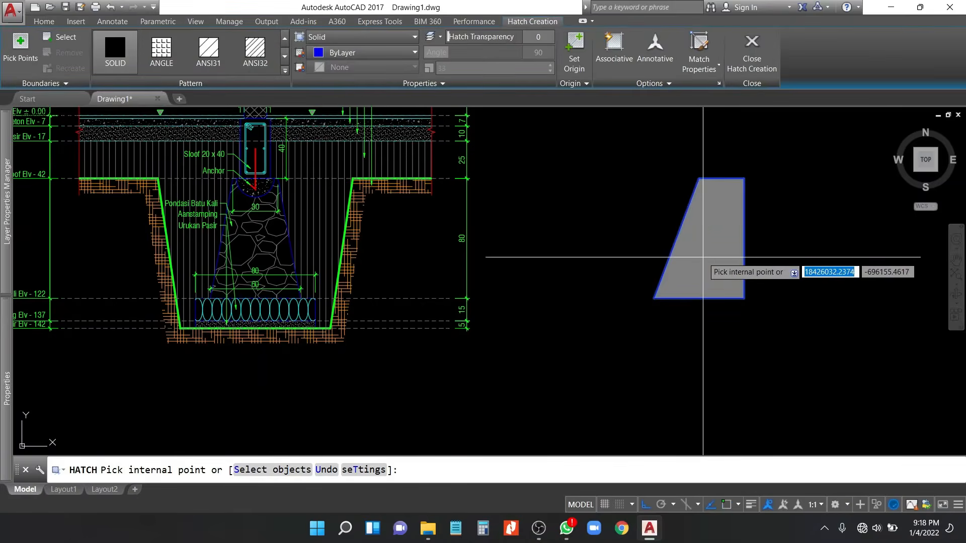
left_click(704, 258)
key("Return")
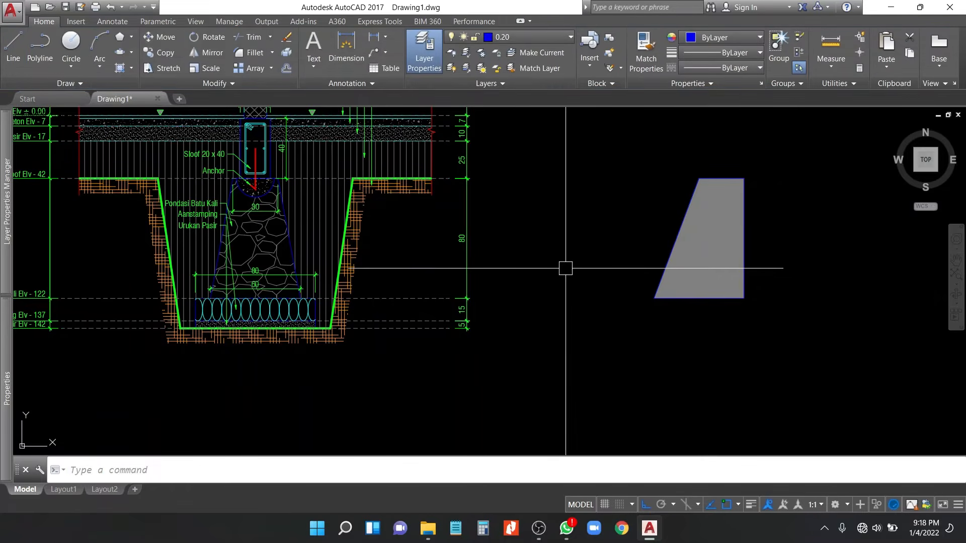
Step: Match the trapezoid's hatch properties to the river stone hatch of the existing foundation
type("ma")
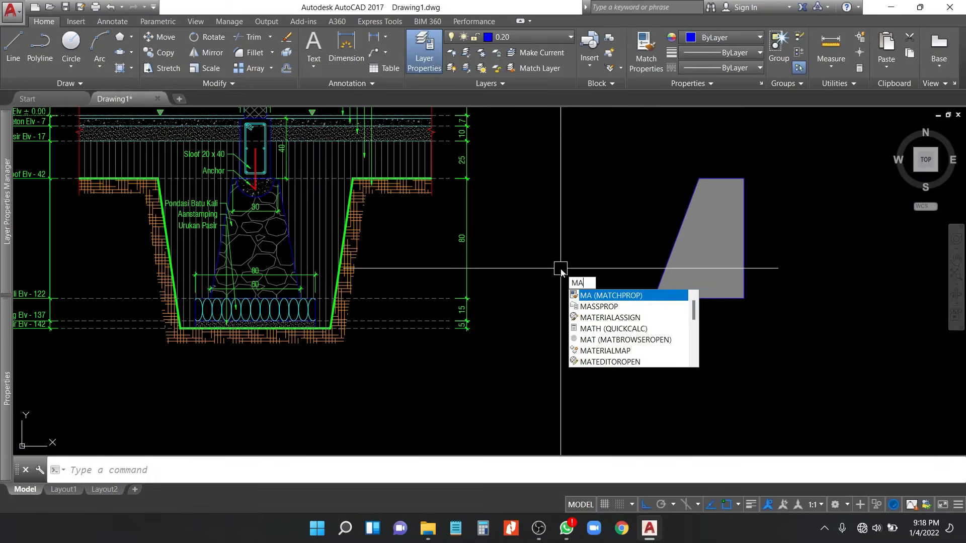
key("Return")
left_click(260, 241)
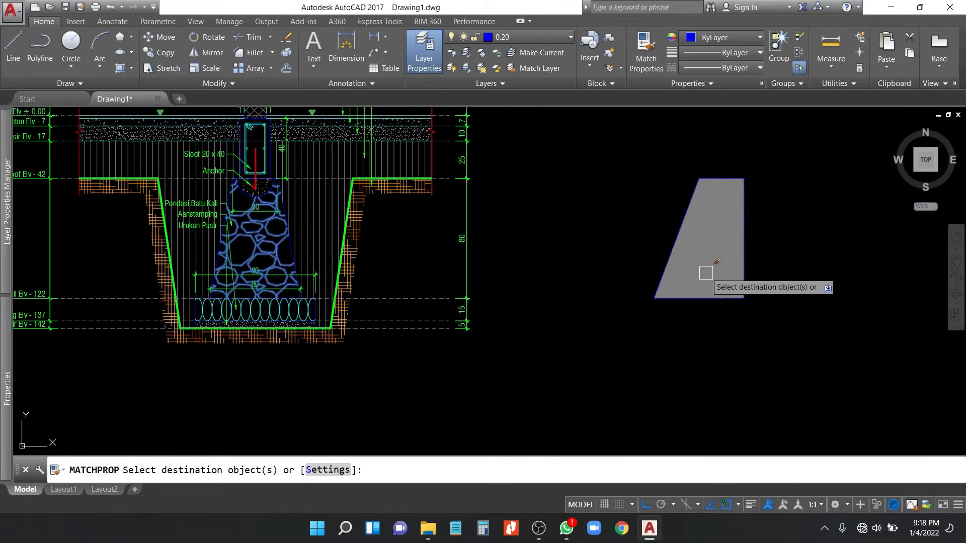
left_click(709, 252)
key("Return")
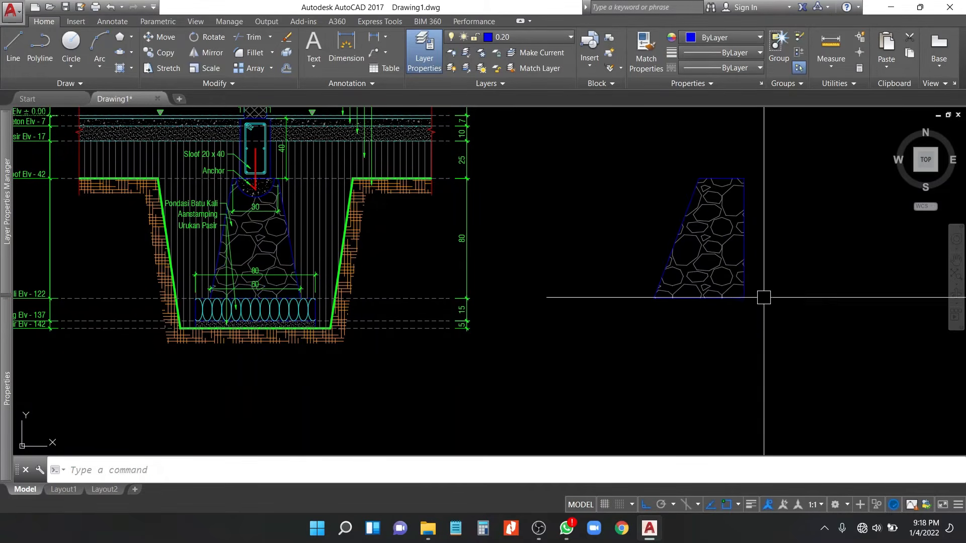
Step: Copy the oval stone row, sand layer and the 80 and 60 dimensions under the trapezoid, aligned with its vertical right side
middle_click_drag(233, 313, 258, 309)
scroll(241, 305, "up", 4)
middle_click_drag(100, 227, 280, 236)
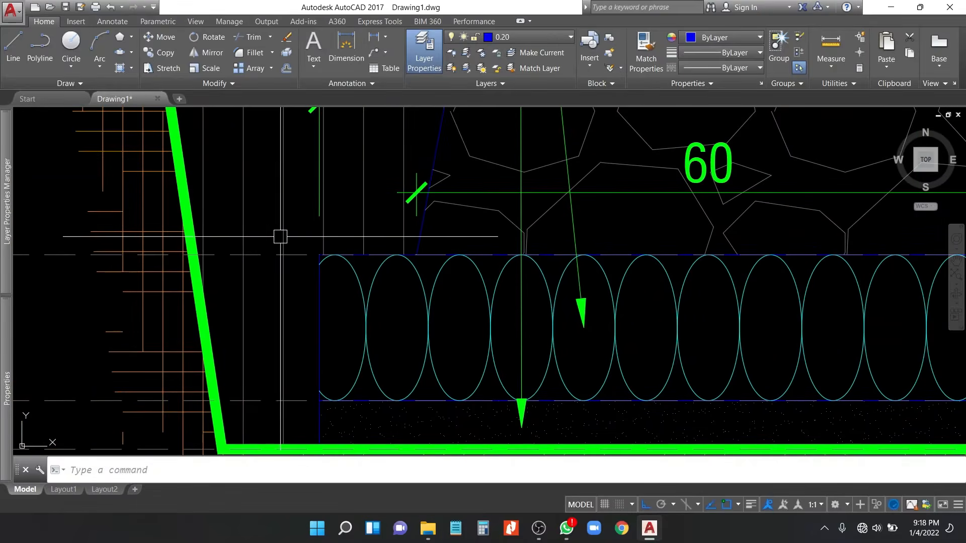
left_click(264, 216)
scroll(259, 232, "down", 1)
key("Escape")
left_click(260, 130)
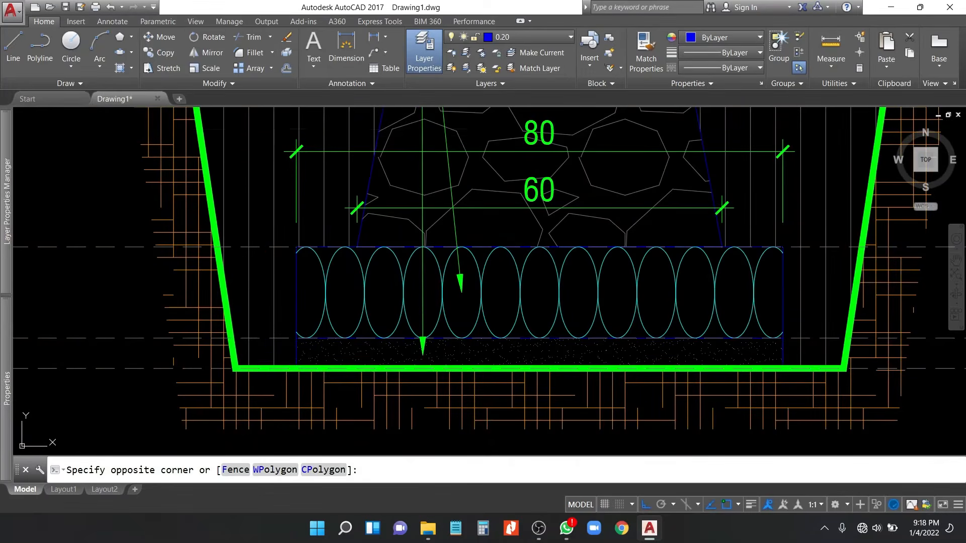
left_click(800, 367)
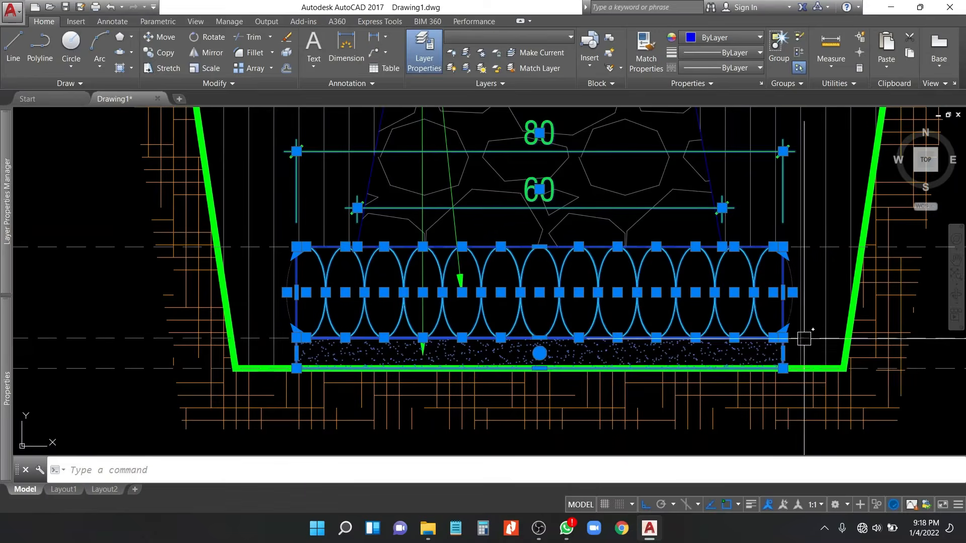
type("c")
mouse_move(800, 314)
middle_mouse_down()
mouse_move(687, 308)
mouse_move(345, 327)
middle_mouse_up()
type("o")
key("Return")
scroll(688, 244, "up", 1)
left_click(663, 244)
scroll(264, 302, "down", 3)
scroll(623, 308, "up", 2)
left_click(693, 272)
key("Escape")
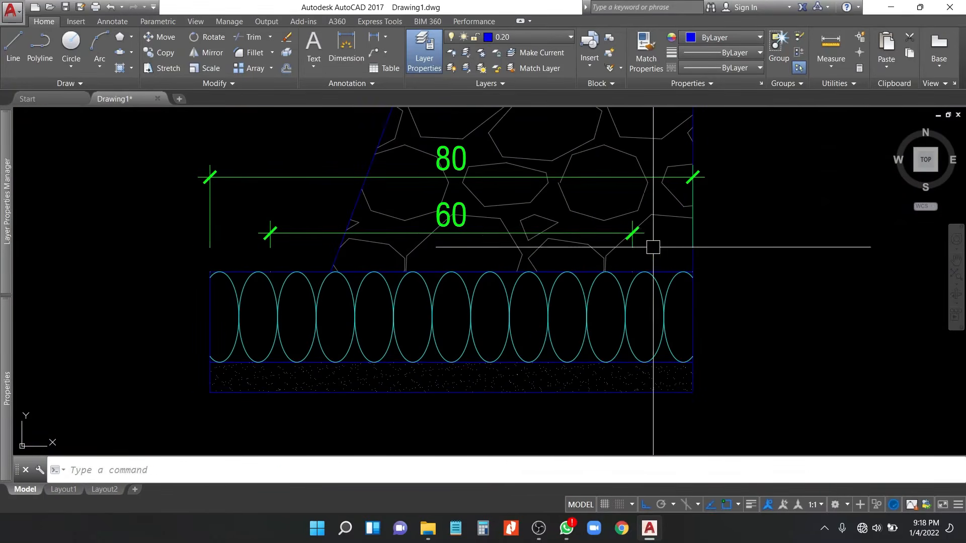
Step: Move the 60 dimension 10 units right so it aligns with the trapezoid's vertical side
left_click(634, 233)
type("m")
key("Return")
left_click(633, 272)
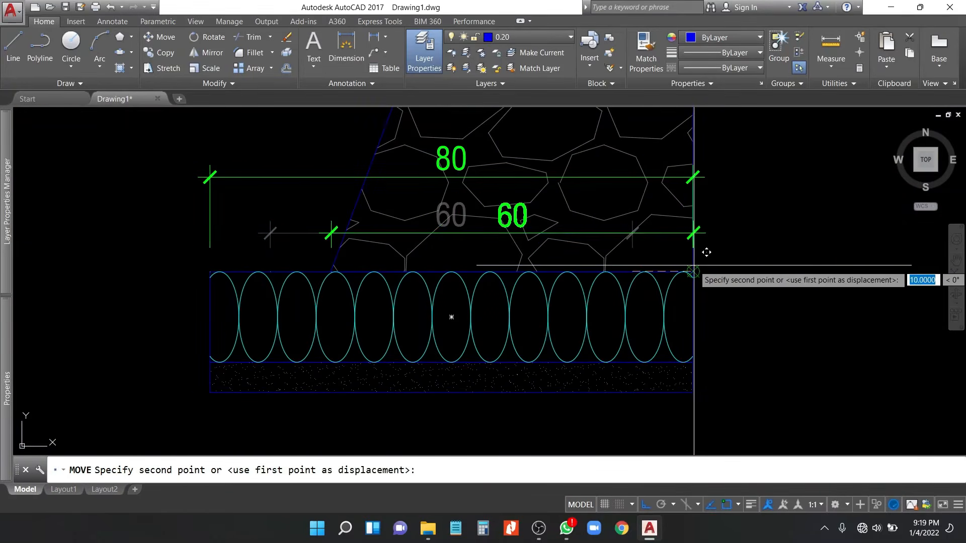
left_click(693, 272)
Step: Copy the wall, sloof, anchor and half-round concrete with their dimensions onto the trapezoid, aligning the sloof's lower-right corner with its top-right corner
scroll(737, 300, "down", 2)
middle_click_drag(736, 301, 889, 330)
scroll(594, 315, "down", 1)
middle_click_drag(594, 314, 746, 391)
middle_click_drag(416, 117, 425, 176)
left_click(387, 135)
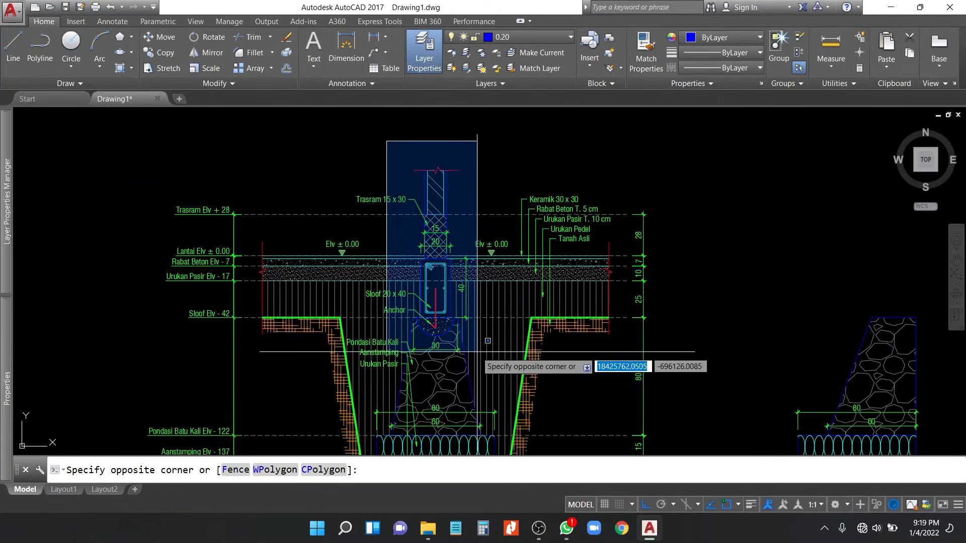
left_click(467, 355)
scroll(456, 324, "up", 2)
type("co")
key("Return")
scroll(440, 297, "up", 1)
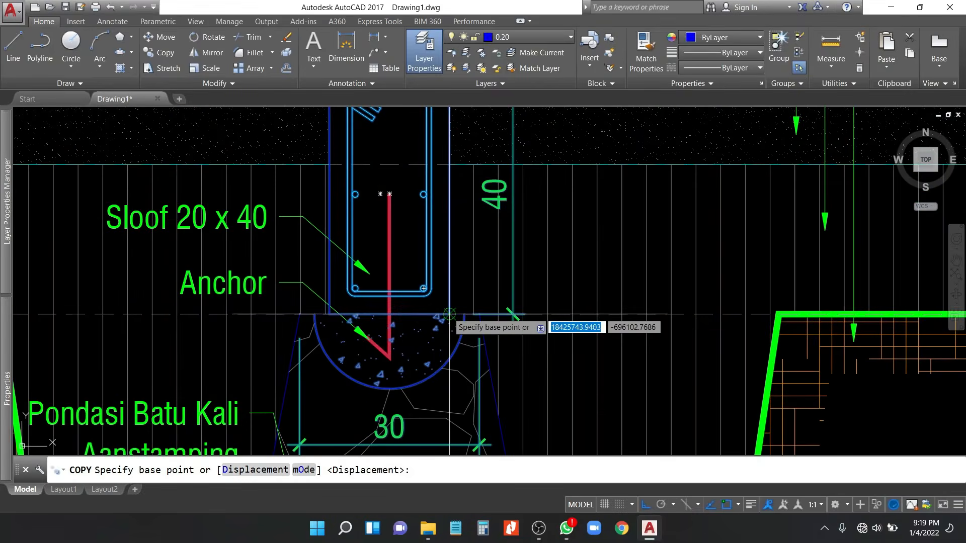
left_click(447, 315)
scroll(263, 335, "down", 2)
middle_click_drag(906, 348, 579, 344)
scroll(736, 342, "up", 1)
middle_click_drag(741, 314, 486, 304)
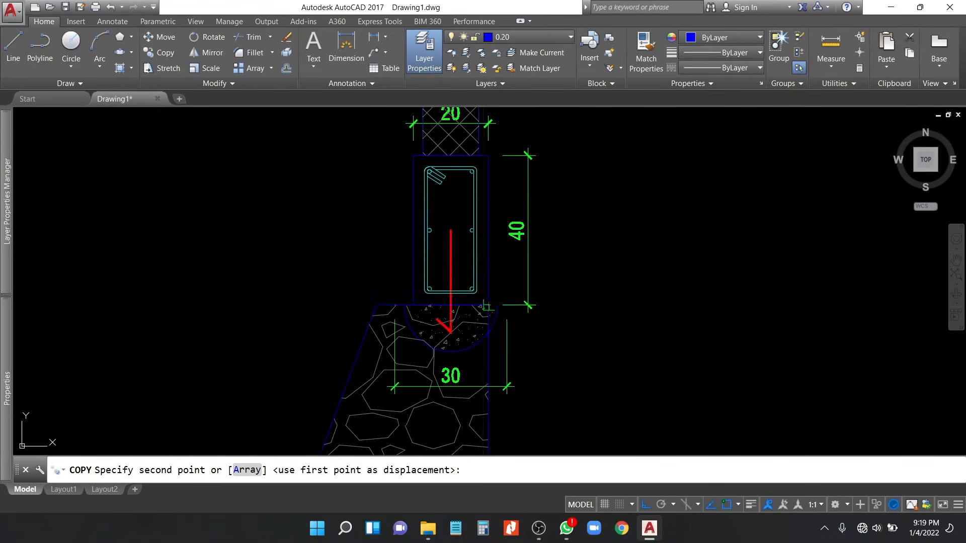
left_click(487, 306)
Step: Move the half-round concrete with its hatch and the 30 dimension 5 units left in the second detail
key("Escape")
scroll(498, 318, "up", 1)
left_click(530, 346)
left_click(490, 319)
scroll(497, 321, "up", 2)
left_click(504, 332)
left_click(478, 279)
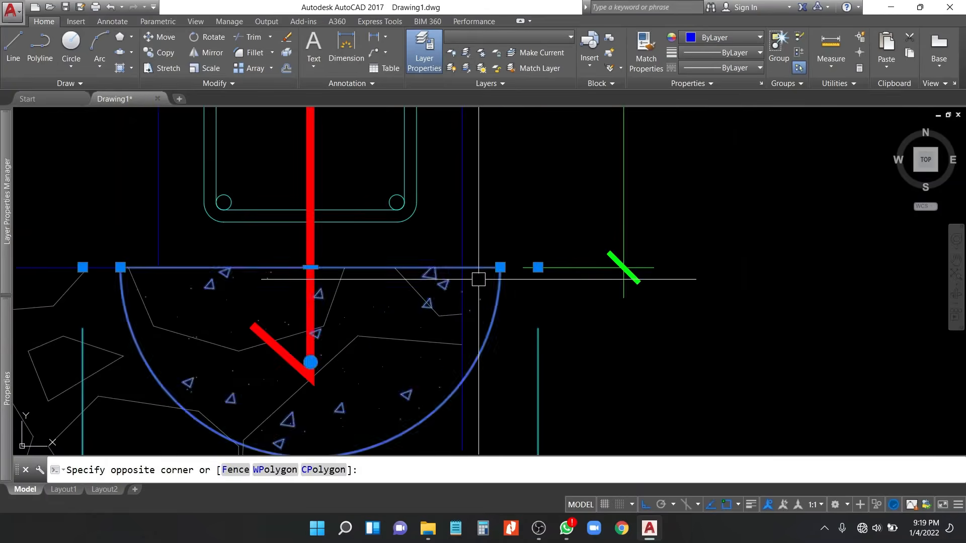
scroll(565, 265, "down", 1)
type("m")
key("Return")
left_click(697, 323)
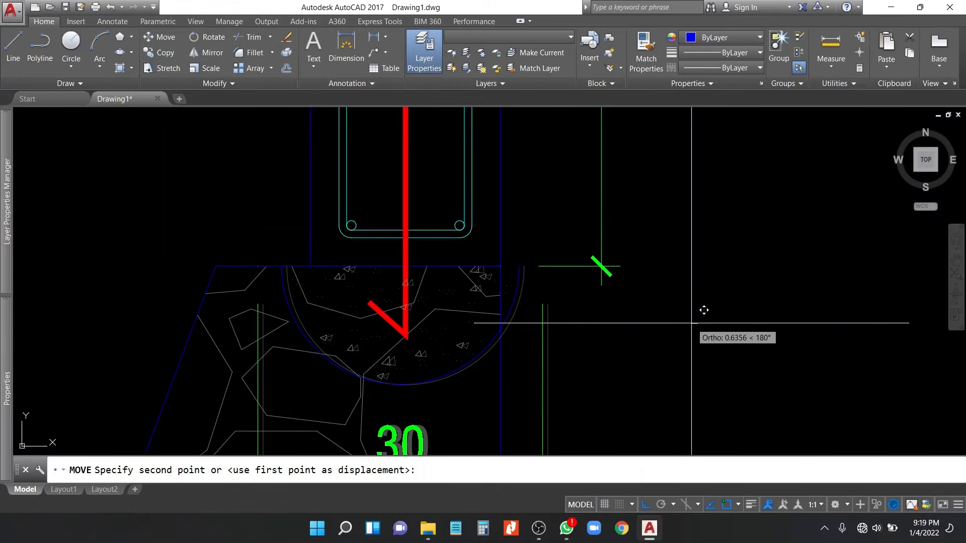
type("5")
key("Return")
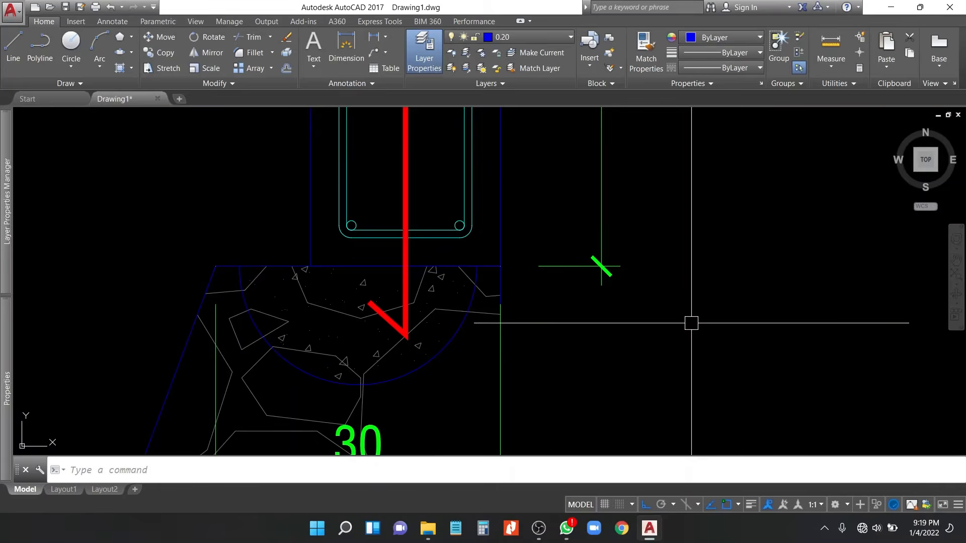
Step: Copy the left floor layers, their hatches and the Elv ± 0.00 marker from the first detail to the second detail's sloof
scroll(513, 360, "down", 4)
scroll(676, 317, "down", 2)
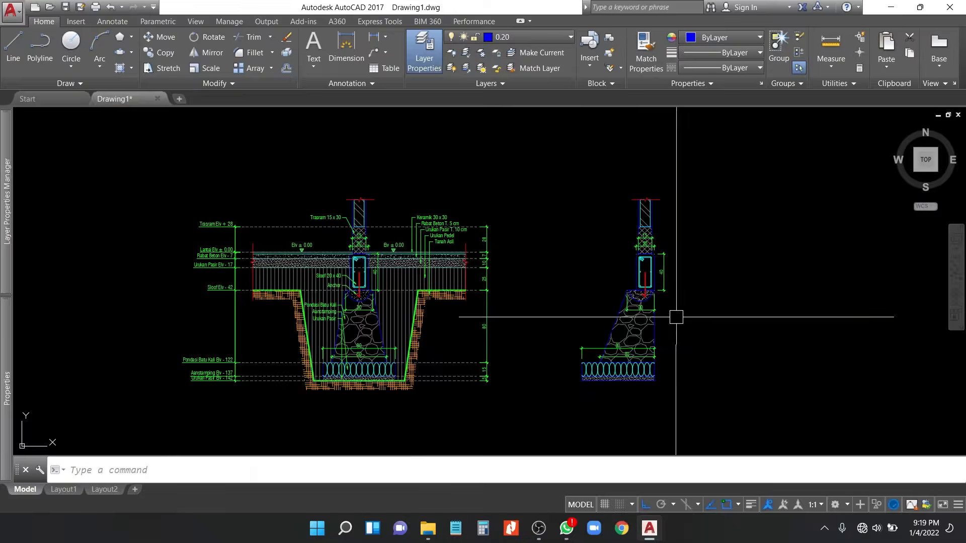
scroll(421, 289, "up", 6)
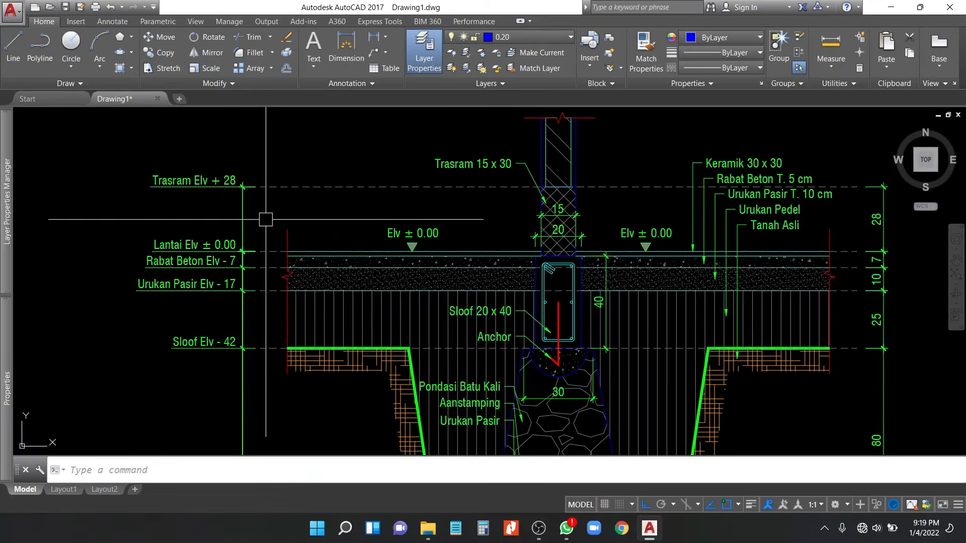
left_click(263, 211)
left_click(545, 301)
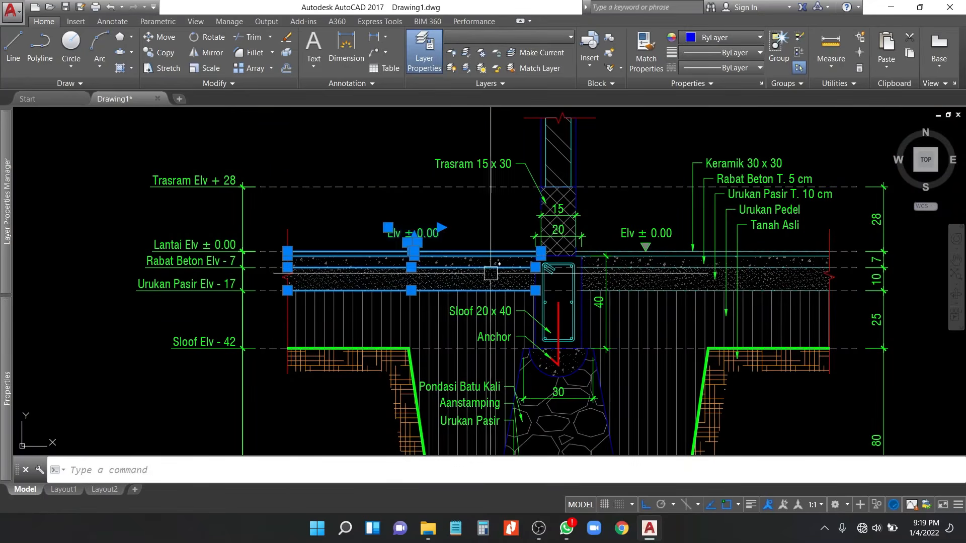
scroll(499, 289, "up", 4)
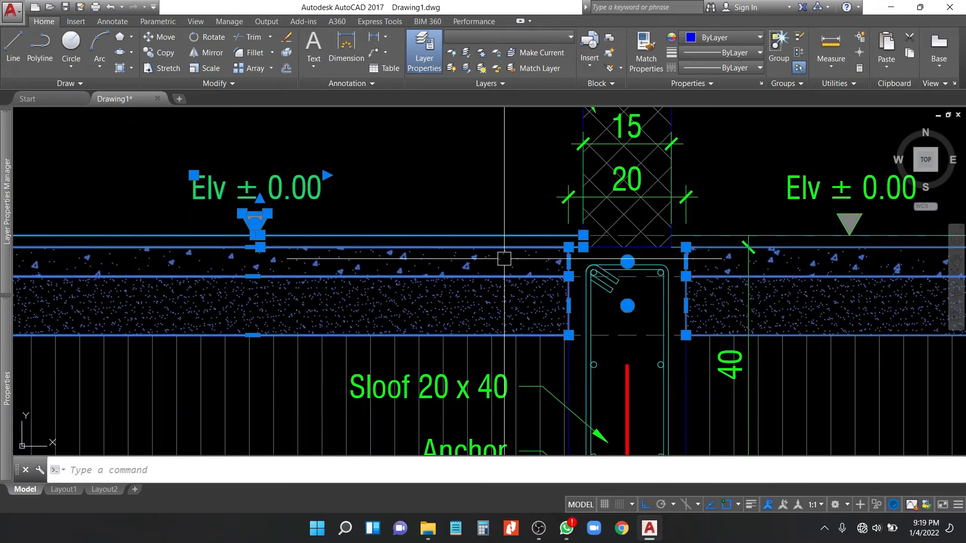
key("Return")
left_click(627, 261)
scroll(628, 261, "down", 4)
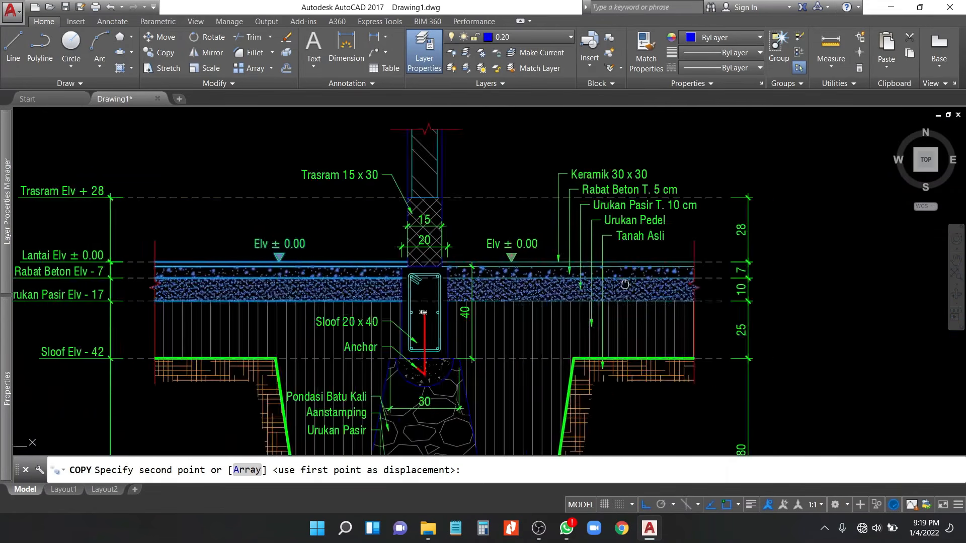
left_click(533, 225)
key("Return")
Step: Trim away the concrete and sand hatches lying to the right of the second detail's sloof
scroll(625, 270, "down", 2)
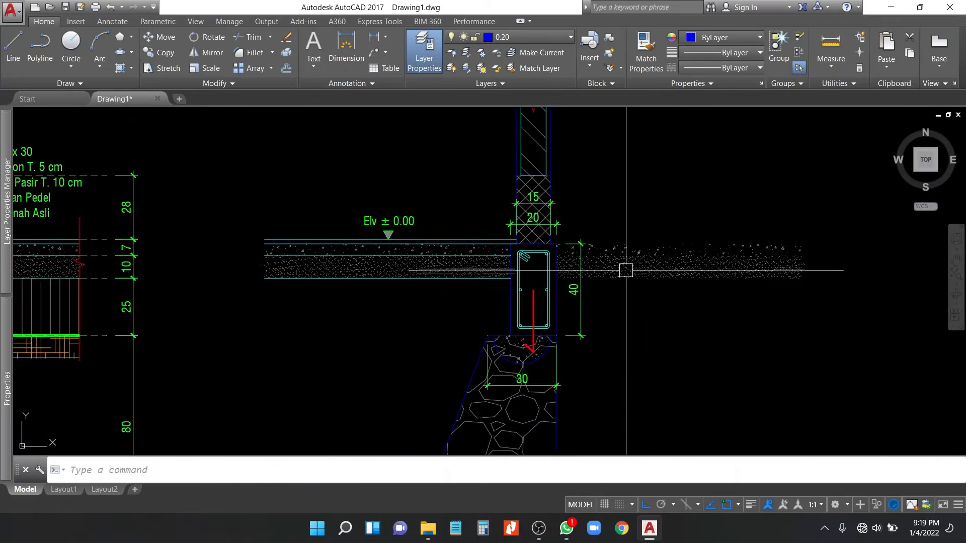
scroll(551, 280, "up", 4)
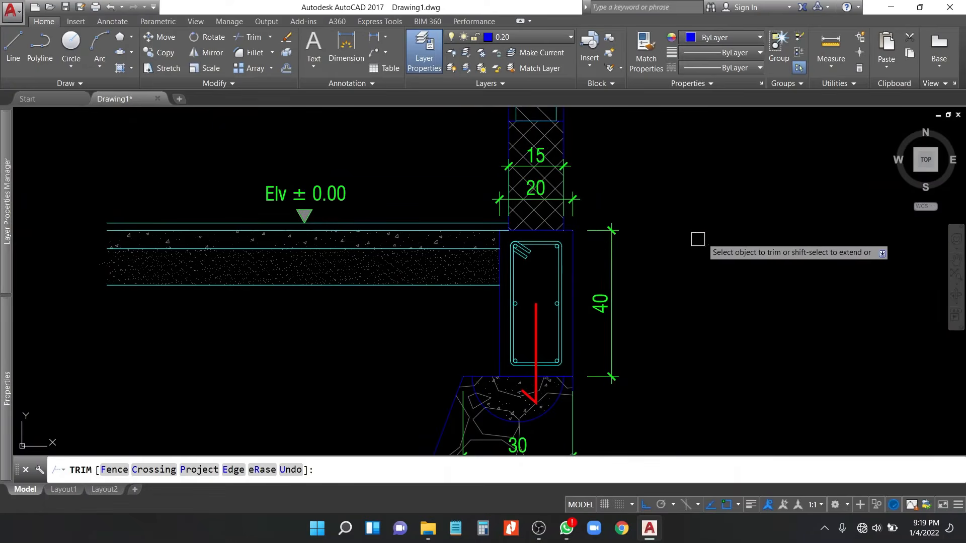
key("Escape")
Step: Copy the red break line from the first detail's left edge to the left end of the second detail's floor layers
scroll(494, 295, "down", 5)
scroll(287, 208, "up", 4)
left_click(286, 208)
scroll(313, 233, "up", 2)
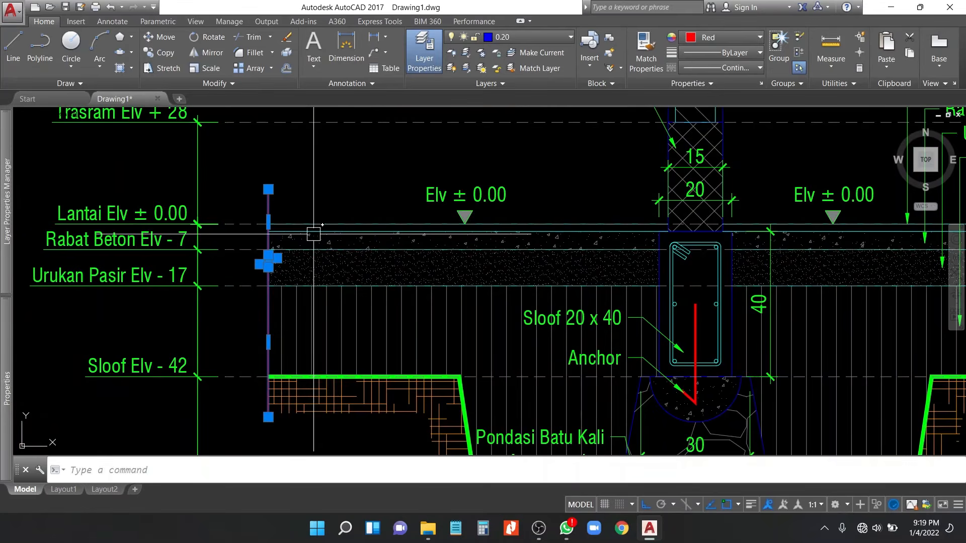
type("co")
key("Return")
left_click(268, 224)
scroll(191, 237, "down", 2)
middle_click_drag(951, 242, 576, 241)
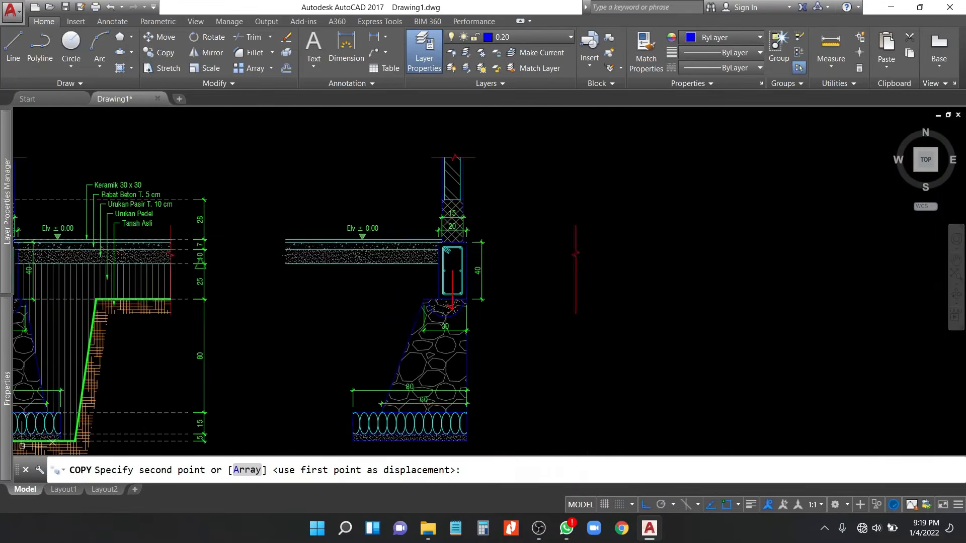
scroll(297, 242, "up", 2)
left_click(307, 244)
key("Return")
Step: Move the entire second detail slightly to the right, away from the first detail
scroll(669, 322, "down", 6)
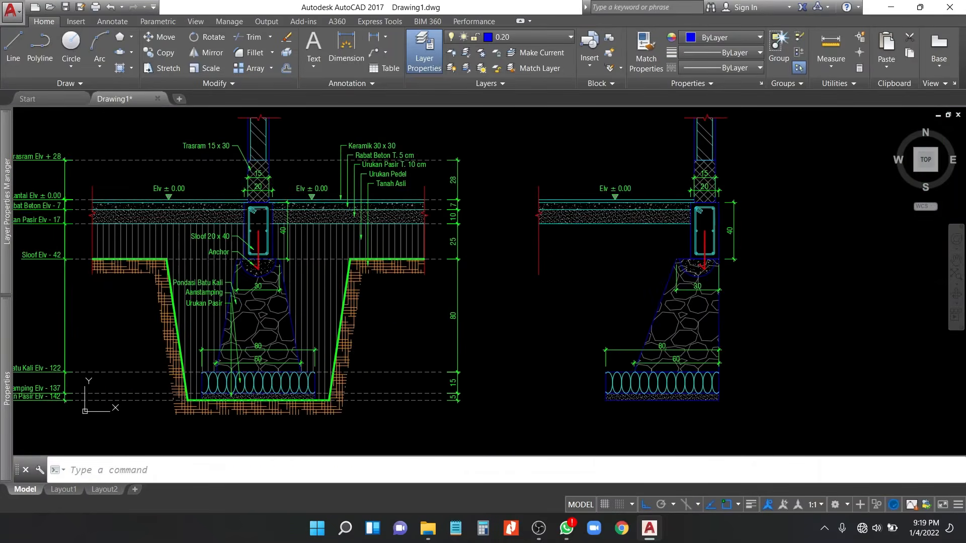
scroll(673, 287, "up", 3)
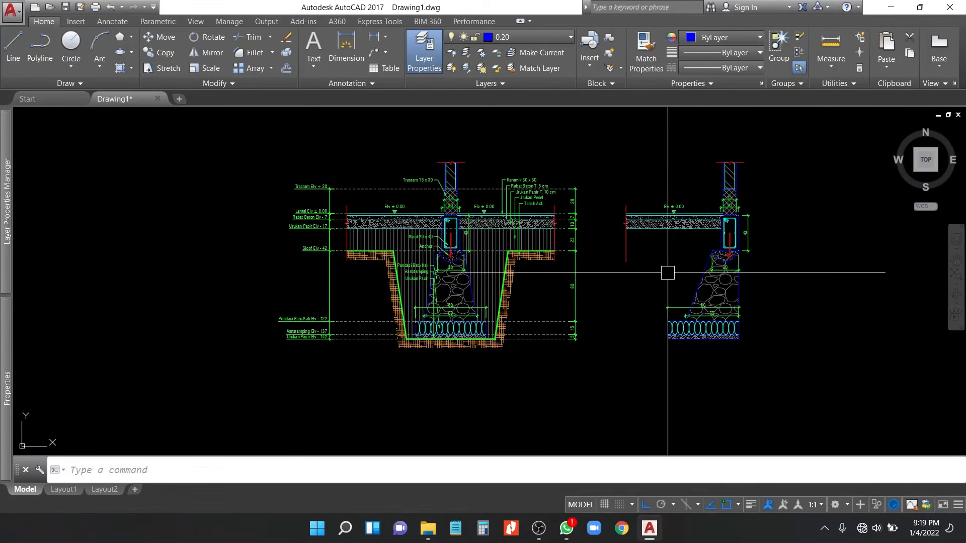
middle_click_drag(661, 292, 625, 301)
scroll(624, 301, "down", 2)
left_click(770, 374)
left_click(567, 153)
type("m")
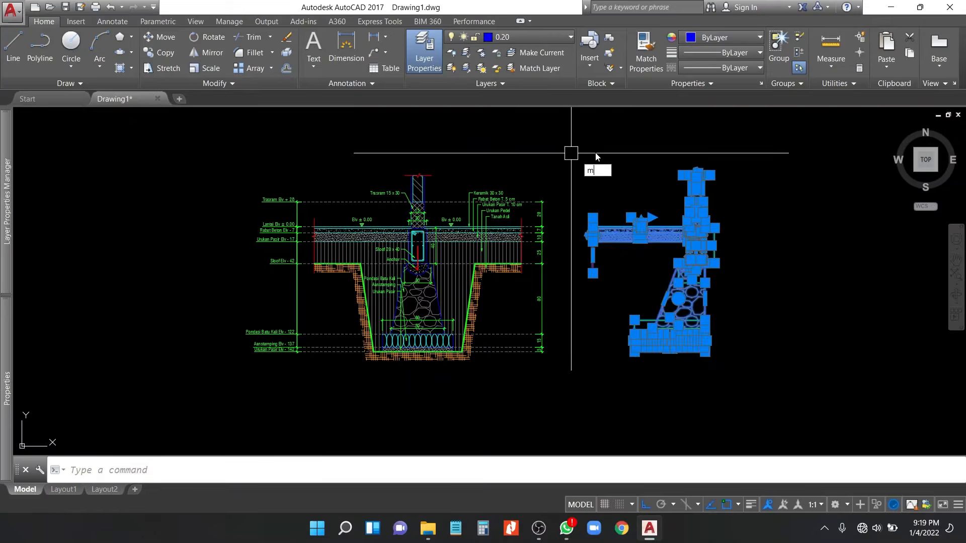
key("Return")
left_click(615, 144)
left_click(625, 146)
Step: Draw the excavation outline as a polyline from the break line at sloof-base level, around the aanstamping and sand layer, ending right of the foundation
scroll(642, 286, "up", 3)
type("p")
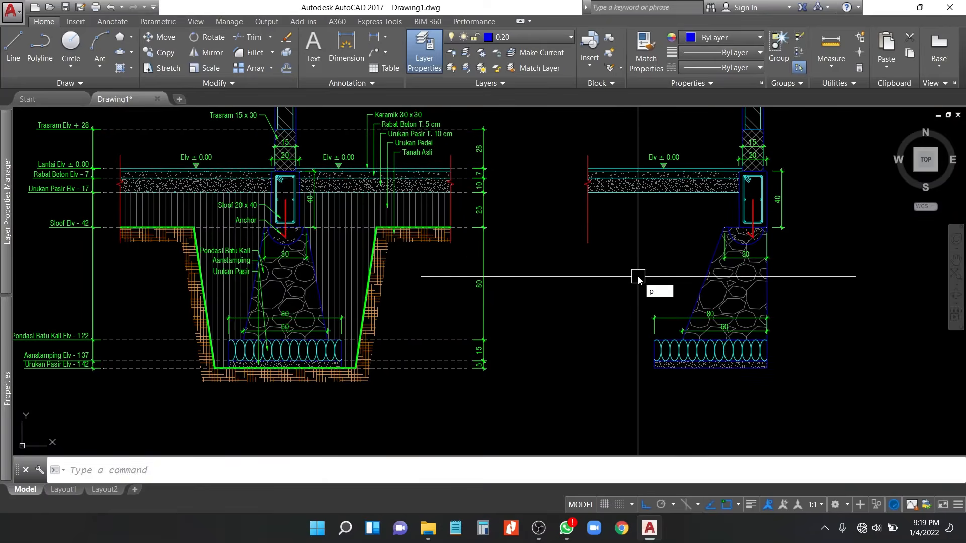
type("l")
key("Return")
scroll(714, 236, "up", 2)
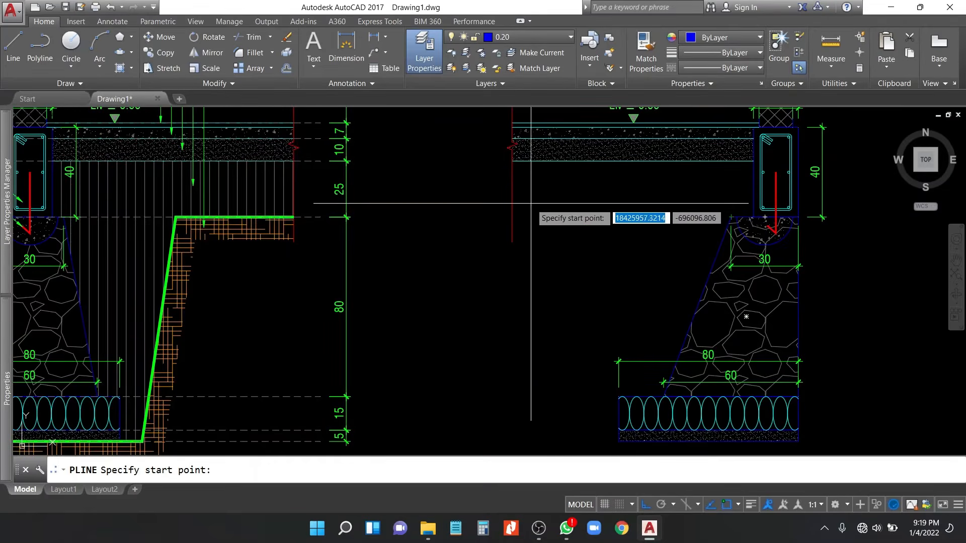
left_click(512, 217)
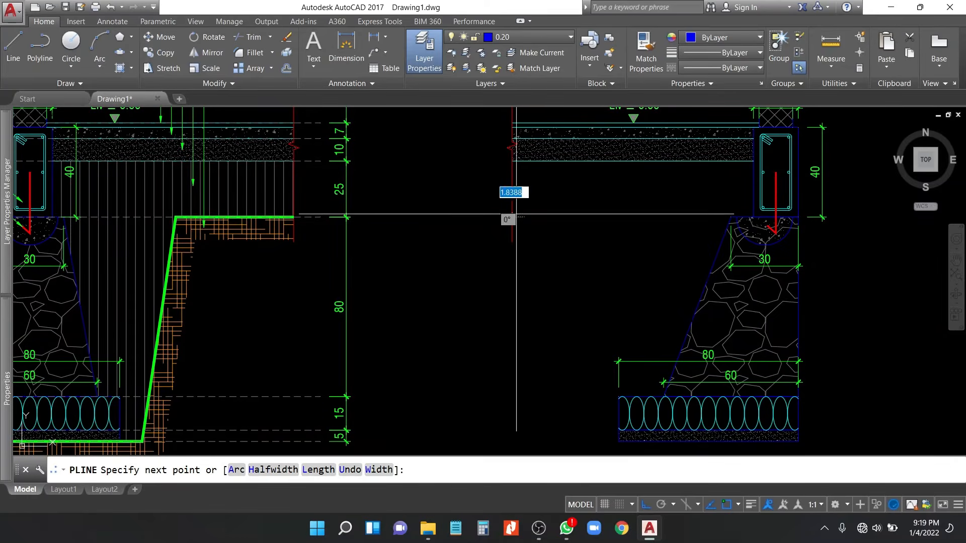
left_click(619, 290)
middle_click_drag(615, 452, 583, 333)
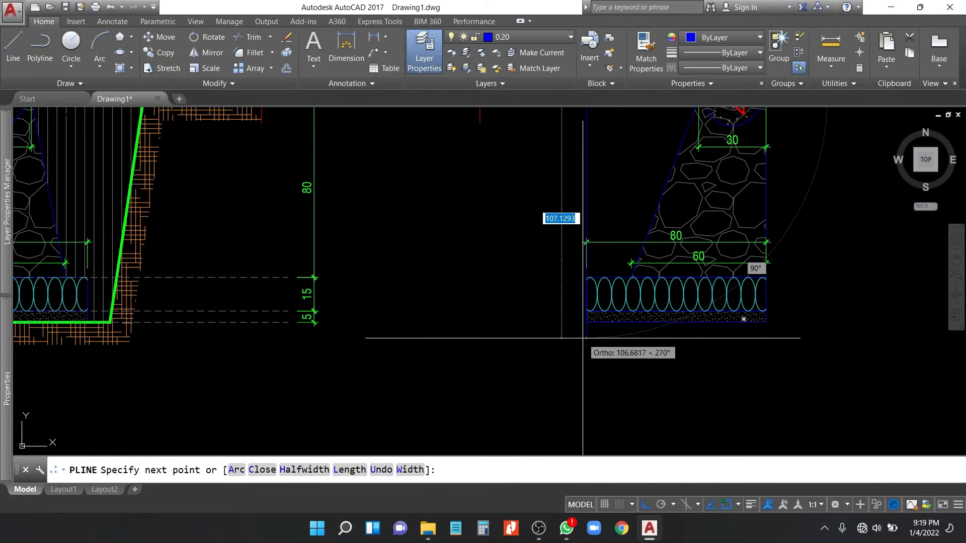
left_click(584, 323)
left_click(766, 323)
middle_click_drag(797, 243, 720, 393)
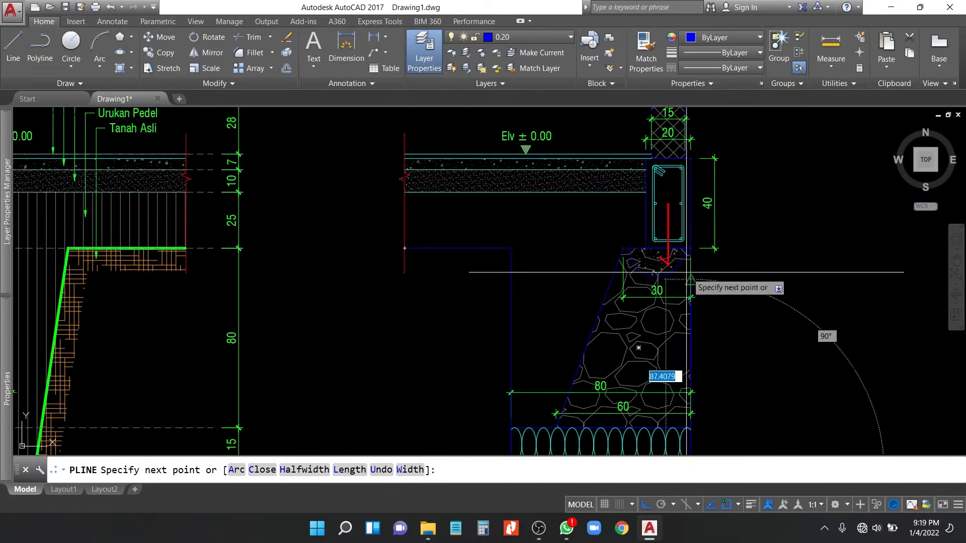
left_click(691, 248)
key("Return")
Step: Match the new excavation outline's properties to the first detail's thick green ground line
scroll(772, 263, "down", 2)
type("ma")
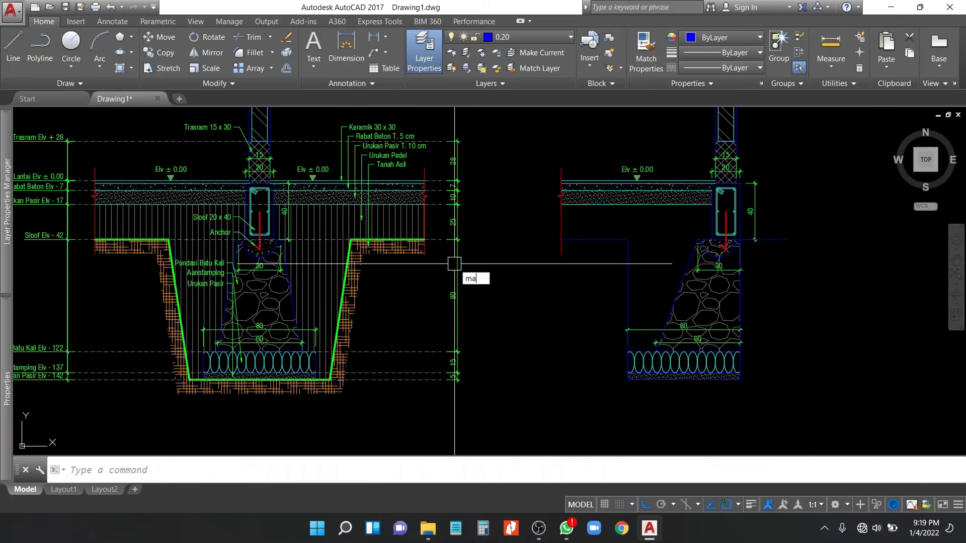
scroll(455, 264, "up", 6)
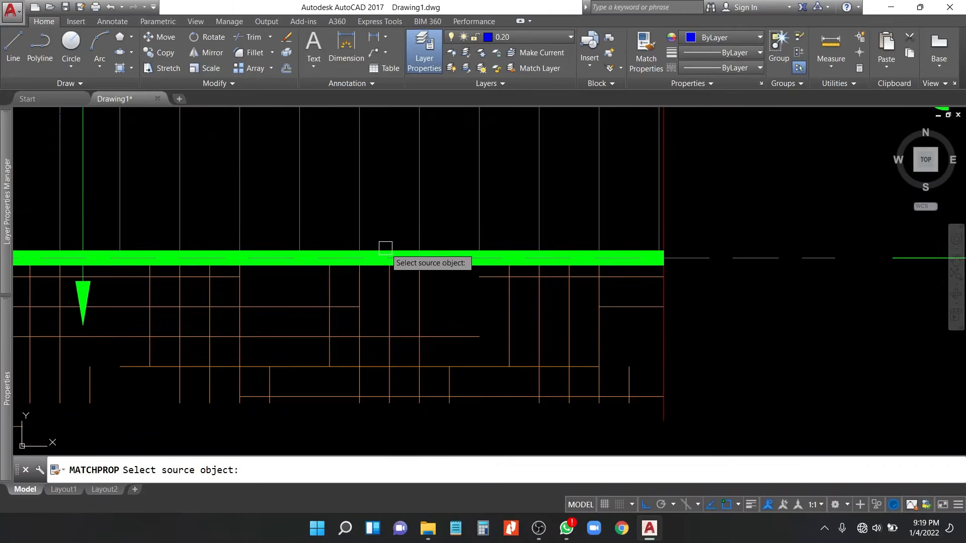
left_click(386, 252)
scroll(307, 279, "down", 6)
middle_click_drag(790, 300, 503, 316)
left_click(563, 289)
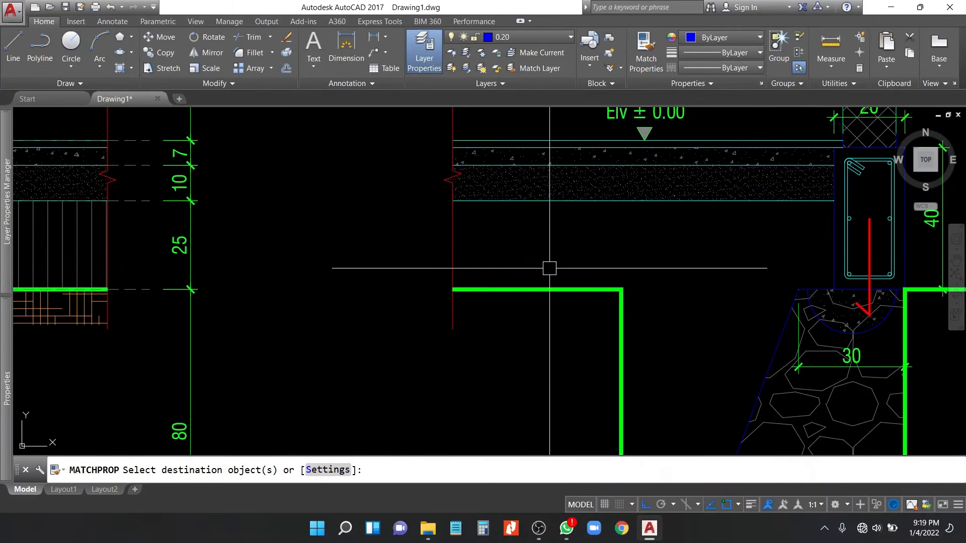
scroll(549, 268, "down", 2)
Step: Try to stretch the excavation outline's upper-left corner 15 units left
left_click(565, 302)
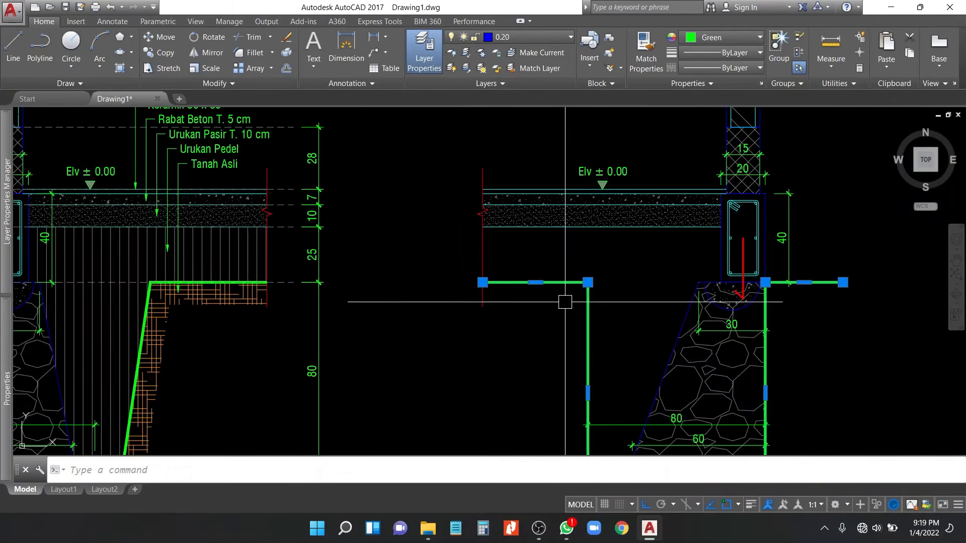
type("s")
key("Return")
left_click(563, 304)
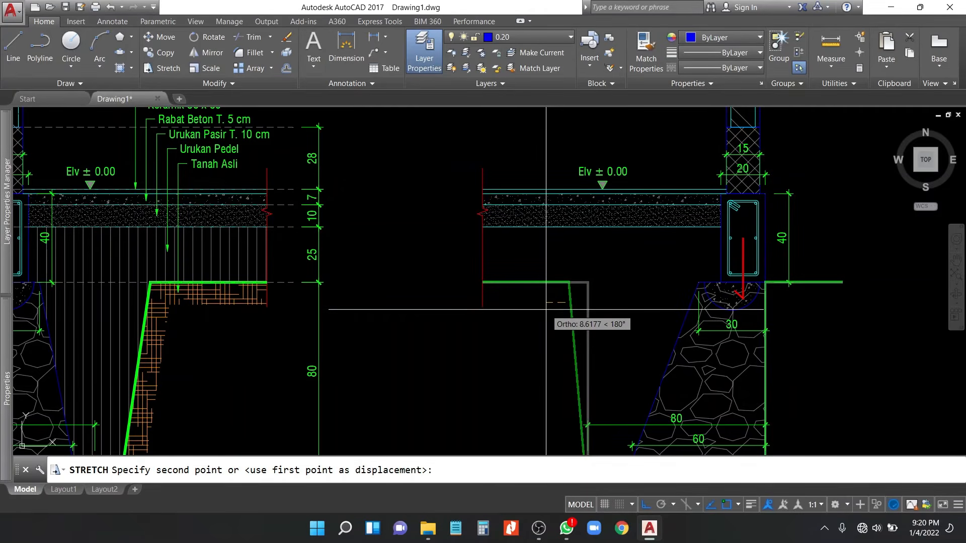
type("1")
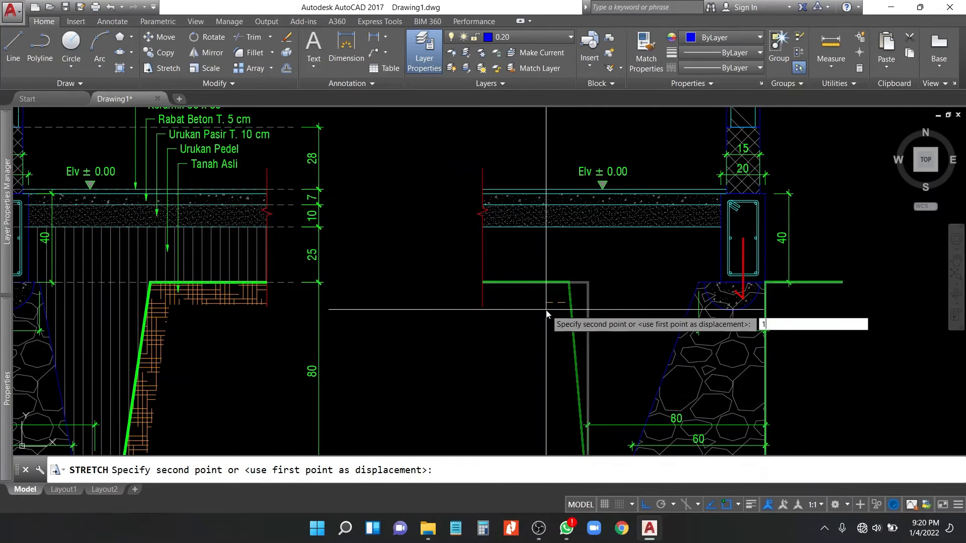
type("5")
key("Return")
Step: Shift the excavation outline's vertical left side 10 units outward from the aanstamping
scroll(564, 322, "down", 4)
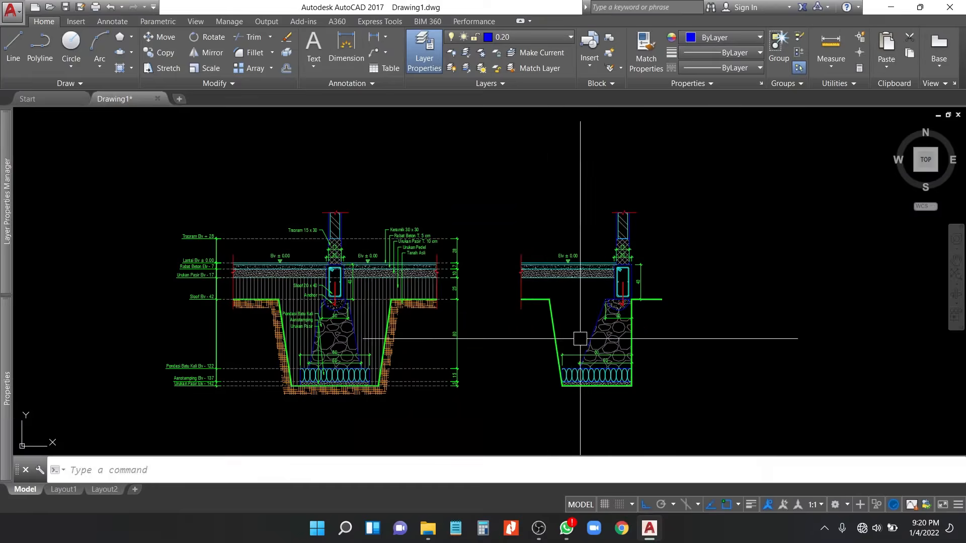
scroll(546, 359, "up", 2)
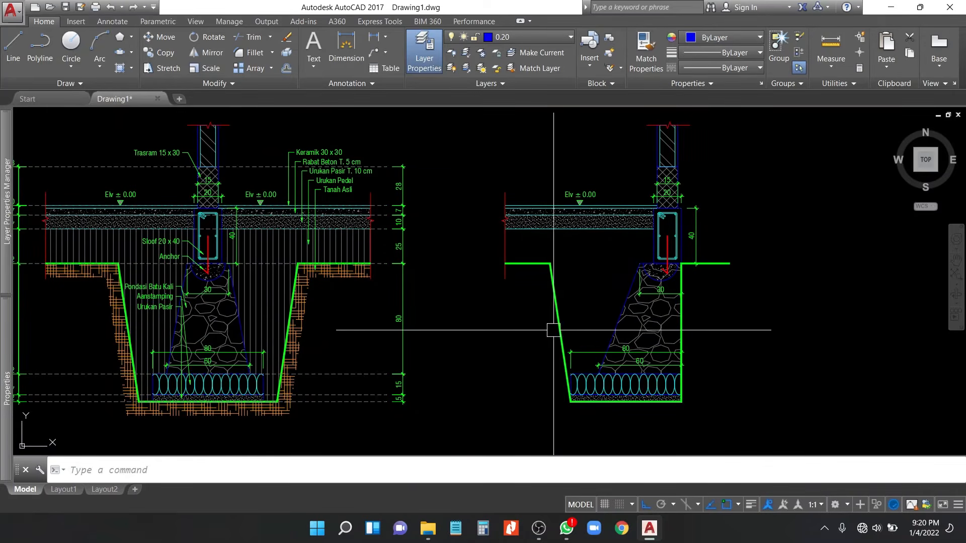
scroll(543, 233, "up", 2)
left_click(588, 393)
middle_click_drag(590, 394, 587, 318)
left_click(584, 316)
type("1")
key("Return")
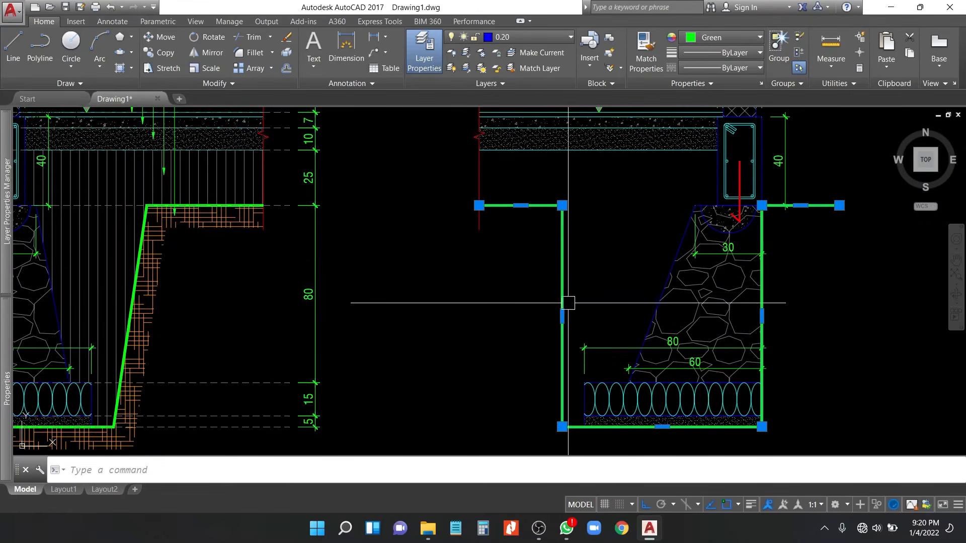
Step: Stretch the excavation outline's upper-left corner 15 units left so that side slopes
key("Escape")
left_click(583, 182)
left_click(549, 219)
type("s")
key("space")
left_click(611, 193)
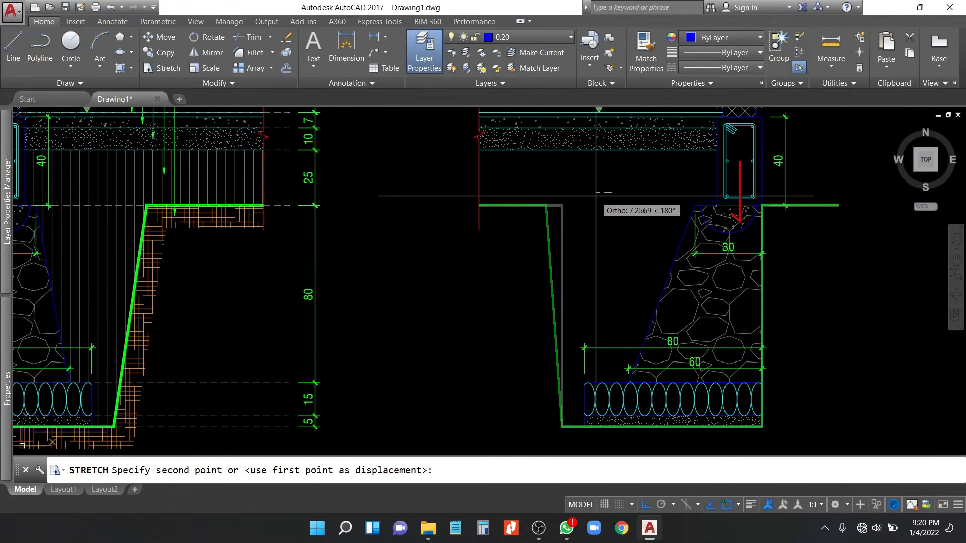
type("1")
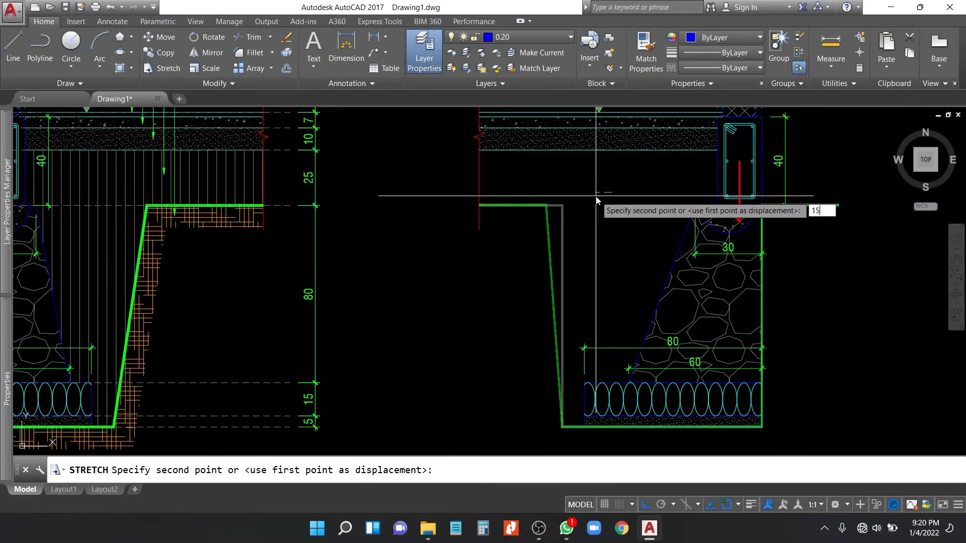
type("5")
key("Return")
Step: Offset the second detail's excavation outline 10 units outward
middle_click_drag(751, 255, 726, 242)
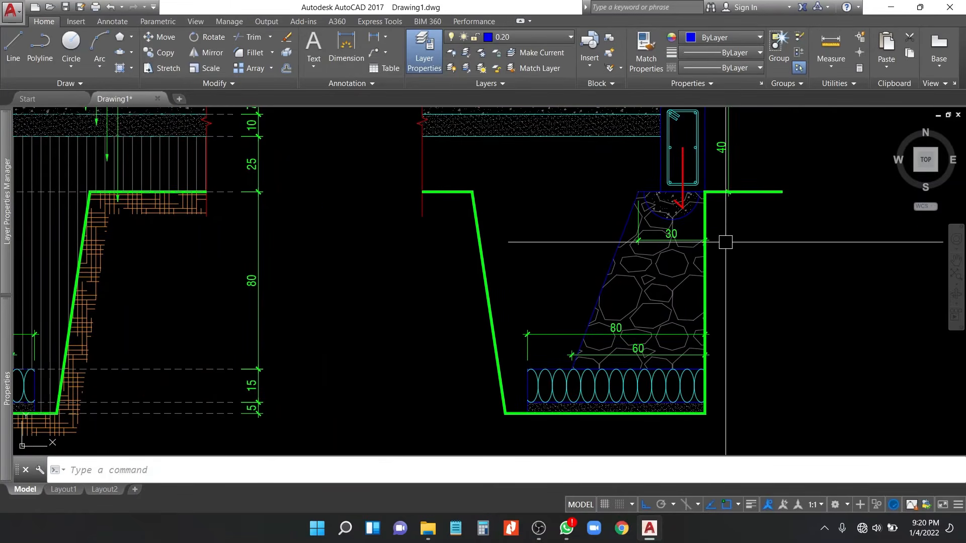
type("o")
key("Return")
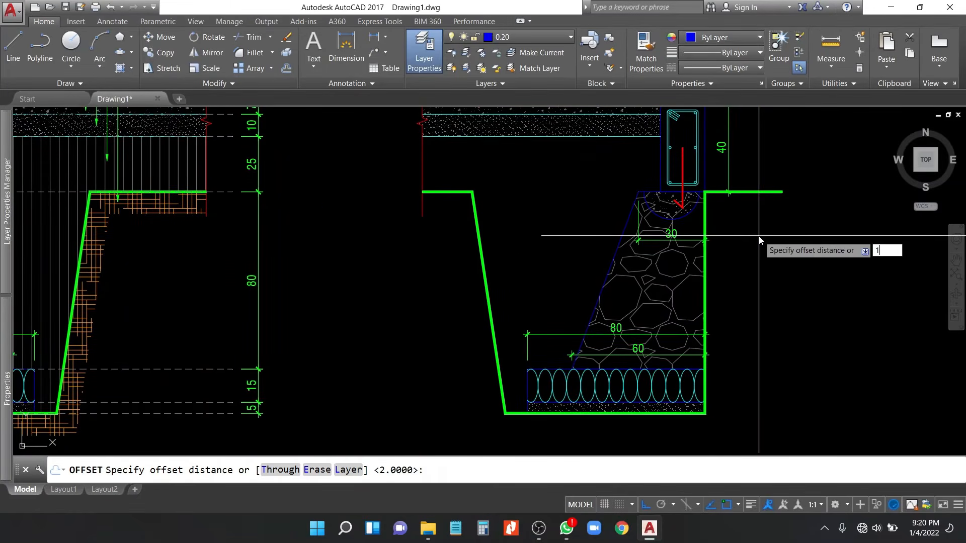
type("10")
key("Return")
left_click(767, 193)
left_click(765, 243)
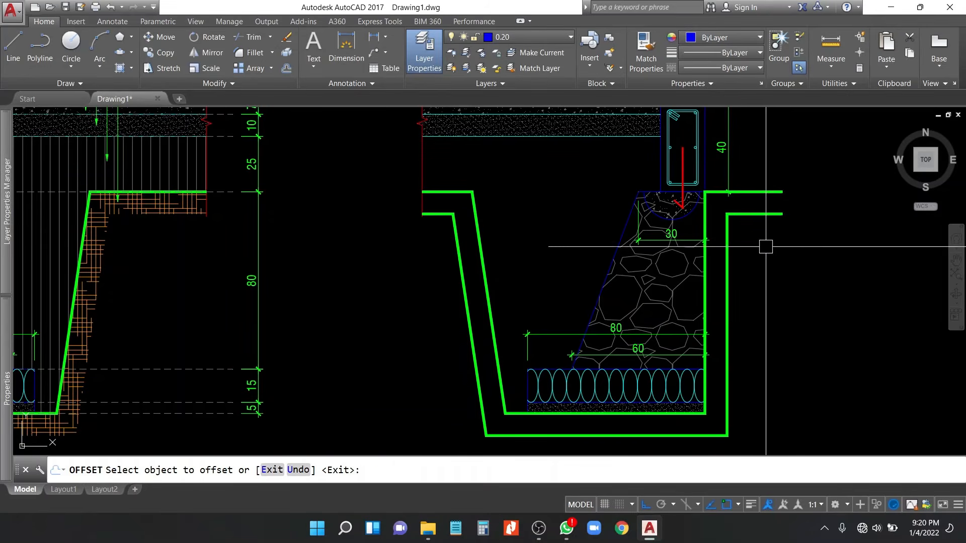
key("Return")
Step: Close the right end between the two outlines with a line and fill the band with a solid hatch
type("l")
key("Return")
left_click(782, 192)
left_click(784, 214)
key("Return")
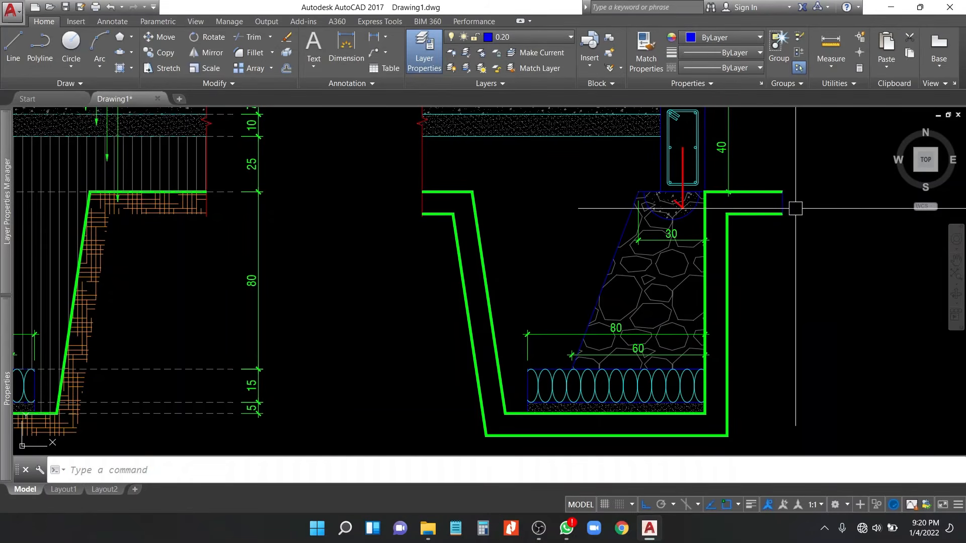
type("h")
key("Return")
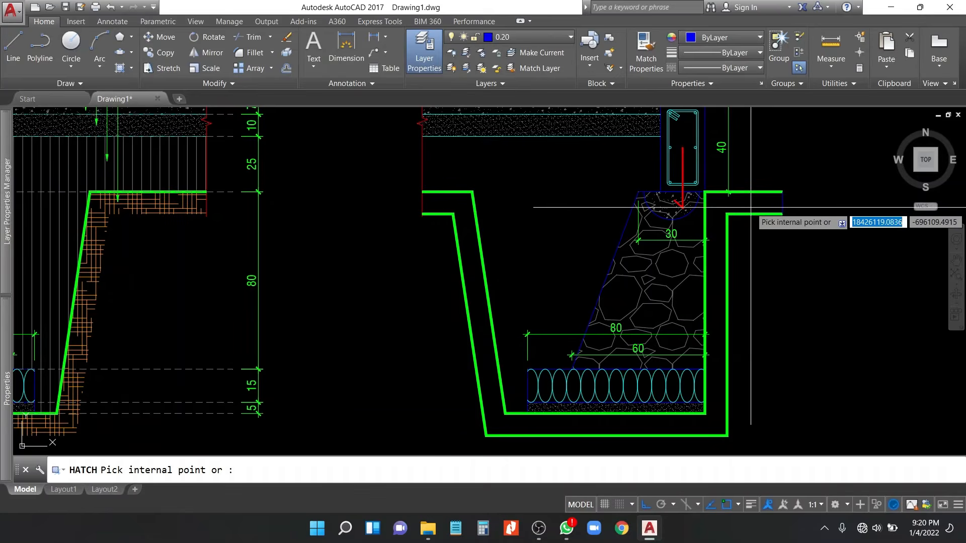
left_click(752, 205)
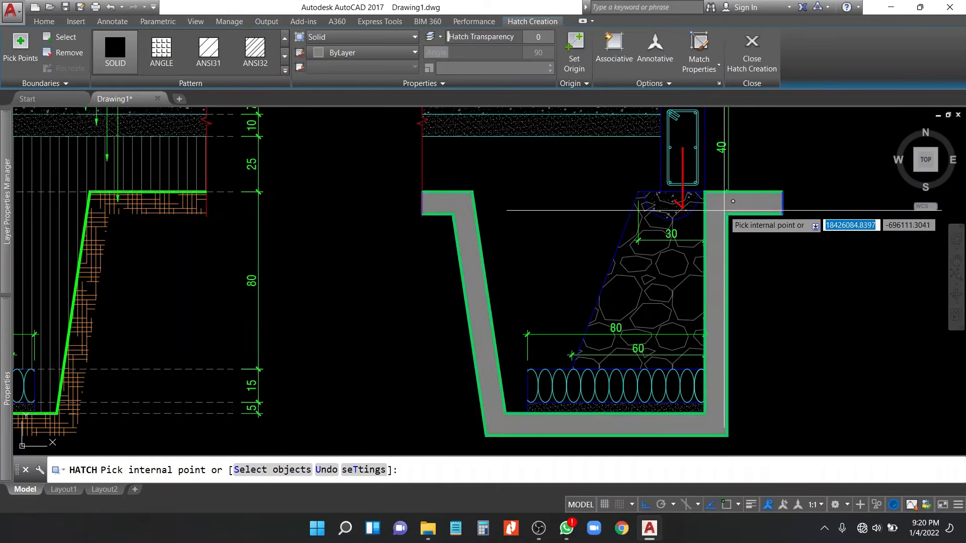
key("Return")
Step: Match the new band hatch's properties to the first detail's orange soil hatch
type("ma")
left_click(168, 212)
scroll(168, 212, "up", 2)
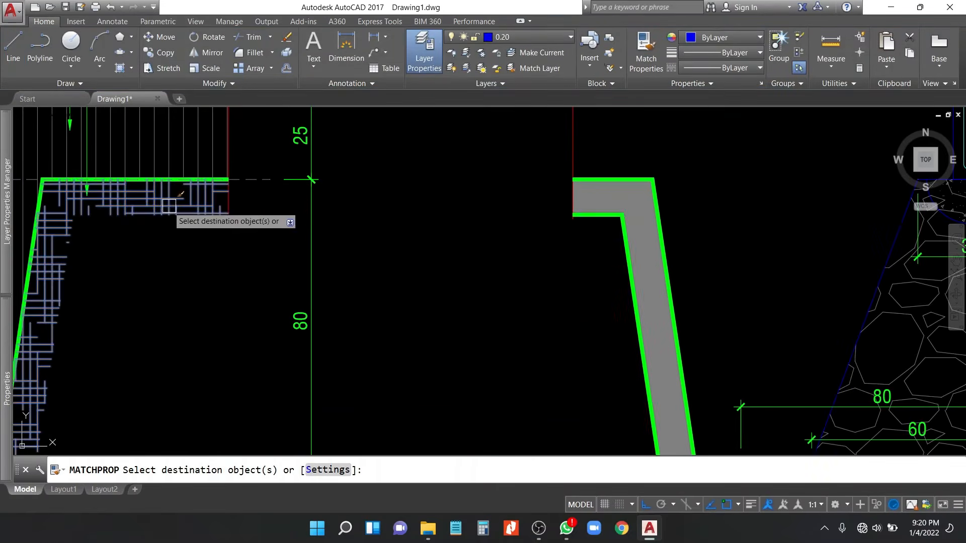
scroll(614, 224, "up", 2)
left_click(622, 174)
key("Return")
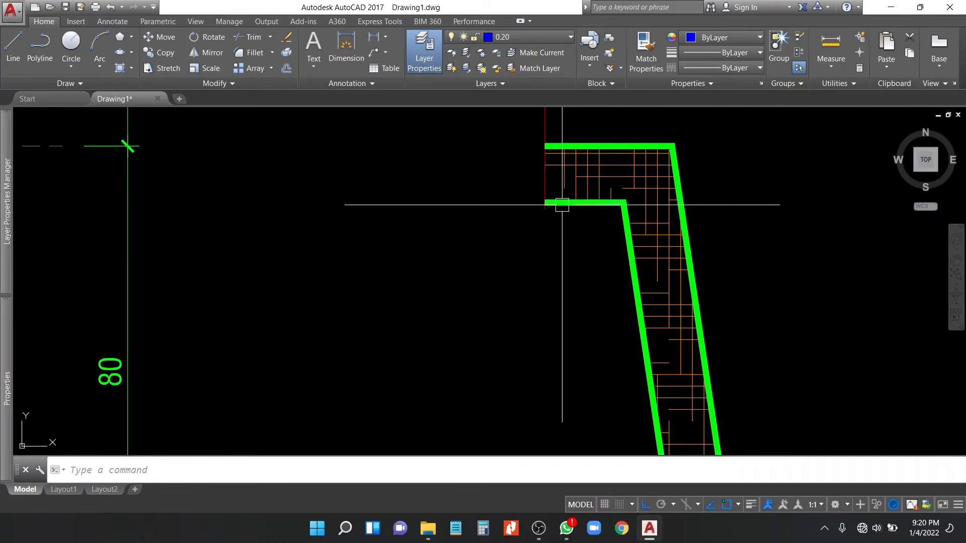
Step: Delete the outer offset outline and the short closing line at the soil band's right end
left_click(561, 204)
key("Delete")
scroll(461, 232, "down", 6)
scroll(738, 218, "up", 2)
left_click(684, 171)
left_click(703, 226)
left_click(660, 176)
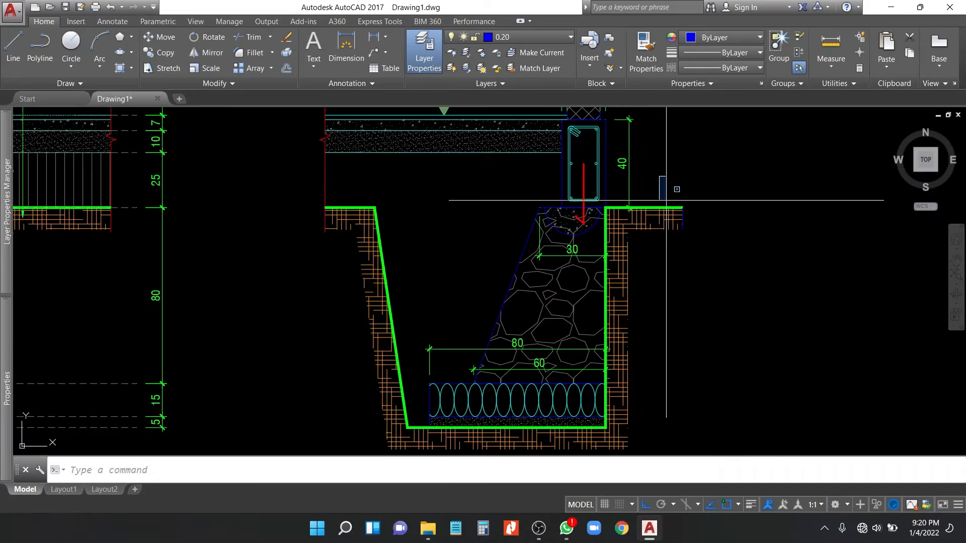
Step: Hatch the backfill area between the excavation slope and the foundation, matching the first detail's vertical-line hatch
middle_click_drag(564, 272, 667, 248)
middle_click_drag(561, 250, 574, 263)
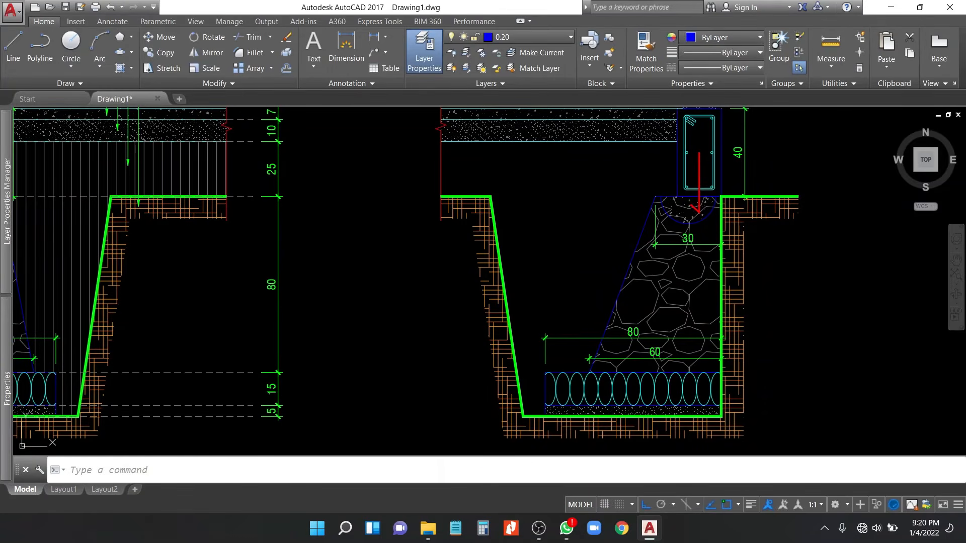
left_click(567, 242)
key("Return")
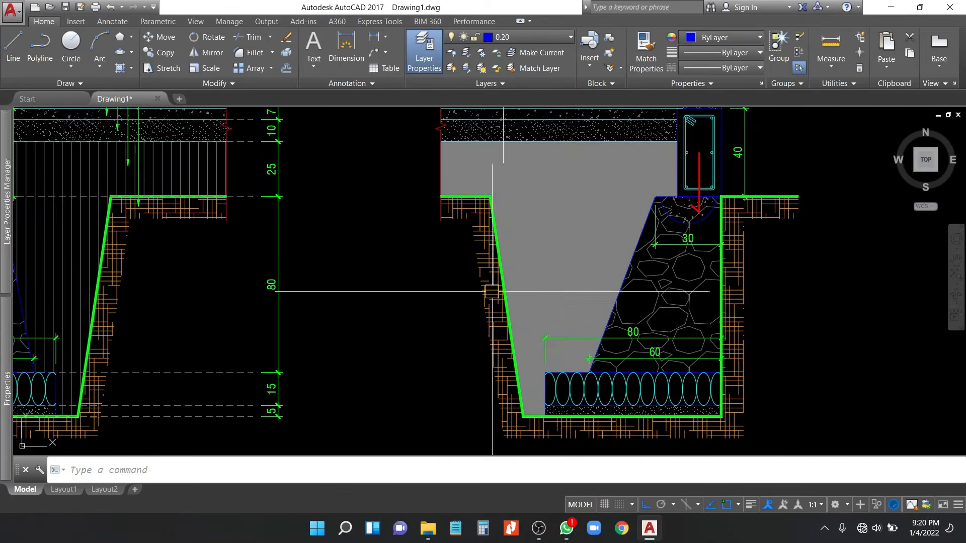
middle_click_drag(394, 306, 540, 300)
type("ma")
key("Return")
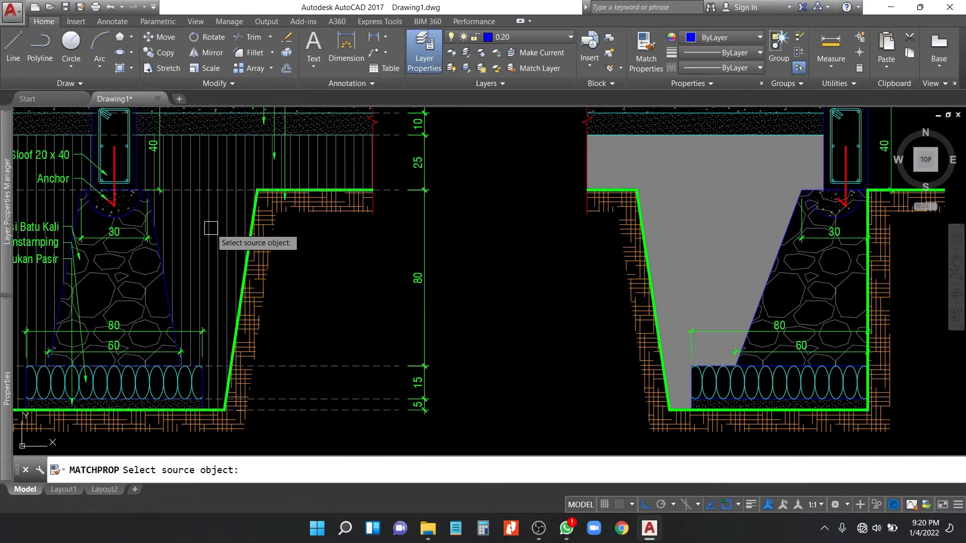
left_click(211, 231)
left_click(714, 219)
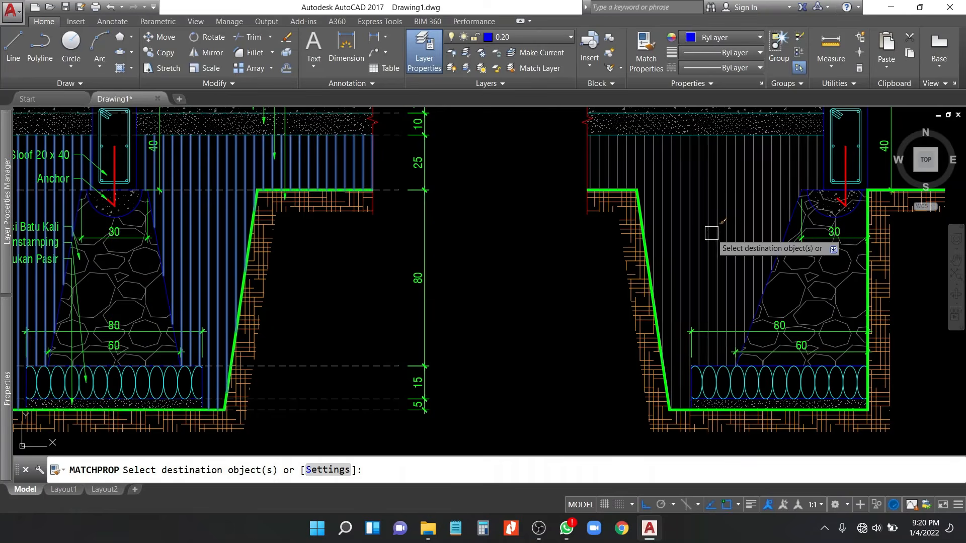
key("Return")
Step: Move the second detail's Elv ± 0.00 level marker slightly left along the floor line
scroll(651, 303, "down", 2)
middle_click_drag(651, 302, 558, 292)
middle_click_drag(797, 294, 808, 314)
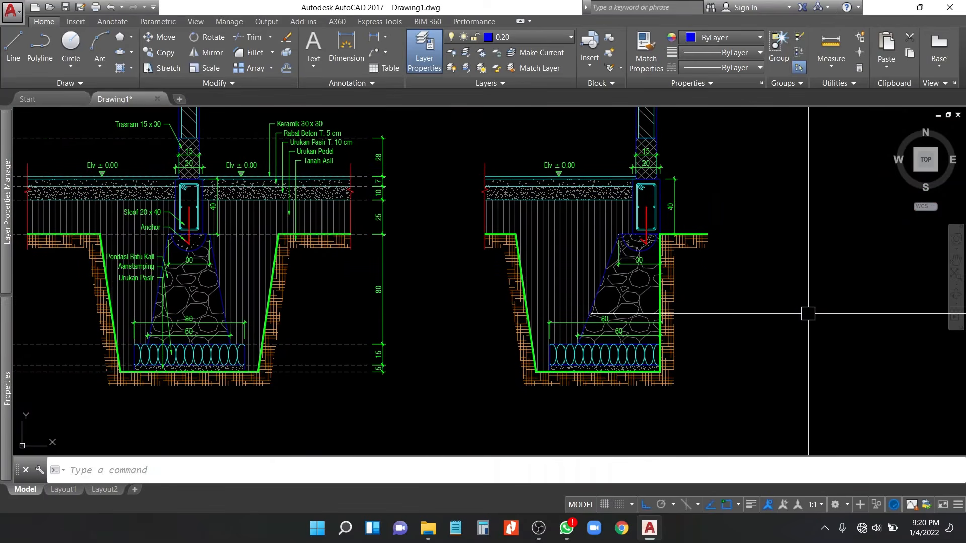
left_click(531, 148)
left_click(586, 194)
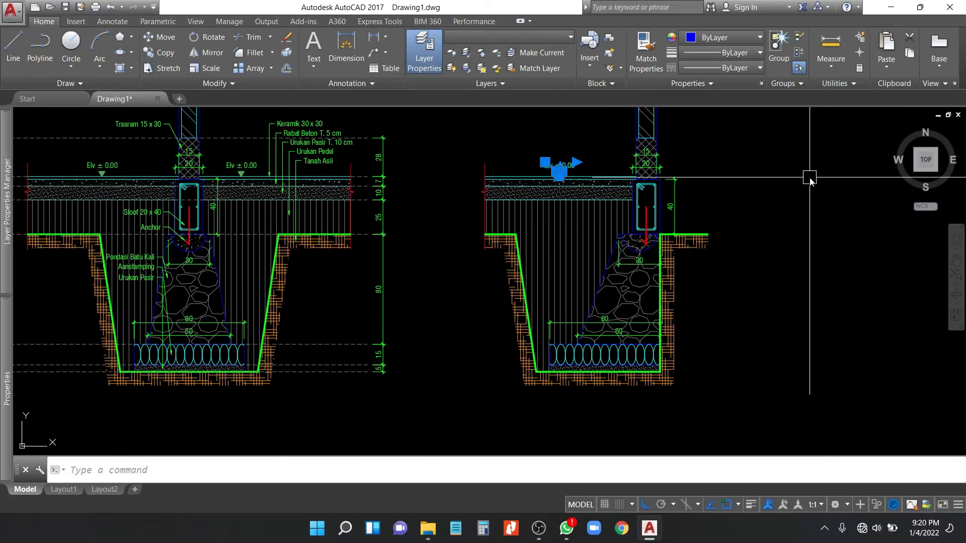
type("m")
key("Return")
left_click(809, 177)
left_click(784, 177)
Step: Copy the first detail's level lines, elevation labels and vertical dimensions to the second detail, aligning them at the floor line's left break
middle_click_drag(739, 310, 861, 316)
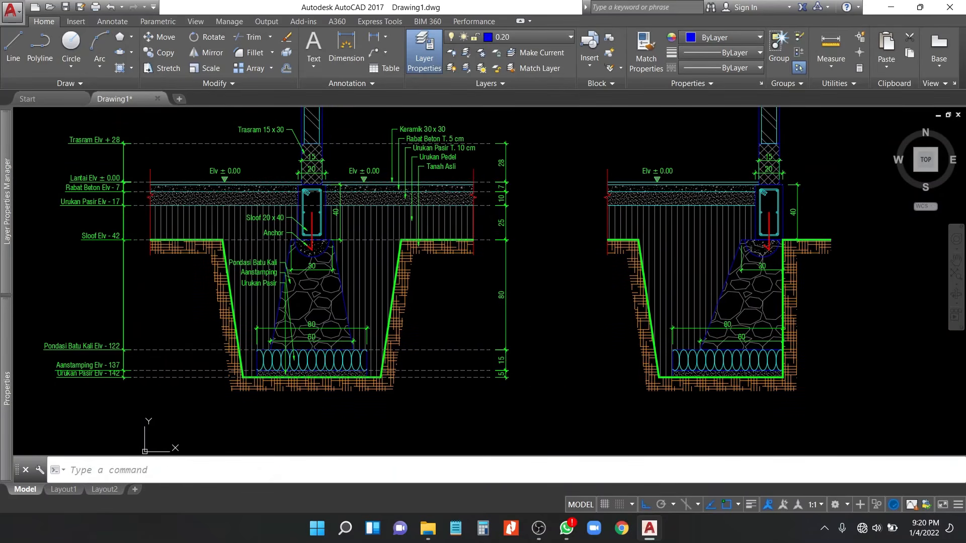
left_click(554, 412)
left_click(496, 112)
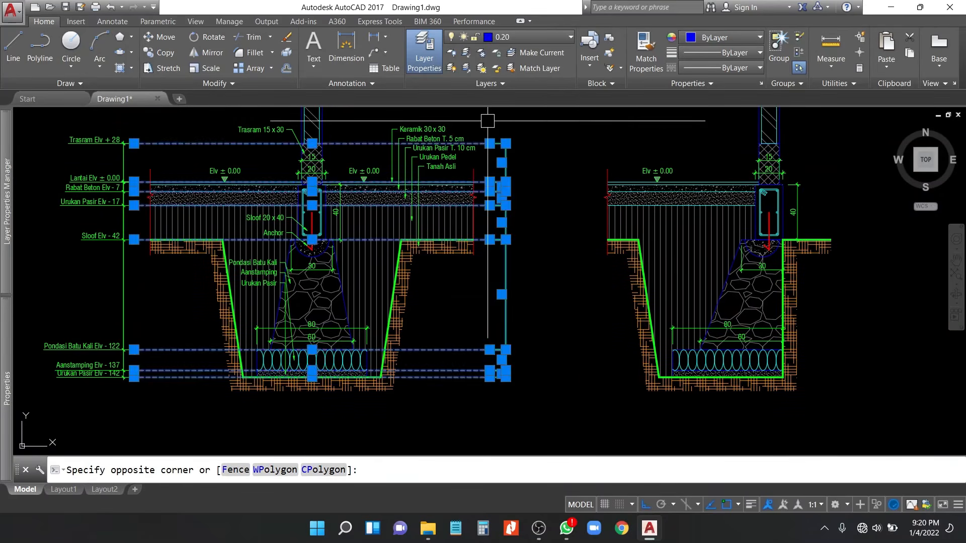
middle_click_drag(498, 116, 597, 119)
left_click(228, 120)
left_click(128, 431)
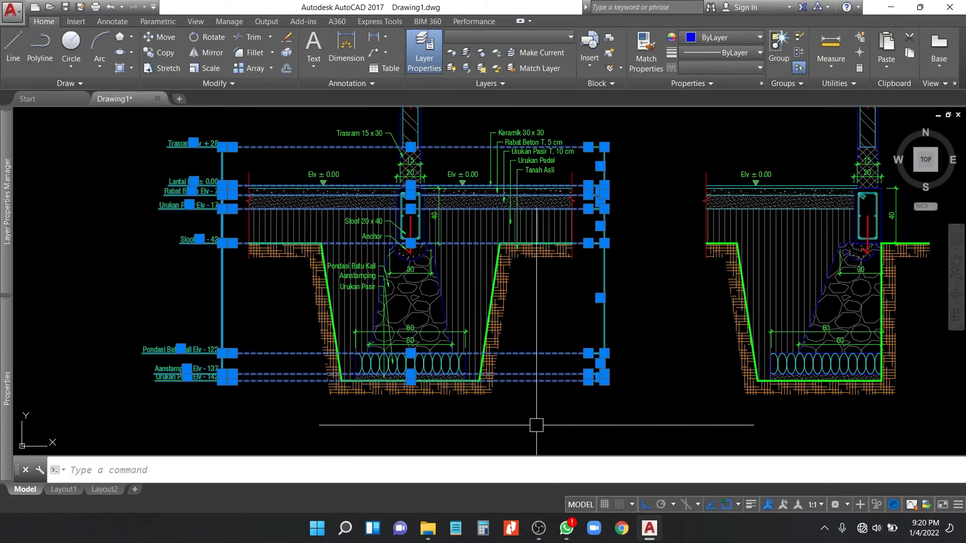
type("co")
key("Return")
scroll(229, 169, "up", 4)
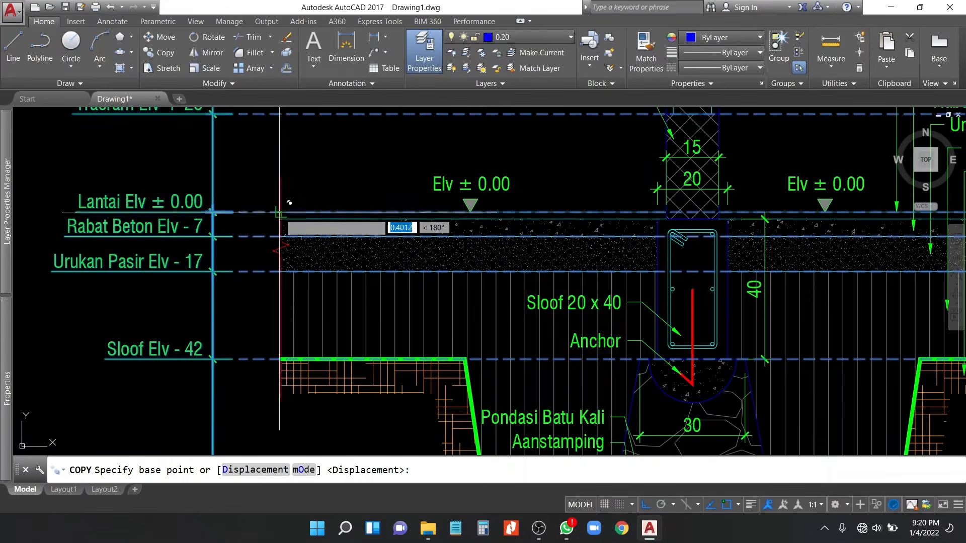
left_click(279, 214)
scroll(182, 211, "down", 4)
middle_click_drag(583, 228, 739, 192)
scroll(334, 173, "up", 5)
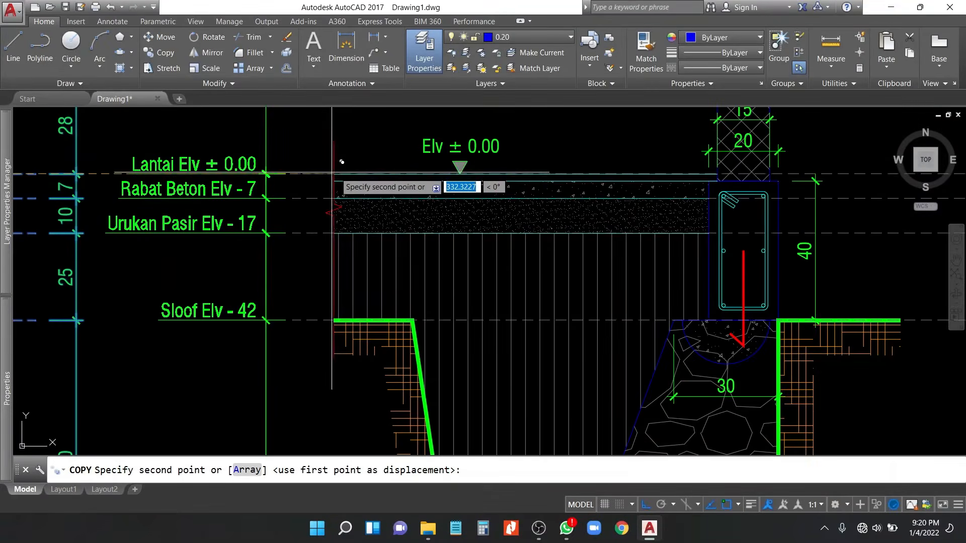
left_click(333, 174)
scroll(770, 394, "down", 6)
Step: Move the whole second detail with its levels and dimensions horizontally away from the first detail
left_click(770, 394)
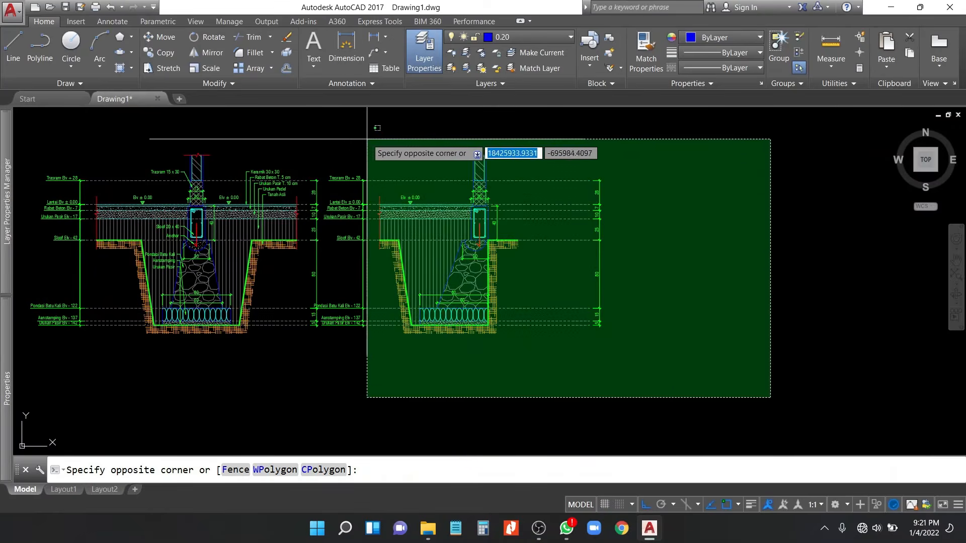
left_click(336, 129)
type("m")
key("Return")
left_click(409, 124)
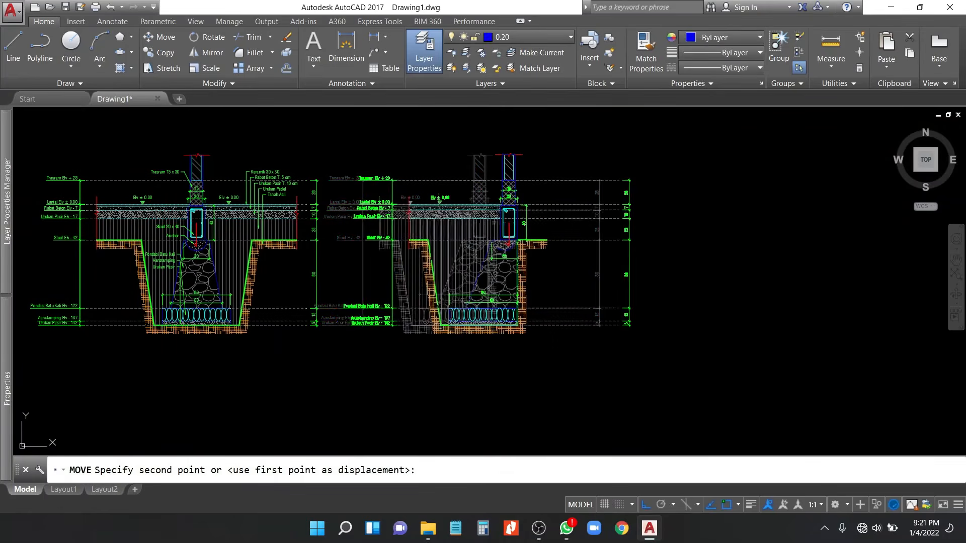
left_click(439, 125)
Step: Stretch the second detail's right-hand vertical dimensions and level line ends left, closer to the foundation
scroll(573, 227, "up", 2)
left_click(758, 411)
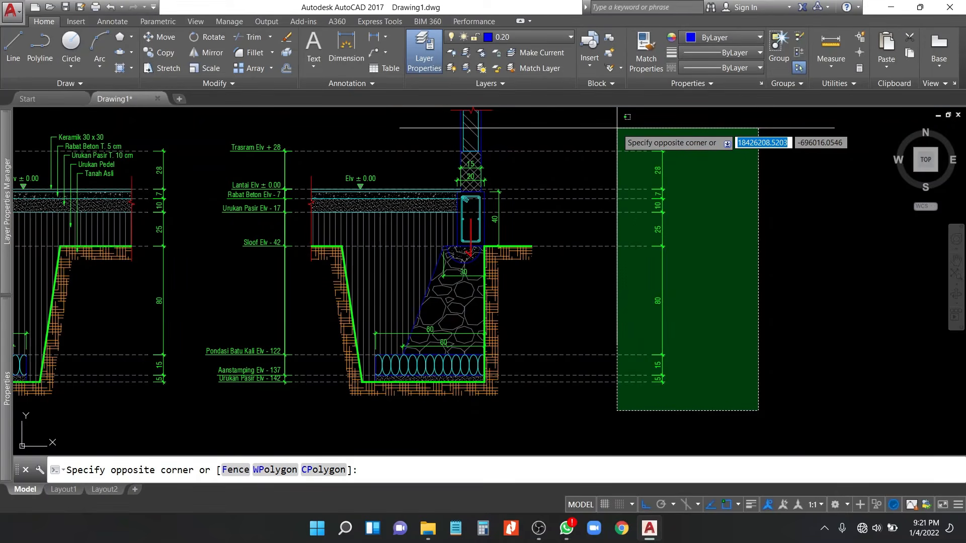
left_click(618, 128)
type("s")
key("Return")
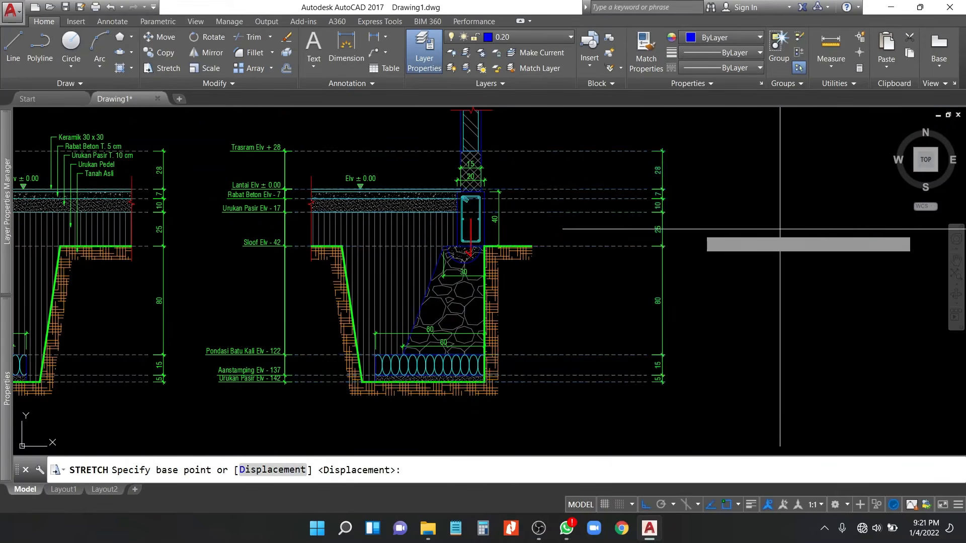
left_click(778, 229)
left_click(675, 218)
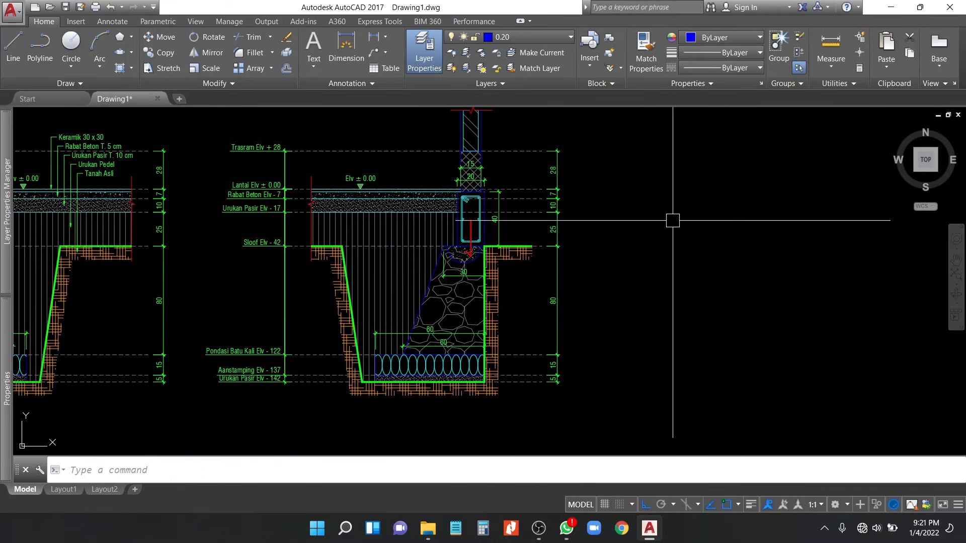
Step: Mirror the five floor-layer leader labels, Keramik 30 x 30 to Tanah Asli, about a vertical line, keeping the originals
mouse_move(642, 335)
middle_mouse_down()
mouse_move(747, 335)
mouse_move(822, 351)
middle_mouse_up()
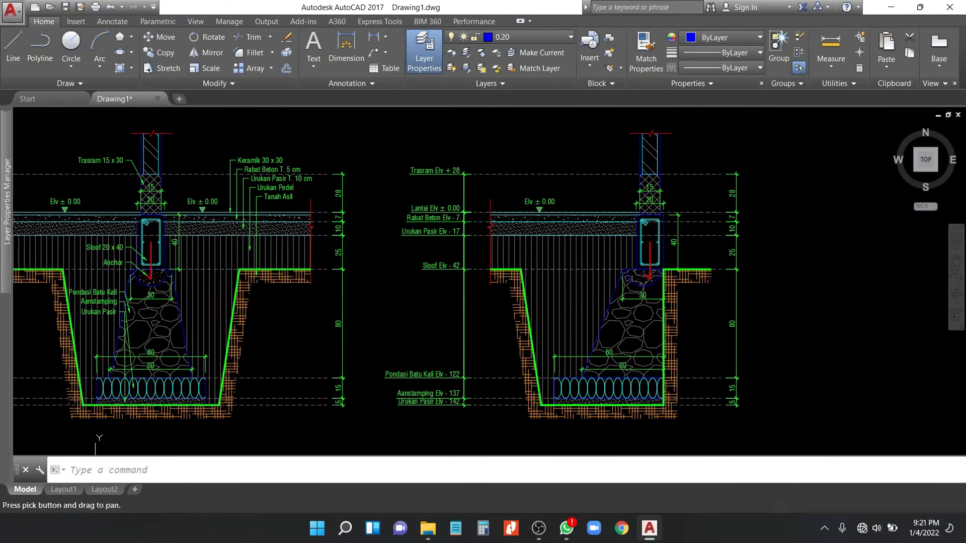
middle_click_drag(583, 326, 596, 319)
middle_click_drag(357, 203, 548, 217)
scroll(548, 217, "up", 1)
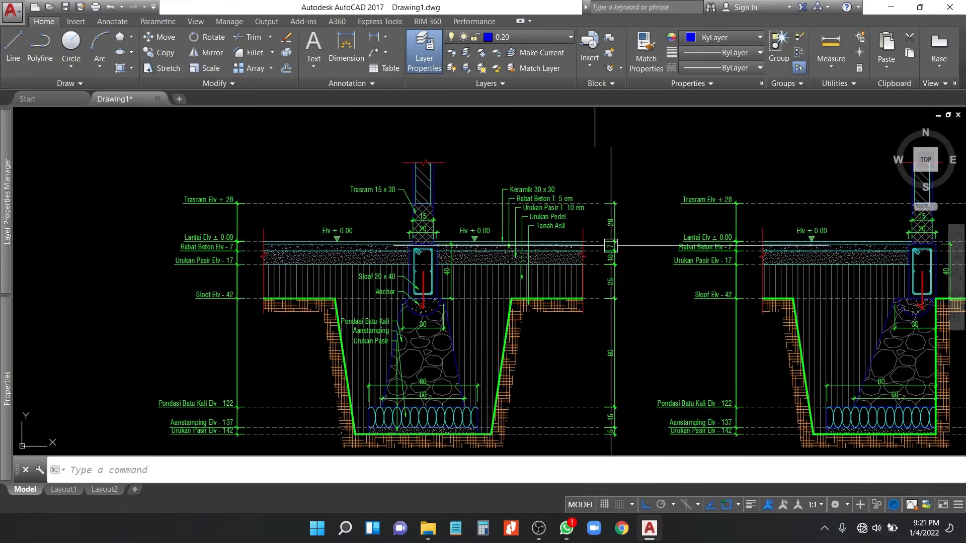
scroll(521, 218, "up", 2)
left_click(521, 218)
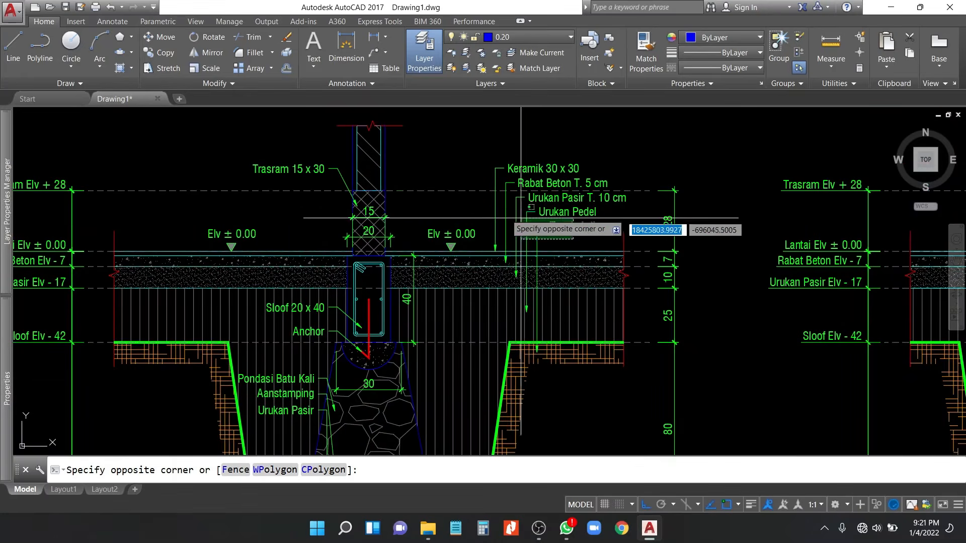
left_click(491, 208)
scroll(607, 219, "down", 2)
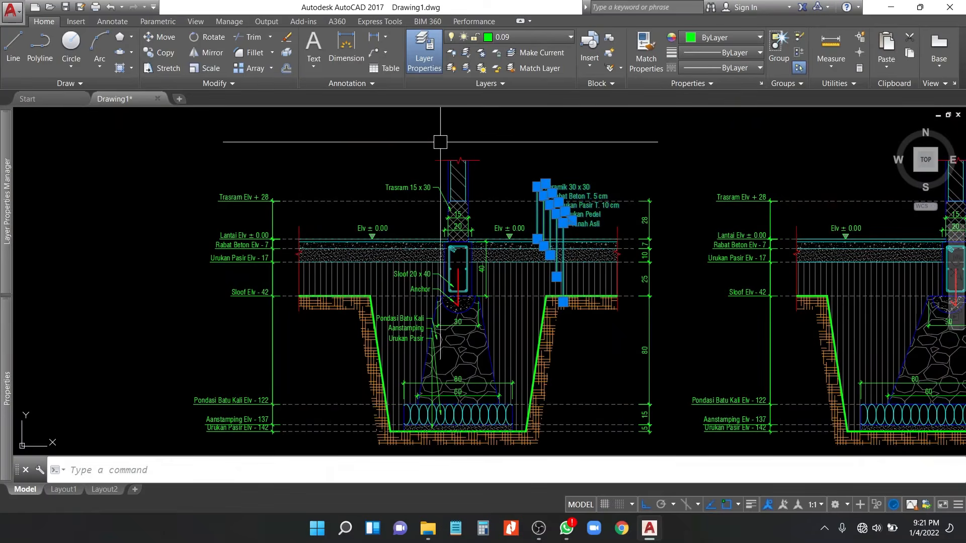
key("Return")
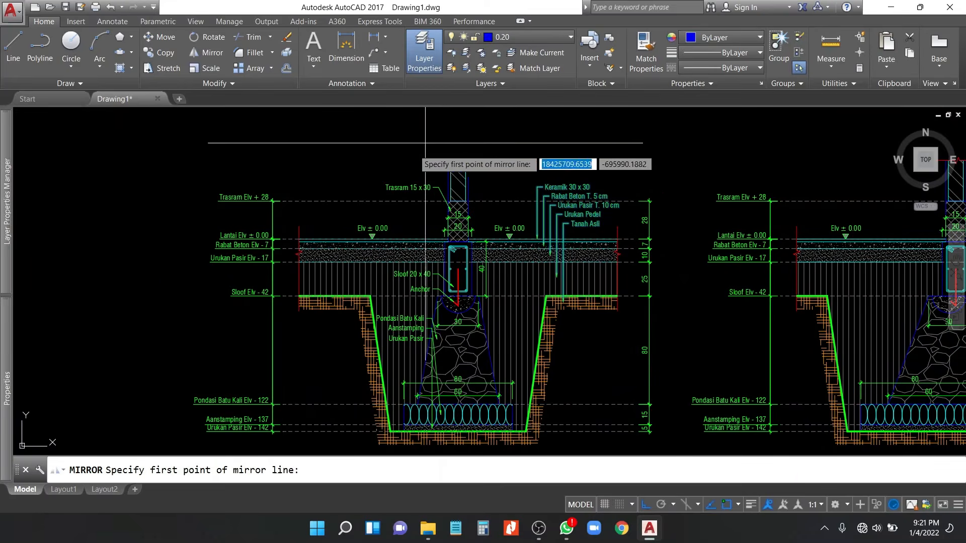
left_click(363, 174)
left_click(369, 149)
key("Return")
Step: Move the mirrored floor-layer labels horizontally onto the second detail, with their arrows pointing into its floor layers
left_click(185, 145)
left_click(140, 236)
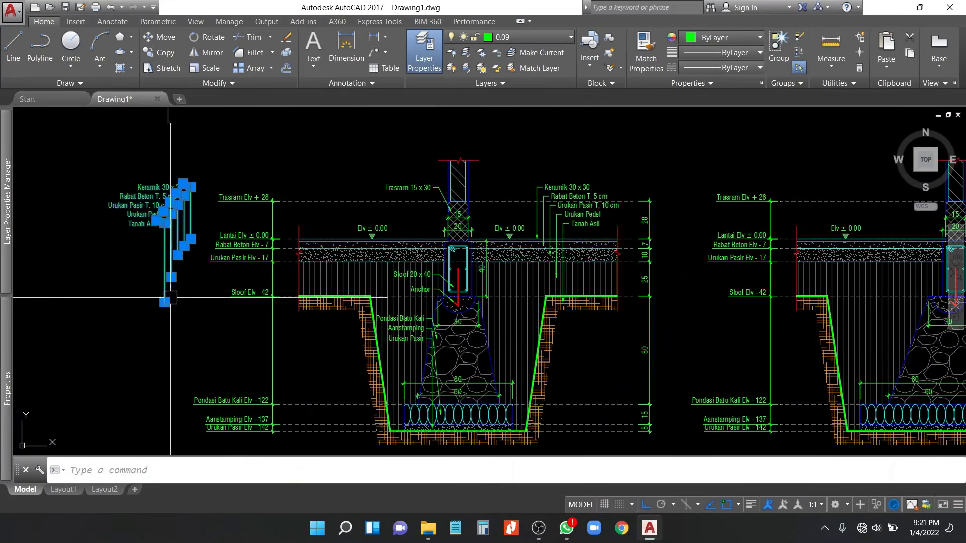
scroll(211, 259, "up", 2)
type("m")
key("Return")
left_click(189, 218)
middle_click_drag(760, 232, 330, 235)
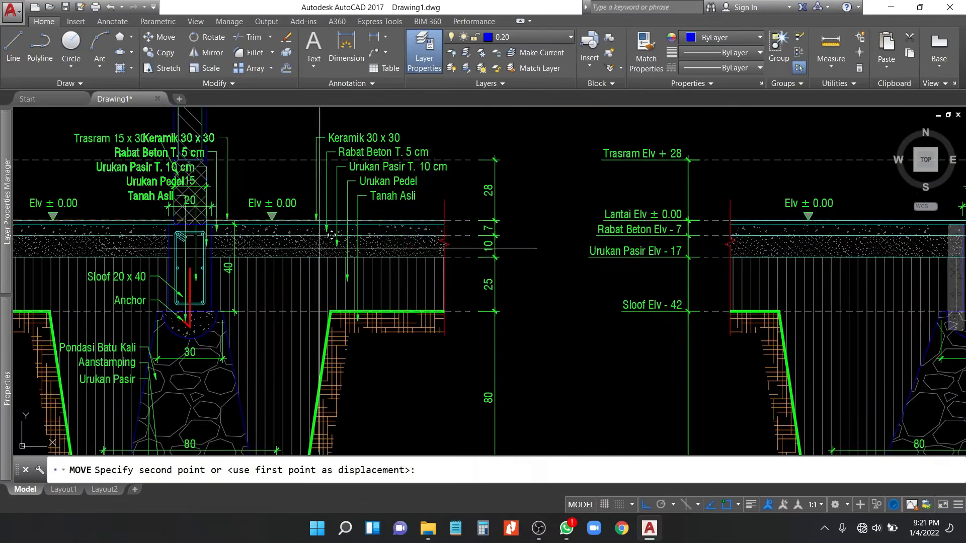
middle_click_drag(562, 246, 268, 254)
scroll(573, 218, "up", 2)
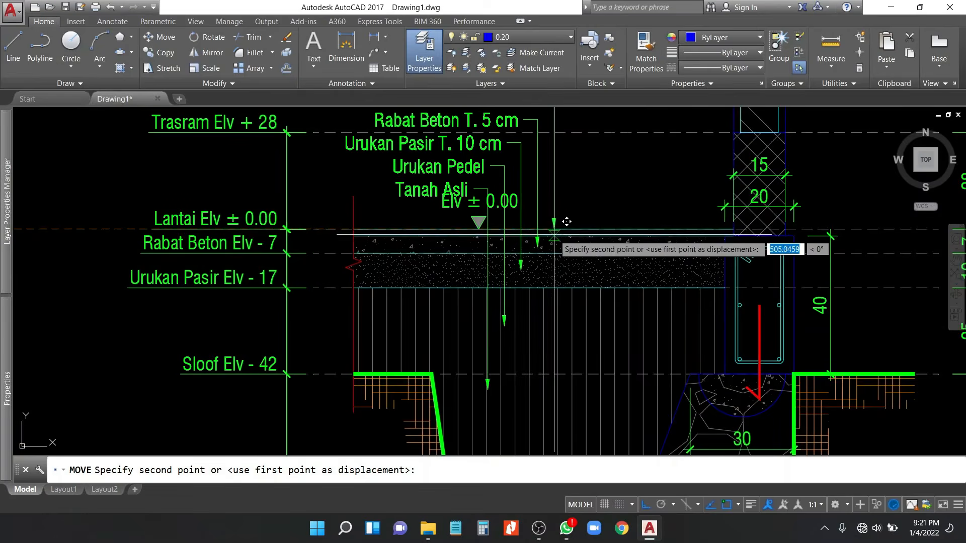
scroll(546, 216, "up", 2)
scroll(532, 215, "down", 2)
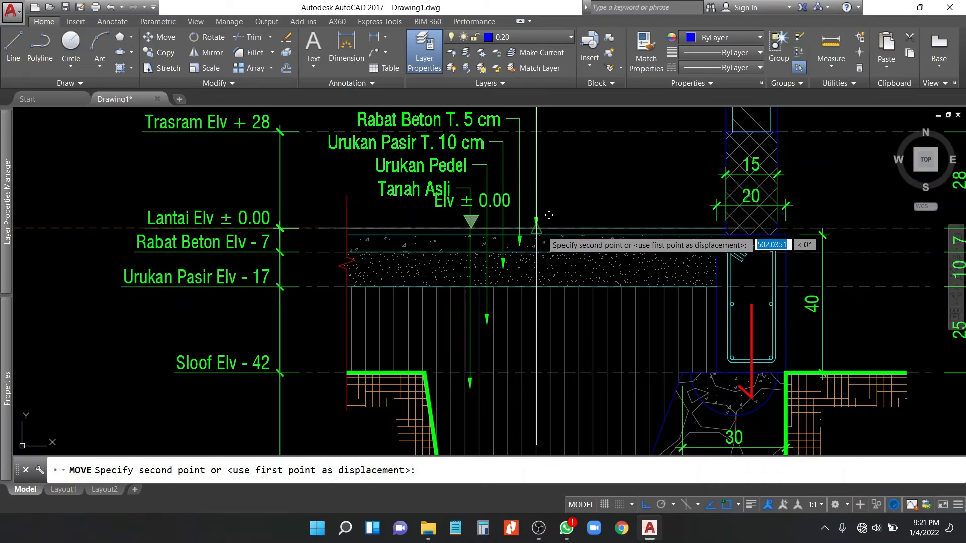
scroll(545, 212, "up", 2)
left_click(390, 189)
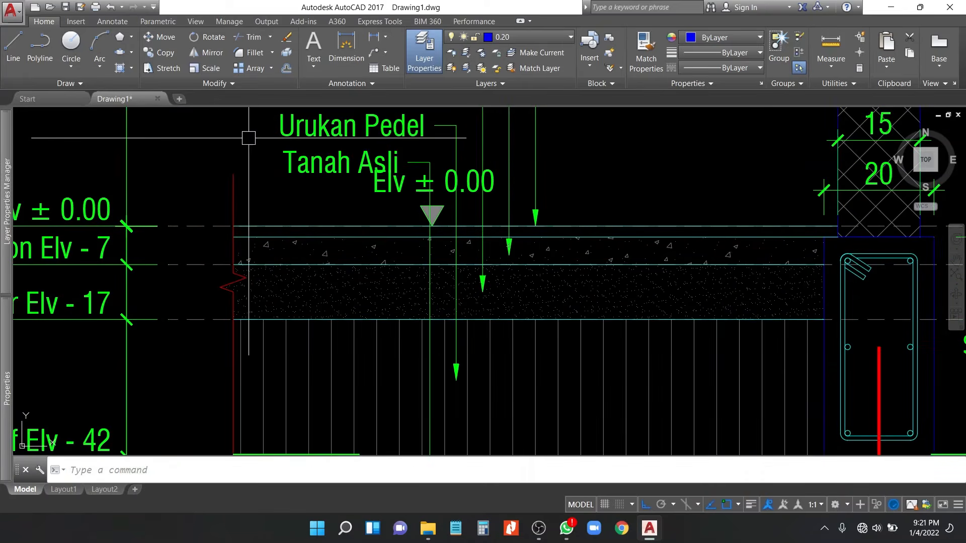
Step: Move the second detail's Elv ± 0.00 floor mark horizontally right, clear of the floor-layer labels
left_click(453, 186)
scroll(558, 219, "down", 2)
type("m")
key("Return")
left_click(572, 159)
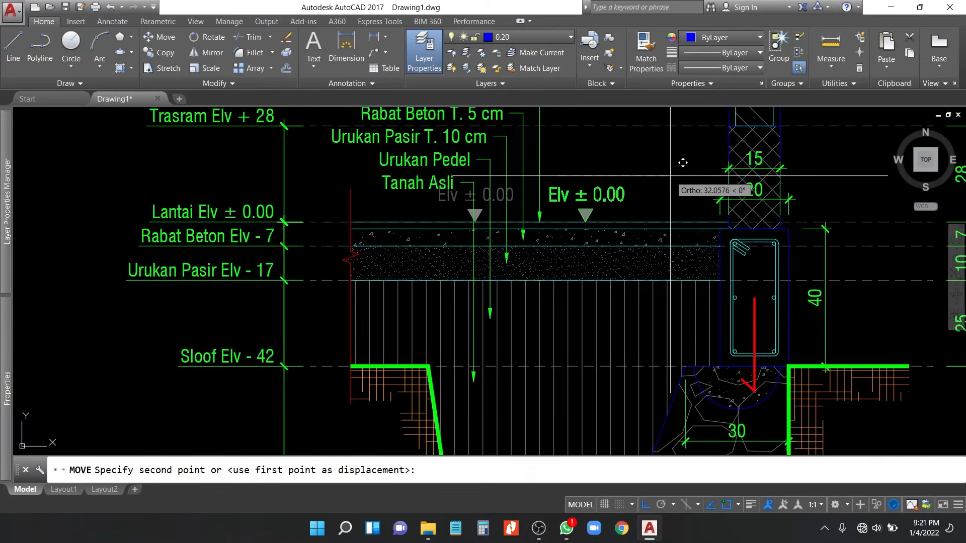
left_click(693, 162)
scroll(693, 162, "down", 2)
Step: Stretch the second detail's Tanah Asli leader arrow straight down into the soil hatch at the trench bottom
middle_click_drag(504, 226, 514, 185)
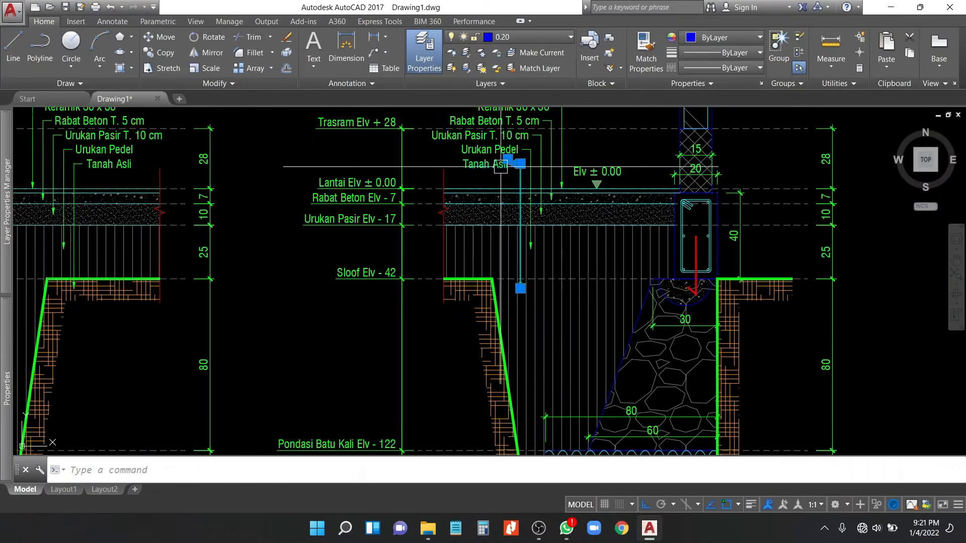
left_click(520, 288)
scroll(520, 288, "up", 4)
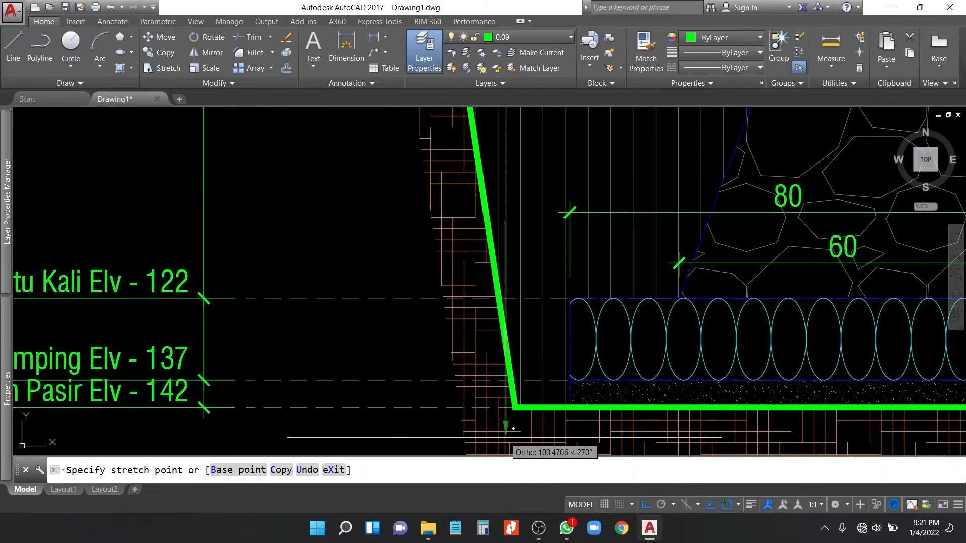
left_click(564, 375)
scroll(564, 352, "down", 4)
scroll(618, 327, "up", 1)
Step: Copy the Trasram 15 x 30 label from the first detail to the second, using the trasram's upper-left corner as reference
middle_click_drag(448, 308, 683, 317)
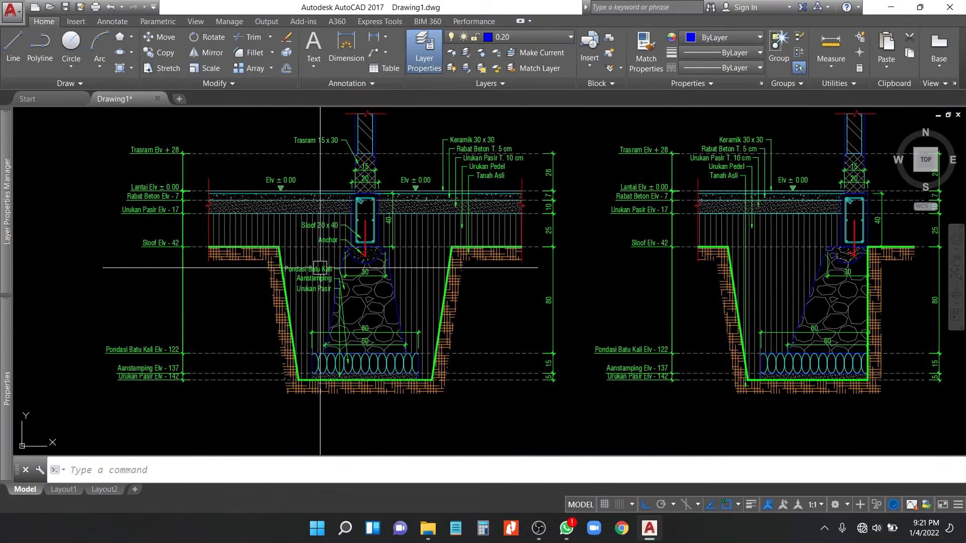
scroll(318, 137, "up", 2)
type("co")
key("space")
scroll(378, 181, "up", 2)
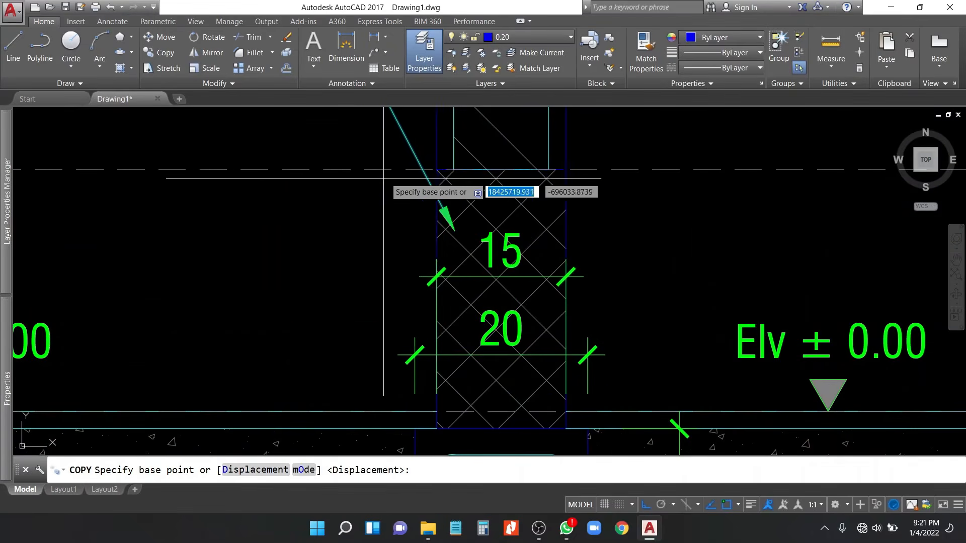
left_click(436, 169)
scroll(259, 233, "down", 3)
middle_click_drag(908, 233, 458, 233)
scroll(610, 226, "up", 2)
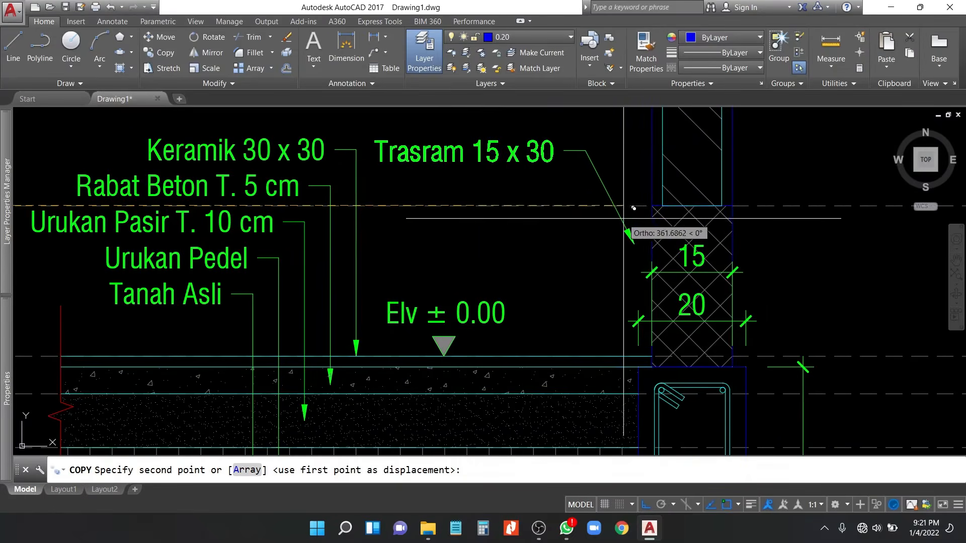
left_click(652, 206)
key("Escape")
Step: Copy the Sloof 20 x 40 and Anchor labels to the second detail, using the sloof's lower-left corner as reference
scroll(695, 219, "down", 2)
middle_click_drag(50, 260, 587, 191)
scroll(458, 279, "up", 1)
left_click(446, 271)
scroll(492, 280, "up", 2)
type("c")
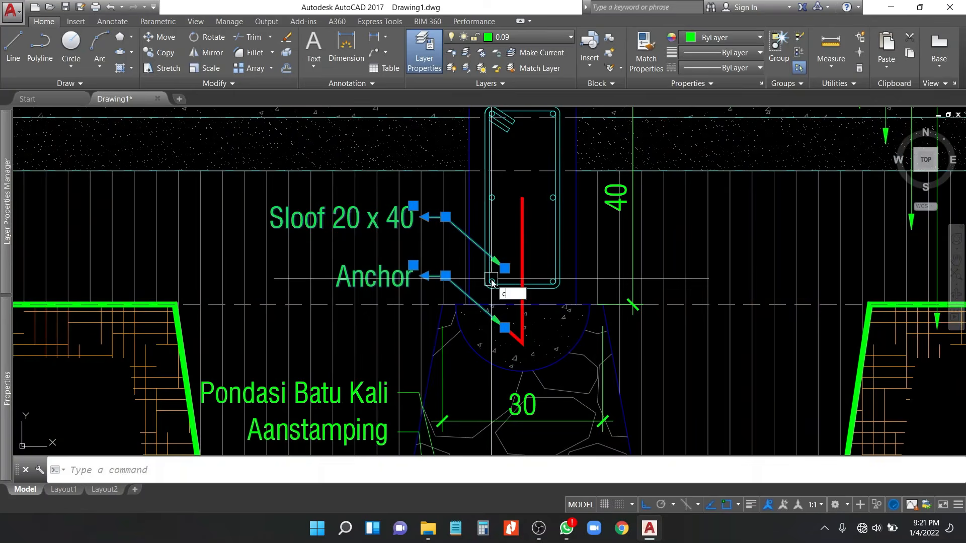
scroll(467, 304, "up", 2)
left_click(469, 305)
scroll(227, 289, "down", 6)
middle_click_drag(936, 285, 496, 269)
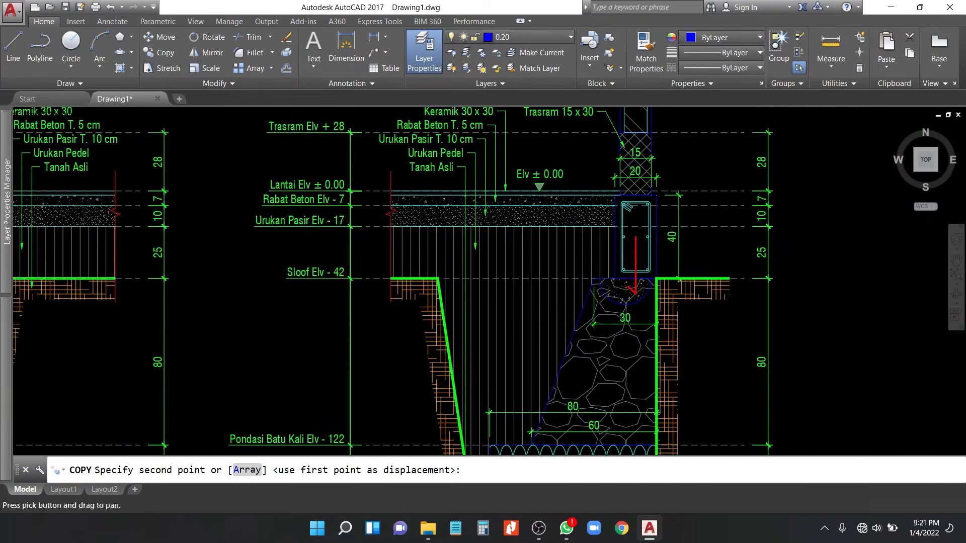
scroll(608, 266, "up", 2)
scroll(618, 256, "down", 1)
left_click(626, 283)
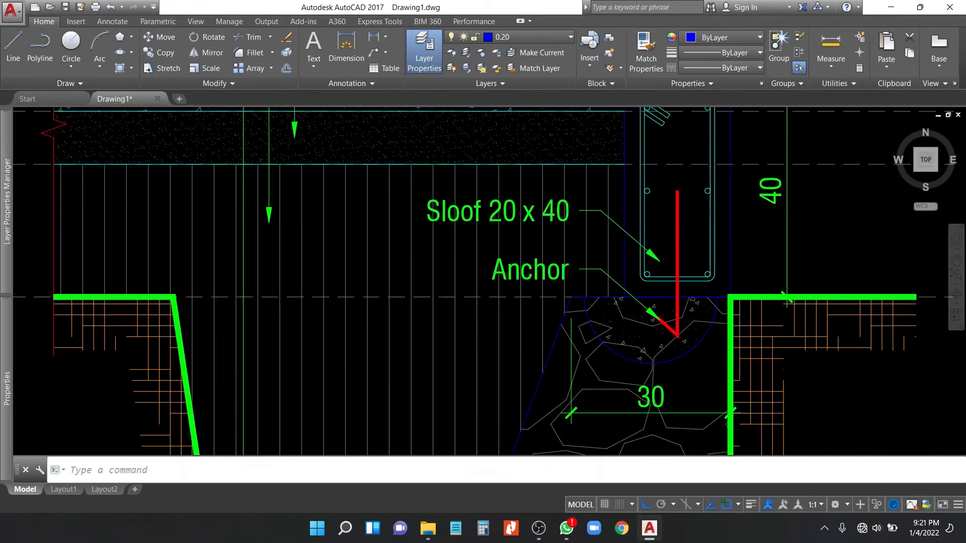
Step: Copy the Pondasi Batu Kali, Aanstamping and Urukan Pasir labels from the first detail to the second detail's stone foundation
scroll(626, 283, "down", 4)
scroll(332, 266, "up", 4)
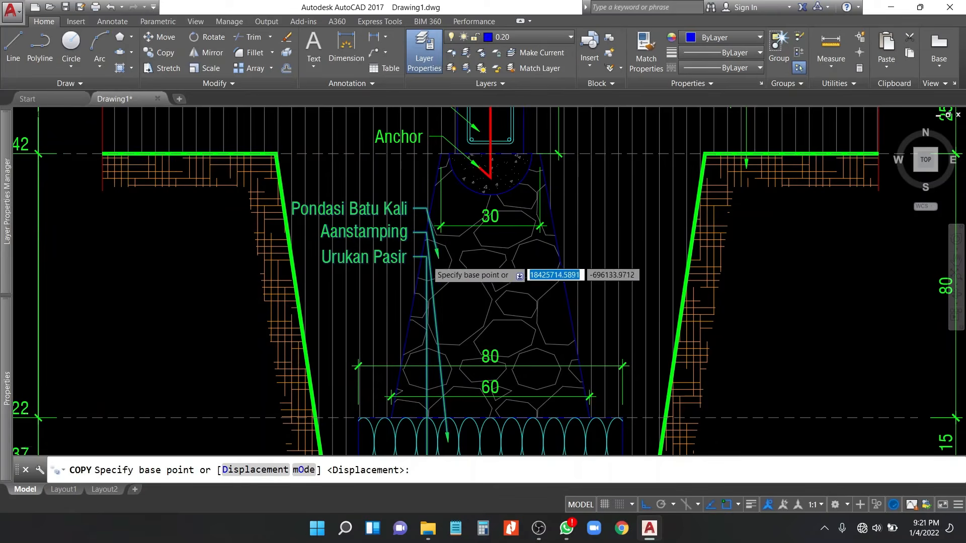
scroll(431, 261, "up", 2)
left_click(474, 323)
scroll(473, 323, "down", 3)
scroll(563, 337, "up", 4)
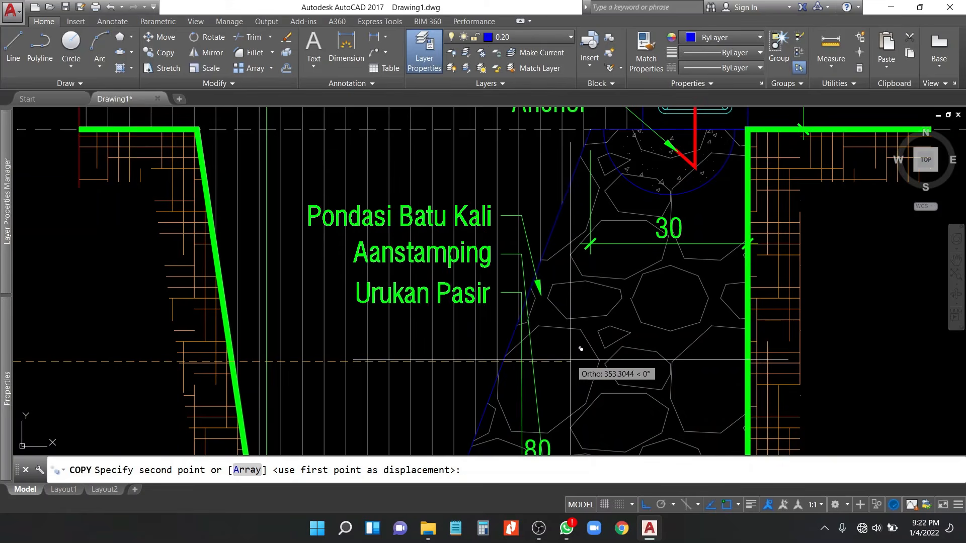
left_click(579, 343)
key("Escape")
Step: Try to shift the second detail's Urukan Pasir label and leader landing left
scroll(544, 292, "down", 3)
scroll(564, 337, "up", 2)
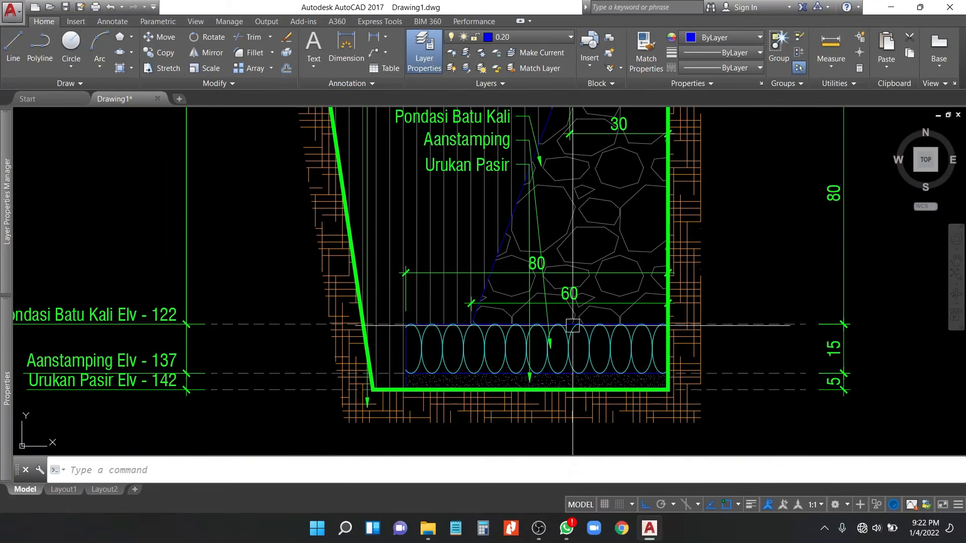
middle_click_drag(583, 375, 583, 414)
left_click(502, 203)
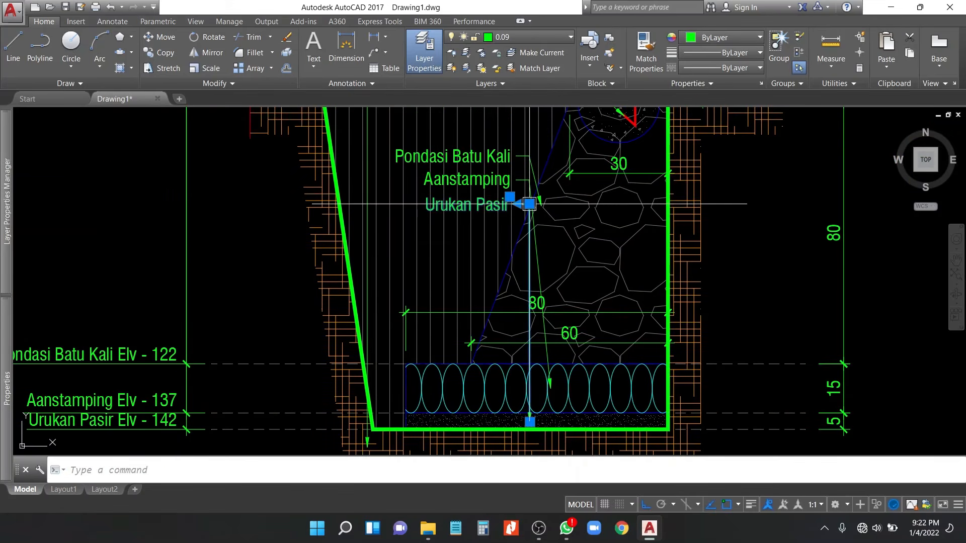
left_click(530, 203)
scroll(501, 209, "up", 2)
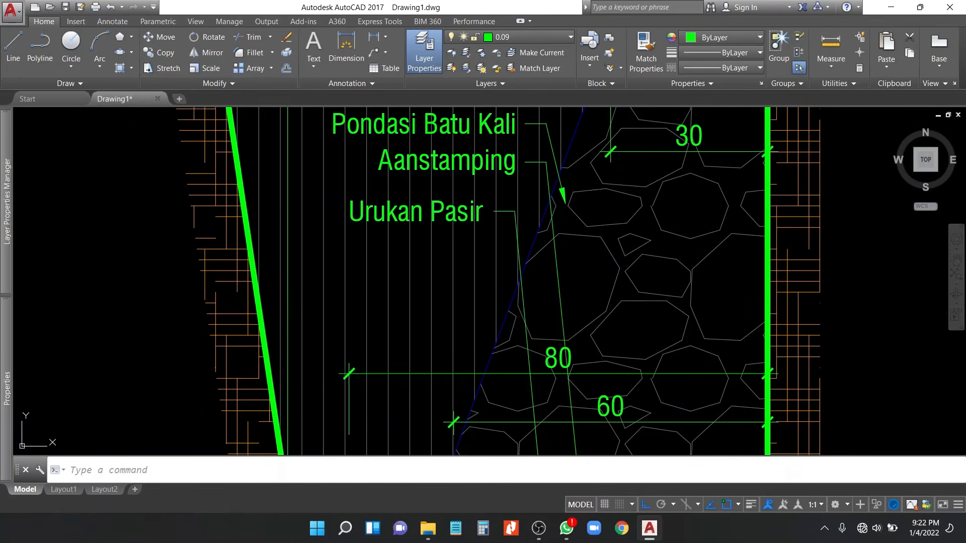
scroll(518, 206, "down", 2)
scroll(529, 205, "up", 1)
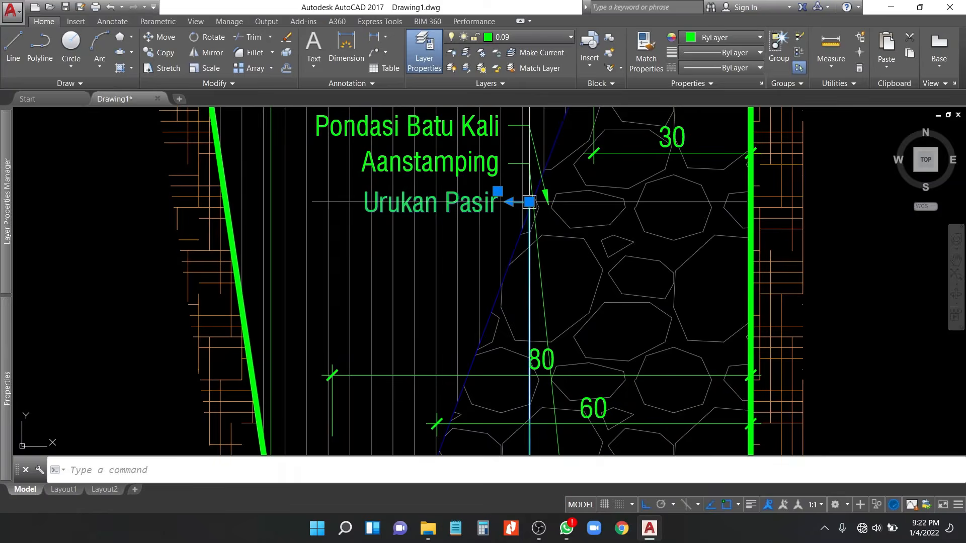
left_click(529, 203)
scroll(510, 217, "up", 2)
left_click(479, 207)
key("Escape")
scroll(518, 209, "down", 4)
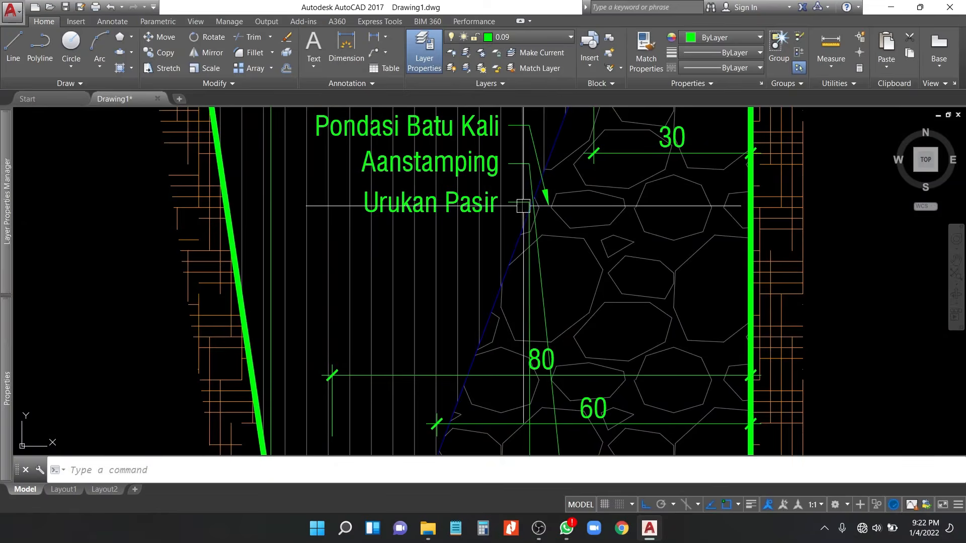
Step: Shift the second detail's Urukan Pasir label left by its leader landing, keeping the arrow in the sand layer
left_click(529, 208)
scroll(529, 208, "up", 1)
left_click(529, 200)
scroll(510, 199, "up", 1)
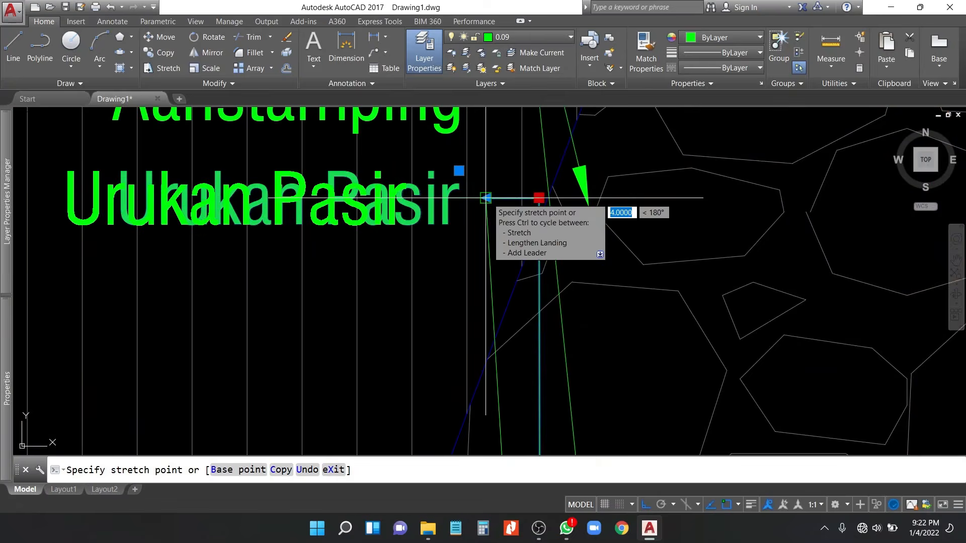
left_click(486, 197)
scroll(494, 165, "down", 3)
scroll(492, 172, "up", 2)
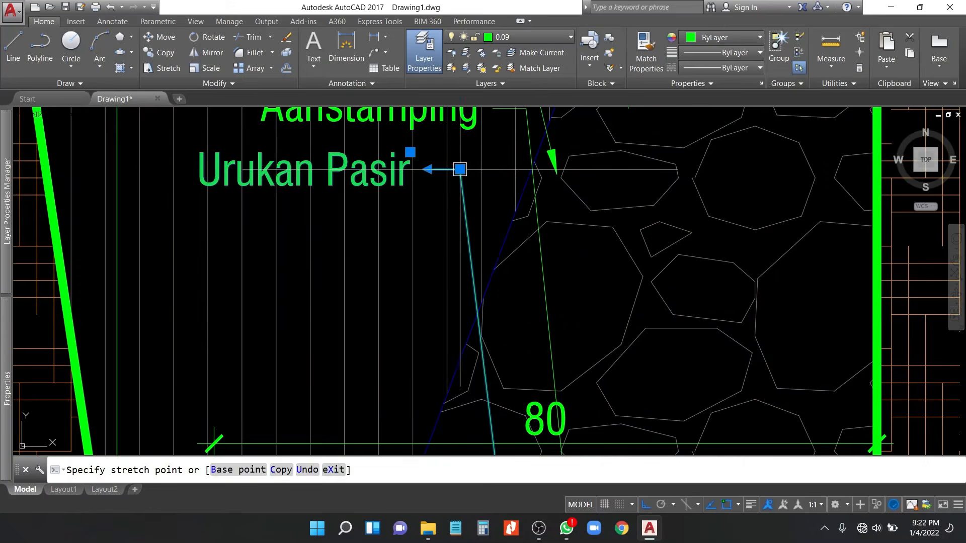
left_click(460, 165)
Step: Shift the second detail's Aanstamping label left by its leader landing so it sits between the neighbouring leaders
scroll(516, 175, "down", 3)
scroll(515, 162, "up", 1)
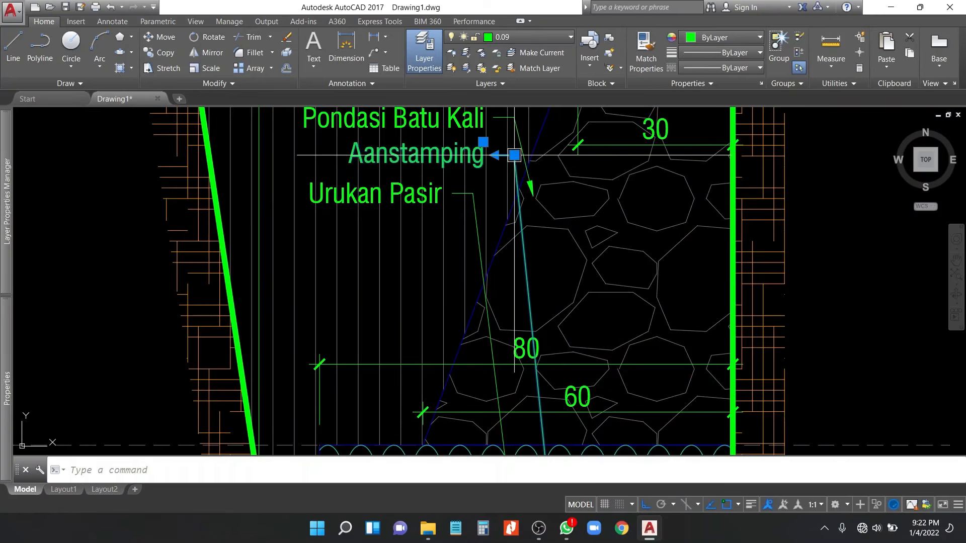
left_click(516, 159)
left_click(503, 158)
scroll(493, 155, "up", 2)
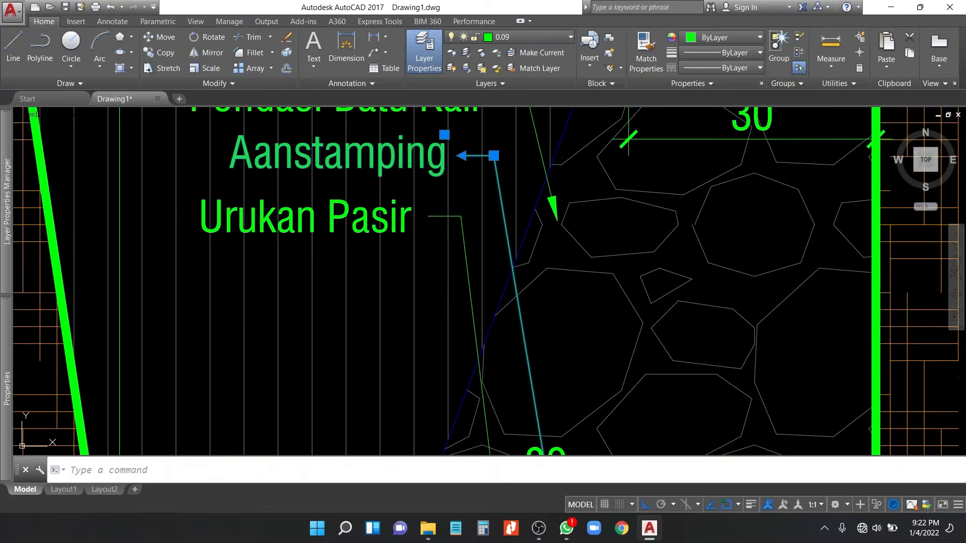
left_click(487, 156)
left_click(507, 155)
scroll(531, 148, "down", 2)
Step: Shift the second detail's Pondasi Batu Kali label slightly right so the three foundation leaders are staggered
left_click(531, 147)
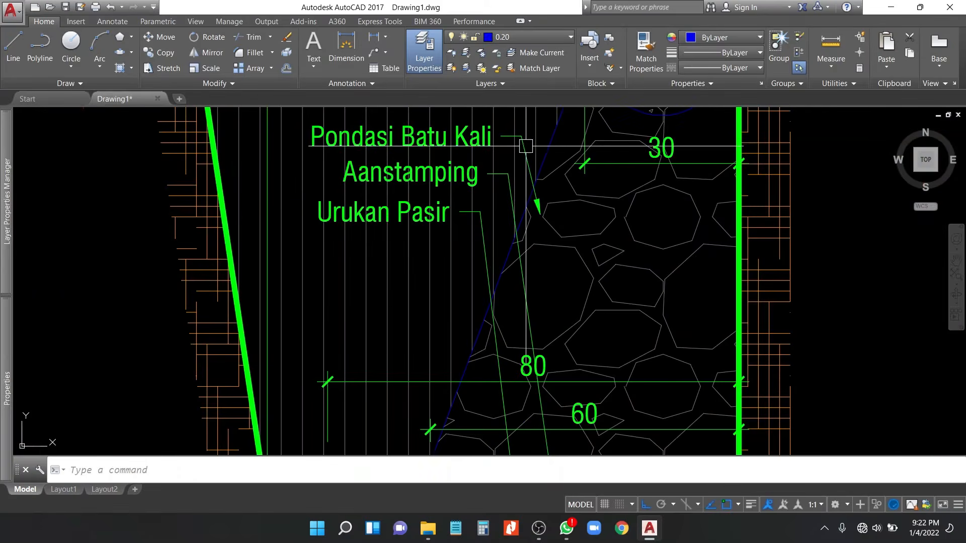
scroll(524, 139, "up", 4)
left_click(517, 141)
left_click(544, 139)
scroll(663, 286, "down", 6)
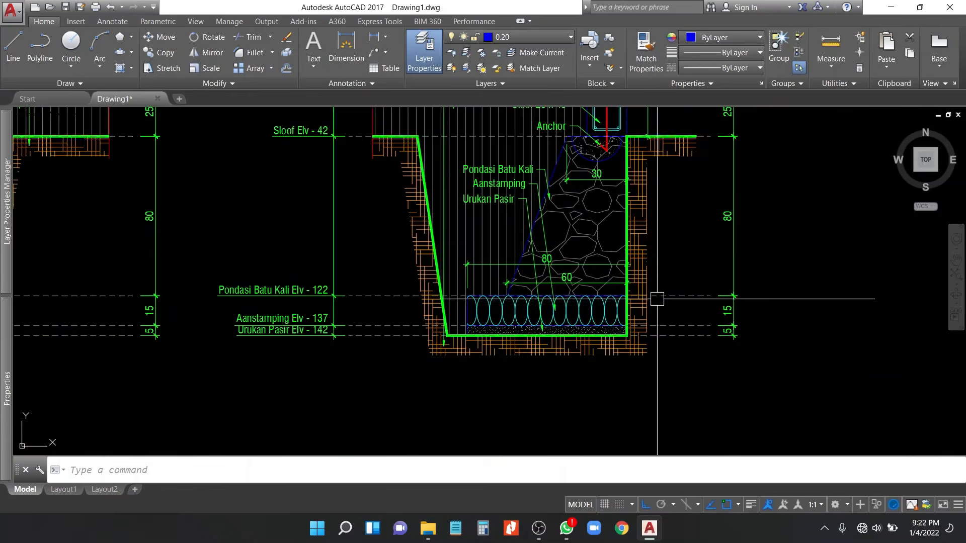
middle_click_drag(730, 310, 745, 354)
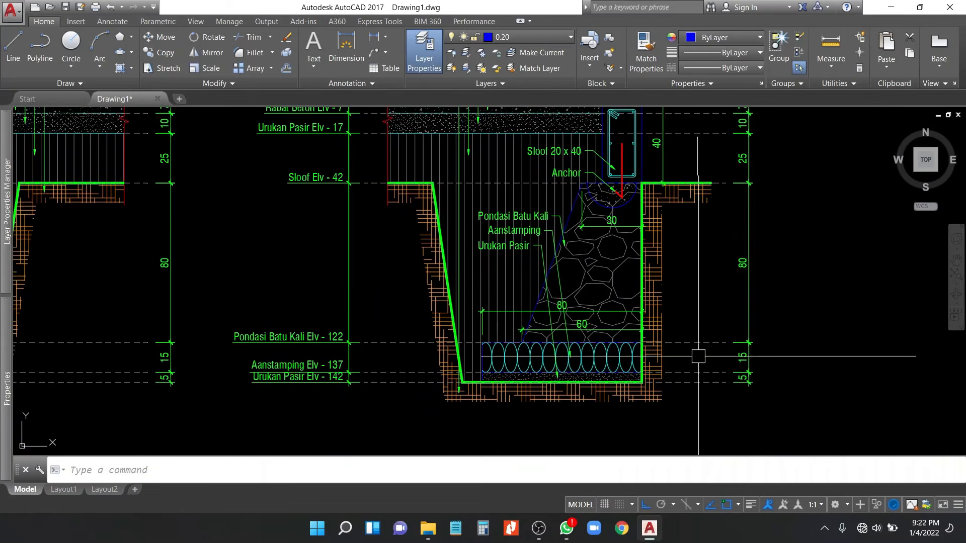
Step: Give the second detail's Sloof 20 x 40 label a background mask with offset factor 1.5 and the drawing background color
middle_click_drag(624, 360, 769, 365)
scroll(694, 138, "up", 2)
double_click(710, 158)
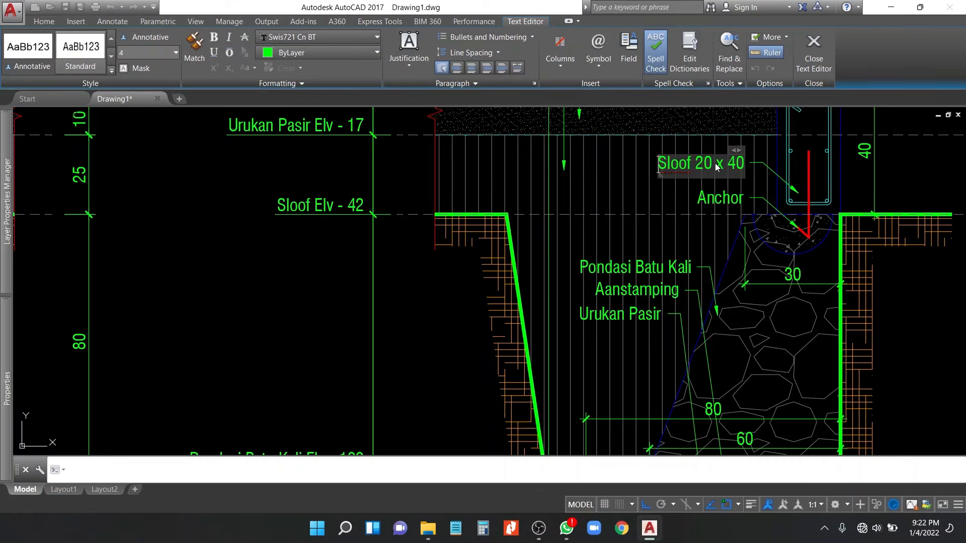
left_click(140, 68)
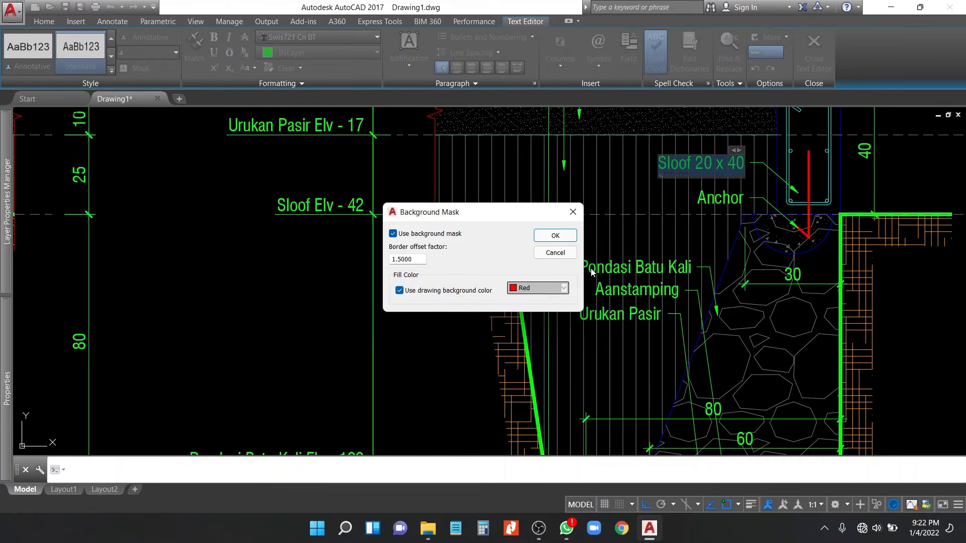
left_click(555, 236)
left_click(736, 206)
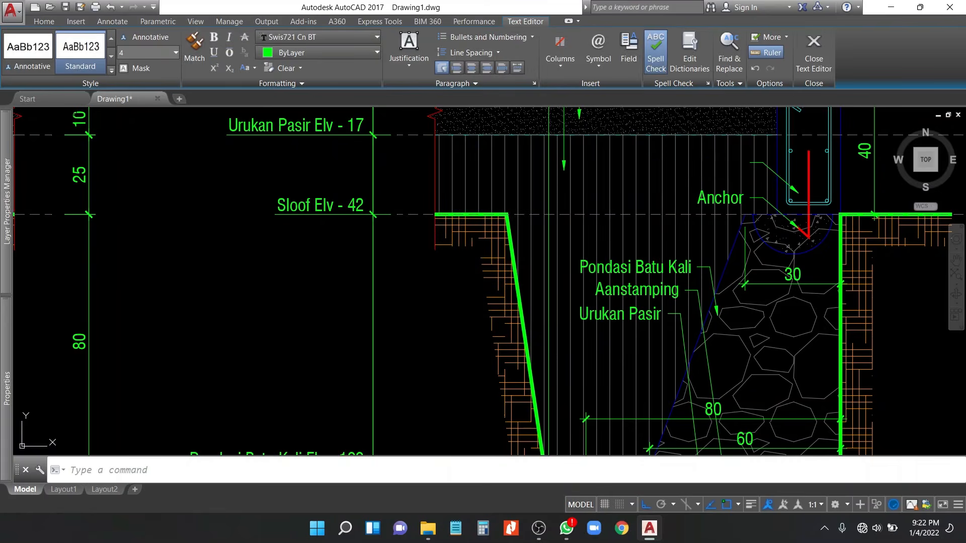
Step: Match the masked Sloof 20 x 40 label's properties to the second detail's Anchor, Pondasi Batu Kali, Aanstamping and Urukan Pasir labels
scroll(735, 206, "up", 2)
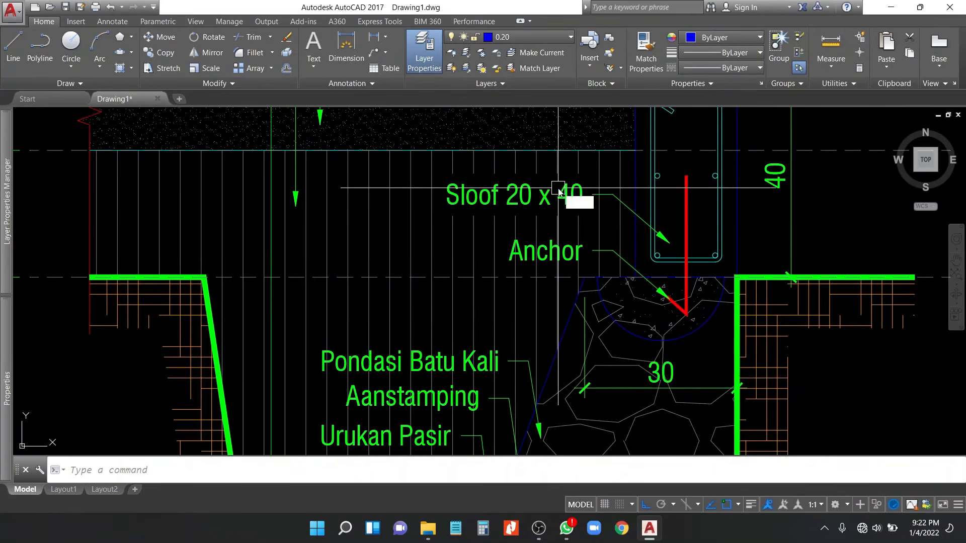
type("Ma")
key("Return")
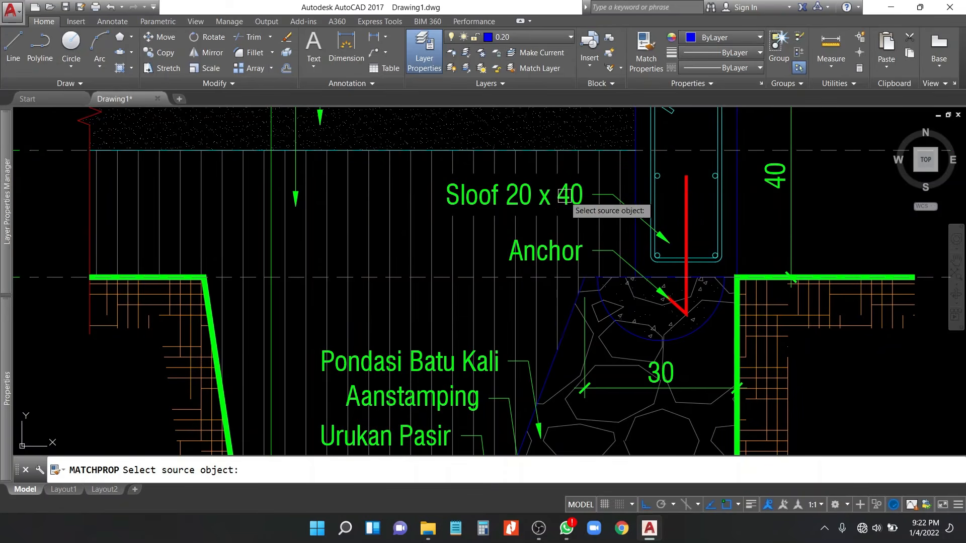
left_click(562, 196)
left_click(562, 255)
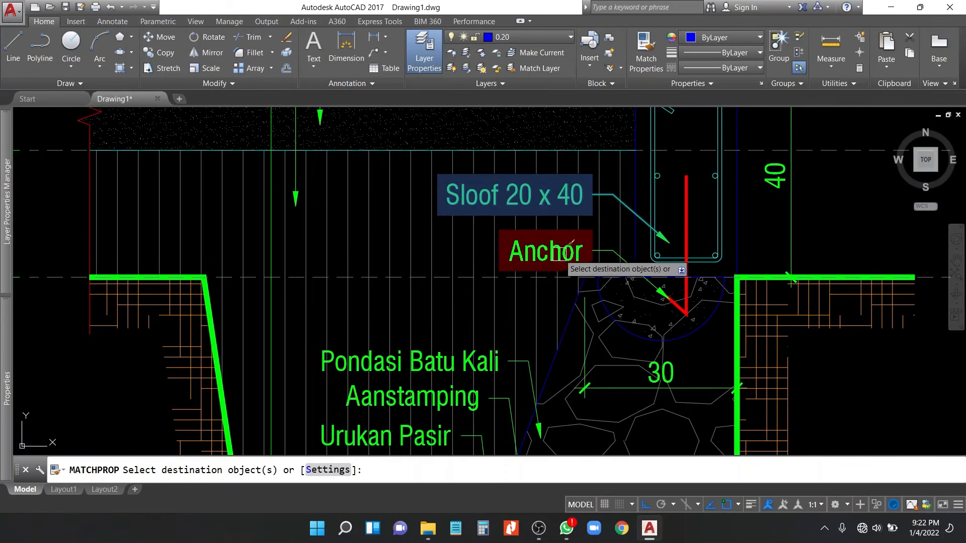
middle_click_drag(521, 346, 558, 202)
left_click(494, 219)
left_click(478, 261)
left_click(474, 289)
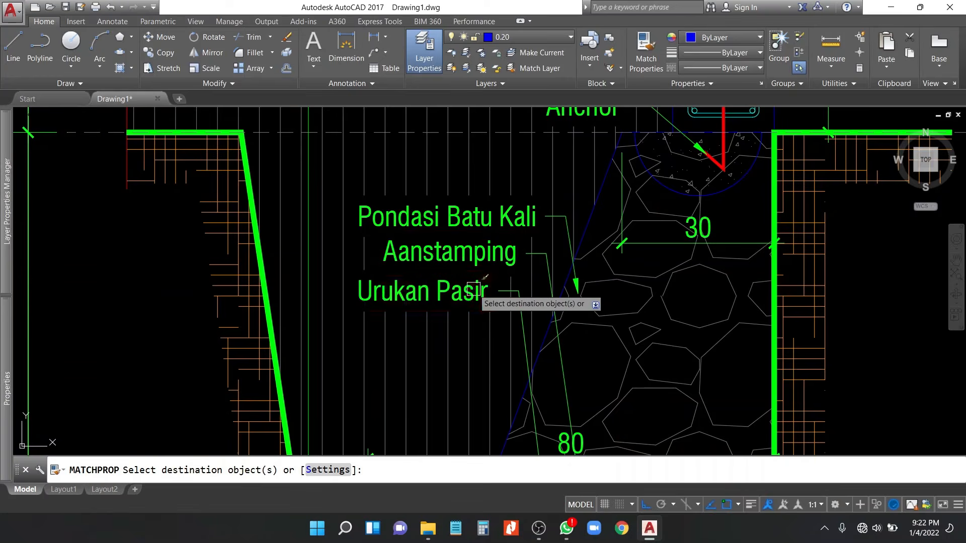
Step: Match the masked label's properties to the first detail's Sloof 20 x 40, Anchor, Pondasi Batu Kali, Aanstamping and Urukan Pasir labels
scroll(626, 276, "down", 2)
middle_click_drag(300, 335, 638, 307)
scroll(638, 306, "down", 2)
scroll(464, 292, "up", 4)
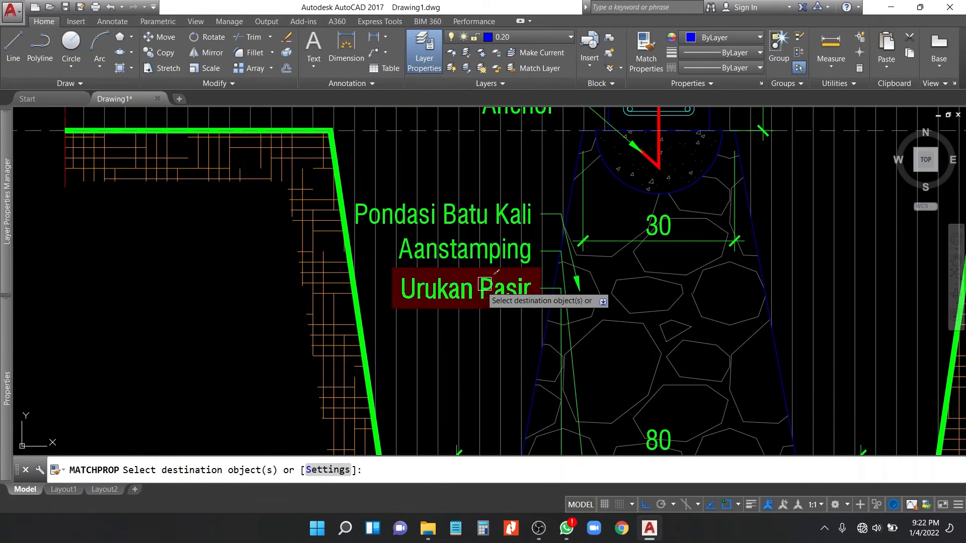
left_click(482, 218)
middle_click_drag(522, 121, 510, 217)
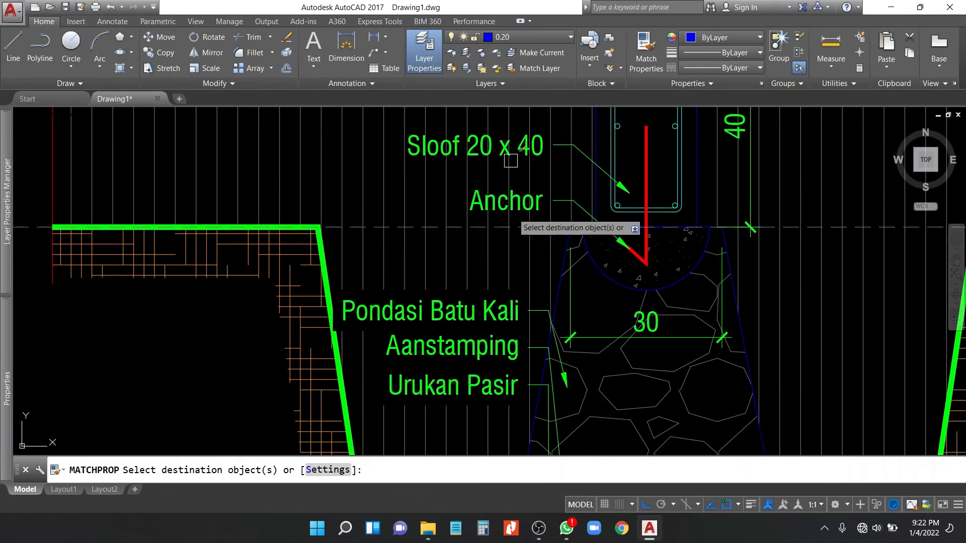
left_click(513, 204)
left_click(504, 161)
scroll(466, 224, "down", 4)
key("Escape")
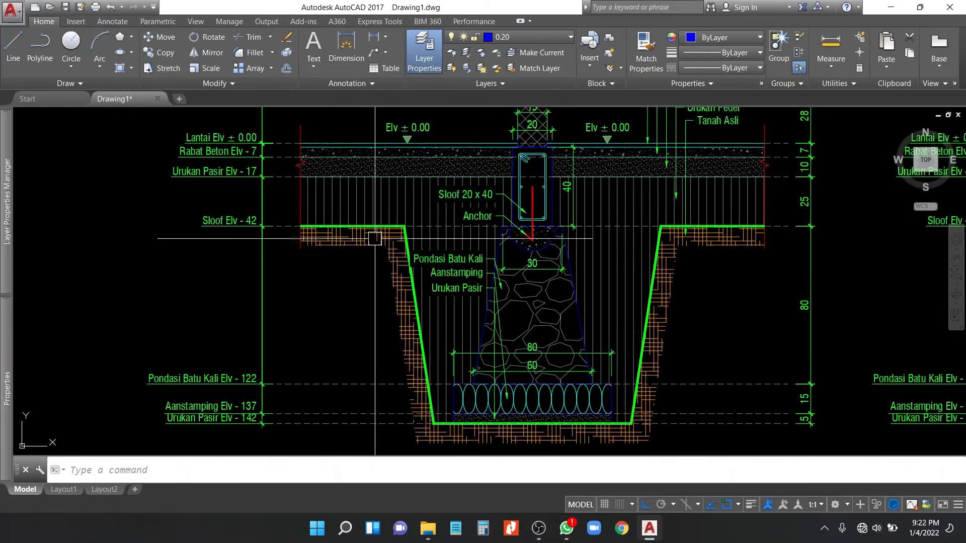
scroll(361, 248, "down", 2)
middle_click_drag(581, 342, 457, 366)
middle_click_drag(601, 294, 606, 304)
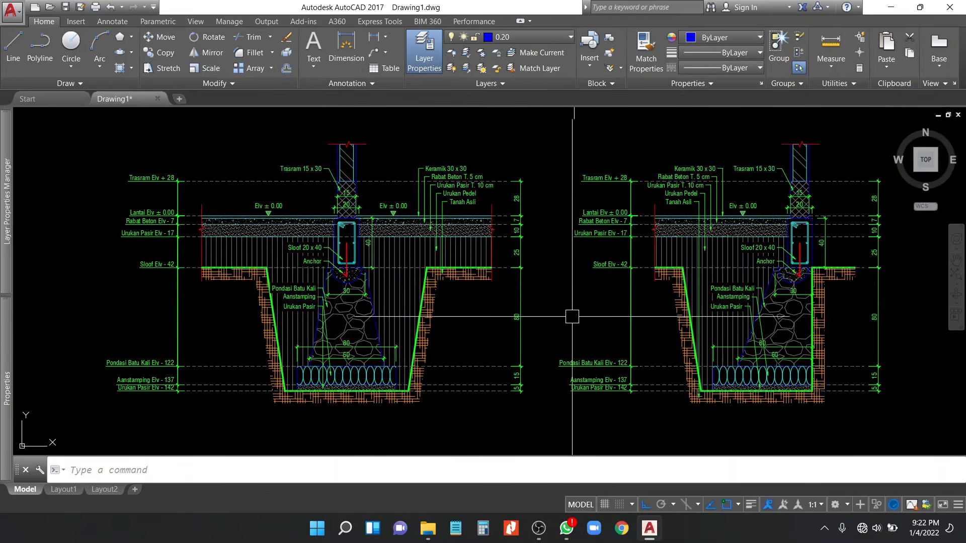